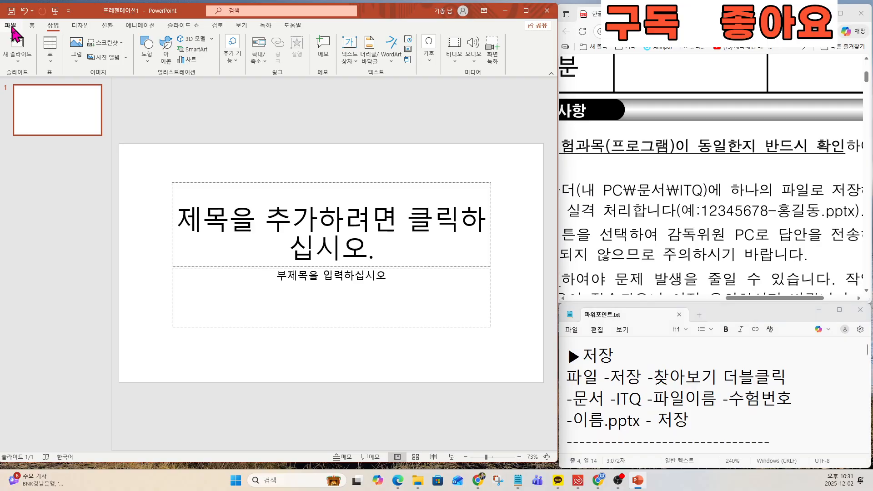
- Start saving the presentation under a new name and browse to the 문서\ITQ folder
{"action": "left_click", "coordinate": [12, 29]}
{"action": "left_click", "coordinate": [27, 150]}
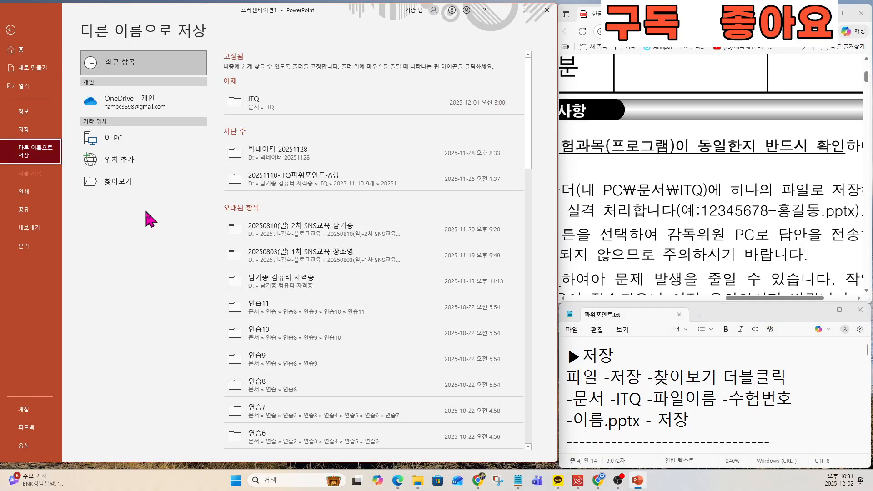
{"action": "double_click", "coordinate": [123, 189]}
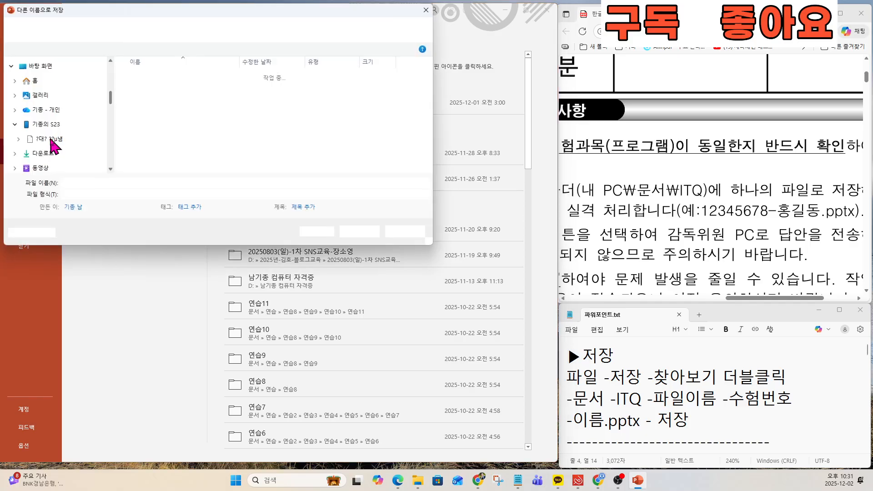
{"action": "scroll", "coordinate": [45, 141], "scroll_direction": "down", "scroll_amount": 10}
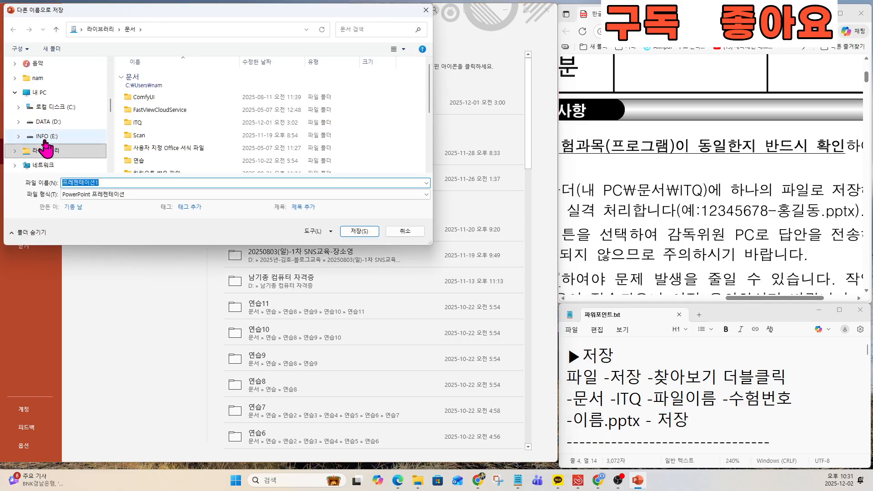
{"action": "scroll", "coordinate": [47, 145], "scroll_direction": "up", "scroll_amount": 8}
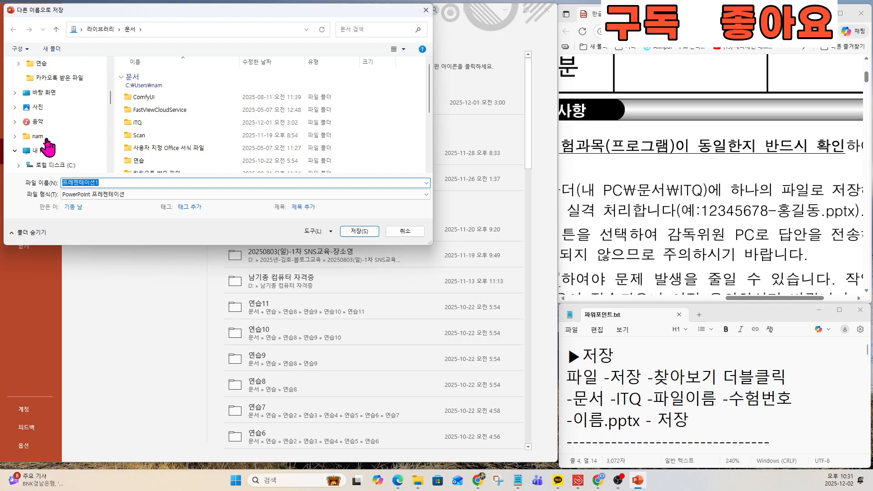
{"action": "left_click", "coordinate": [40, 93]}
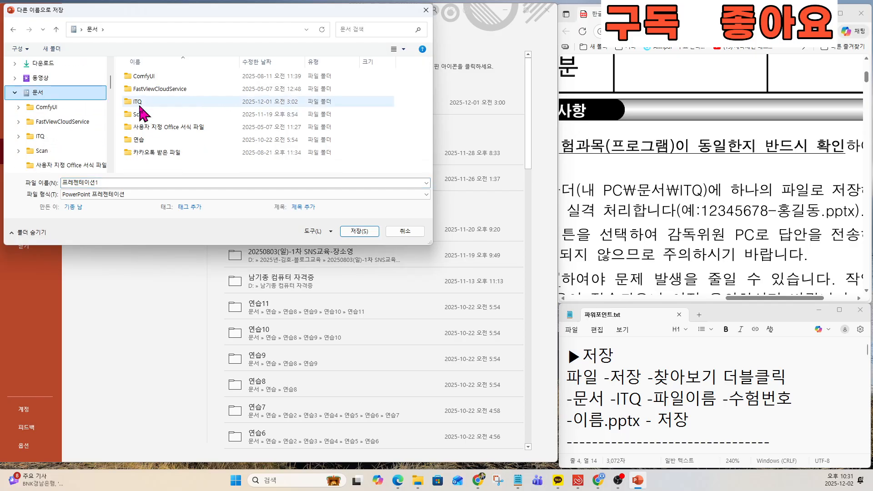
{"action": "double_click", "coordinate": [136, 122]}
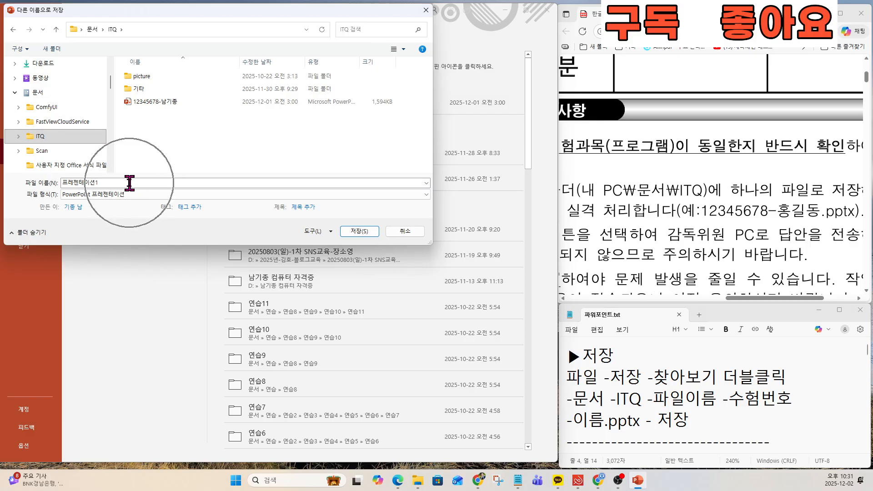
- Move the existing presentation file from the ITQ folder into the 기타 folder, overwriting the copy there
{"action": "left_click", "coordinate": [157, 101]}
{"action": "left_click_drag", "start_coordinate": [156, 104], "coordinate": [139, 89]}
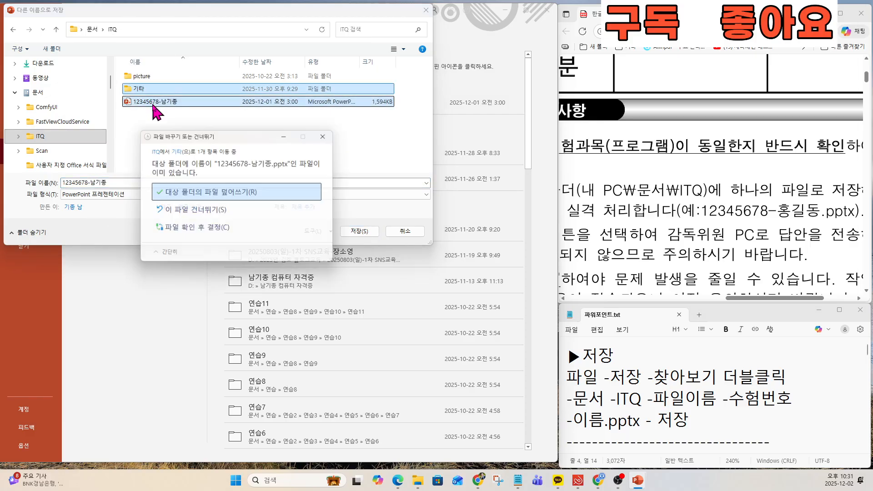
{"action": "left_click", "coordinate": [236, 165]}
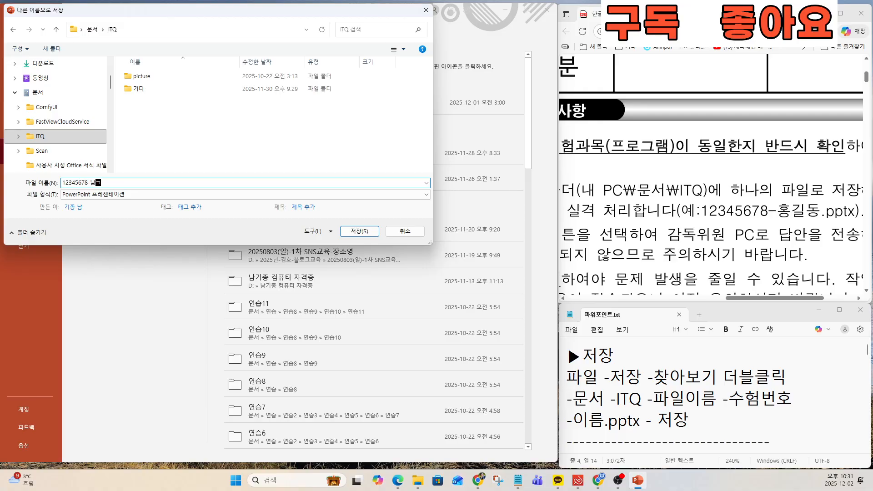
- Save the presentation in the ITQ folder, naming it with the exam number, a hyphen and the candidate's name as in the exam sheet's example
{"action": "left_click_drag", "start_coordinate": [690, 202], "coordinate": [820, 212]}
{"action": "left_click", "coordinate": [364, 233]}
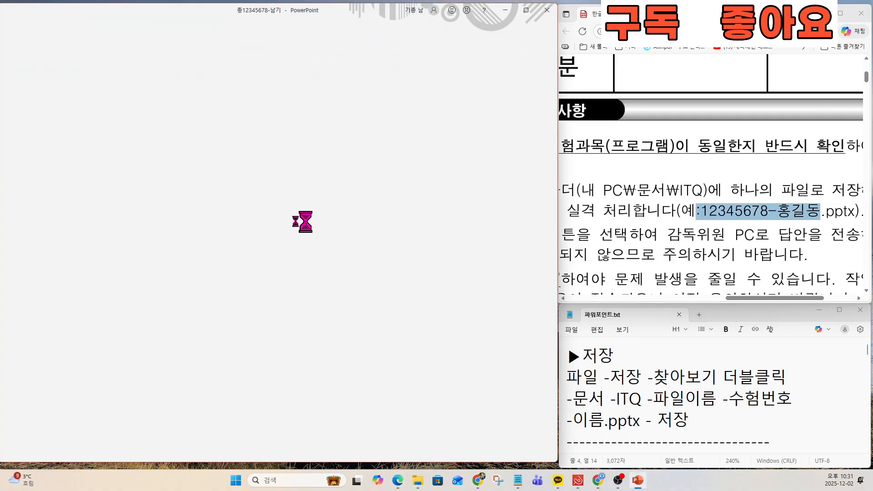
- Read the A4용지 설정 instructions in the notes and the slide-size requirement in the exam sheet
{"action": "left_click", "coordinate": [654, 377]}
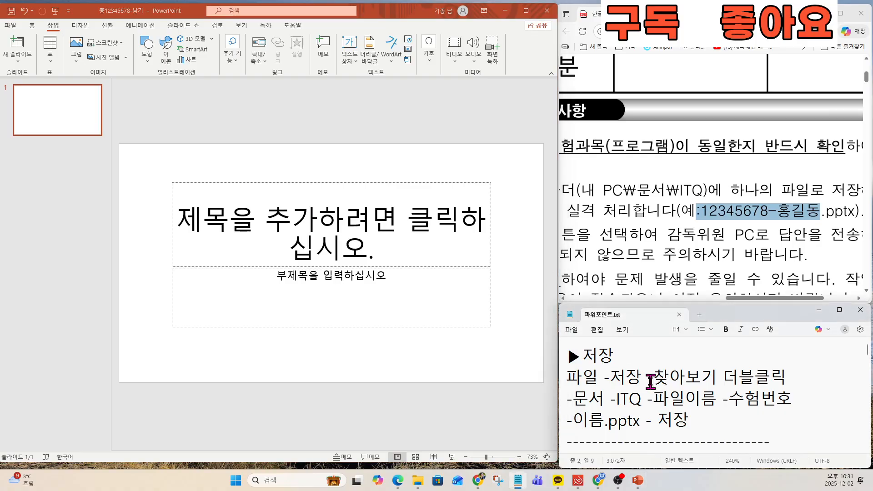
{"action": "key", "text": "Down"}
{"action": "key", "text": "Down"}
{"action": "key", "text": "Down"}
{"action": "key", "text": "Down"}
{"action": "key", "text": "Down"}
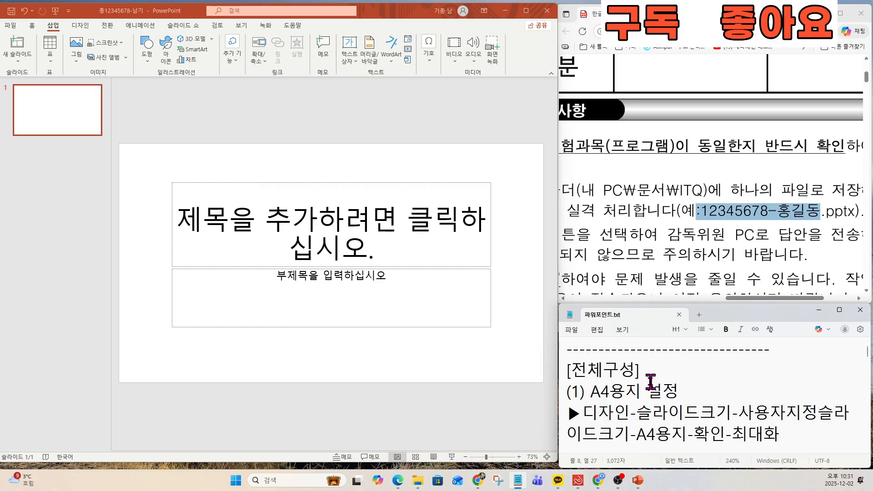
{"action": "left_click", "coordinate": [669, 240]}
{"action": "scroll", "coordinate": [669, 241], "scroll_direction": "down", "scroll_amount": 10}
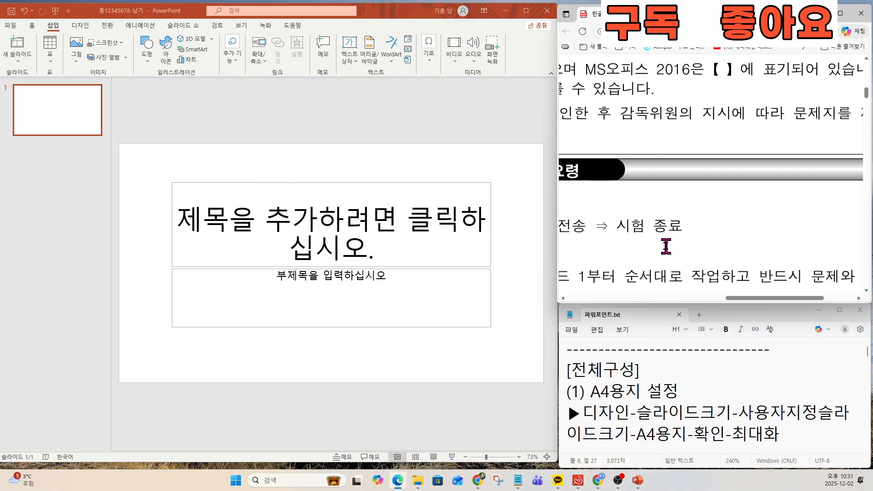
{"action": "left_click_drag", "start_coordinate": [745, 304], "coordinate": [642, 304]}
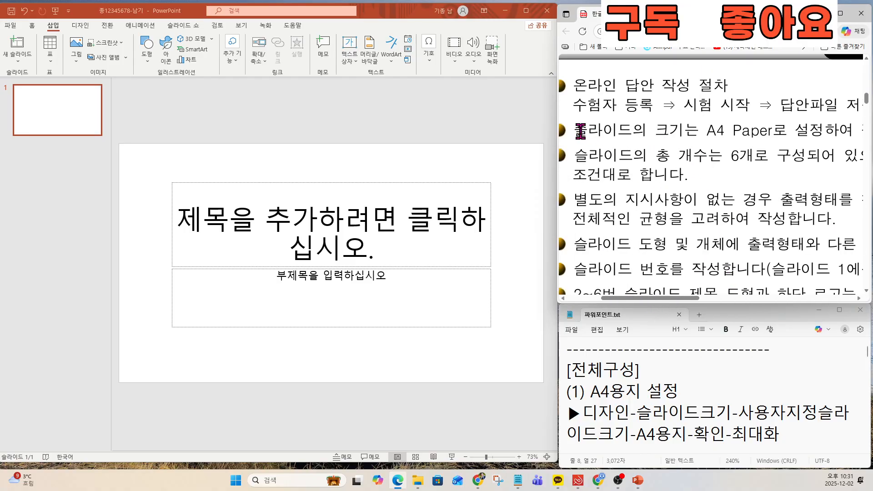
{"action": "left_click_drag", "start_coordinate": [576, 131], "coordinate": [778, 133]}
{"action": "left_click", "coordinate": [742, 150]}
- Set the slide size to A4 용지(210x297mm) and scale the content with the 최대화 option
{"action": "left_click", "coordinate": [82, 24]}
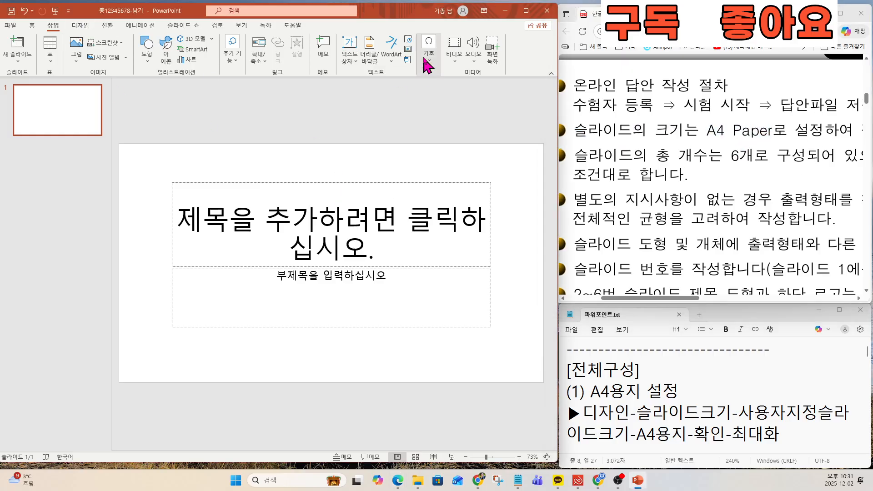
{"action": "left_click", "coordinate": [80, 25]}
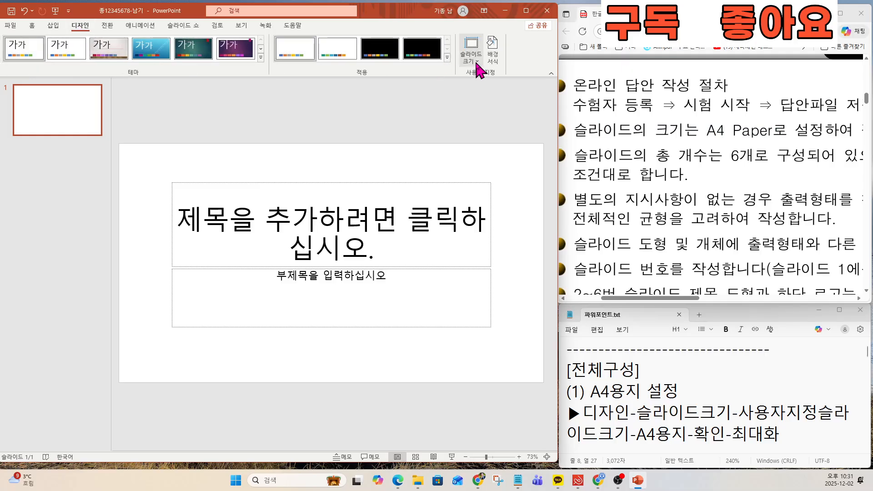
{"action": "left_click", "coordinate": [471, 52]}
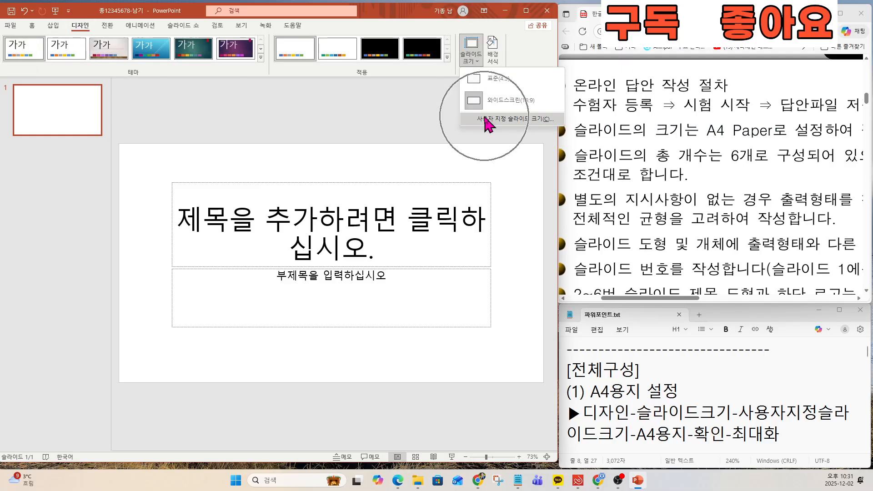
{"action": "left_click", "coordinate": [473, 119]}
{"action": "left_click", "coordinate": [237, 205]}
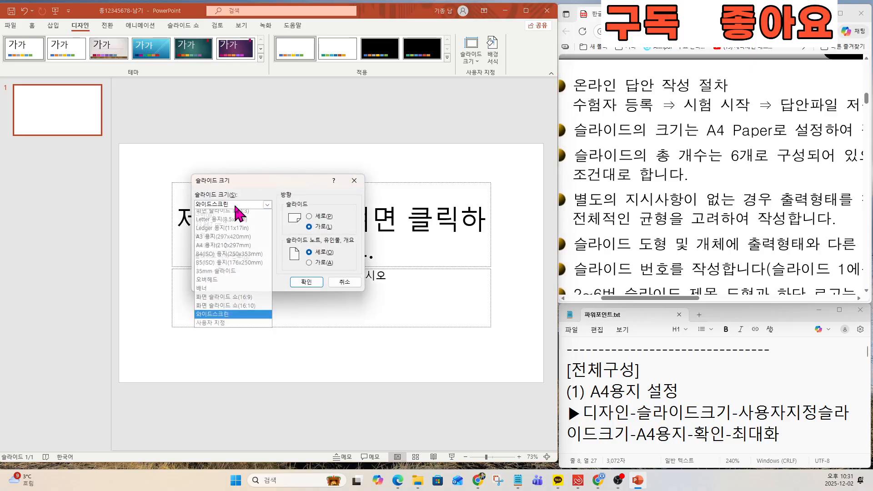
{"action": "left_click", "coordinate": [216, 259]}
{"action": "left_click", "coordinate": [227, 204]}
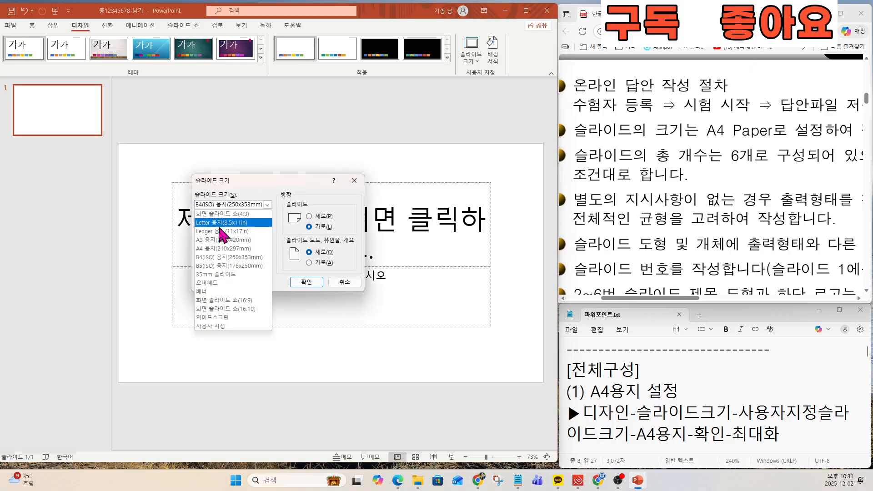
{"action": "left_click", "coordinate": [225, 248]}
{"action": "left_click", "coordinate": [304, 283]}
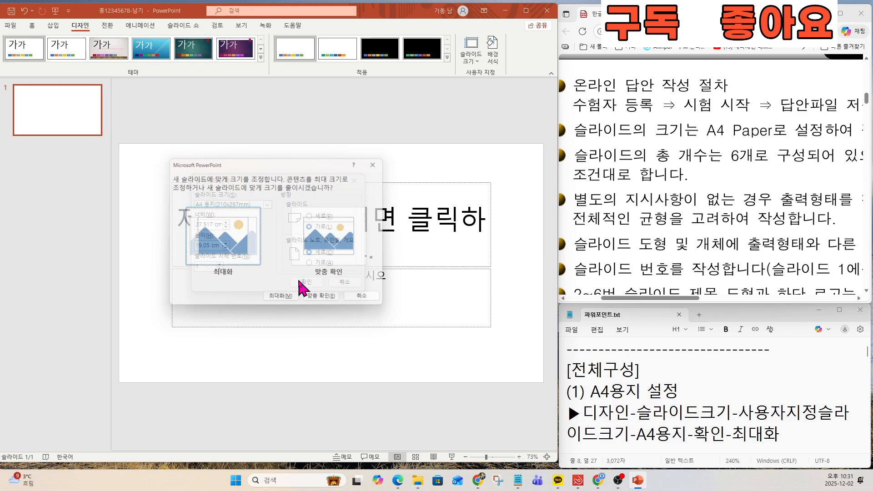
{"action": "left_click", "coordinate": [216, 249]}
- Read the notes on the slide master and on building slides 2-6
{"action": "left_click", "coordinate": [700, 419]}
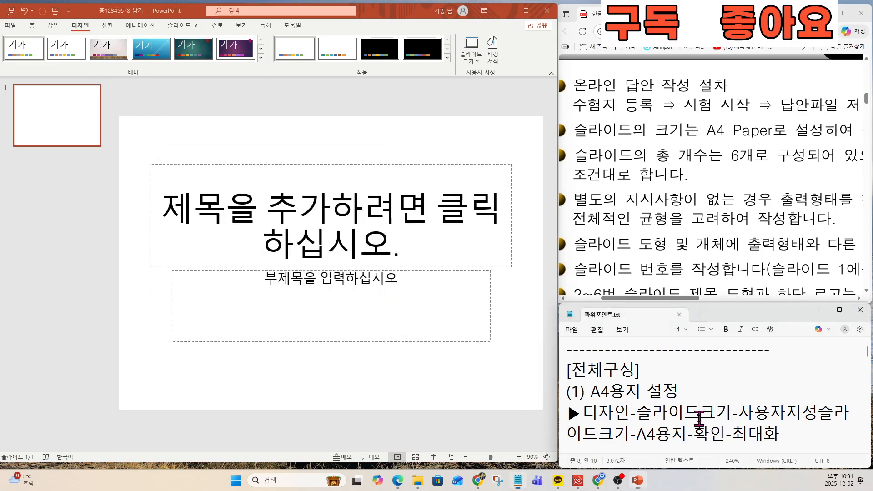
{"action": "key", "text": "Down"}
{"action": "key", "text": "Down"}
{"action": "key", "text": "Down"}
{"action": "key", "text": "Down"}
{"action": "key", "text": "Down"}
{"action": "key", "text": "Down"}
{"action": "key", "text": "Down"}
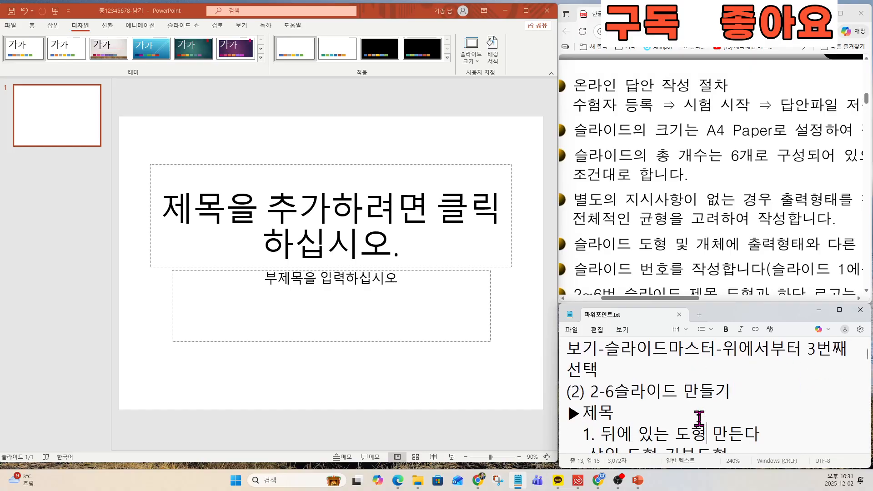
- Examine the exam sheet's 전체구성 section for the slide master's title, bottom logo and slide number requirements
{"action": "left_click", "coordinate": [694, 141]}
{"action": "scroll", "coordinate": [705, 177], "scroll_direction": "down", "scroll_amount": 10}
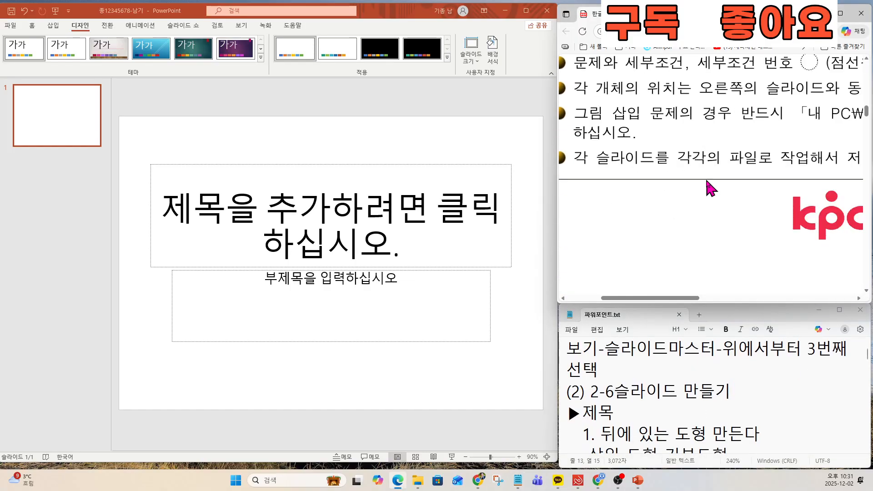
{"action": "scroll", "coordinate": [704, 184], "scroll_direction": "down", "scroll_amount": 3, "text": "ctrl"}
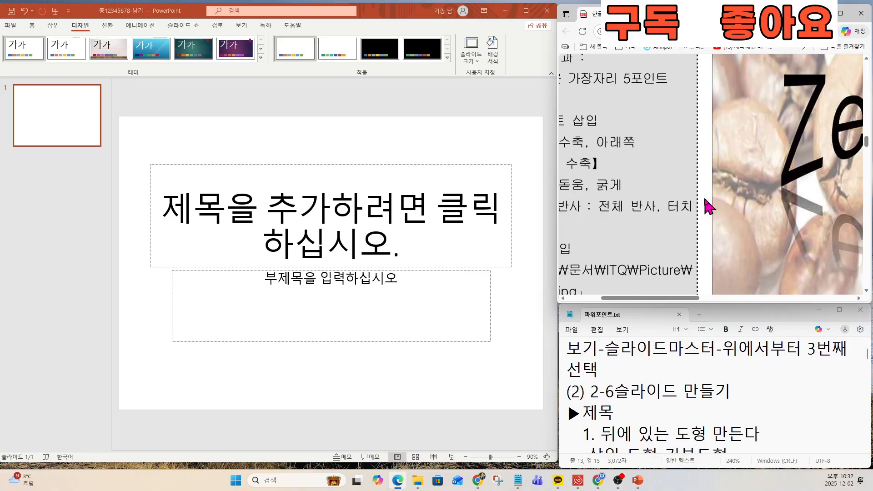
{"action": "scroll", "coordinate": [703, 192], "scroll_direction": "up", "scroll_amount": 5}
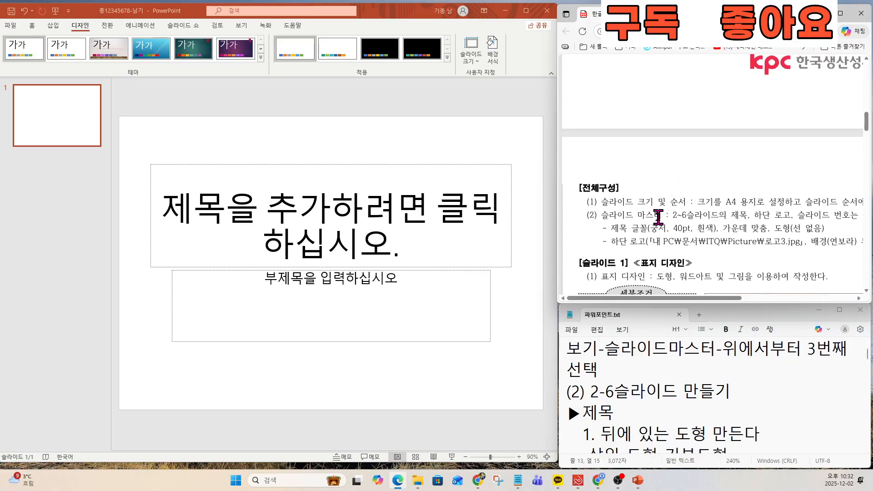
{"action": "left_click_drag", "start_coordinate": [604, 218], "coordinate": [811, 219]}
{"action": "left_click", "coordinate": [805, 215]}
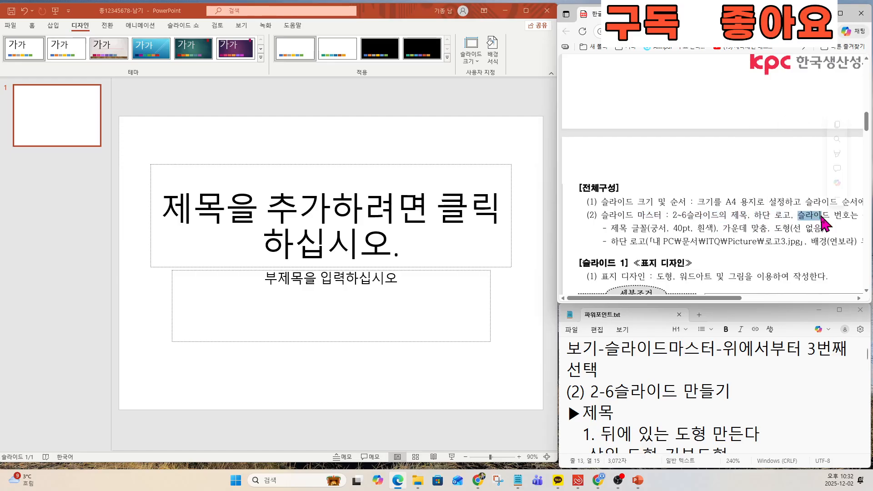
{"action": "scroll", "coordinate": [790, 227], "scroll_direction": "up", "scroll_amount": 3}
{"action": "double_click", "coordinate": [711, 209]}
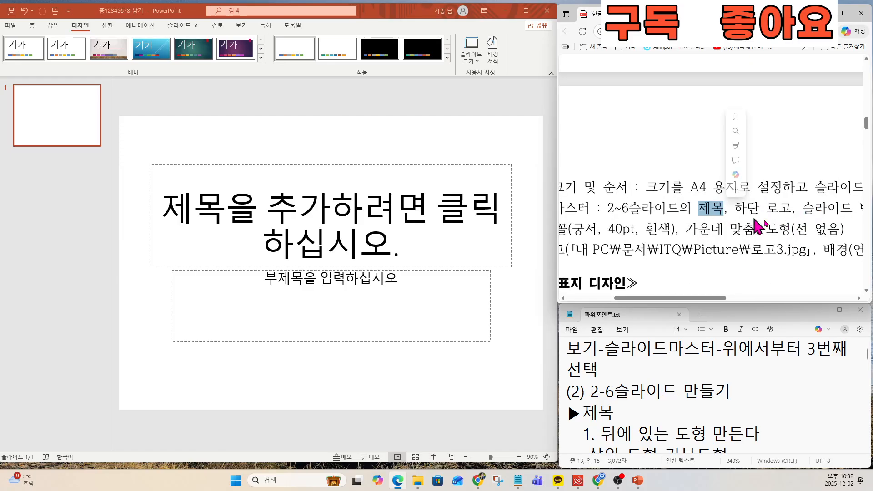
{"action": "left_click_drag", "start_coordinate": [768, 209], "coordinate": [852, 212]}
{"action": "scroll", "coordinate": [749, 235], "scroll_direction": "down", "scroll_amount": 2}
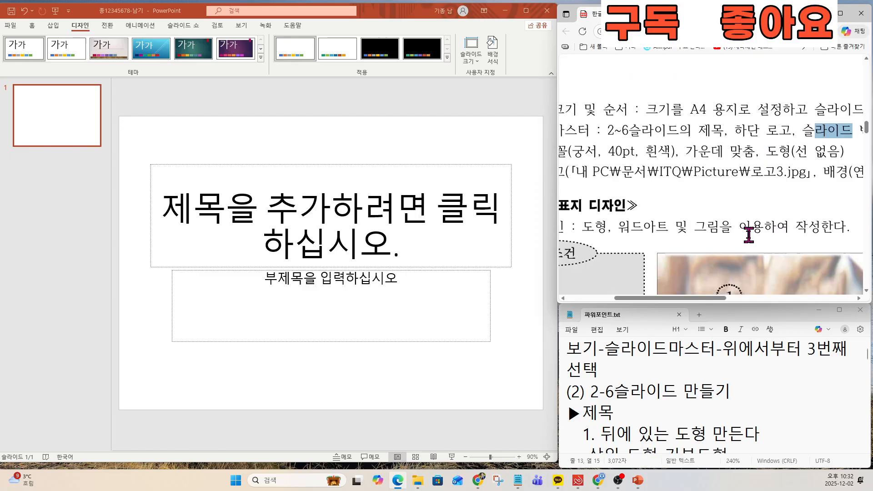
- Examine the title shape, bottom logo and slide number on the 목차 sample slide in the exam sheet
{"action": "scroll", "coordinate": [749, 235], "scroll_direction": "down", "scroll_amount": 15}
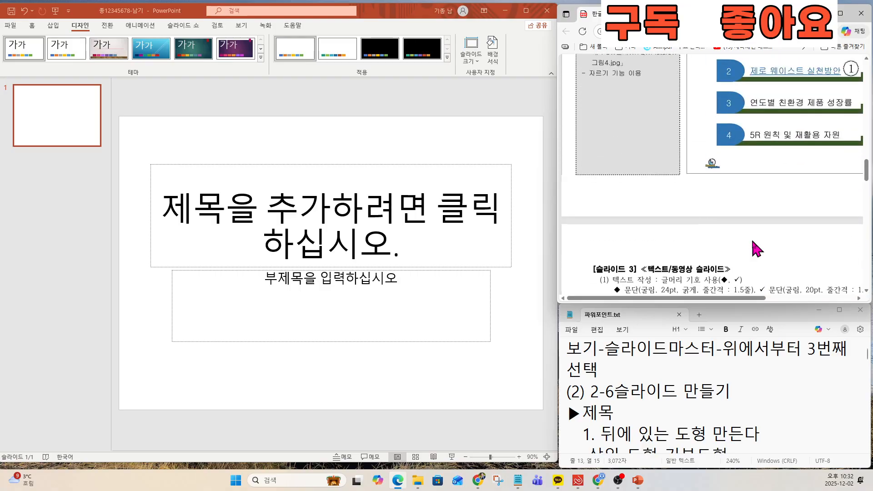
{"action": "left_click_drag", "start_coordinate": [751, 298], "coordinate": [810, 298]}
{"action": "scroll", "coordinate": [765, 244], "scroll_direction": "up", "scroll_amount": 3}
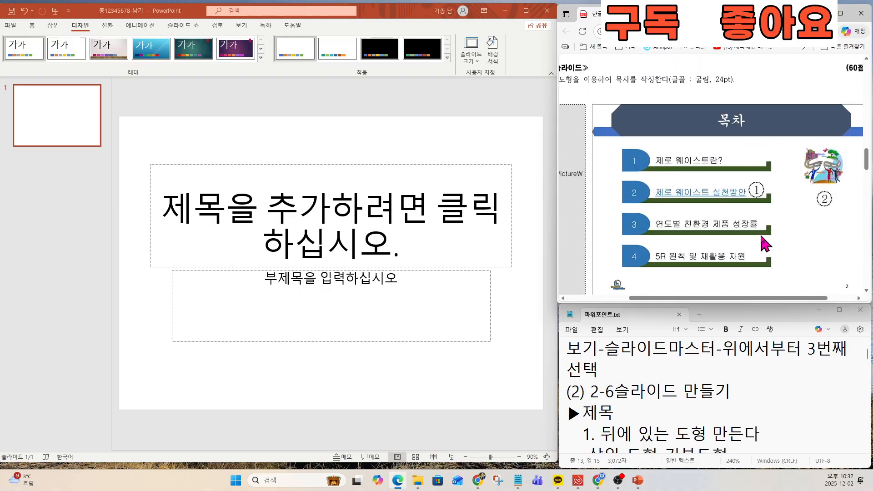
{"action": "scroll", "coordinate": [765, 244], "scroll_direction": "up", "scroll_amount": 1}
{"action": "scroll", "coordinate": [719, 162], "scroll_direction": "down", "scroll_amount": 1}
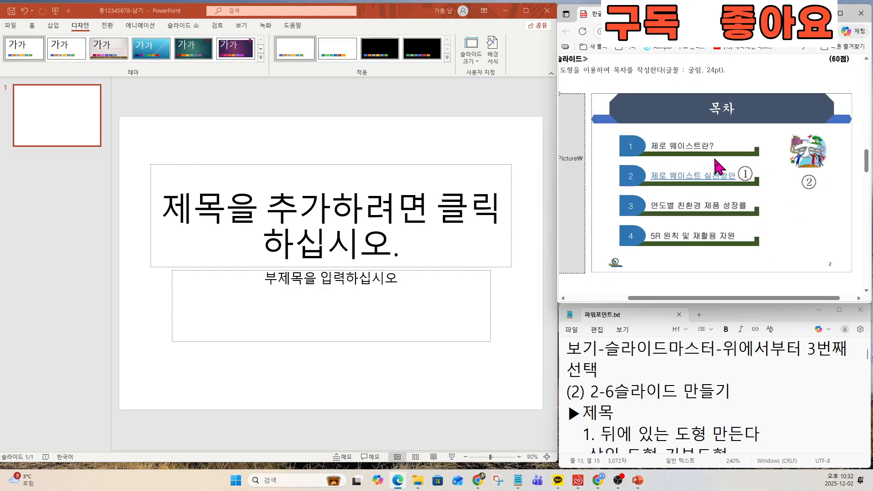
{"action": "key", "text": "ctrl"}
{"action": "key", "text": "ctrl"}
{"action": "key", "text": "ctrl"}
{"action": "key", "text": "ctrl"}
{"action": "key", "text": "ctrl"}
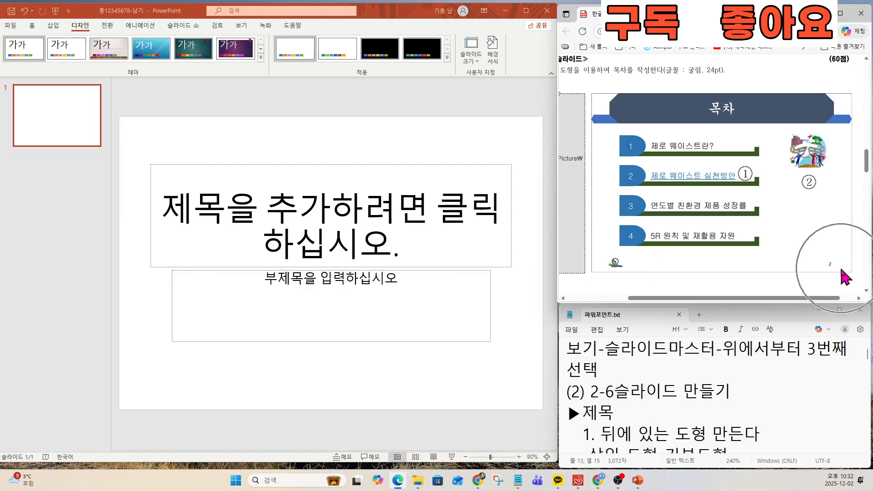
{"action": "key", "text": "ctrl"}
- Switch the presentation to slide master view and select the top master slide
{"action": "left_click", "coordinate": [209, 138]}
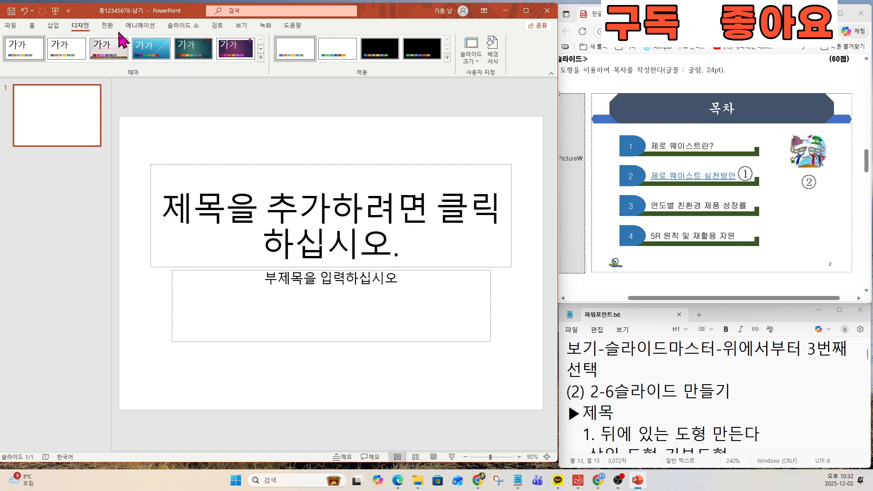
{"action": "left_click", "coordinate": [242, 30]}
{"action": "key", "text": "ctrl"}
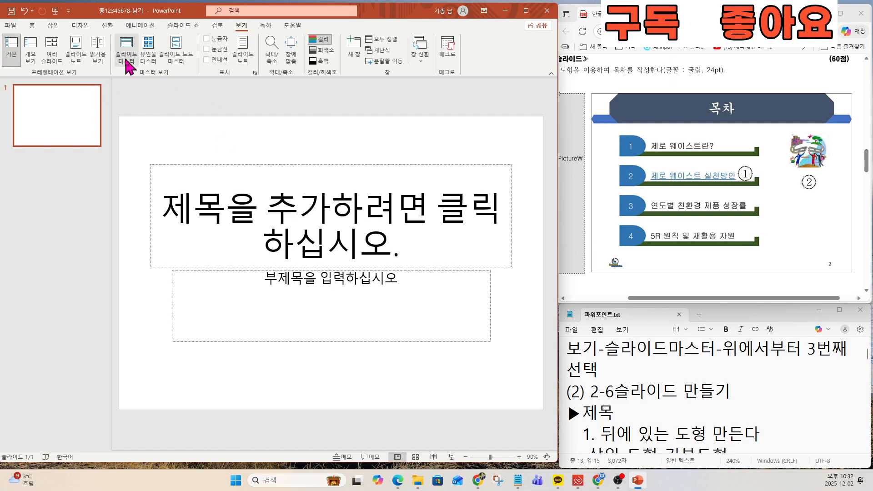
{"action": "left_click", "coordinate": [125, 56]}
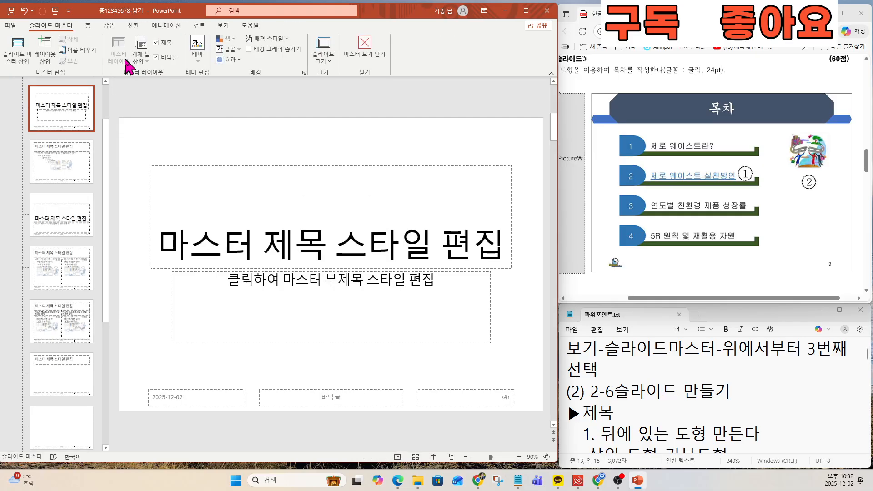
{"action": "scroll", "coordinate": [62, 117], "scroll_direction": "up", "scroll_amount": 1}
{"action": "left_click", "coordinate": [64, 116]}
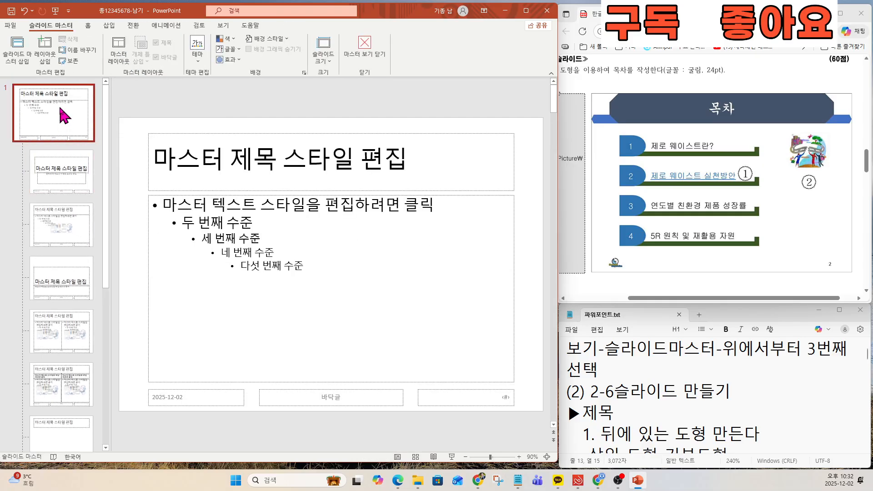
- Select the third layout from the top in slide master view and read the notes for the title's back shape
{"action": "left_click", "coordinate": [60, 165]}
{"action": "left_click", "coordinate": [68, 236]}
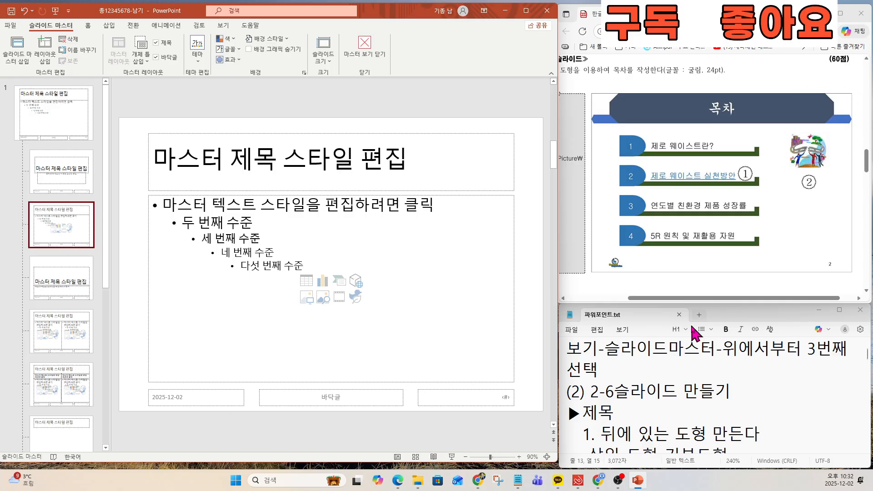
{"action": "left_click", "coordinate": [675, 364]}
{"action": "key", "text": "Down"}
{"action": "key", "text": "Down"}
{"action": "key", "text": "Down"}
{"action": "key", "text": "Down"}
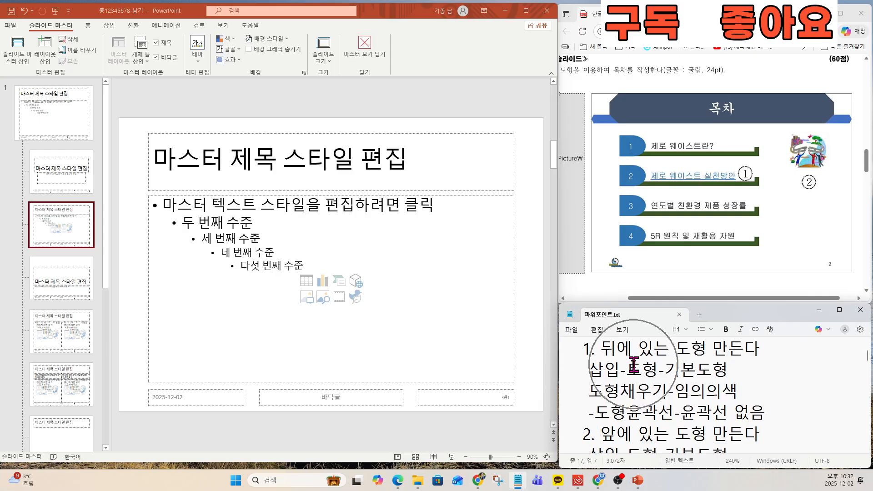
- Draw a hexagon band about 1.01 cm high and 27.52 cm wide across the layout and place it over the title area
{"action": "left_click", "coordinate": [109, 25]}
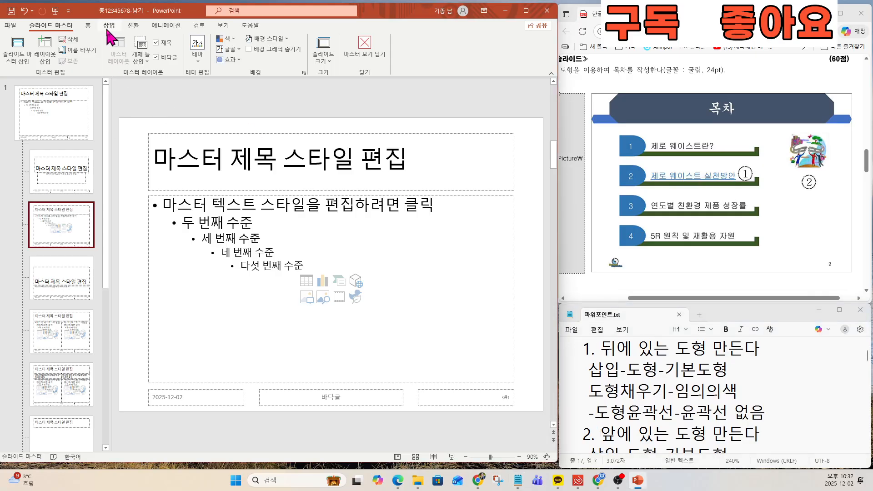
{"action": "left_click", "coordinate": [109, 26]}
{"action": "left_click", "coordinate": [146, 59]}
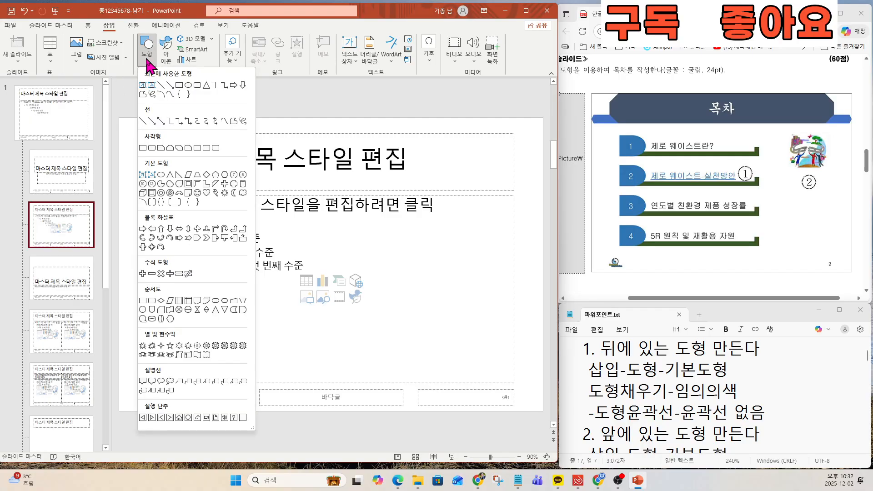
{"action": "left_click", "coordinate": [224, 176]}
{"action": "left_click_drag", "start_coordinate": [118, 145], "coordinate": [542, 169]}
{"action": "mouse_move", "coordinate": [331, 145]}
{"action": "left_mouse_down"}
{"action": "mouse_move", "coordinate": [324, 165]}
{"action": "mouse_move", "coordinate": [330, 157]}
{"action": "left_mouse_up"}
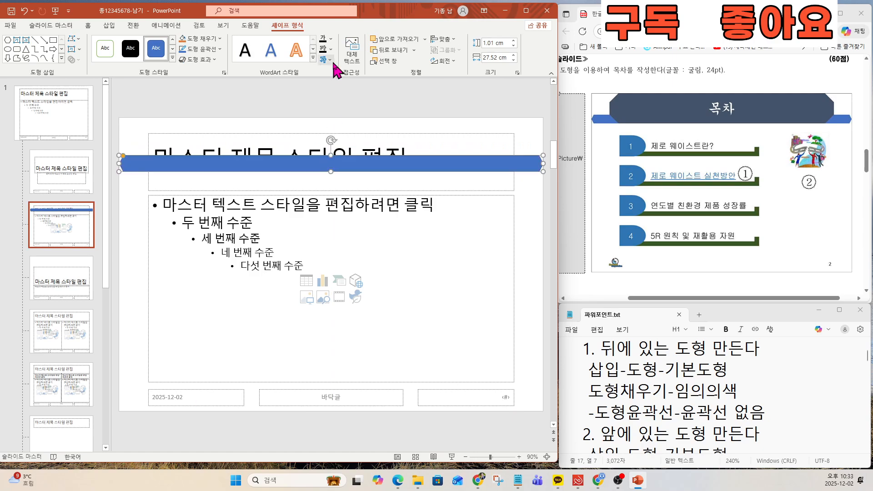
- Fill the hexagon band with light green and remove its outline
{"action": "left_click", "coordinate": [210, 39]}
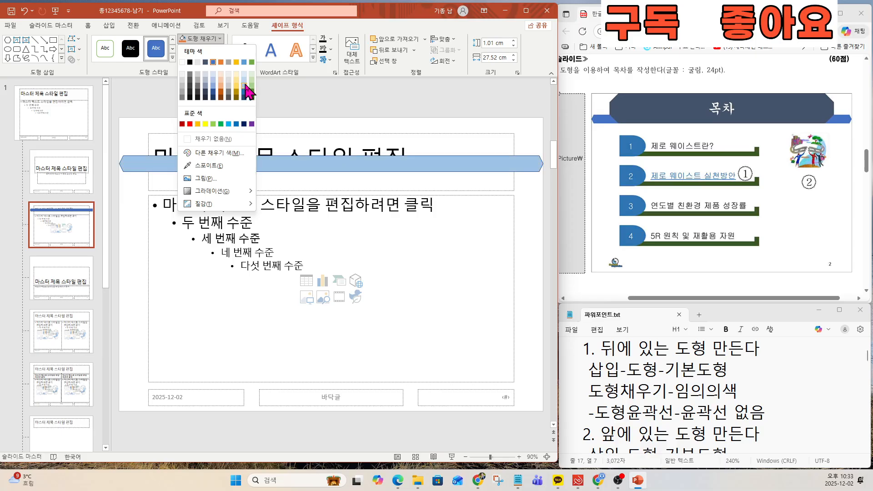
{"action": "left_click", "coordinate": [250, 84]}
{"action": "left_click", "coordinate": [209, 49]}
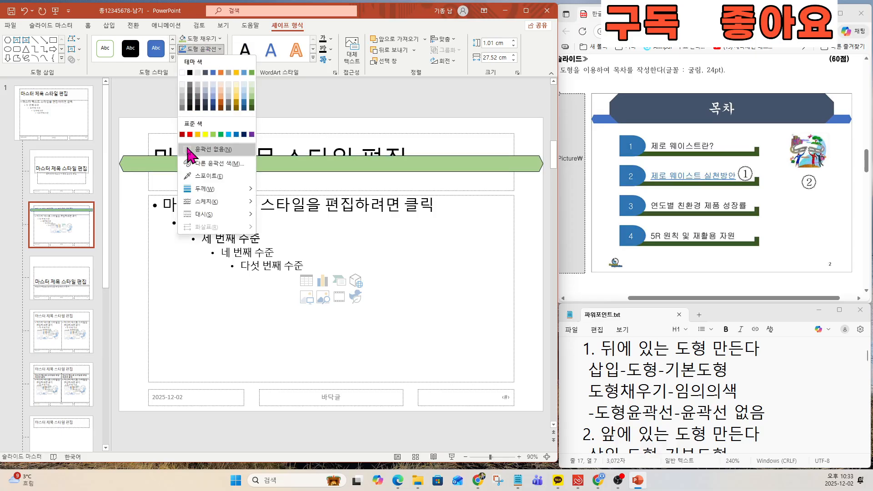
{"action": "left_click", "coordinate": [196, 150]}
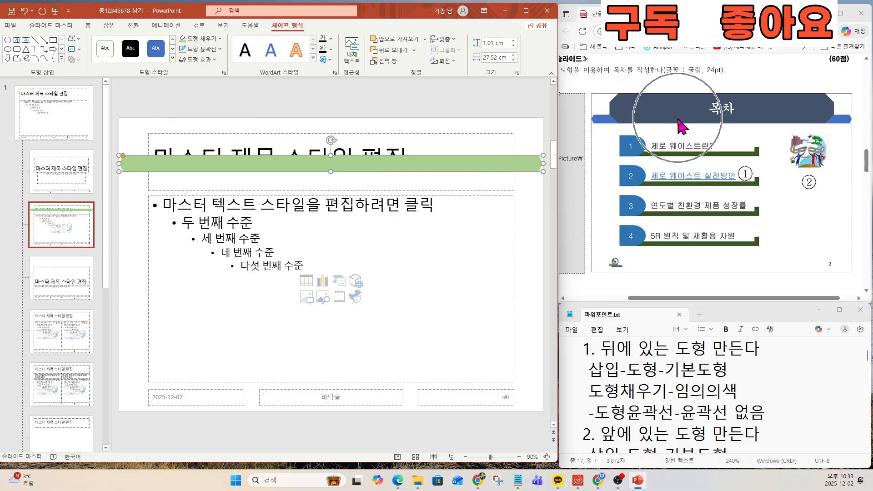
- Following the notes for the front shape, draw an octagon about 3.46 cm high and 23.73 cm wide over the green band
{"action": "left_click", "coordinate": [688, 370]}
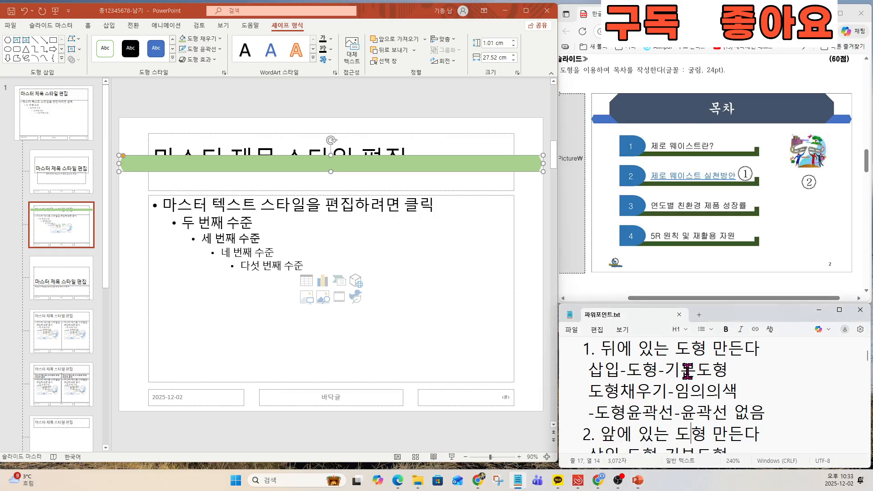
{"action": "key", "text": "Down"}
{"action": "key", "text": "Down"}
{"action": "key", "text": "Down"}
{"action": "key", "text": "Down"}
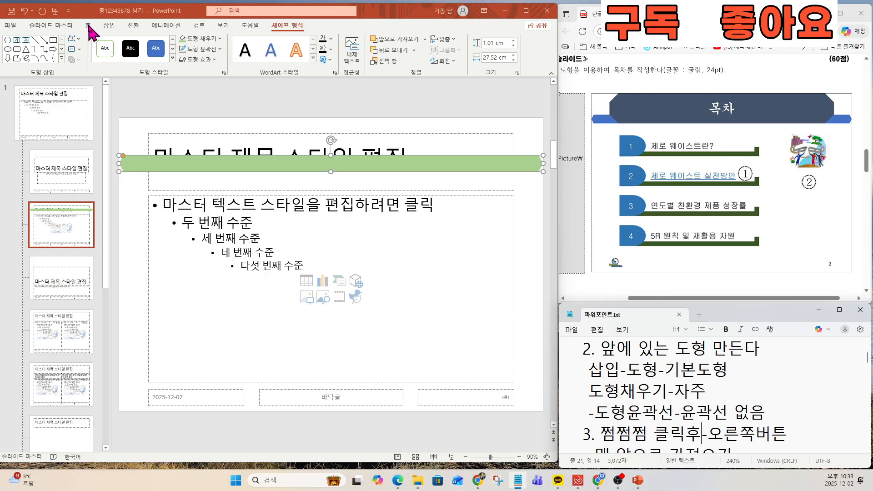
{"action": "left_click", "coordinate": [109, 26]}
{"action": "left_click", "coordinate": [147, 45]}
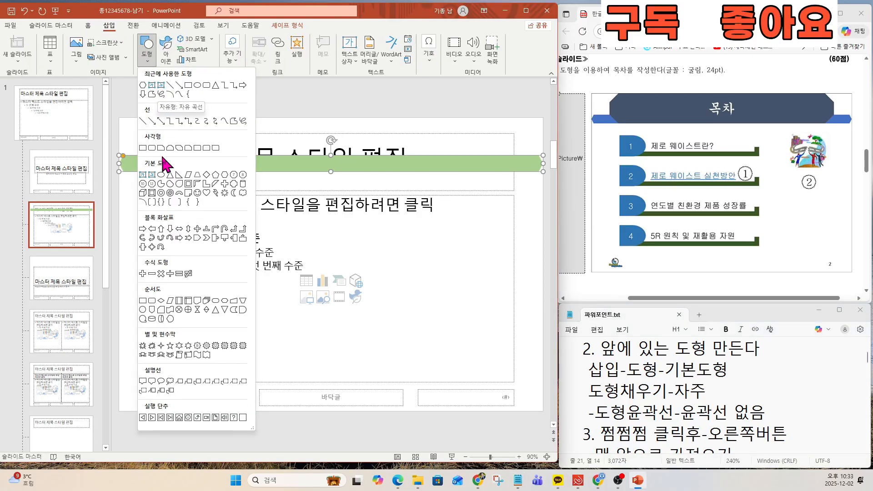
{"action": "left_click", "coordinate": [244, 176]}
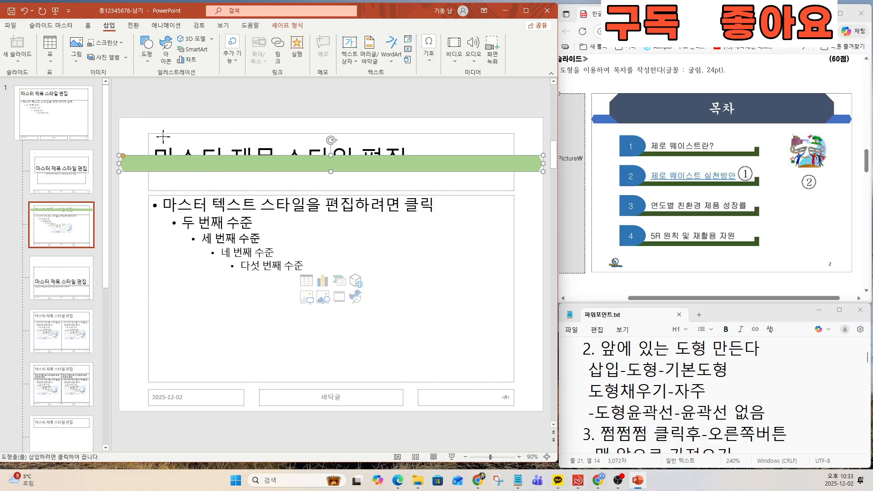
{"action": "left_click_drag", "start_coordinate": [151, 120], "coordinate": [512, 172]}
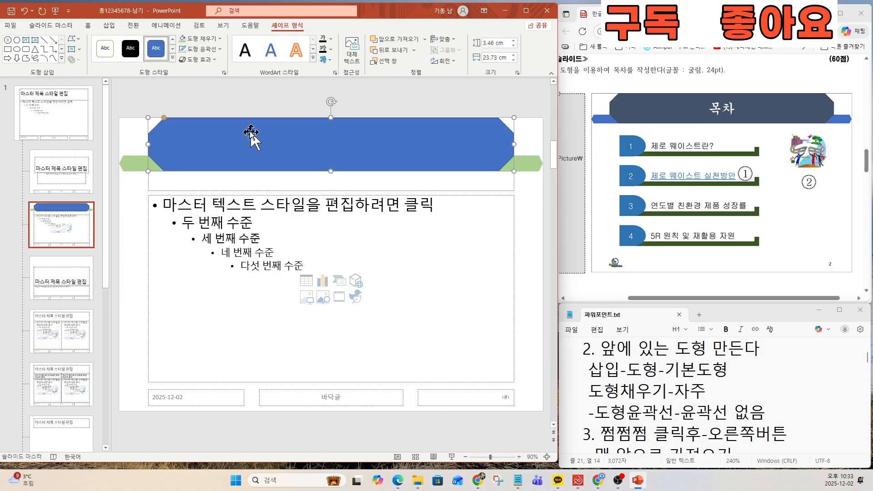
- Fill the octagon with standard purple and remove its outline
{"action": "left_click", "coordinate": [219, 38]}
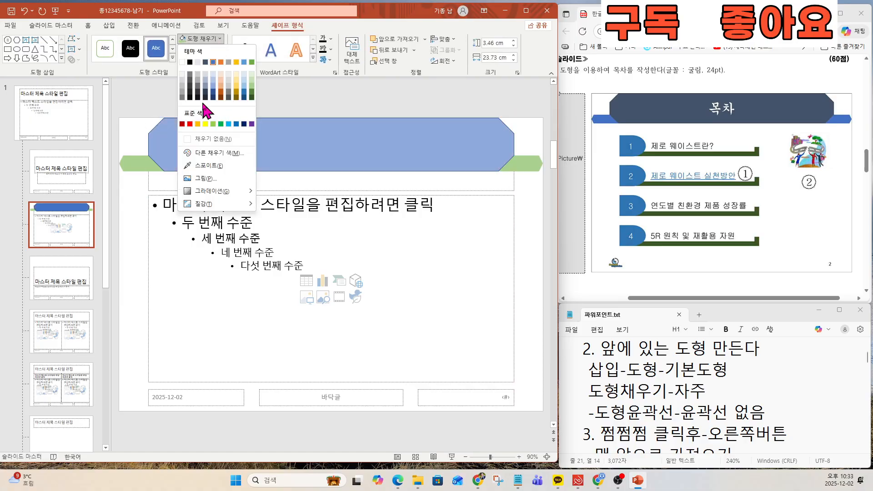
{"action": "left_click", "coordinate": [251, 124]}
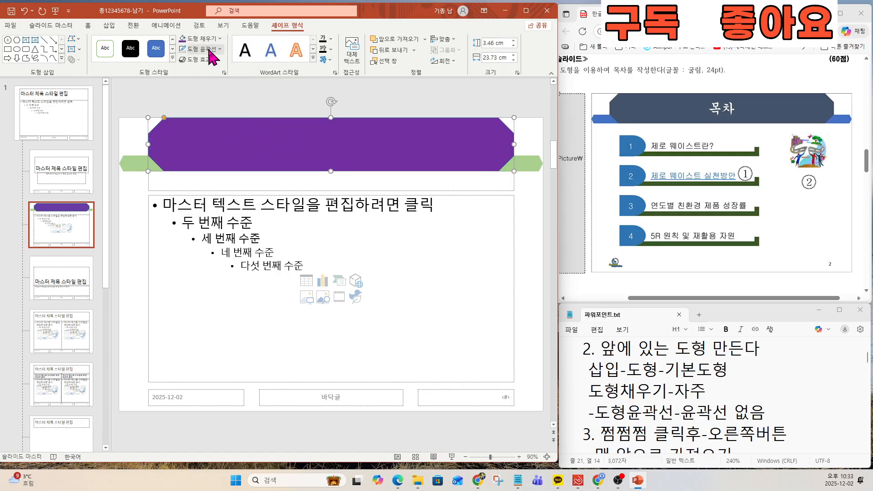
{"action": "left_click", "coordinate": [210, 49]}
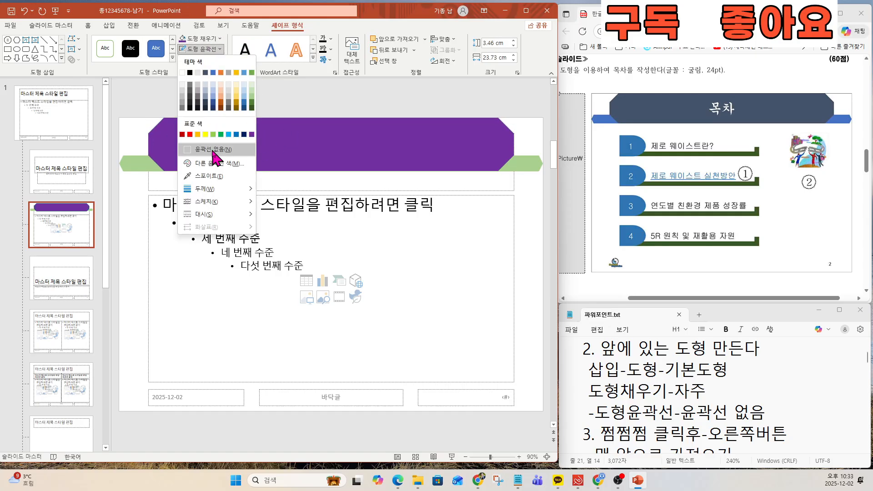
{"action": "left_click", "coordinate": [212, 149]}
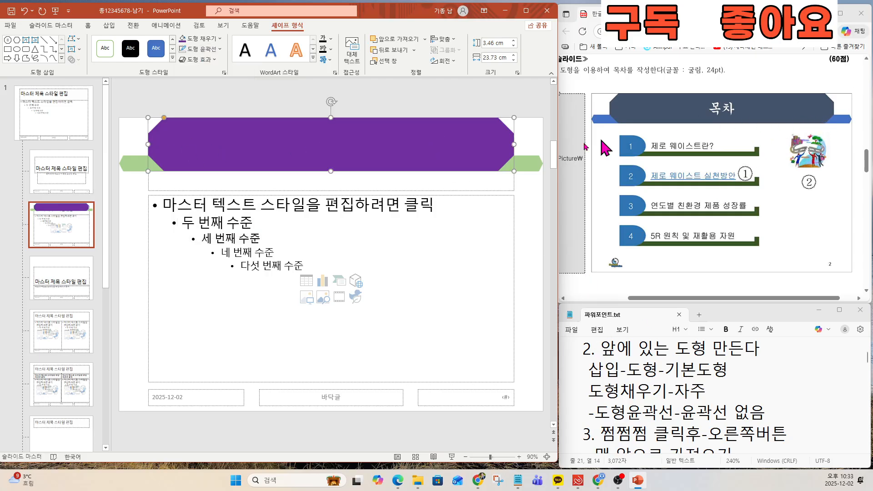
- Check the notes on the title placeholder and bring that placeholder to the front of the shapes
{"action": "left_click", "coordinate": [632, 376]}
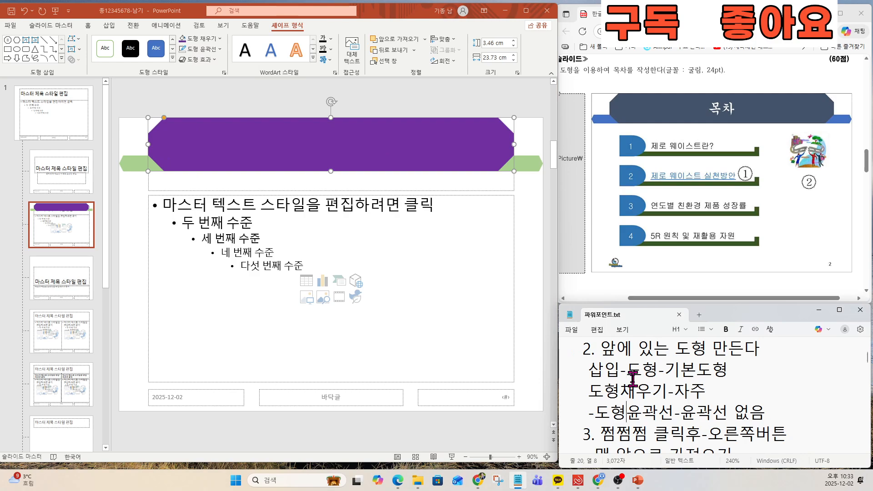
{"action": "key", "text": "Down"}
{"action": "key", "text": "Down"}
{"action": "key", "text": "Down"}
{"action": "key", "text": "Down"}
{"action": "key", "text": "Down"}
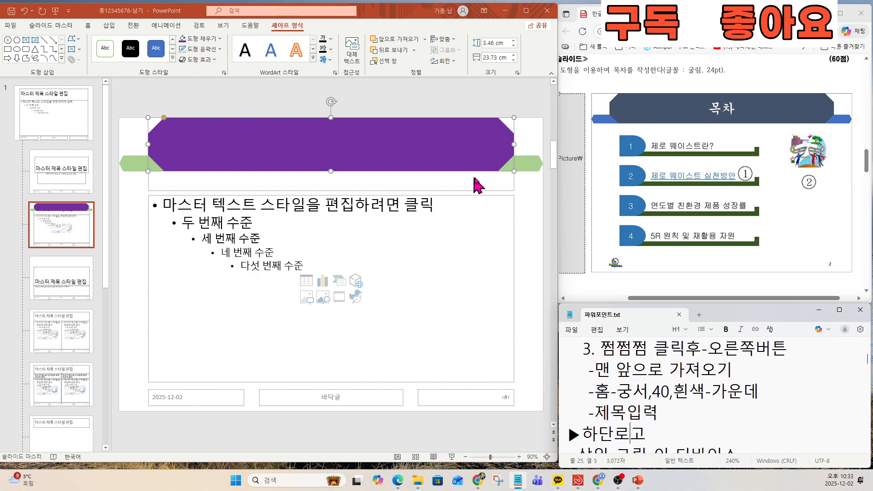
{"action": "left_click", "coordinate": [513, 182]}
{"action": "right_click", "coordinate": [514, 181]}
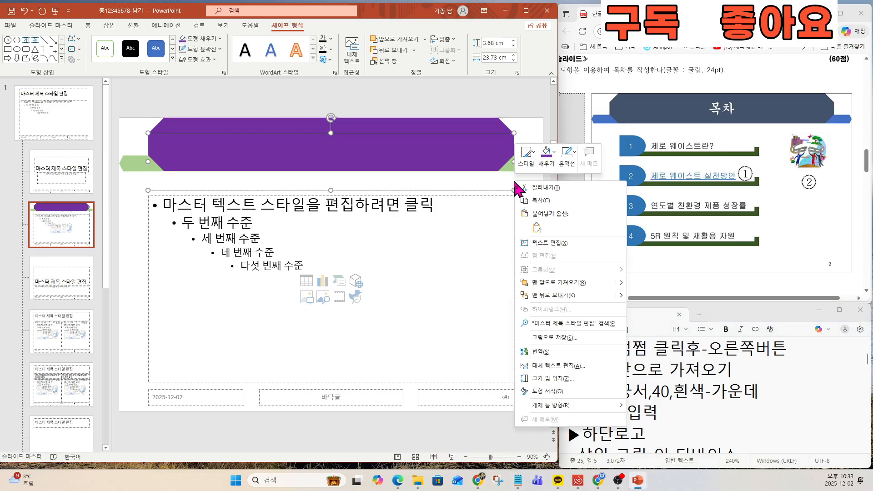
{"action": "left_click", "coordinate": [551, 282]}
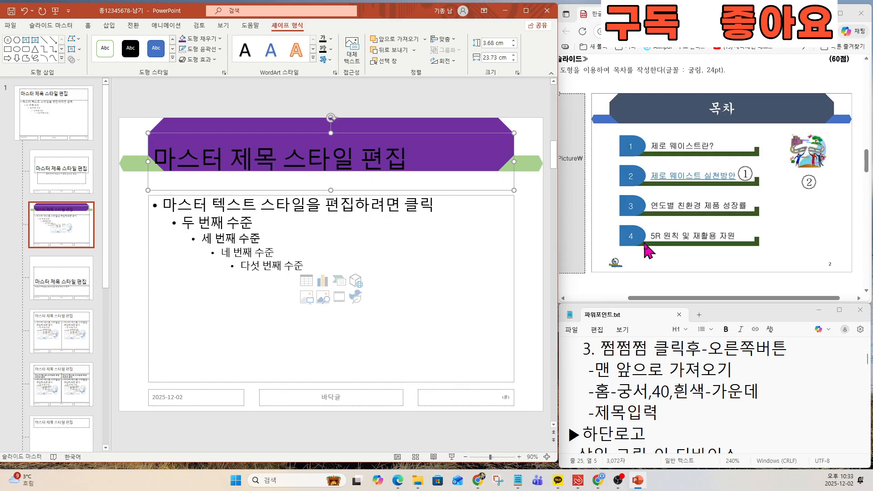
- Format the title text as the exam sheet requires, in 궁서, 40 pt, white and centered, and fit its placeholder inside the purple octagon
{"action": "scroll", "coordinate": [655, 237], "scroll_direction": "up", "scroll_amount": 3}
{"action": "scroll", "coordinate": [648, 229], "scroll_direction": "up", "scroll_amount": 6}
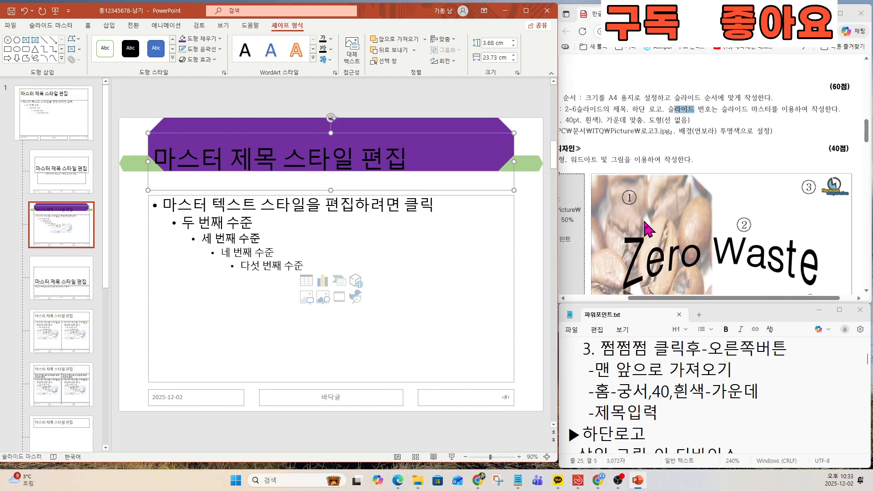
{"action": "left_click_drag", "start_coordinate": [639, 298], "coordinate": [591, 300]}
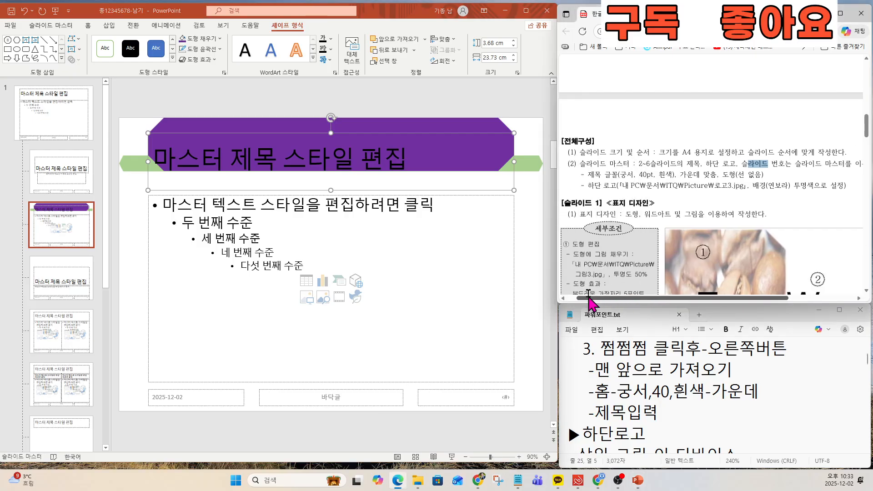
{"action": "left_click_drag", "start_coordinate": [621, 175], "coordinate": [668, 176]}
{"action": "scroll", "coordinate": [669, 175], "scroll_direction": "up", "scroll_amount": 5}
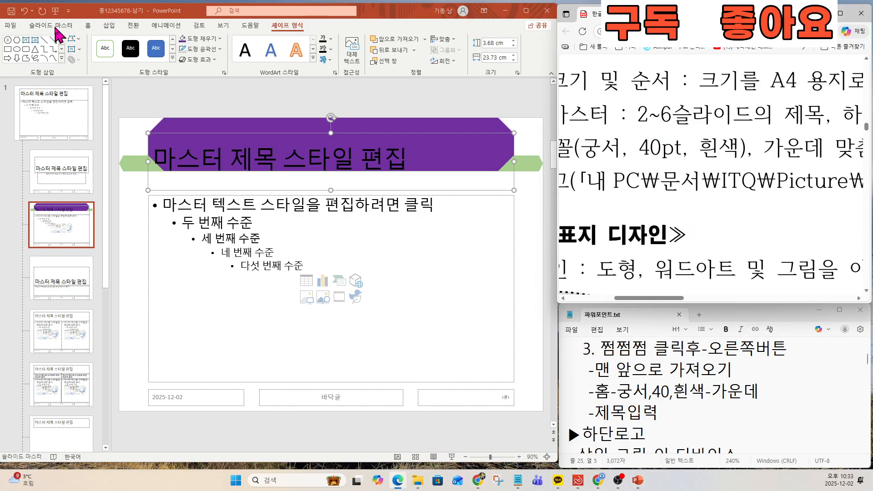
{"action": "left_click", "coordinate": [88, 25]}
{"action": "left_click", "coordinate": [157, 42]}
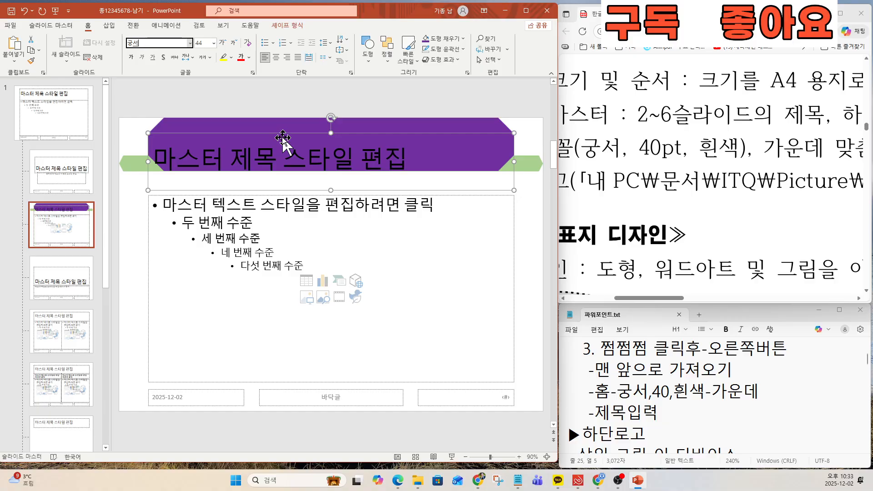
{"action": "key", "text": "Return"}
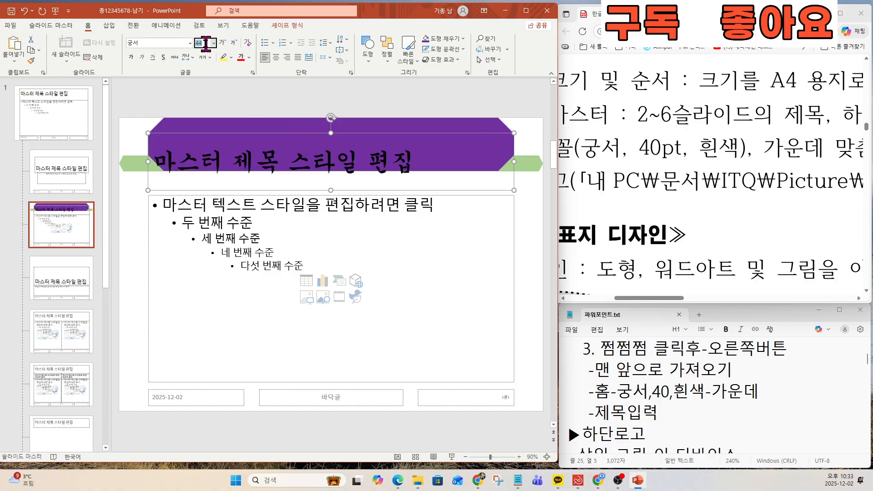
{"action": "key", "text": "Return"}
{"action": "left_click", "coordinate": [249, 56]}
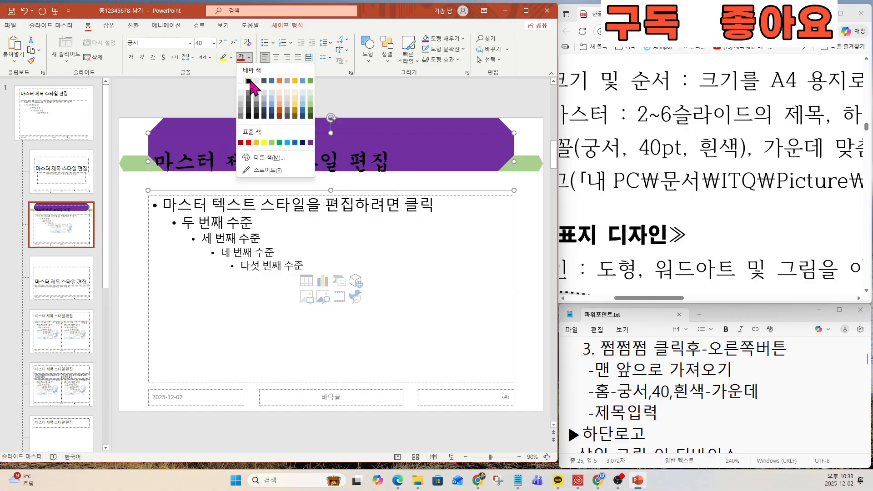
{"action": "left_click", "coordinate": [238, 80]}
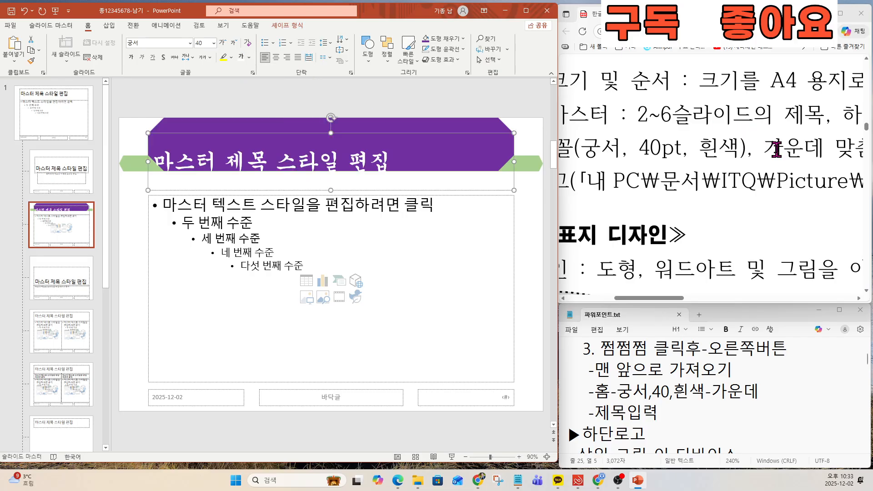
{"action": "left_click", "coordinate": [276, 58]}
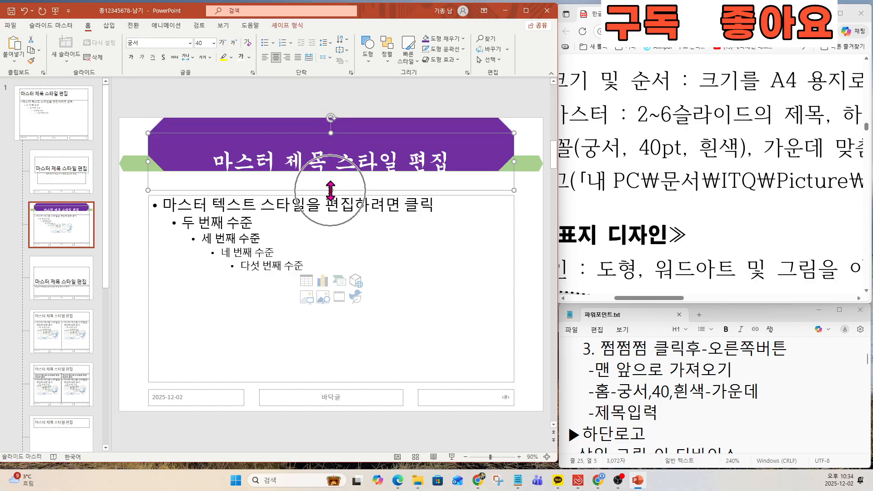
{"action": "left_click_drag", "start_coordinate": [330, 190], "coordinate": [331, 127]}
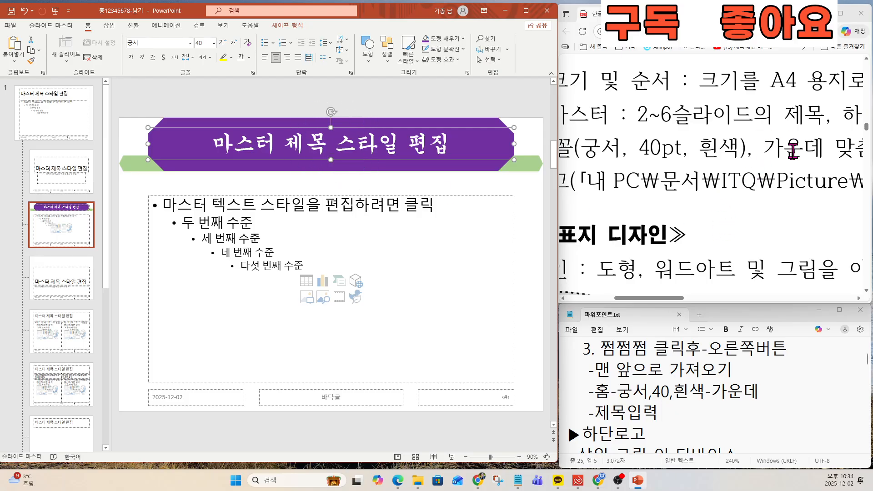
- Check the exam sheet and the notes for the bottom logo's picture file and how to insert it
{"action": "left_click_drag", "start_coordinate": [682, 302], "coordinate": [727, 304]}
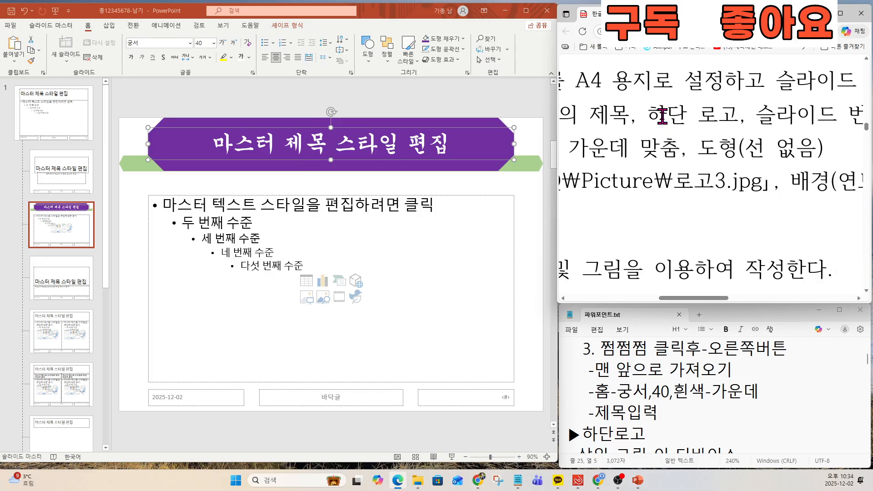
{"action": "left_click_drag", "start_coordinate": [650, 115], "coordinate": [739, 115]}
{"action": "left_click_drag", "start_coordinate": [675, 184], "coordinate": [725, 186]}
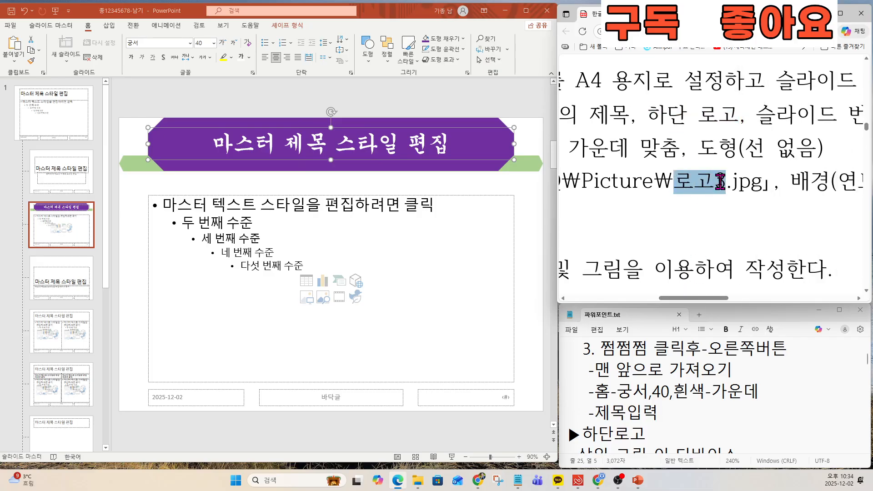
{"action": "left_click", "coordinate": [103, 25]}
{"action": "left_click", "coordinate": [609, 390]}
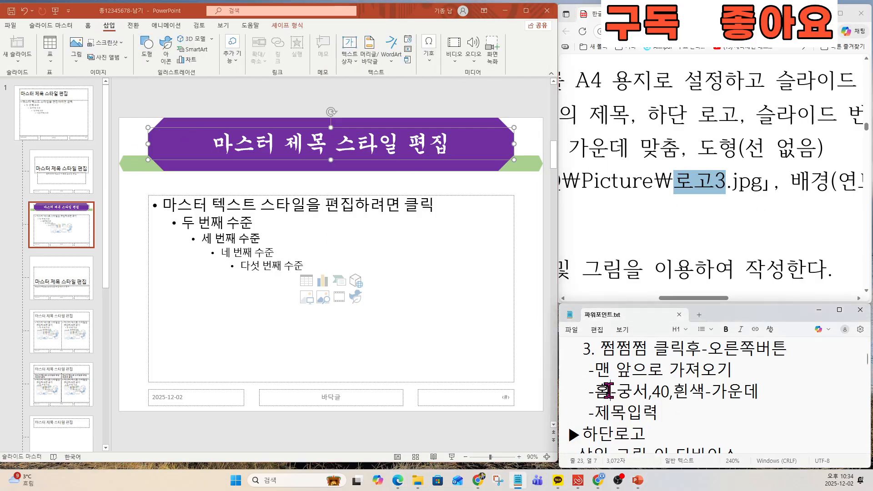
{"action": "key", "text": "Down"}
{"action": "key", "text": "Down"}
{"action": "key", "text": "Down"}
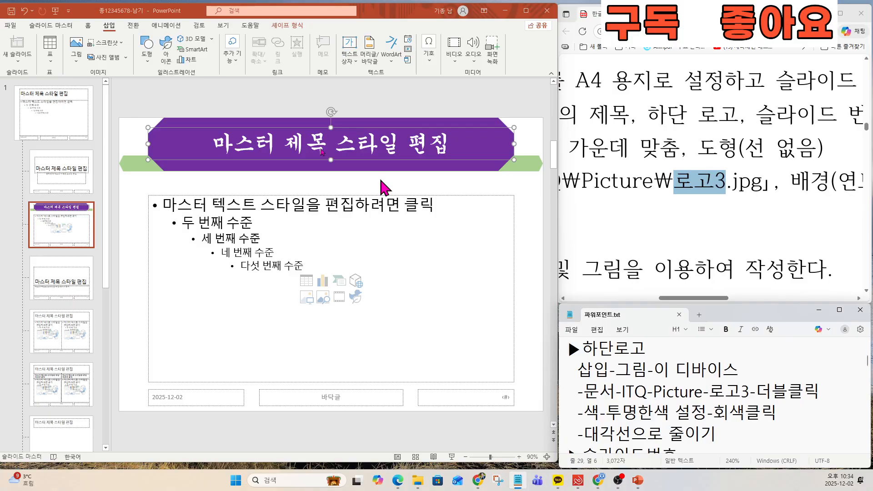
- Insert the picture 로고3 from the ITQ picture folder in Documents into the slide layout
{"action": "left_click", "coordinate": [78, 53]}
{"action": "left_click", "coordinate": [78, 52]}
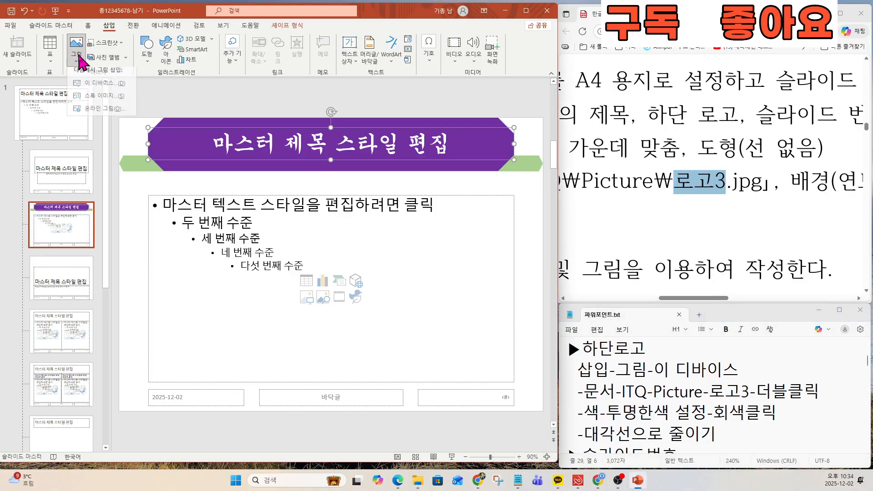
{"action": "left_click", "coordinate": [92, 90]}
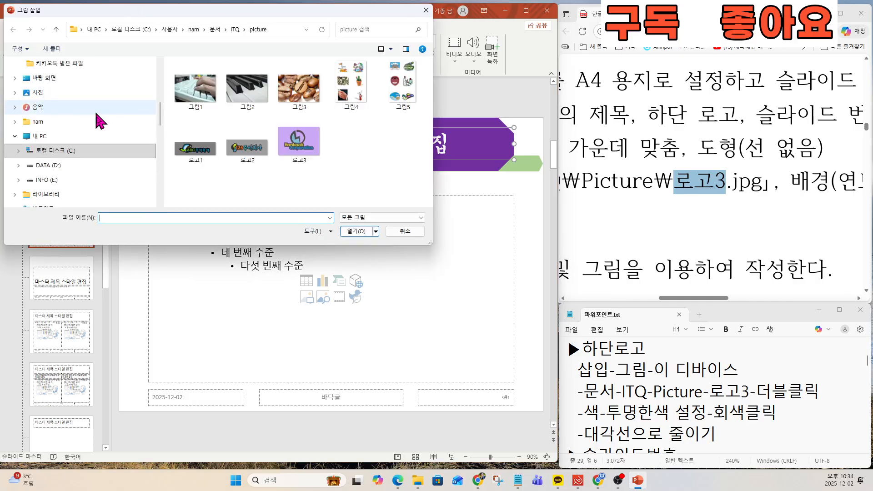
{"action": "scroll", "coordinate": [54, 155], "scroll_direction": "up", "scroll_amount": 5}
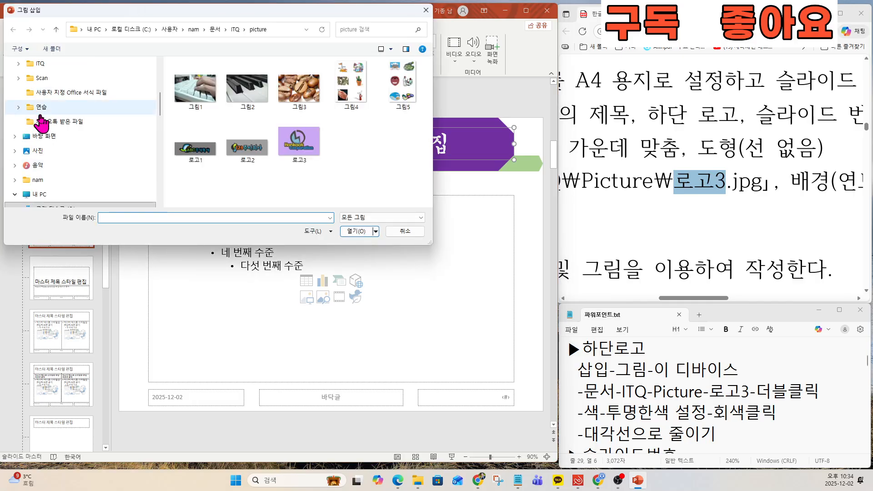
{"action": "left_click", "coordinate": [40, 135]}
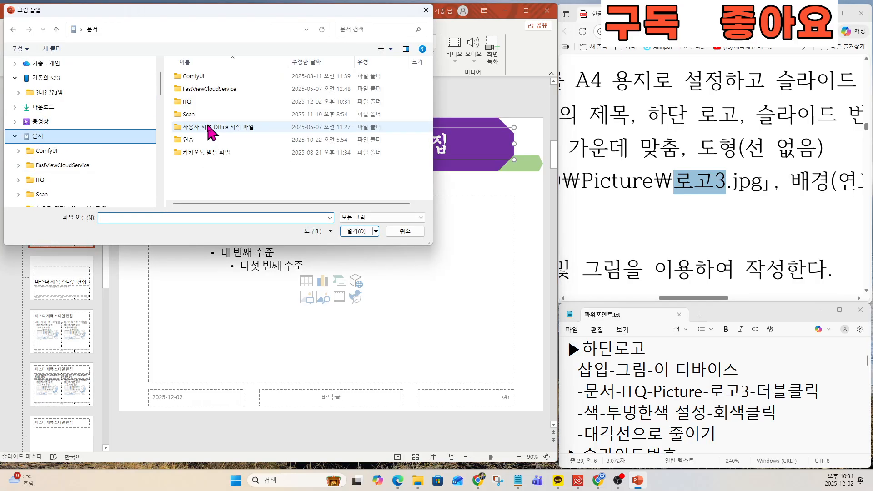
{"action": "double_click", "coordinate": [189, 102]}
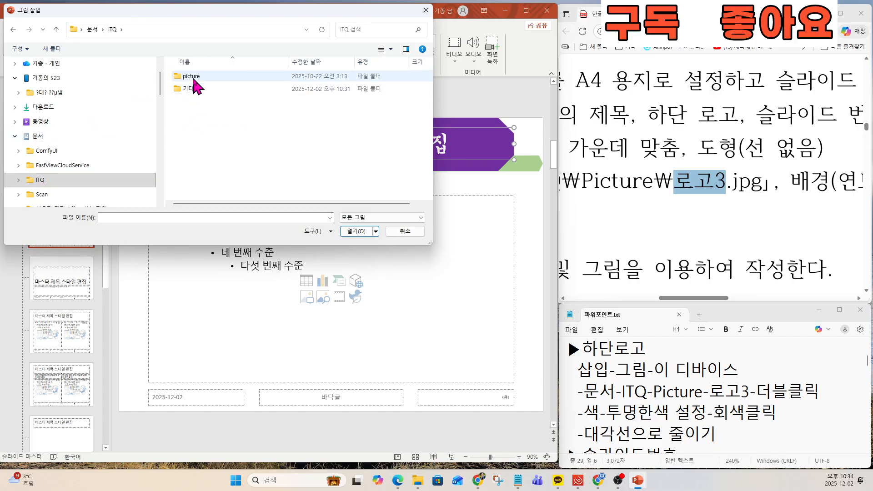
{"action": "left_click", "coordinate": [193, 80]}
{"action": "double_click", "coordinate": [194, 81]}
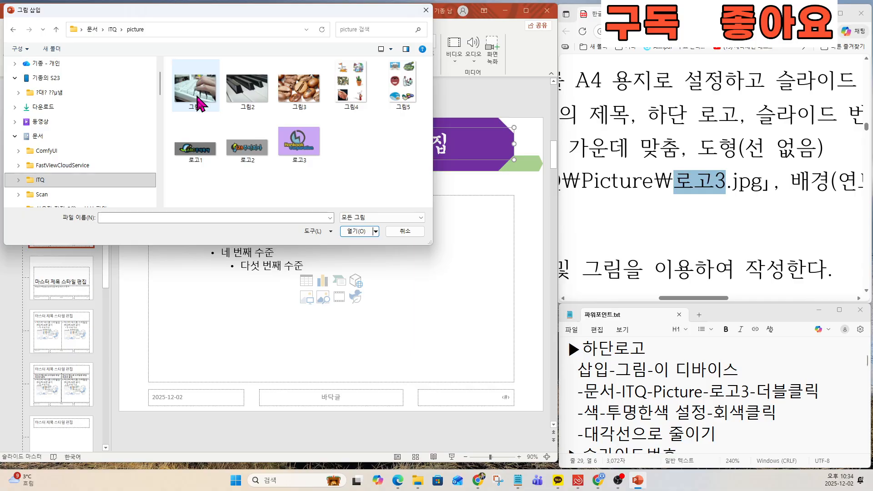
{"action": "double_click", "coordinate": [299, 140]}
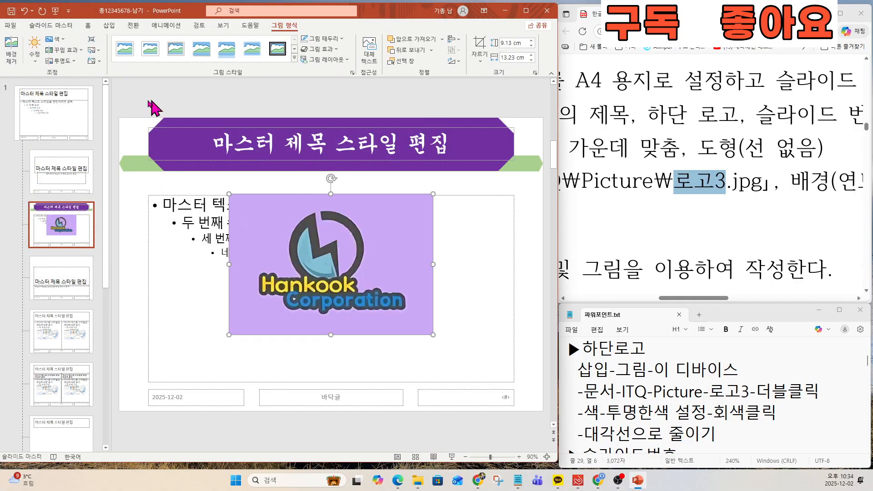
- Make the logo's light purple background transparent and shrink it to about 1.51 × 2.19 cm at the slide's bottom-left corner
{"action": "left_click", "coordinate": [59, 39]}
{"action": "left_click", "coordinate": [80, 224]}
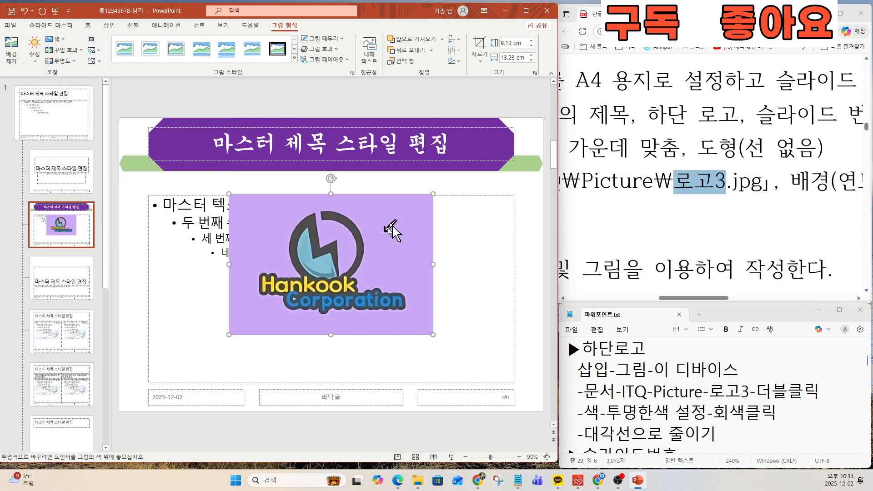
{"action": "left_click", "coordinate": [395, 216]}
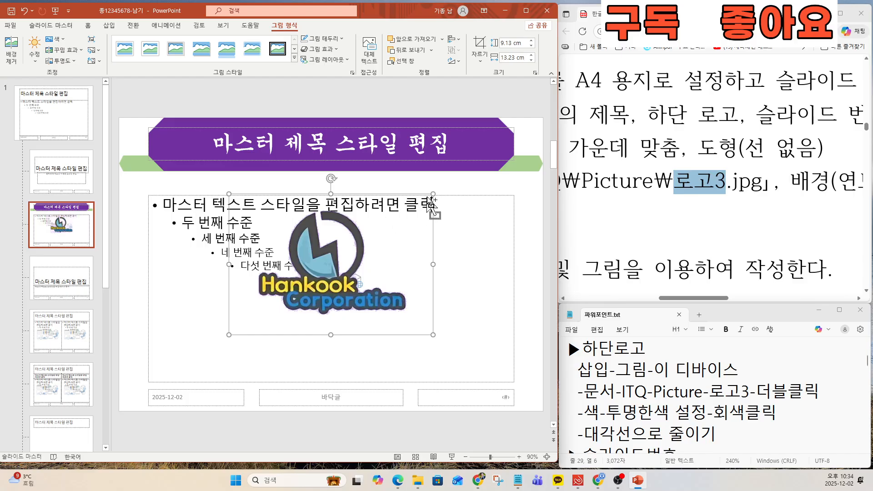
{"action": "left_click_drag", "start_coordinate": [433, 194], "coordinate": [158, 396]}
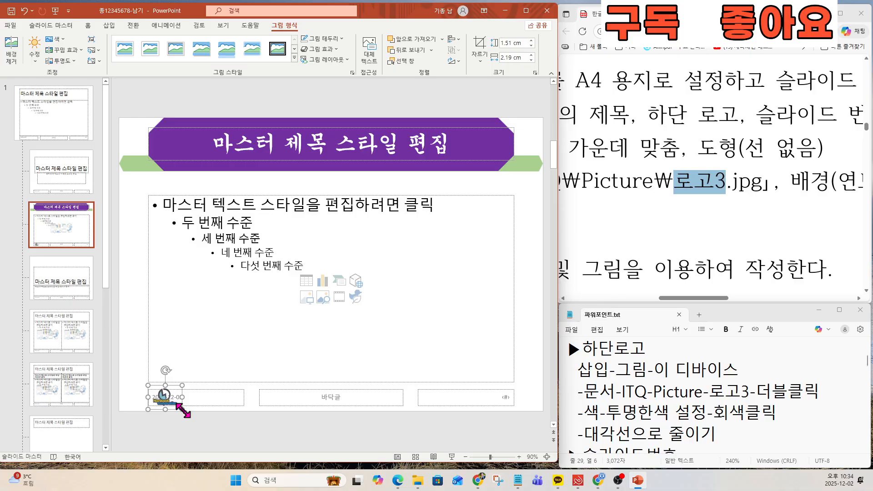
{"action": "key", "text": "ctrl"}
{"action": "key", "text": "ctrl"}
{"action": "key", "text": "ctrl"}
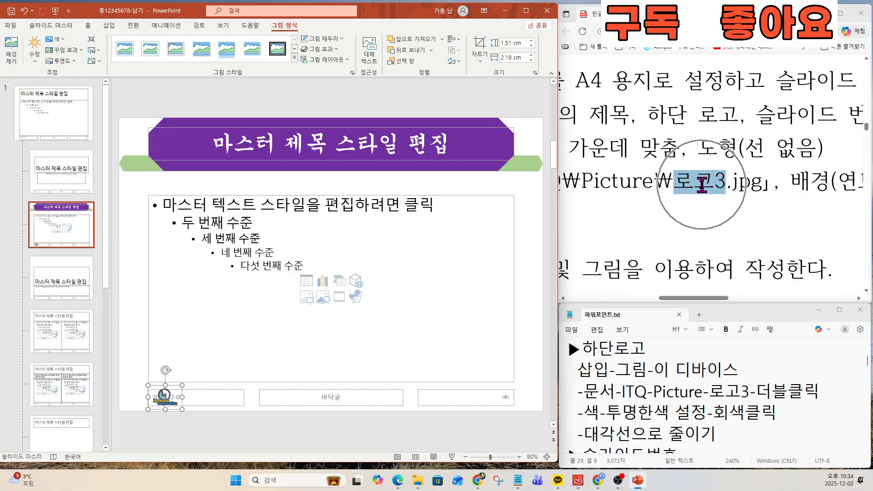
- Following the exam sheet's slide number requirement, enable slide numbers and the option not to show them on the title slide
{"action": "left_click_drag", "start_coordinate": [757, 115], "coordinate": [844, 115]}
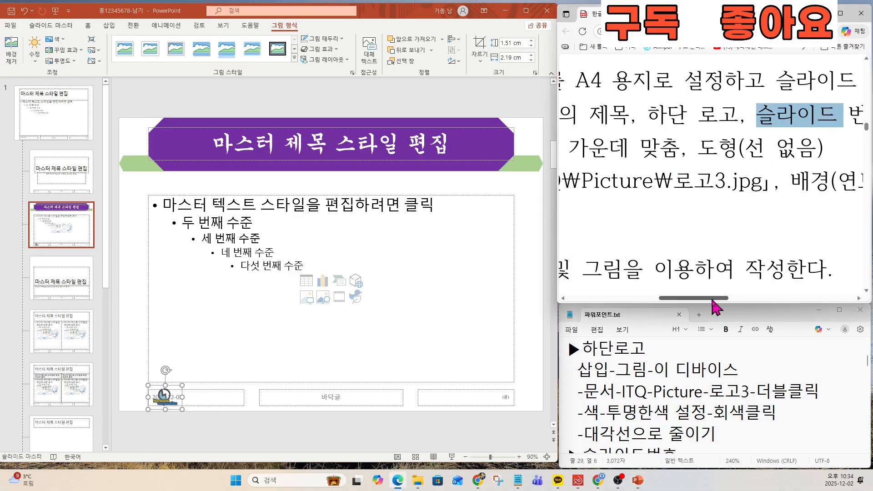
{"action": "left_click_drag", "start_coordinate": [712, 299], "coordinate": [743, 300]}
{"action": "left_click", "coordinate": [674, 125]}
{"action": "left_click_drag", "start_coordinate": [625, 117], "coordinate": [745, 116]}
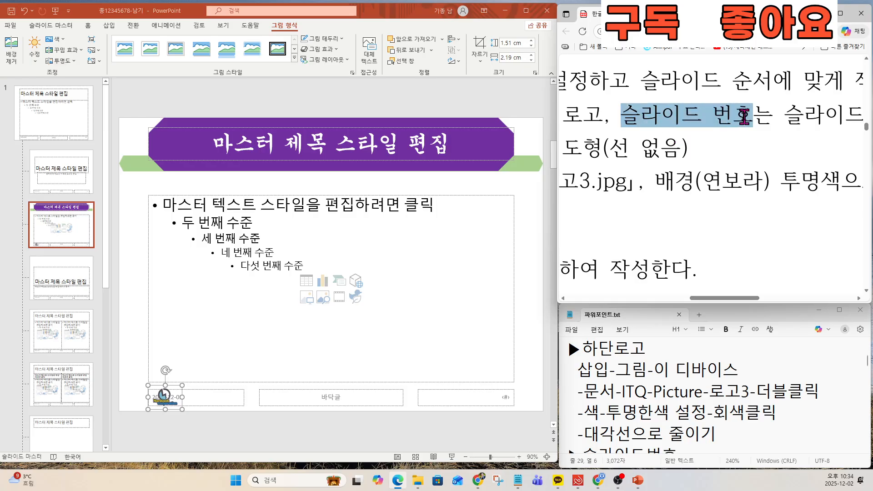
{"action": "left_click", "coordinate": [744, 118]}
{"action": "key", "text": "ctrl"}
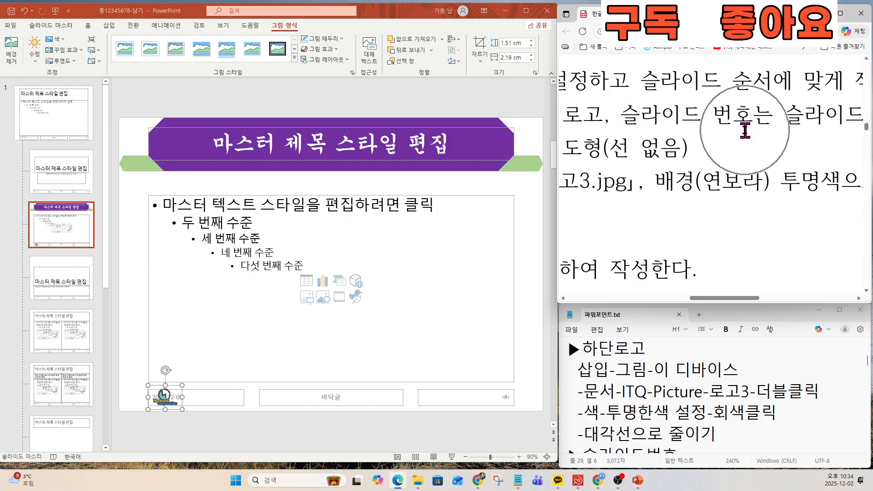
{"action": "left_click", "coordinate": [109, 26]}
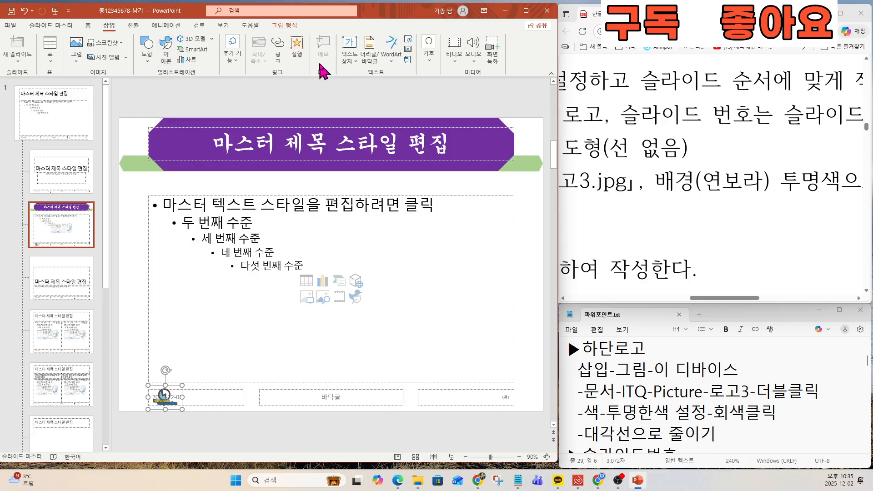
{"action": "left_click", "coordinate": [409, 50]}
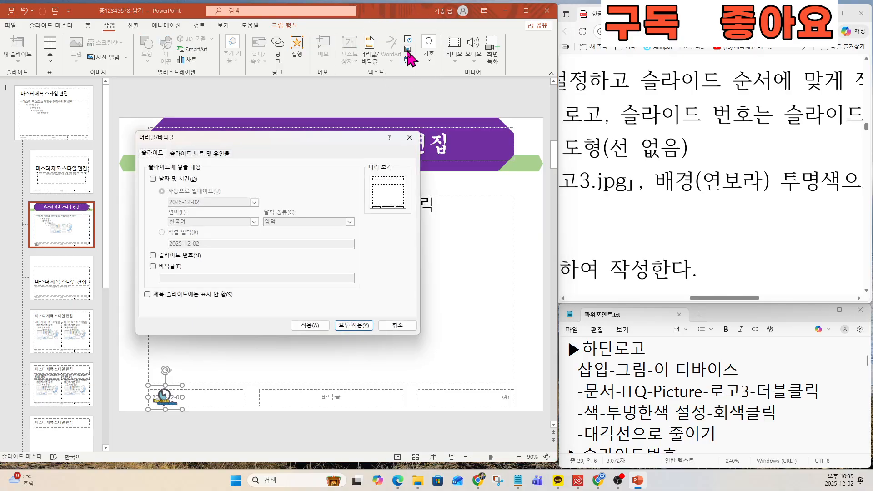
{"action": "left_click", "coordinate": [155, 255]}
{"action": "left_click", "coordinate": [148, 295]}
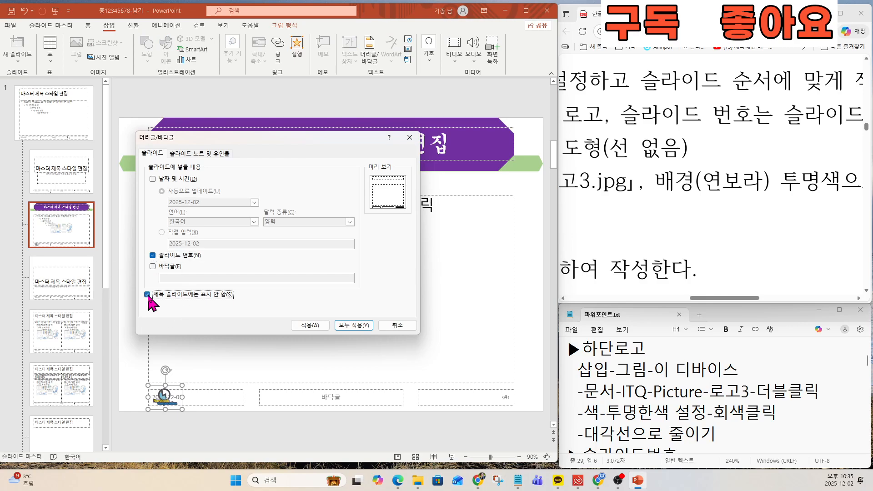
- Check the slide number instructions in the notes and apply the header and footer settings to all slides
{"action": "left_click", "coordinate": [613, 381]}
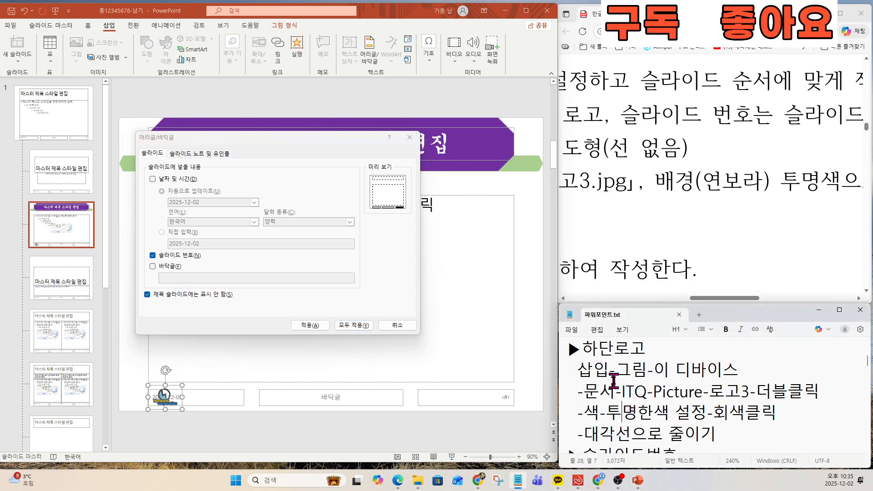
{"action": "key", "text": "Down"}
{"action": "key", "text": "Down"}
{"action": "key", "text": "Down"}
{"action": "key", "text": "Down"}
{"action": "key", "text": "Down"}
{"action": "key", "text": "Down"}
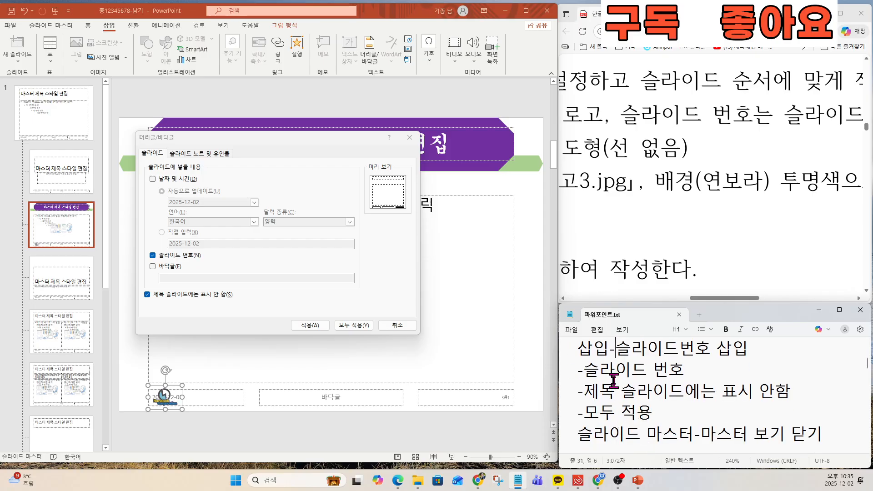
{"action": "key", "text": "Up"}
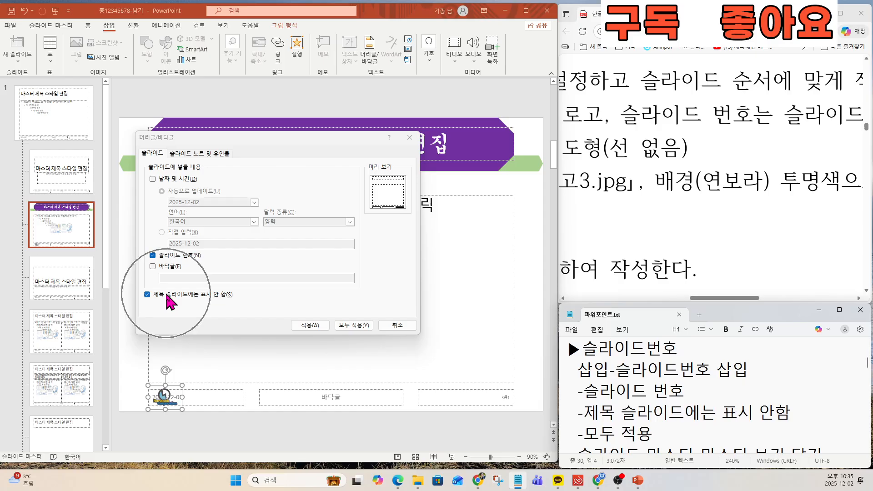
{"action": "left_click", "coordinate": [356, 326]}
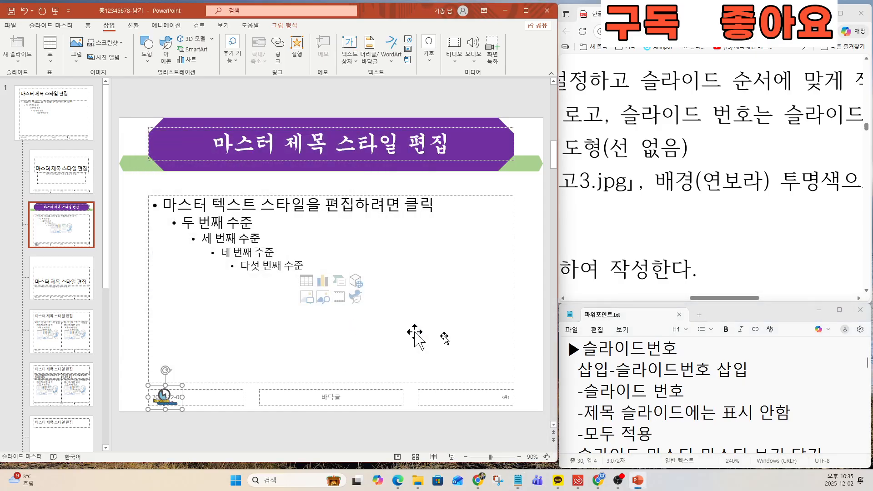
- Read the next instructions in the notes and close the slide master view
{"action": "left_click", "coordinate": [671, 429]}
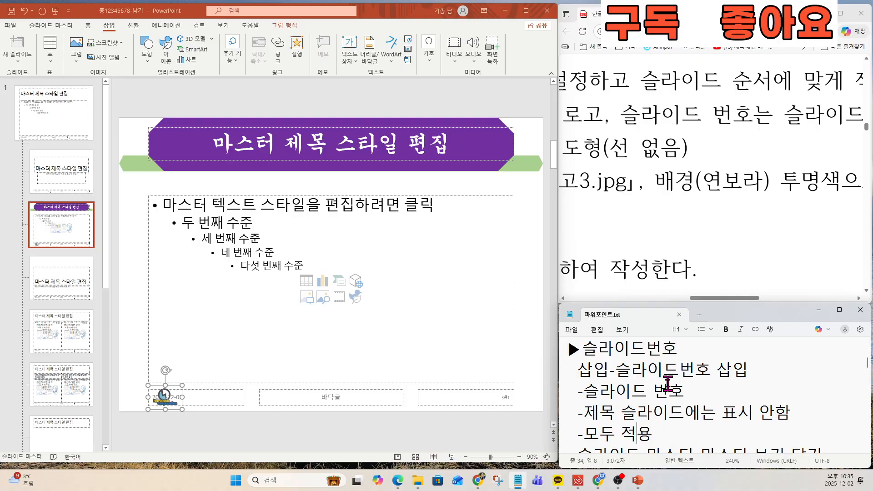
{"action": "key", "text": "ctrl+End"}
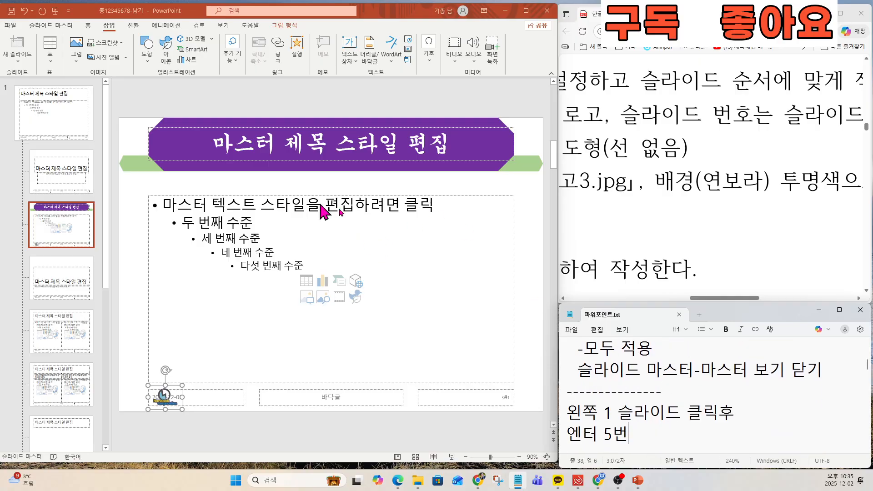
{"action": "left_click_drag", "start_coordinate": [593, 370], "coordinate": [773, 374]}
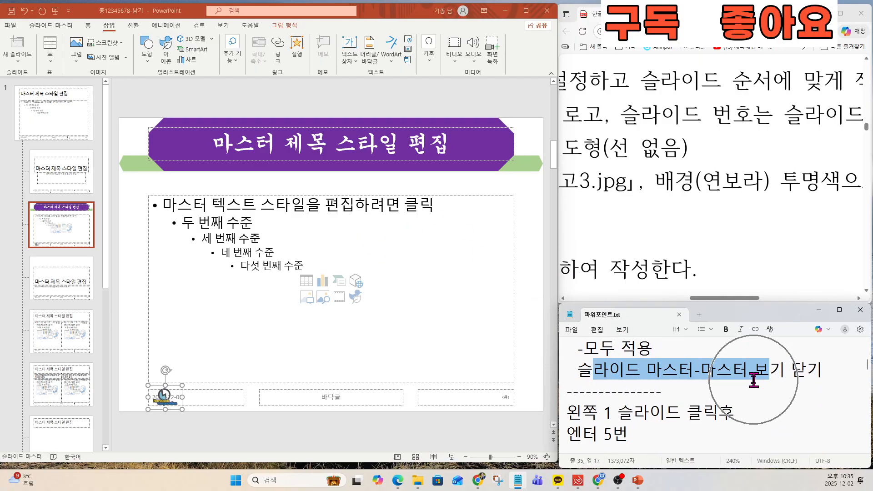
{"action": "key", "text": "Down"}
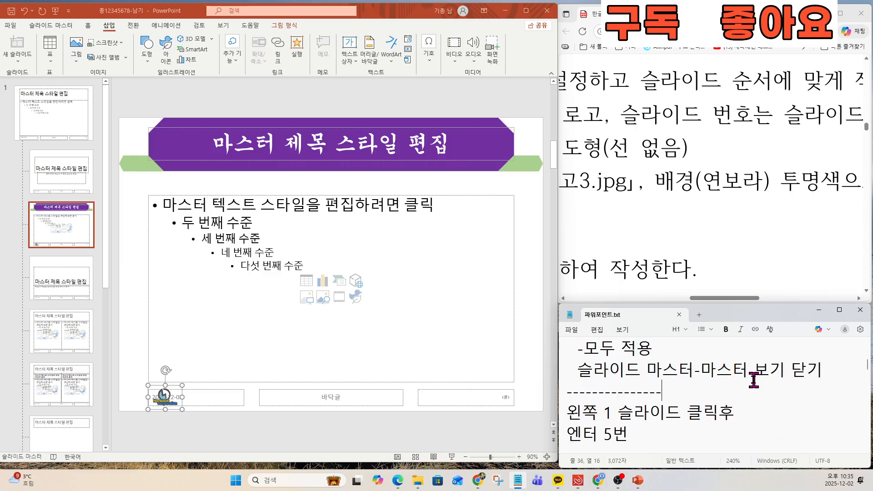
{"action": "left_click", "coordinate": [49, 26]}
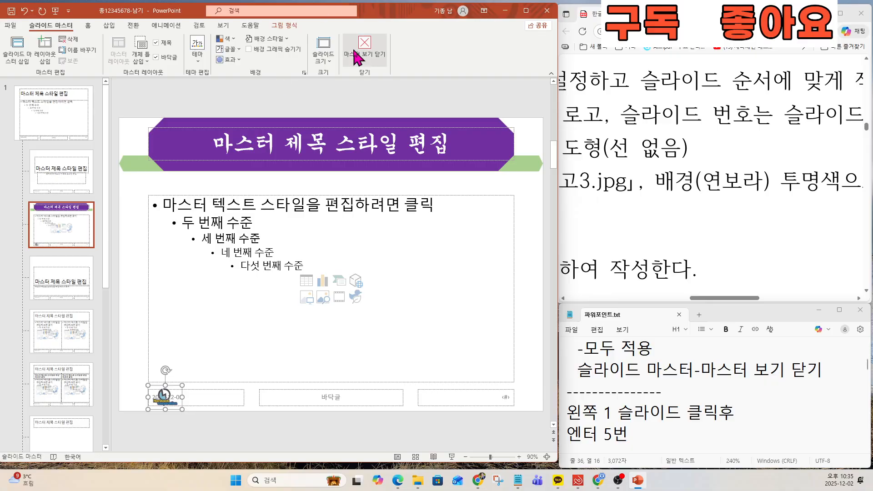
{"action": "left_click", "coordinate": [357, 56]}
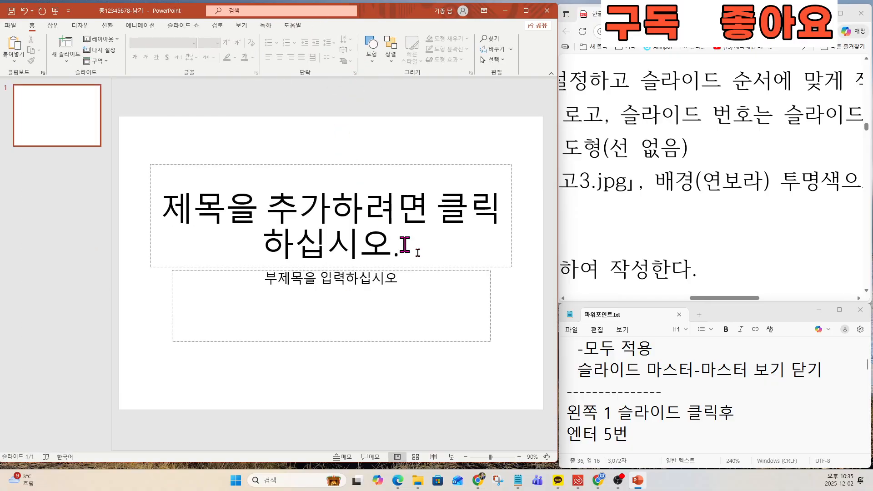
- Add five new slides after slide 1 so the presentation has six slides
{"action": "left_click", "coordinate": [53, 125]}
{"action": "left_click", "coordinate": [54, 124]}
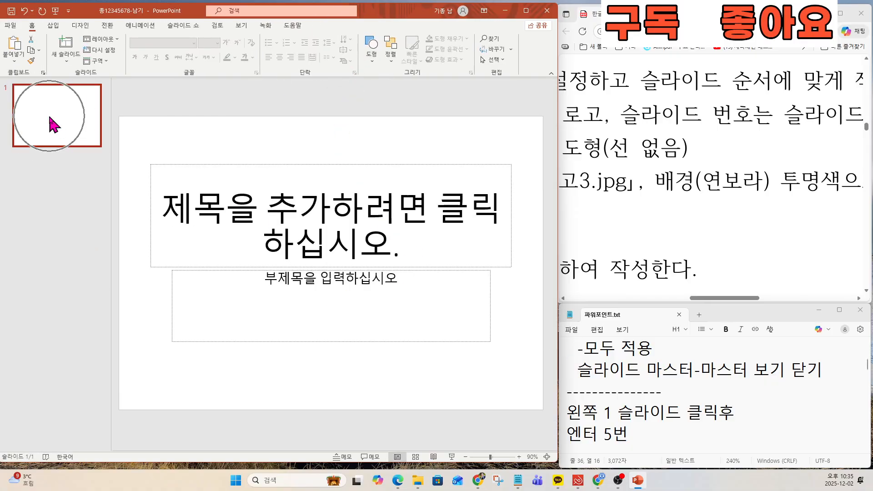
{"action": "left_click", "coordinate": [54, 125]}
{"action": "left_click", "coordinate": [54, 124]}
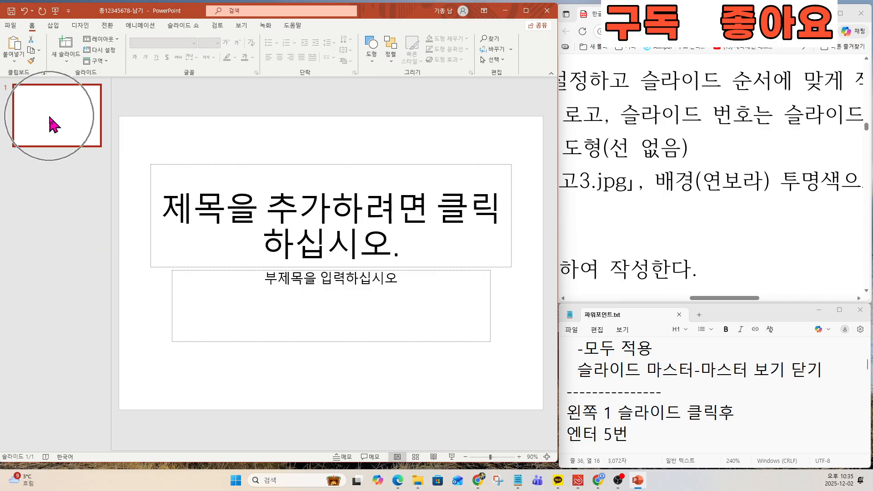
{"action": "key", "text": "Return"}
{"action": "key", "text": "Return"}
{"action": "key", "text": "Return"}
{"action": "key", "text": "Return"}
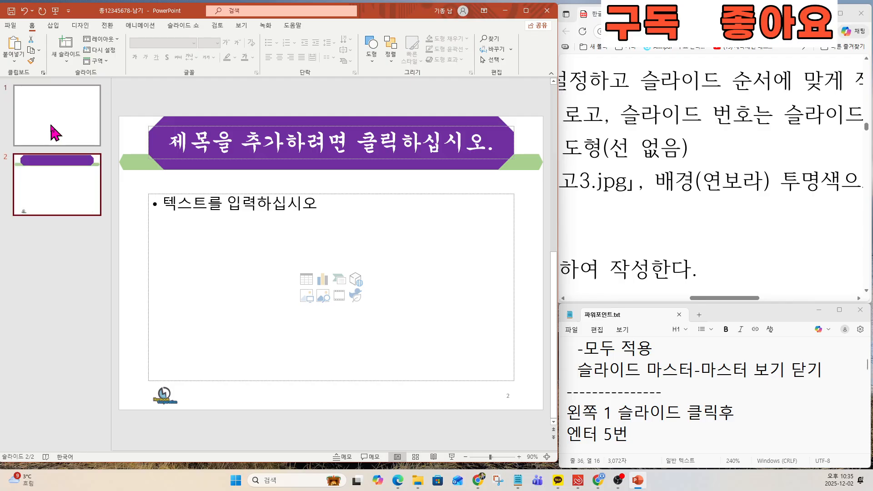
{"action": "key", "text": "Return"}
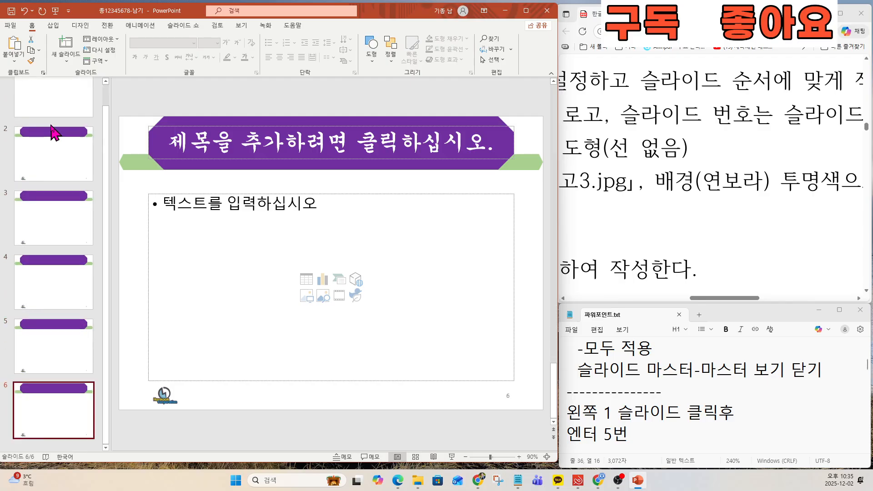
- Read the next instructions in the notes for clearing the text on slide 1
{"action": "left_click", "coordinate": [48, 402]}
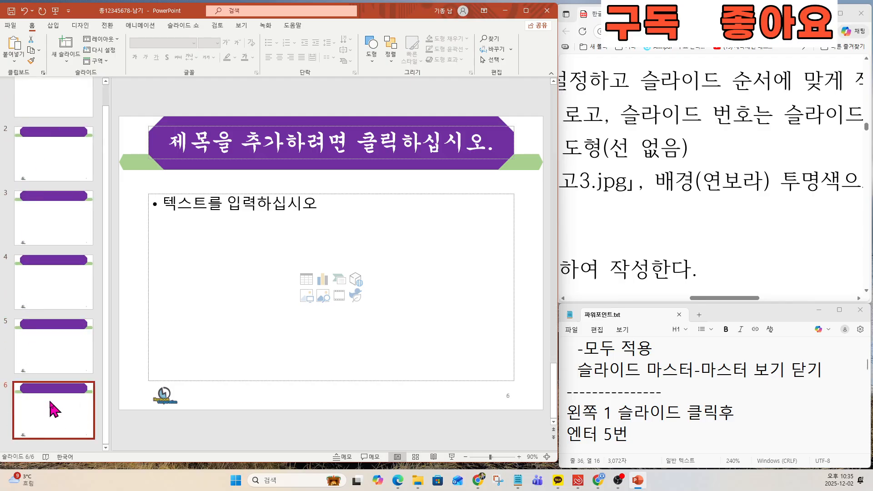
{"action": "left_click", "coordinate": [610, 395]}
{"action": "key", "text": "Down"}
{"action": "key", "text": "Down"}
{"action": "key", "text": "Down"}
{"action": "key", "text": "Down"}
{"action": "key", "text": "Down"}
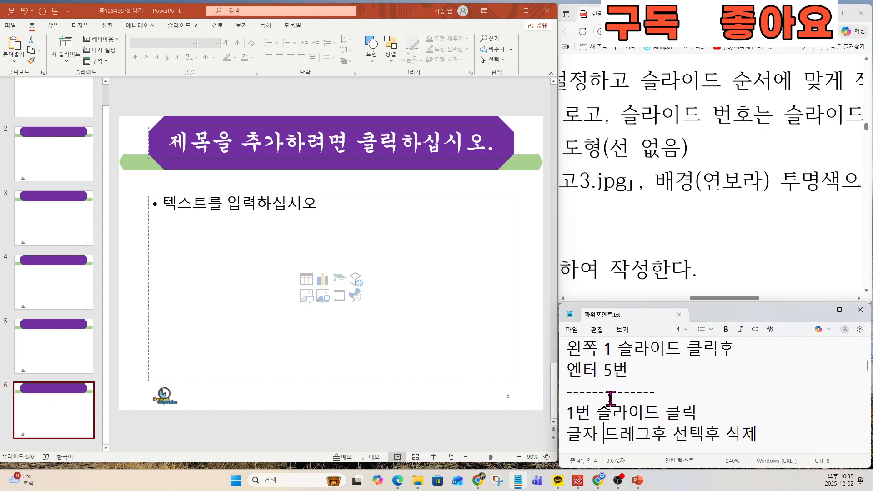
- Delete the title and subtitle placeholders from slide 1
{"action": "scroll", "coordinate": [68, 162], "scroll_direction": "up", "scroll_amount": 2}
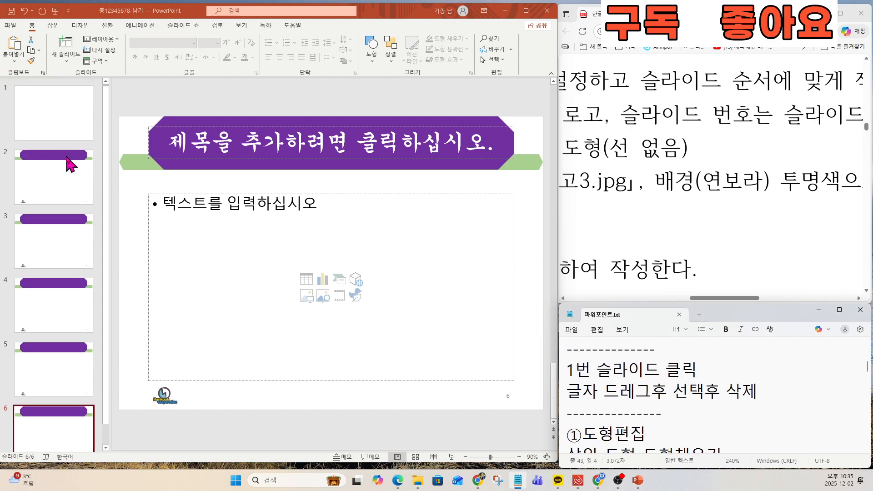
{"action": "left_click", "coordinate": [74, 109]}
{"action": "key", "text": "ctrl"}
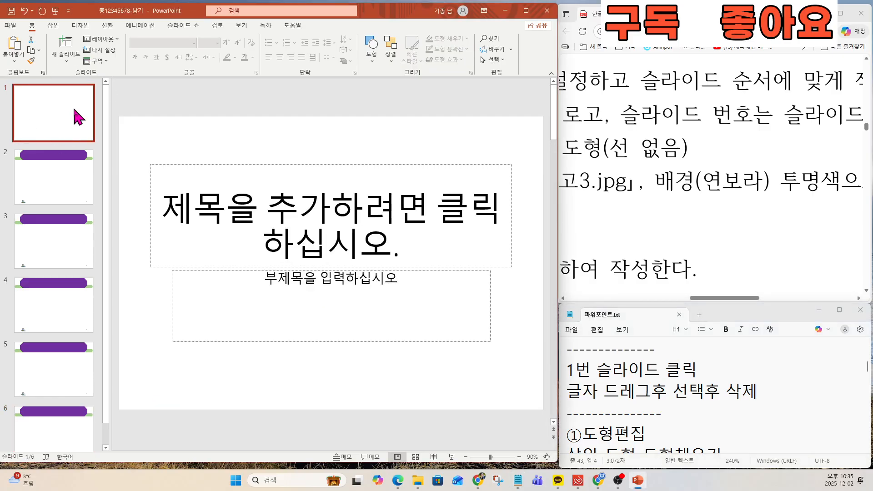
{"action": "key", "text": "ctrl"}
{"action": "key", "text": "ctrl"}
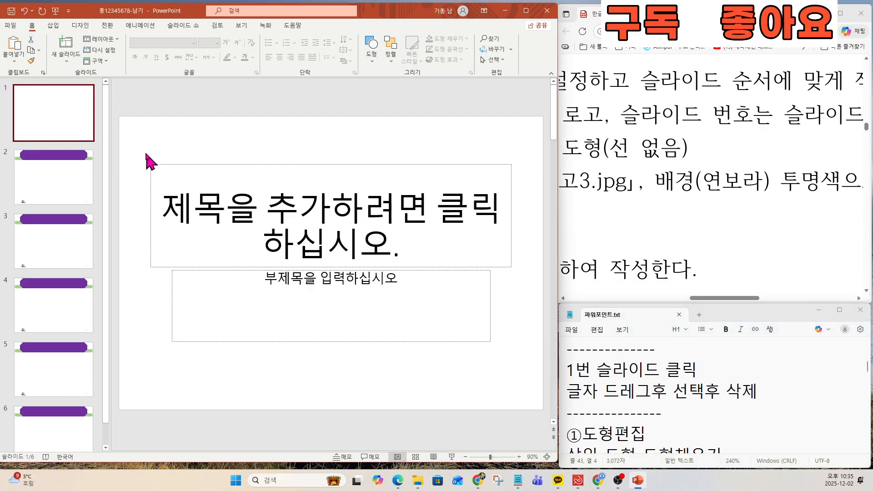
{"action": "left_click_drag", "start_coordinate": [135, 136], "coordinate": [524, 377]}
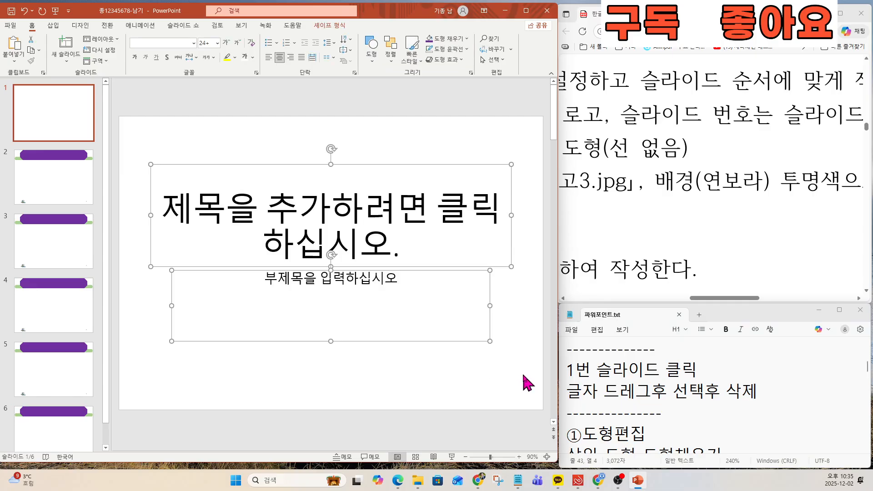
{"action": "key", "text": "Delete"}
- Examine the shape editing instructions in the notes and the cover design for slide 1 on the exam sheet
{"action": "left_click", "coordinate": [627, 392]}
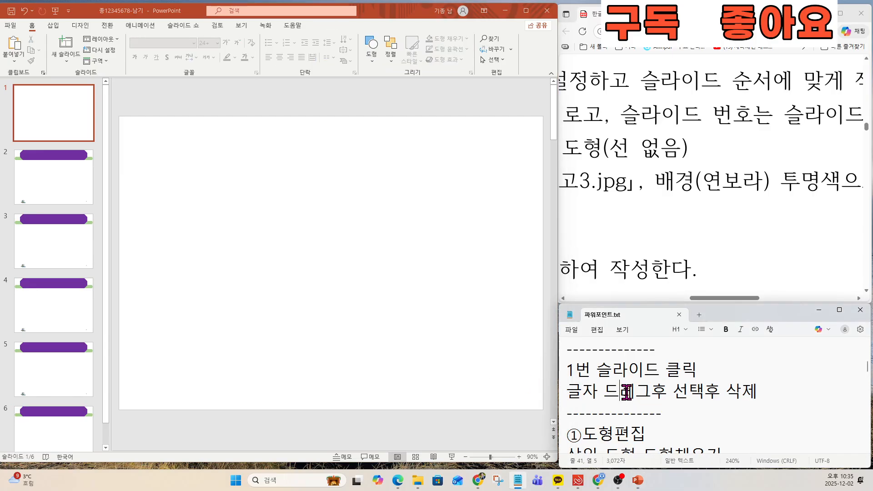
{"action": "key", "text": "Down"}
{"action": "key", "text": "Down"}
{"action": "key", "text": "Down"}
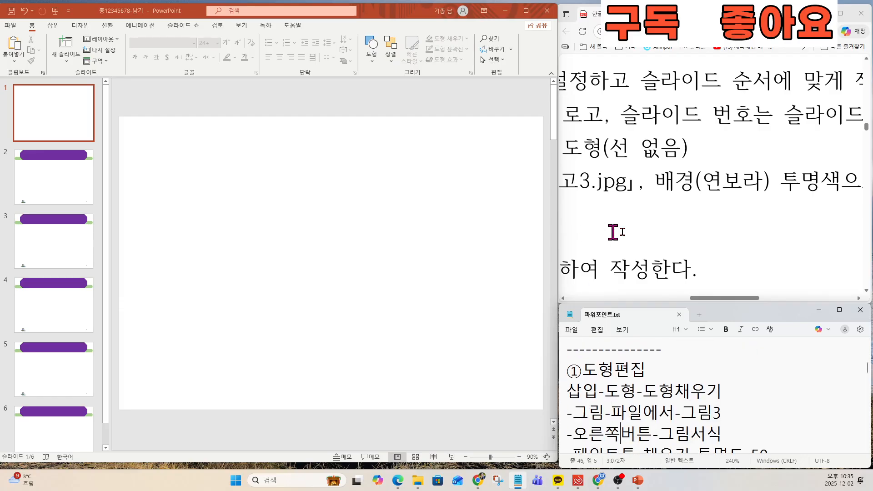
{"action": "scroll", "coordinate": [665, 228], "scroll_direction": "down", "scroll_amount": 2, "text": "ctrl"}
{"action": "scroll", "coordinate": [665, 228], "scroll_direction": "down", "scroll_amount": 5}
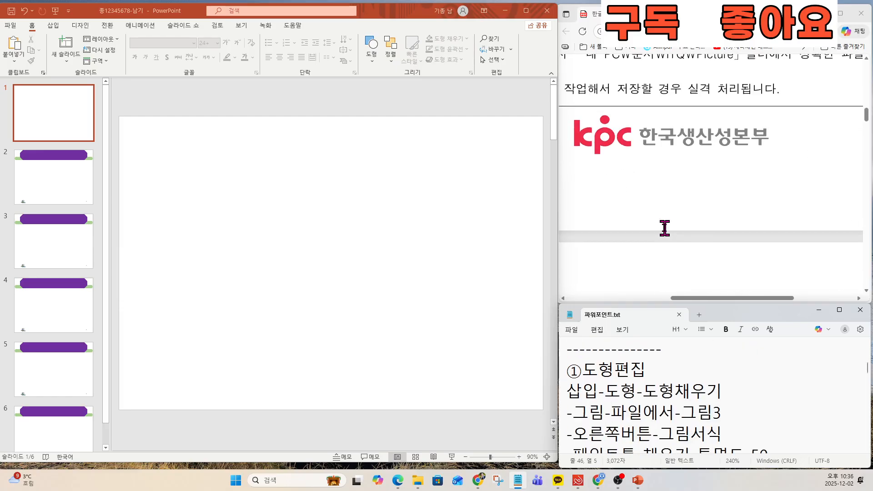
{"action": "scroll", "coordinate": [664, 227], "scroll_direction": "up", "scroll_amount": 3}
{"action": "scroll", "coordinate": [665, 227], "scroll_direction": "down", "scroll_amount": 10}
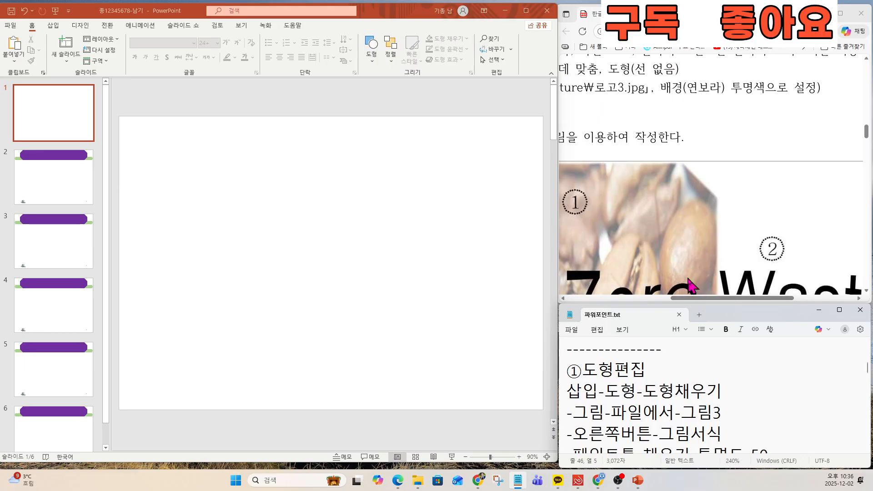
{"action": "scroll", "coordinate": [685, 269], "scroll_direction": "down", "scroll_amount": 3, "text": "ctrl"}
{"action": "scroll", "coordinate": [680, 254], "scroll_direction": "up", "scroll_amount": 2, "text": "ctrl"}
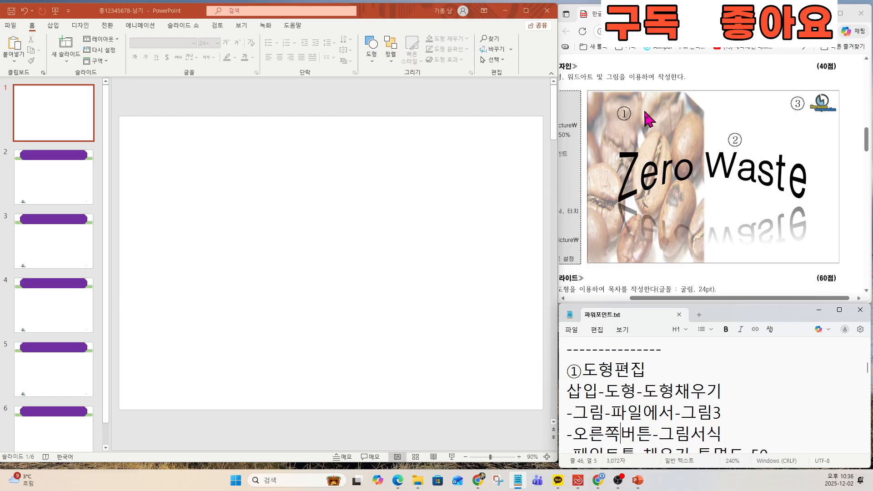
- Draw a rectangle with a snipped upper-right corner over slide 1's left half, full slide height, about 19.05 cm high and 13.23 cm wide
{"action": "left_click", "coordinate": [54, 25]}
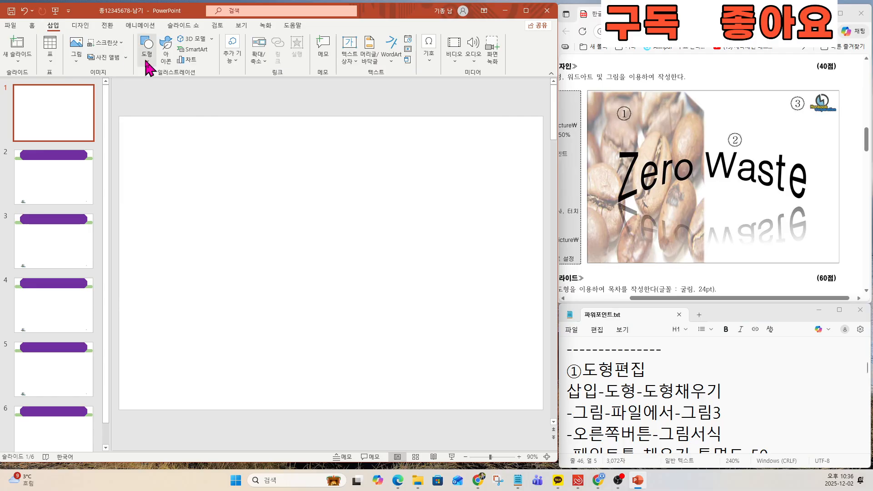
{"action": "left_click", "coordinate": [147, 53]}
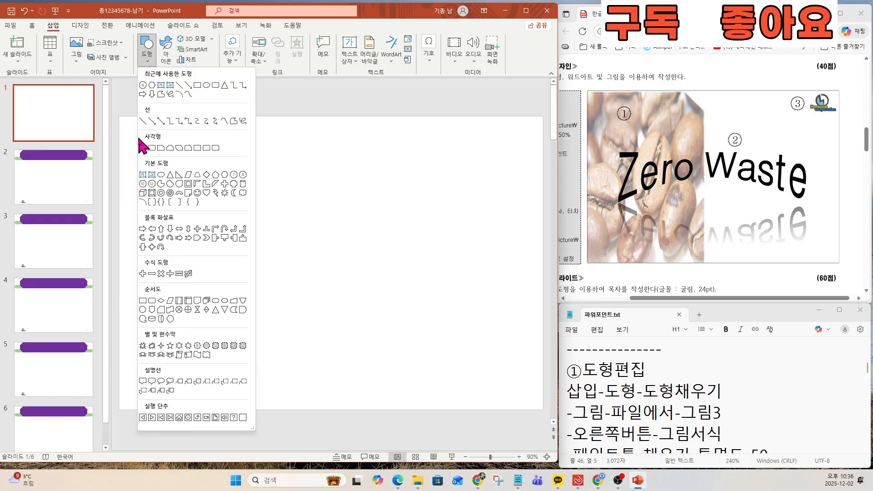
{"action": "left_click", "coordinate": [162, 149]}
{"action": "left_click_drag", "start_coordinate": [120, 116], "coordinate": [324, 409]}
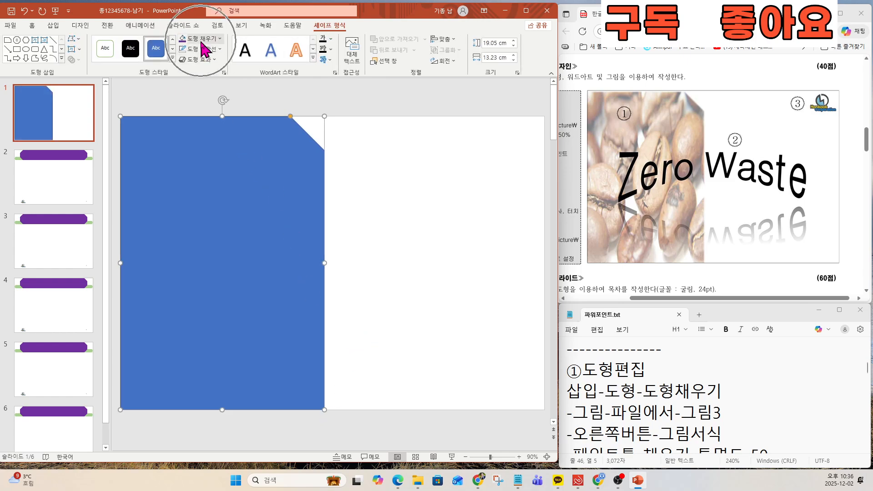
- Check the shape fill requirement on the exam sheet and fill the snipped rectangle with the picture 그림3.jpg from file
{"action": "left_click_drag", "start_coordinate": [645, 298], "coordinate": [598, 299]}
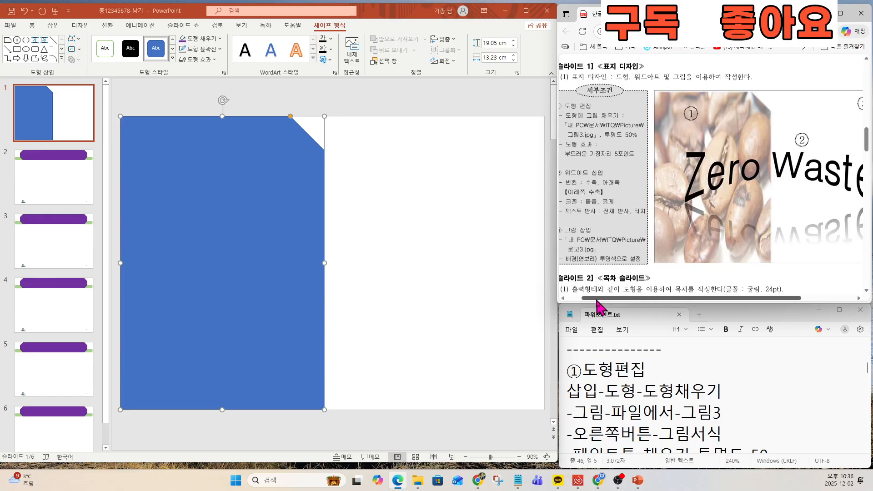
{"action": "scroll", "coordinate": [584, 141], "scroll_direction": "up", "scroll_amount": 2}
{"action": "scroll", "coordinate": [585, 141], "scroll_direction": "up", "scroll_amount": 3}
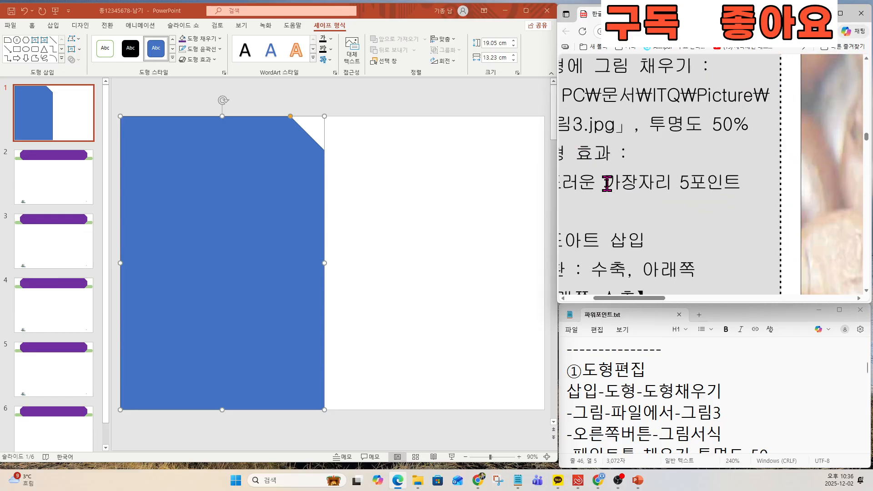
{"action": "left_click_drag", "start_coordinate": [651, 298], "coordinate": [638, 298]}
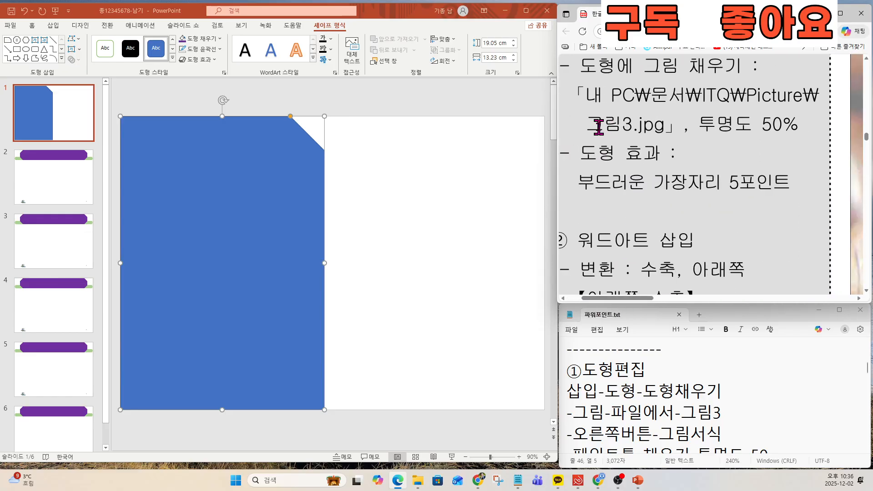
{"action": "left_click_drag", "start_coordinate": [599, 127], "coordinate": [798, 126]}
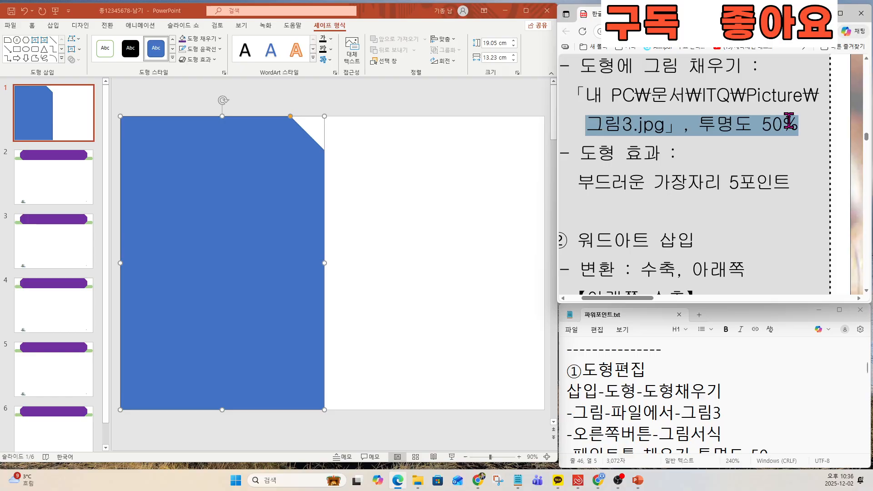
{"action": "left_click", "coordinate": [206, 38]}
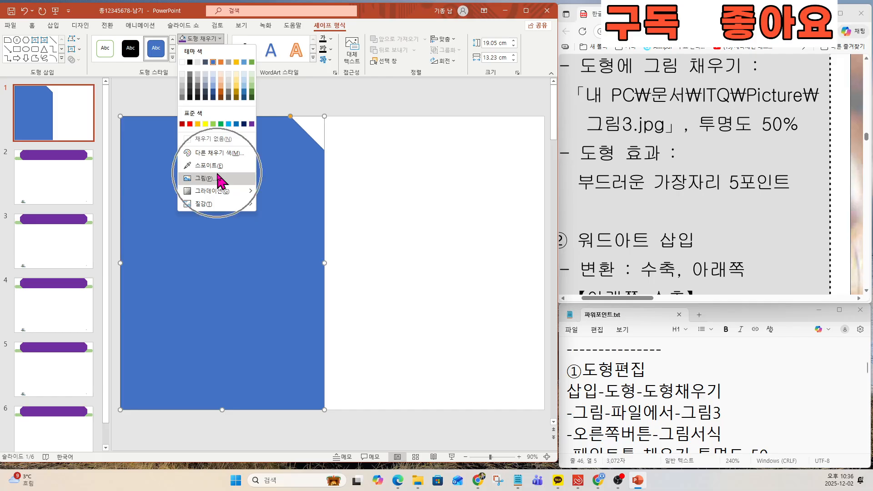
{"action": "left_click", "coordinate": [221, 179]}
{"action": "left_click", "coordinate": [197, 205]}
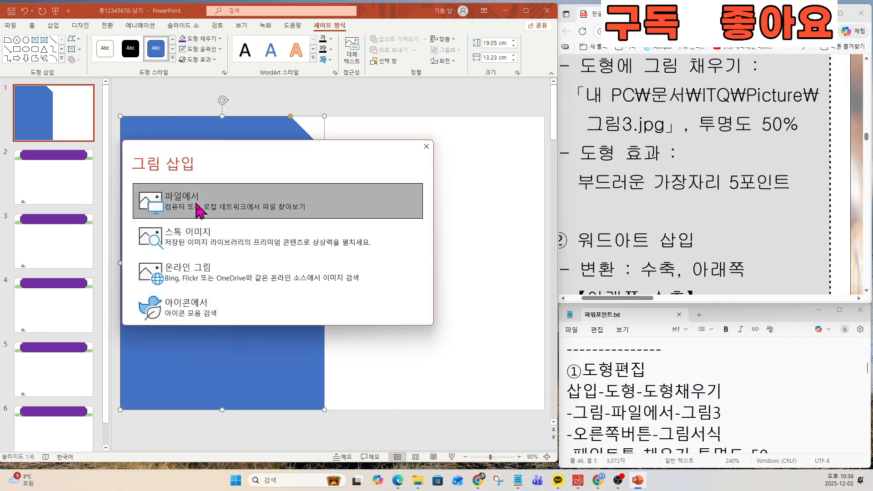
{"action": "double_click", "coordinate": [298, 88]}
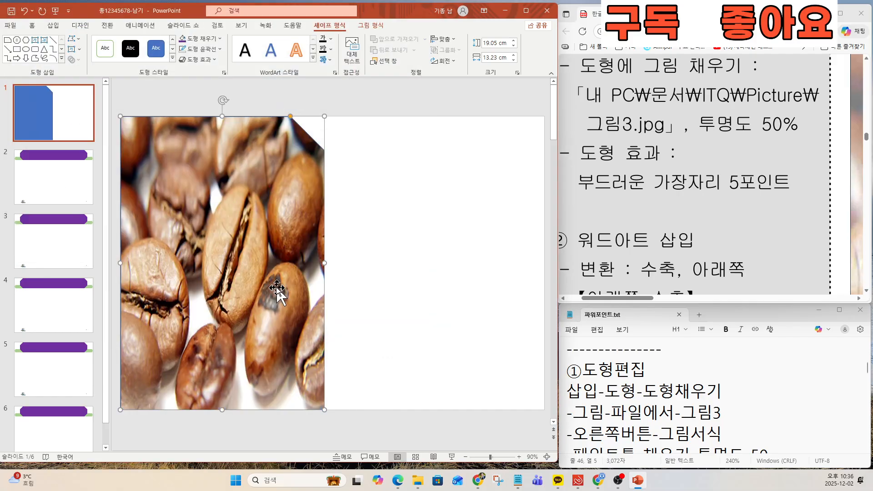
- Recheck the transparency requirement on the exam sheet and open the fill settings of the picture-filled shape
{"action": "left_click", "coordinate": [247, 272]}
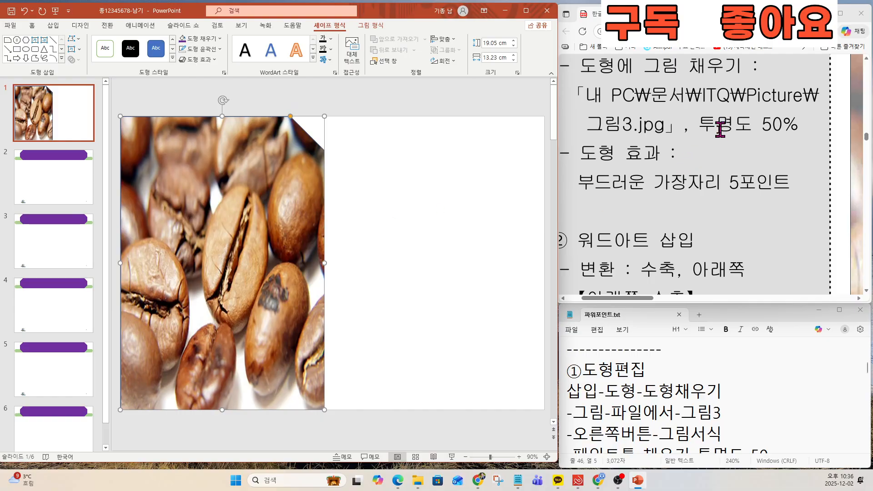
{"action": "left_click_drag", "start_coordinate": [711, 126], "coordinate": [820, 100]}
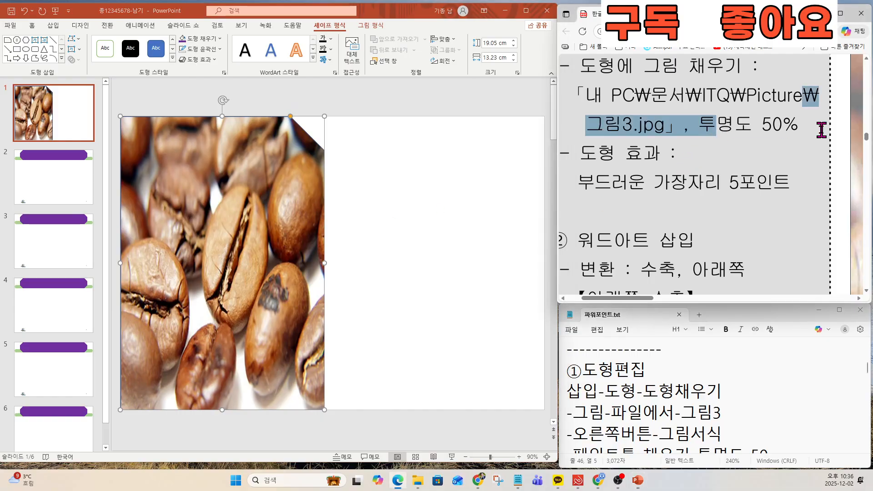
{"action": "left_click", "coordinate": [305, 275]}
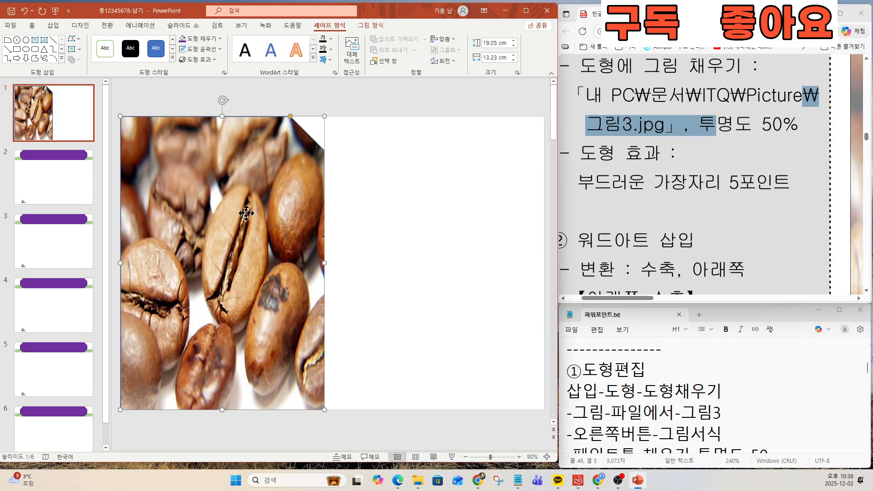
{"action": "right_click", "coordinate": [247, 213]}
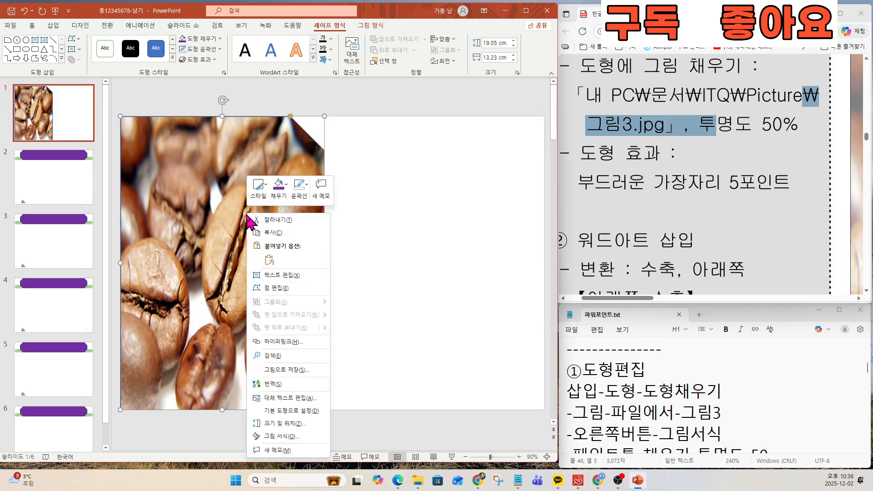
{"action": "left_click", "coordinate": [282, 436]}
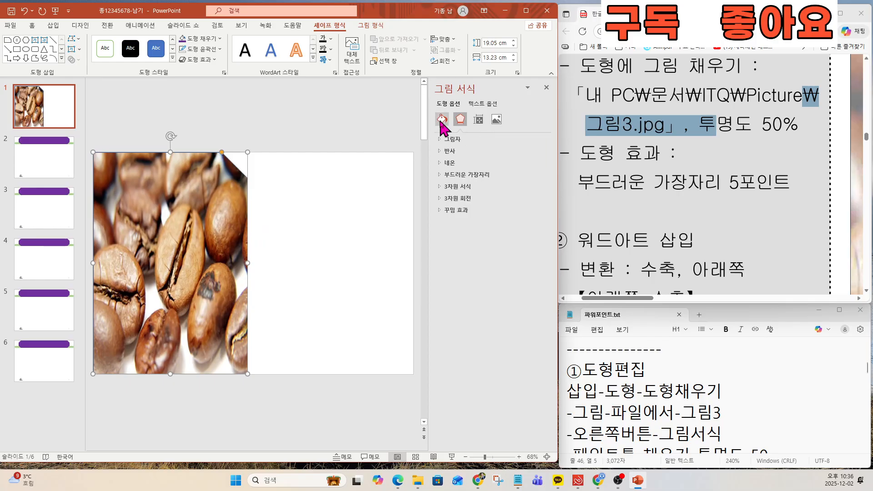
{"action": "left_click", "coordinate": [441, 119]}
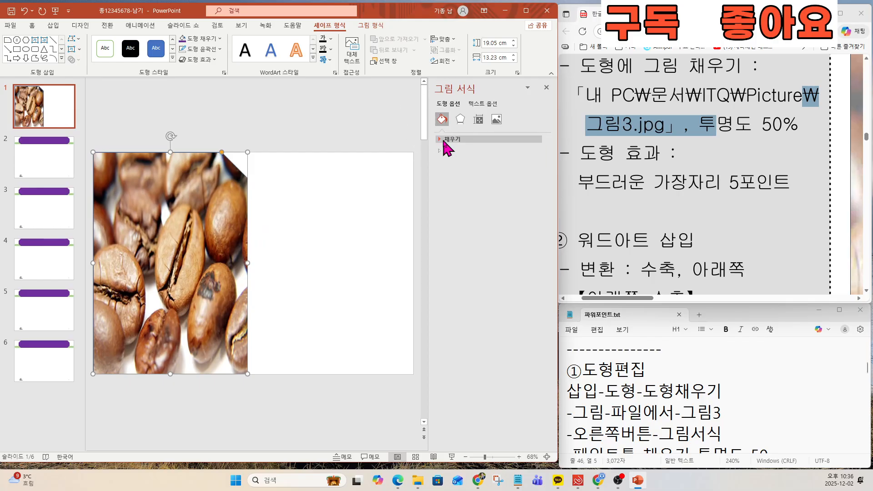
{"action": "left_click", "coordinate": [443, 140]}
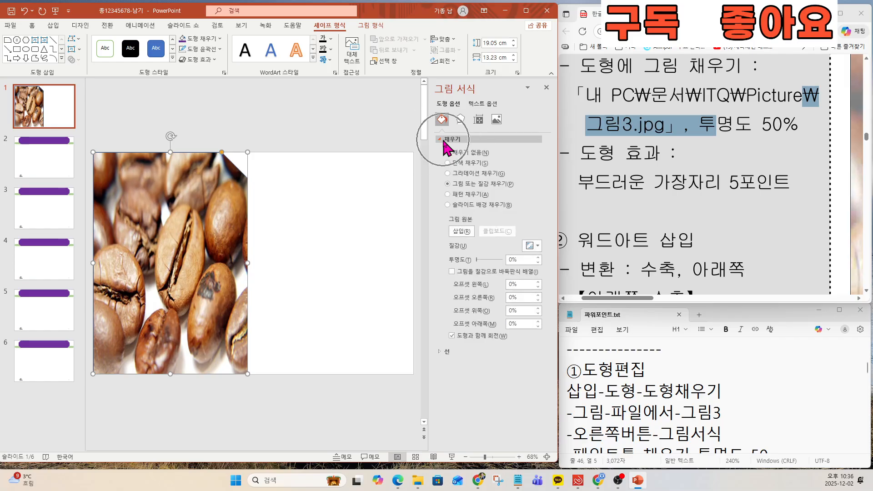
- Following the notes, set the transparency of the shape's picture fill to 50%
{"action": "left_click", "coordinate": [652, 417]}
{"action": "key", "text": "Down"}
{"action": "key", "text": "Down"}
{"action": "key", "text": "Down"}
{"action": "key", "text": "Down"}
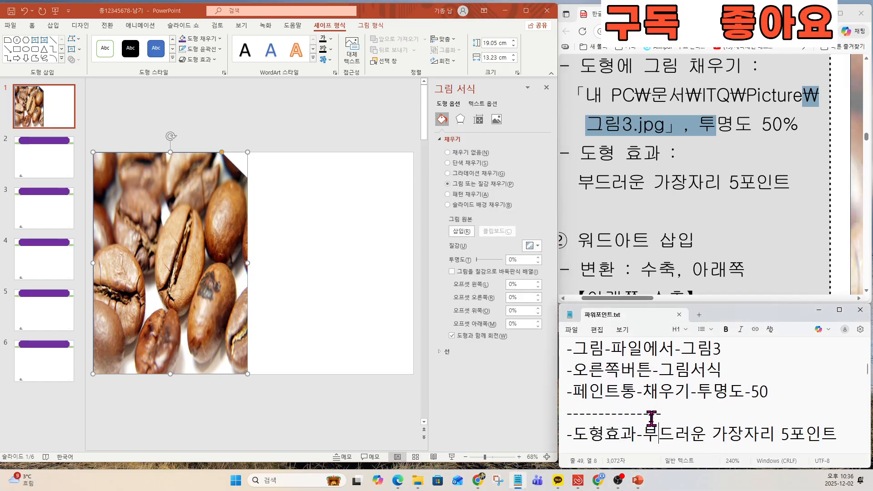
{"action": "left_click_drag", "start_coordinate": [589, 392], "coordinate": [761, 394]}
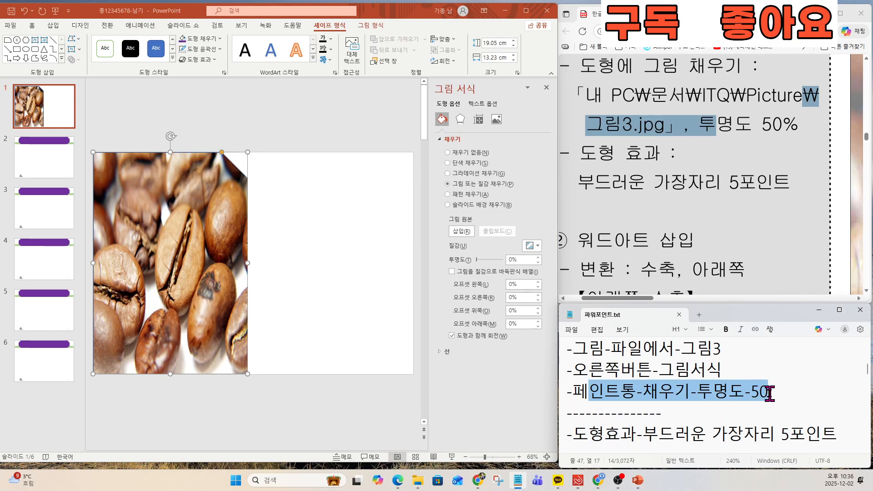
{"action": "left_click", "coordinate": [520, 260]}
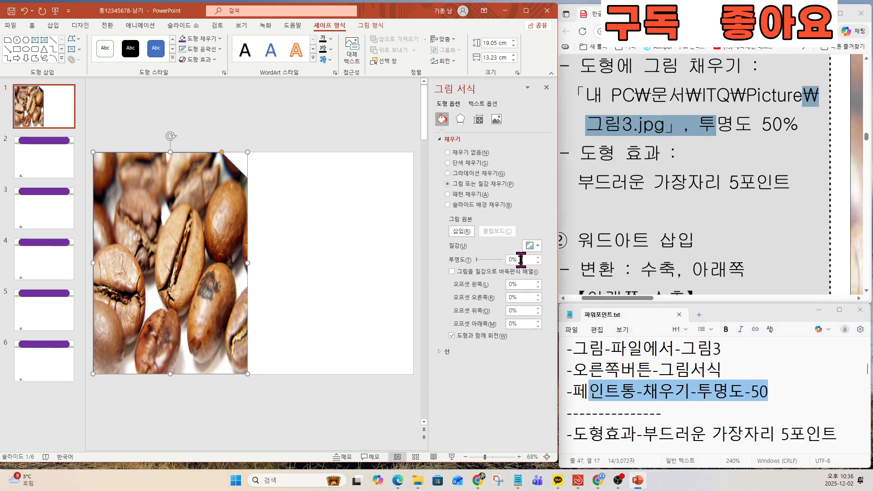
{"action": "type", "text": "50"}
{"action": "key", "text": "Return"}
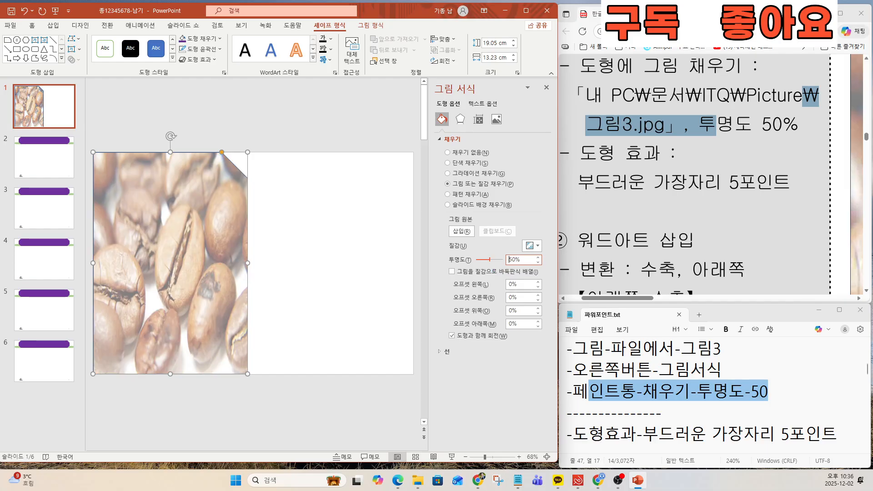
- Check the shape effect requirement on the exam sheet and apply 5-point soft edges to the picture-filled shape
{"action": "key", "text": "ctrl"}
{"action": "key", "text": "ctrl"}
{"action": "left_click_drag", "start_coordinate": [603, 159], "coordinate": [675, 189]}
{"action": "left_click", "coordinate": [653, 186]}
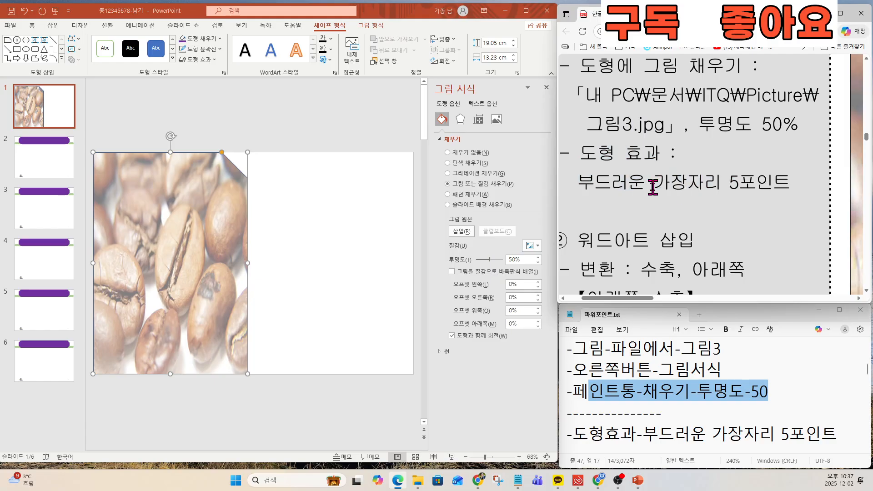
{"action": "left_click", "coordinate": [199, 59]}
{"action": "mouse_move", "coordinate": [217, 176]}
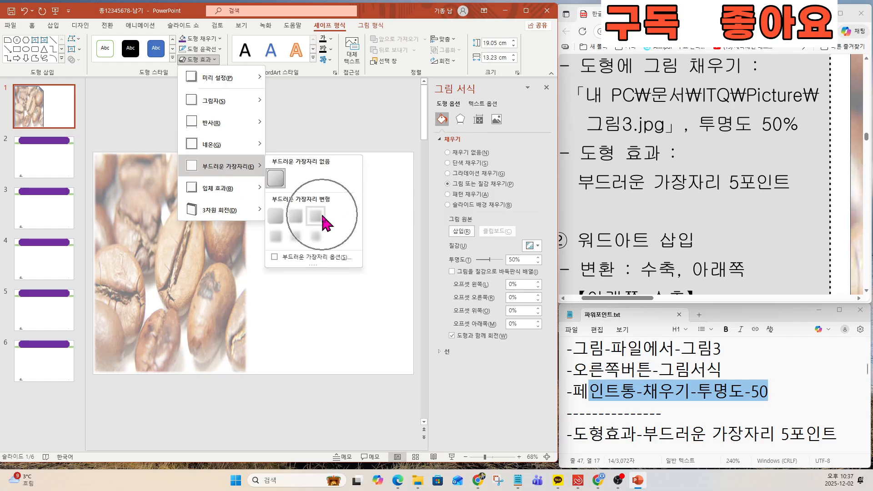
{"action": "left_click", "coordinate": [321, 212]}
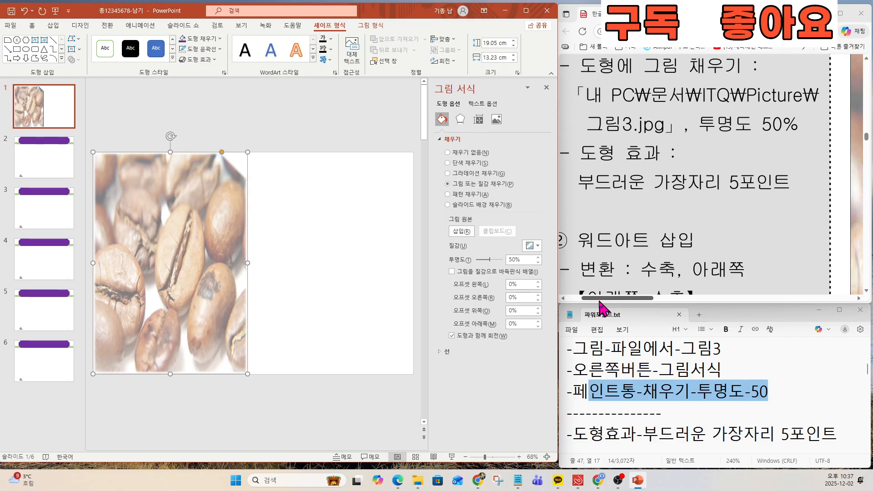
- Check the WordArt requirement on the exam sheet and in the notes, and insert WordArt in the plain black style on slide 1
{"action": "left_click_drag", "start_coordinate": [599, 299], "coordinate": [588, 299]}
{"action": "scroll", "coordinate": [664, 244], "scroll_direction": "down", "scroll_amount": 3}
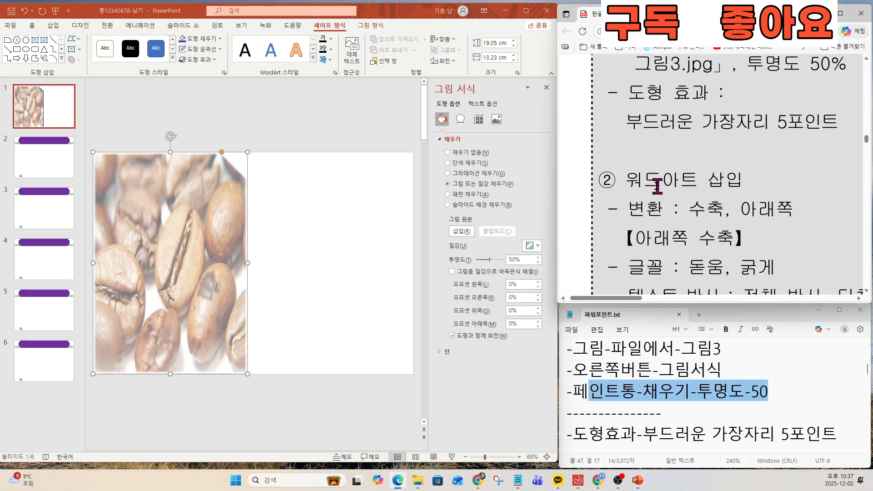
{"action": "left_click_drag", "start_coordinate": [658, 186], "coordinate": [743, 182]}
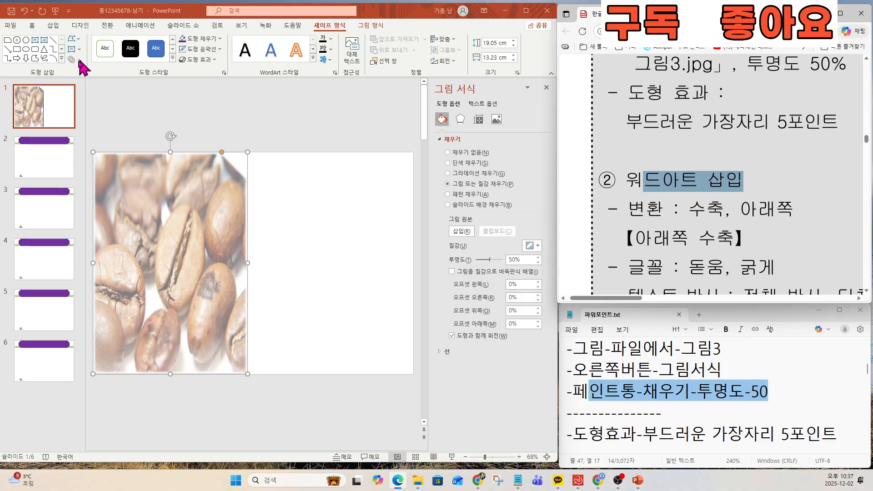
{"action": "left_click", "coordinate": [622, 393]}
{"action": "key", "text": "Down"}
{"action": "key", "text": "Down"}
{"action": "key", "text": "Down"}
{"action": "key", "text": "Down"}
{"action": "key", "text": "Down"}
{"action": "key", "text": "Down"}
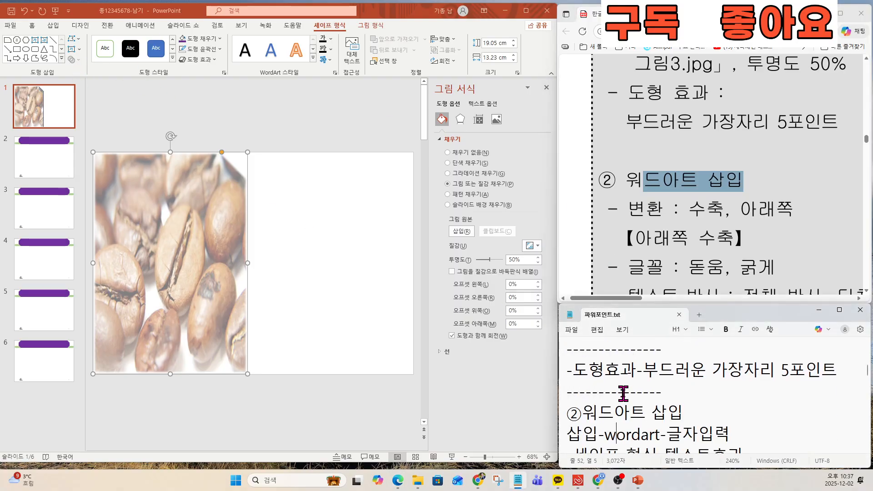
{"action": "left_click", "coordinate": [56, 26]}
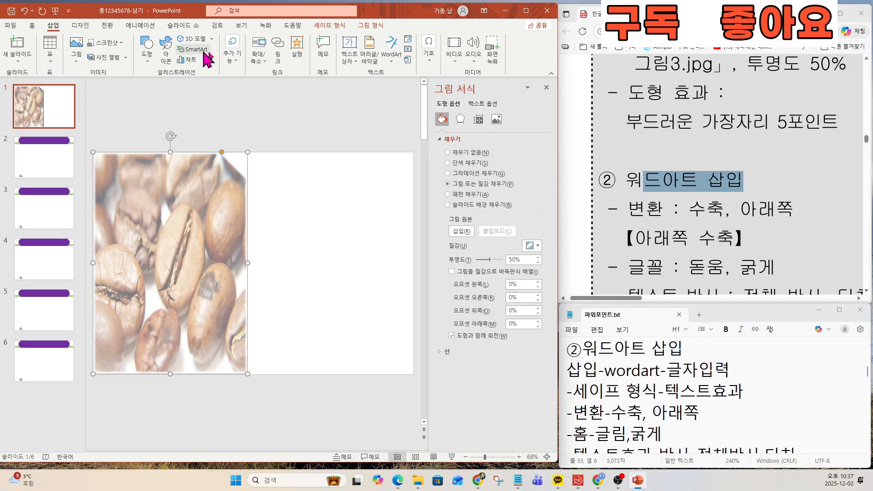
{"action": "left_click", "coordinate": [390, 54]}
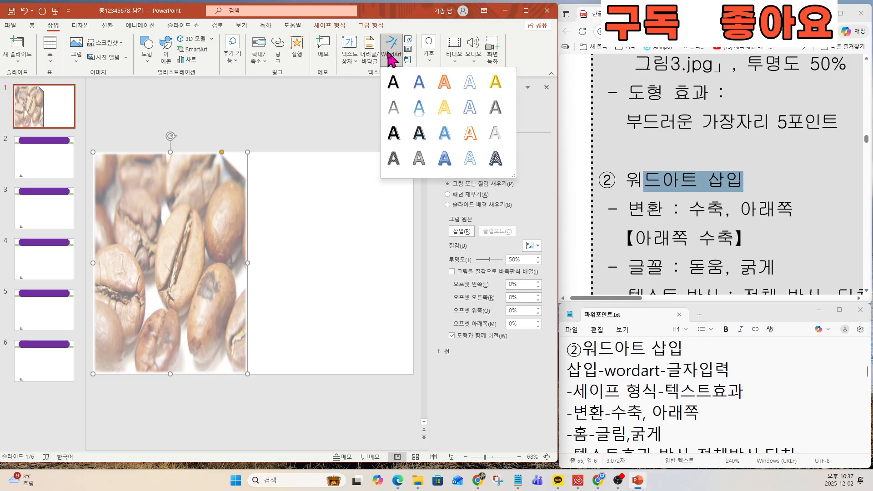
{"action": "left_click", "coordinate": [392, 87]}
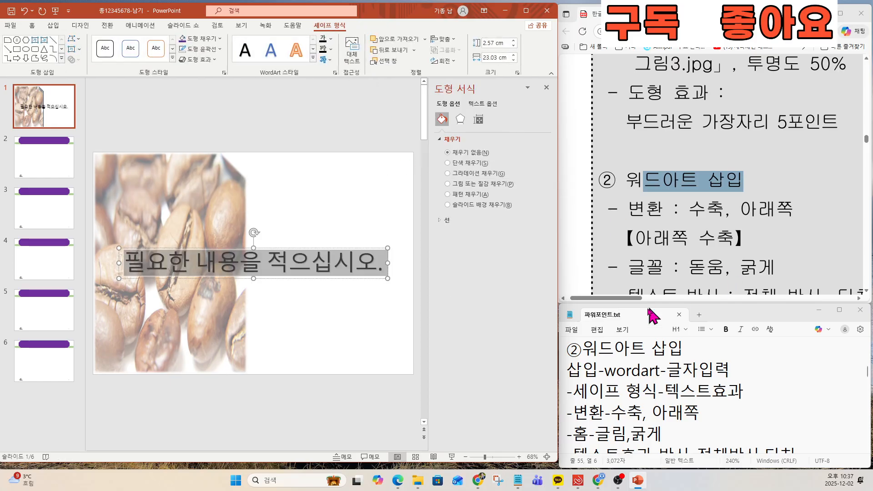
- Check the title wording in the exam sheet's sample and replace the WordArt placeholder text with "Zero Waste"
{"action": "left_click_drag", "start_coordinate": [641, 298], "coordinate": [745, 296]}
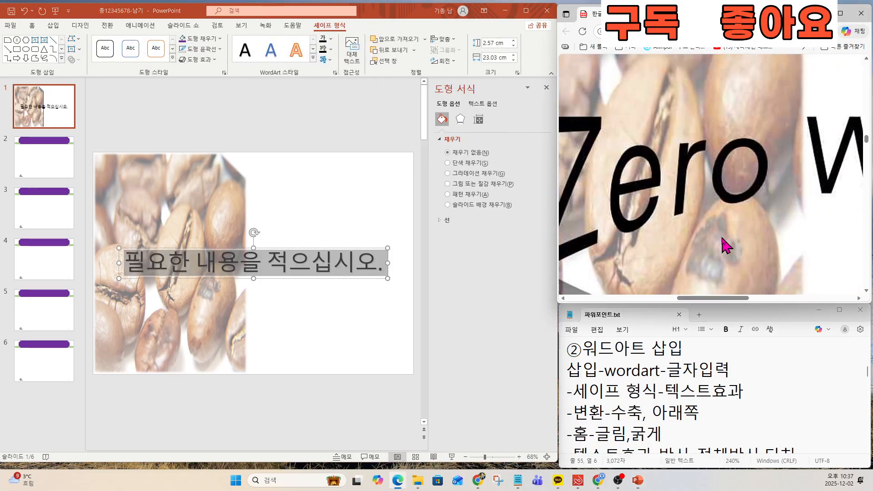
{"action": "scroll", "coordinate": [722, 238], "scroll_direction": "down", "scroll_amount": 2}
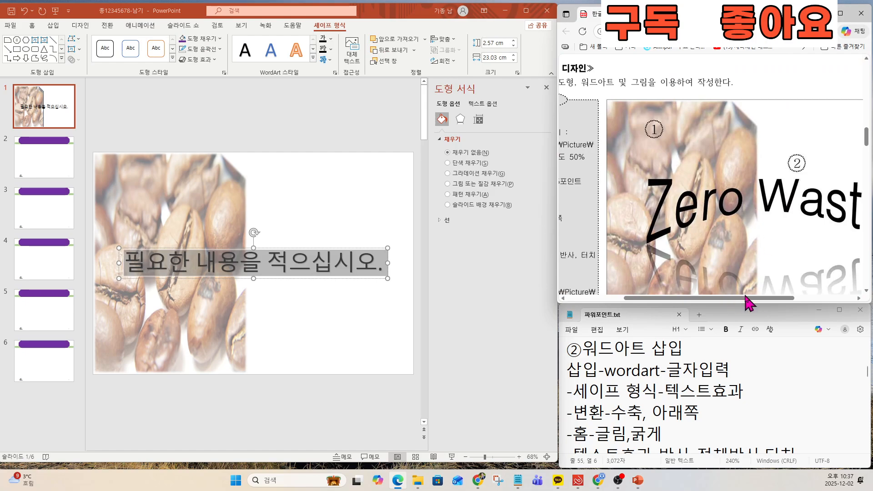
{"action": "left_click_drag", "start_coordinate": [745, 298], "coordinate": [768, 245]}
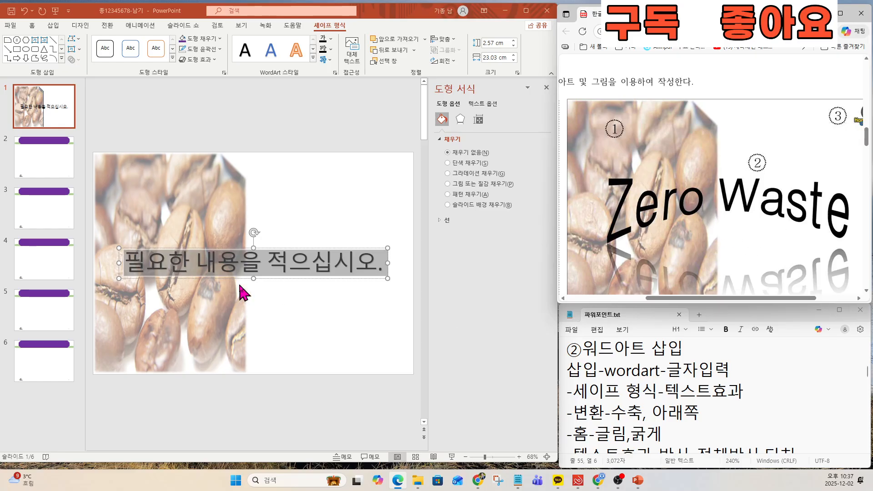
{"action": "left_click", "coordinate": [213, 274]}
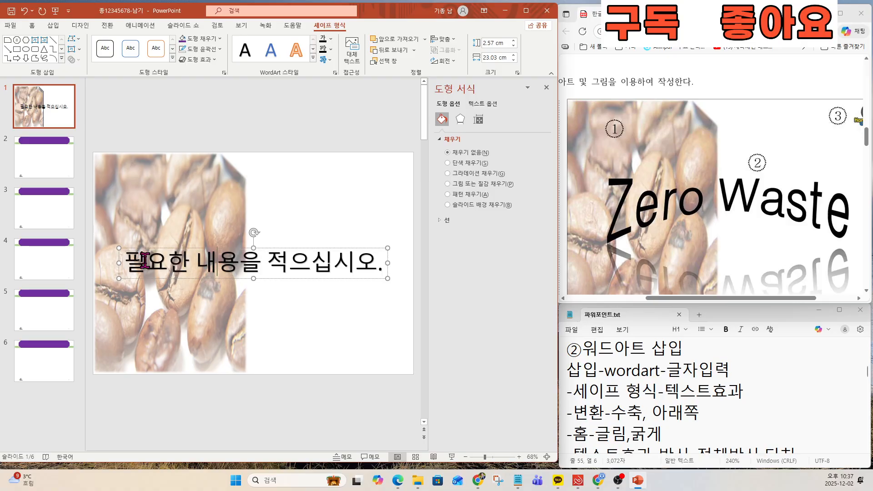
{"action": "left_click_drag", "start_coordinate": [131, 262], "coordinate": [390, 276]}
{"action": "key", "text": "Delete"}
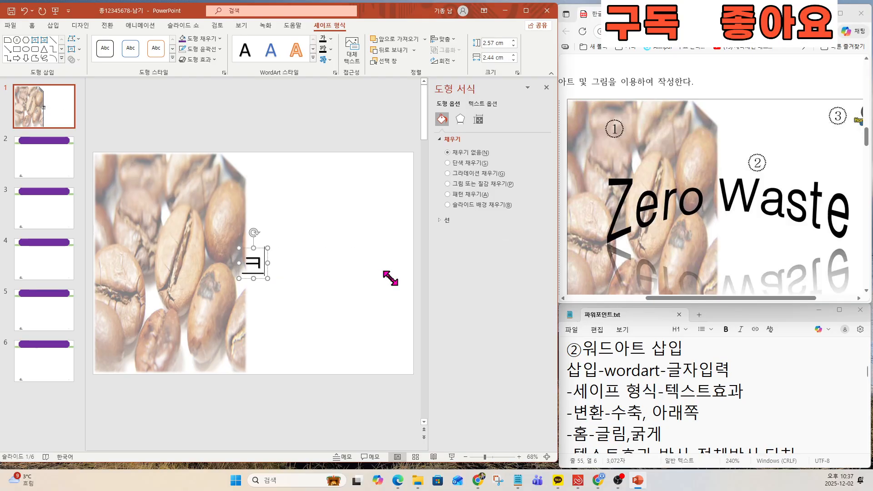
{"action": "type", "text": "Z"}
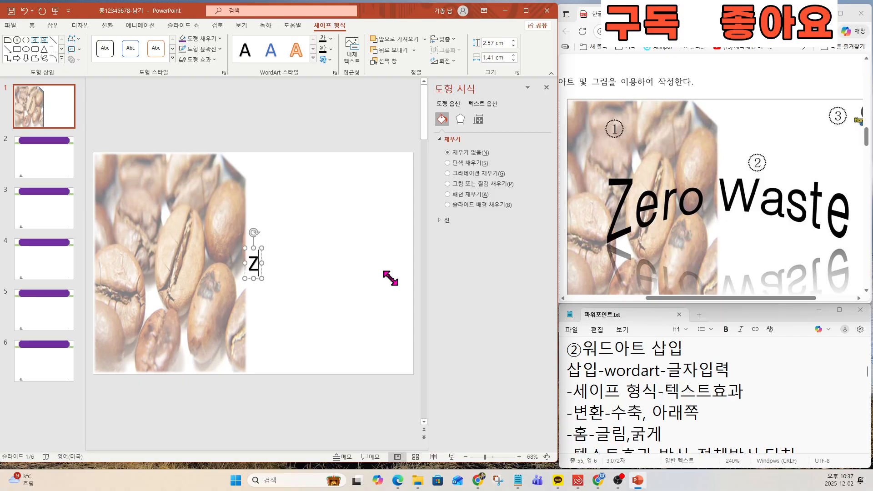
{"action": "type", "text": "ero W"}
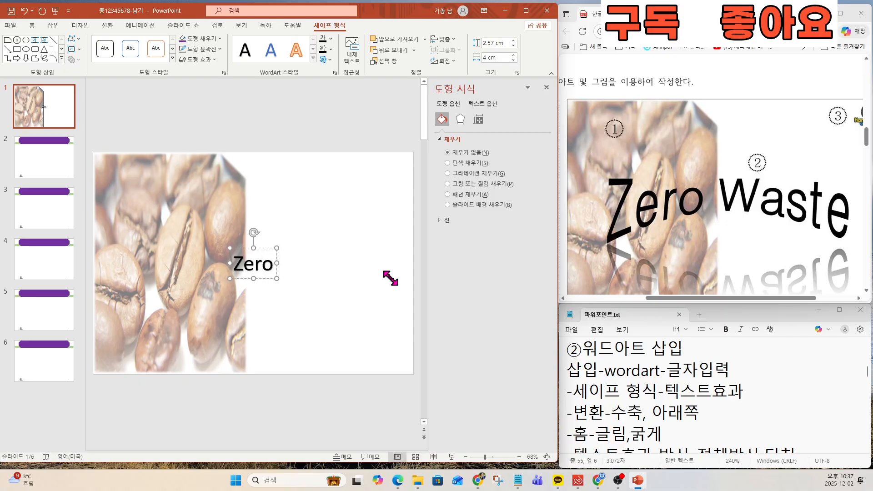
{"action": "type", "text": "ste"}
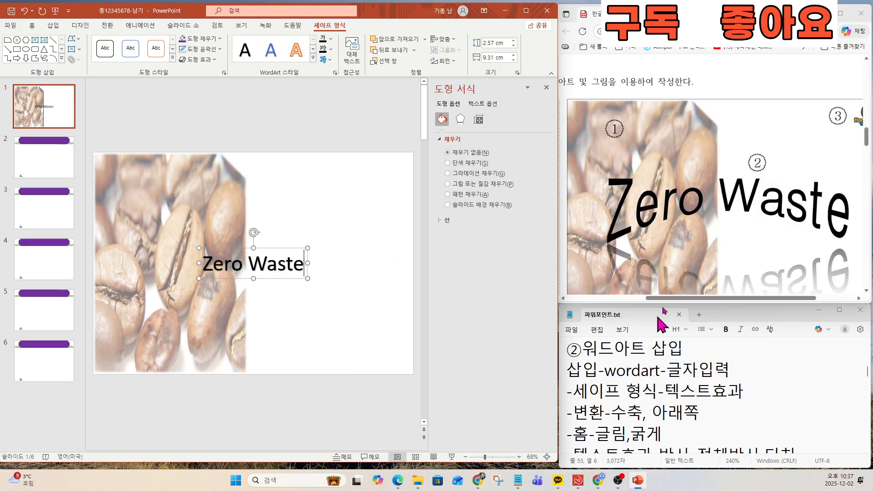
- Check the transform requirement and sample on the exam sheet, and apply the 수축: 아래쪽 text transform to the Zero Waste WordArt
{"action": "left_click_drag", "start_coordinate": [661, 298], "coordinate": [582, 297]}
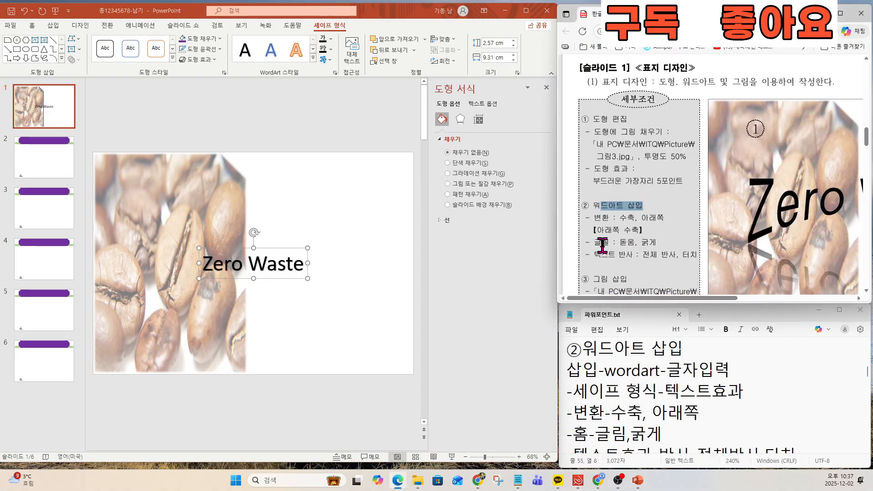
{"action": "left_click_drag", "start_coordinate": [596, 217], "coordinate": [664, 218]}
{"action": "scroll", "coordinate": [626, 230], "scroll_direction": "up", "scroll_amount": 2}
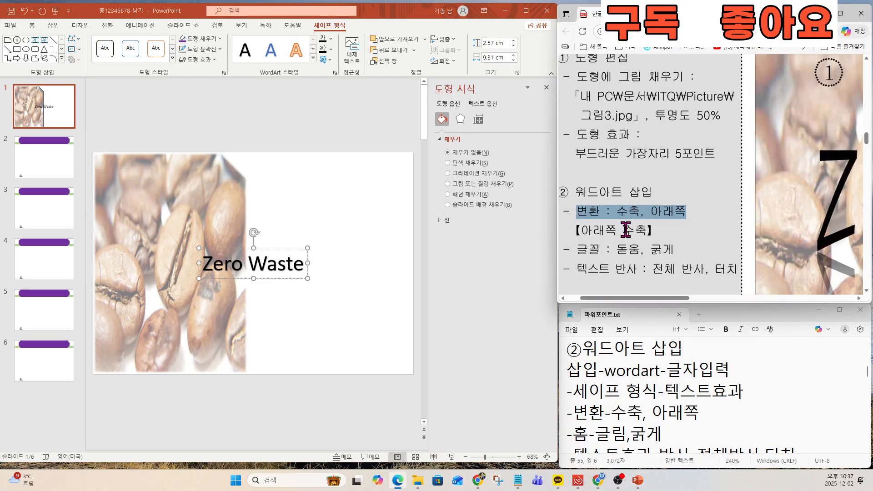
{"action": "left_click", "coordinate": [613, 219]}
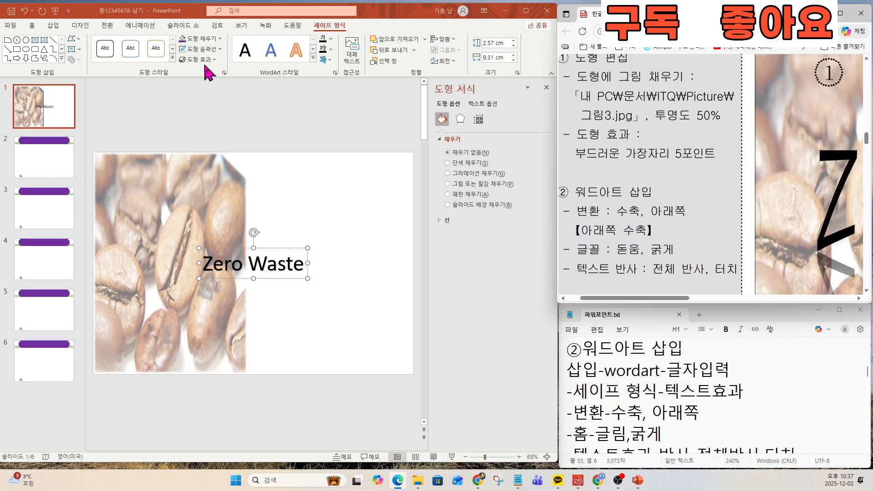
{"action": "left_click", "coordinate": [326, 61]}
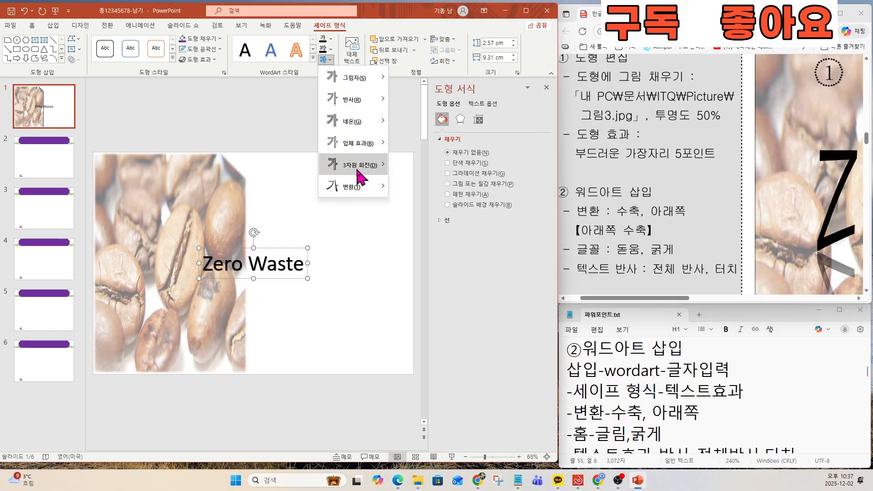
{"action": "mouse_move", "coordinate": [362, 191]}
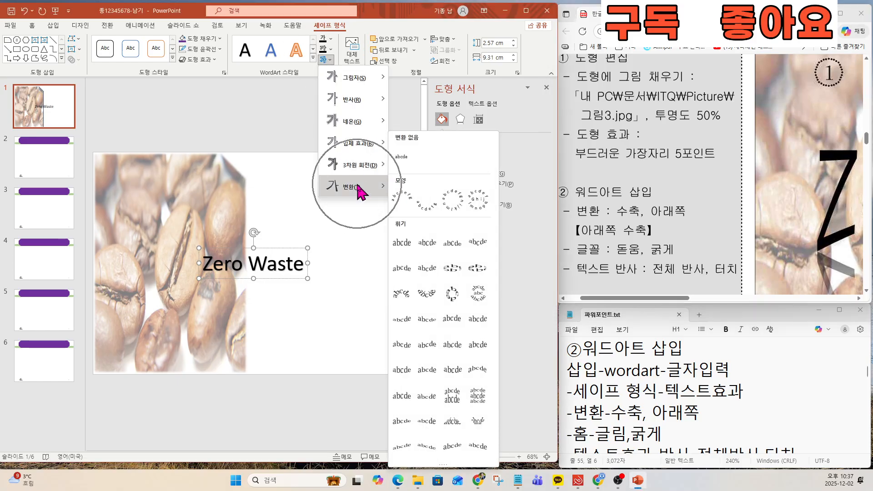
{"action": "left_click", "coordinate": [361, 191]}
{"action": "left_click_drag", "start_coordinate": [686, 299], "coordinate": [790, 303]}
{"action": "scroll", "coordinate": [753, 255], "scroll_direction": "down", "scroll_amount": 3}
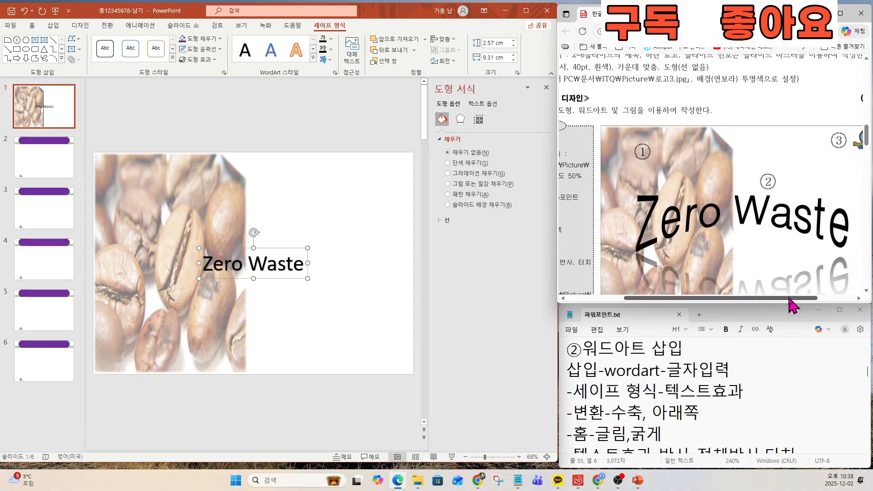
{"action": "left_click", "coordinate": [328, 60]}
{"action": "left_click", "coordinate": [350, 186]}
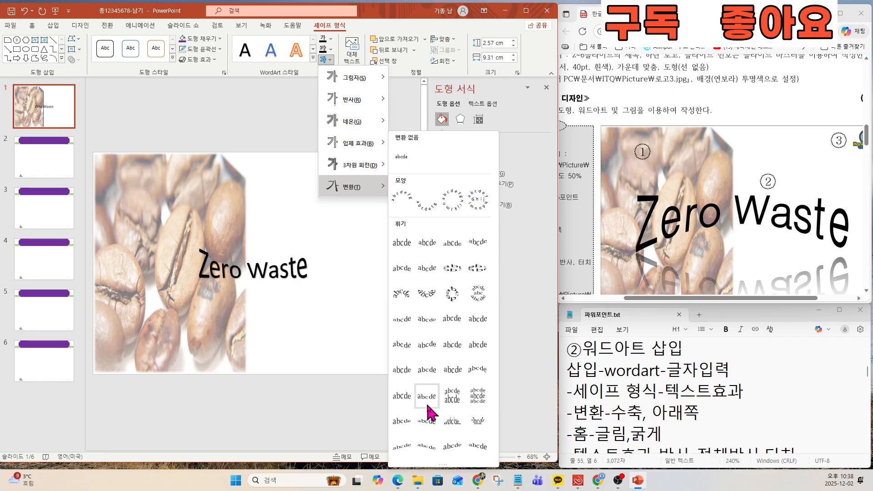
{"action": "left_click", "coordinate": [475, 372]}
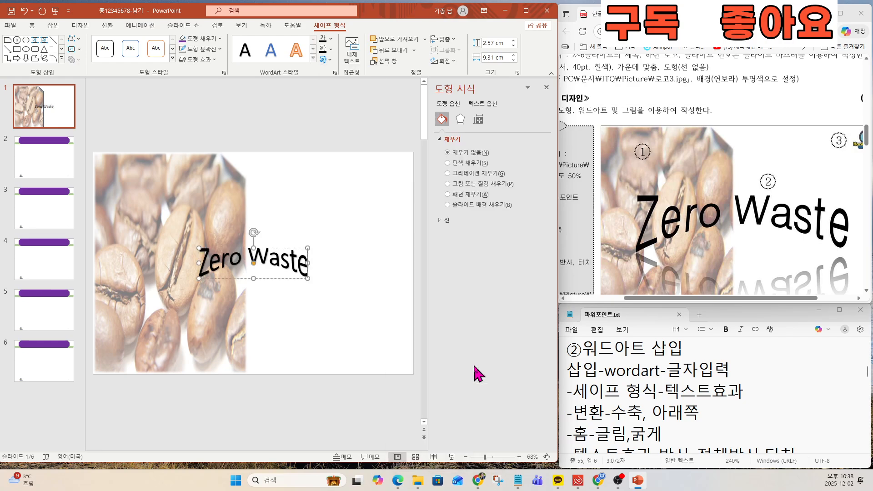
- Check the WordArt font requirement on the exam sheet, correct the font name in the notes to 돋움 and save the notes
{"action": "left_click", "coordinate": [32, 25]}
{"action": "left_click_drag", "start_coordinate": [630, 298], "coordinate": [575, 294]}
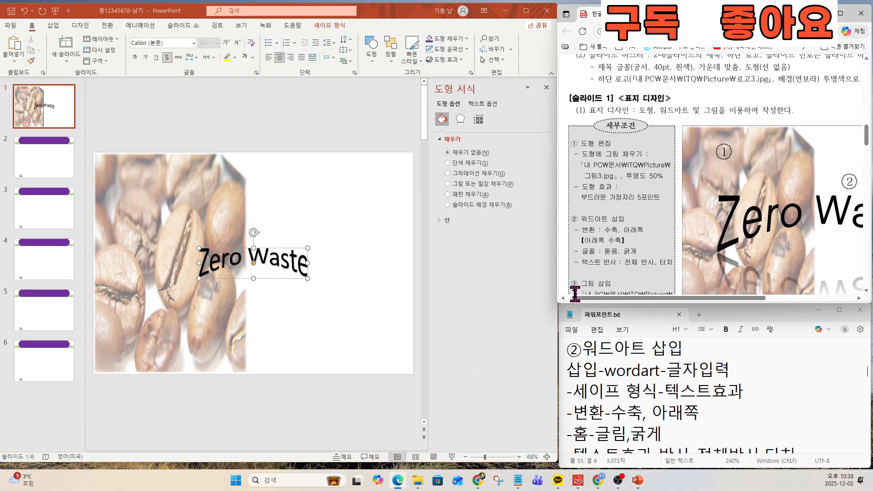
{"action": "left_click_drag", "start_coordinate": [599, 253], "coordinate": [637, 253]}
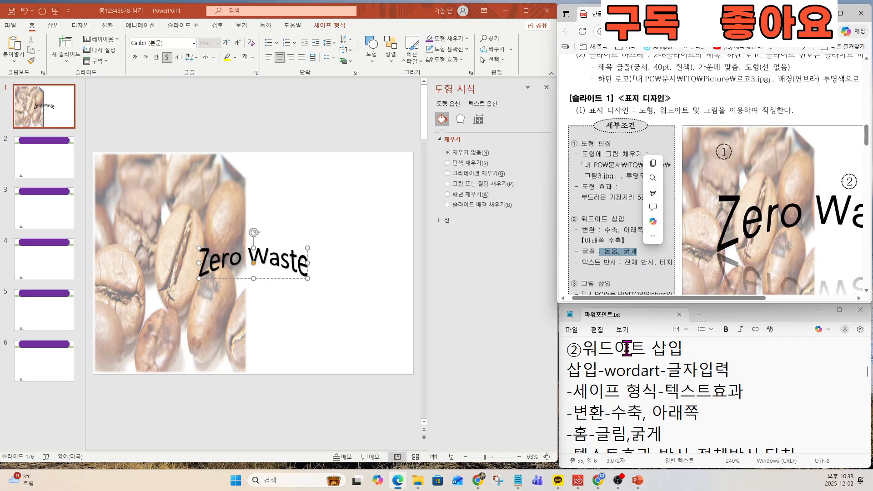
{"action": "left_click_drag", "start_coordinate": [601, 439], "coordinate": [623, 437]}
{"action": "type", "text": "ehe"}
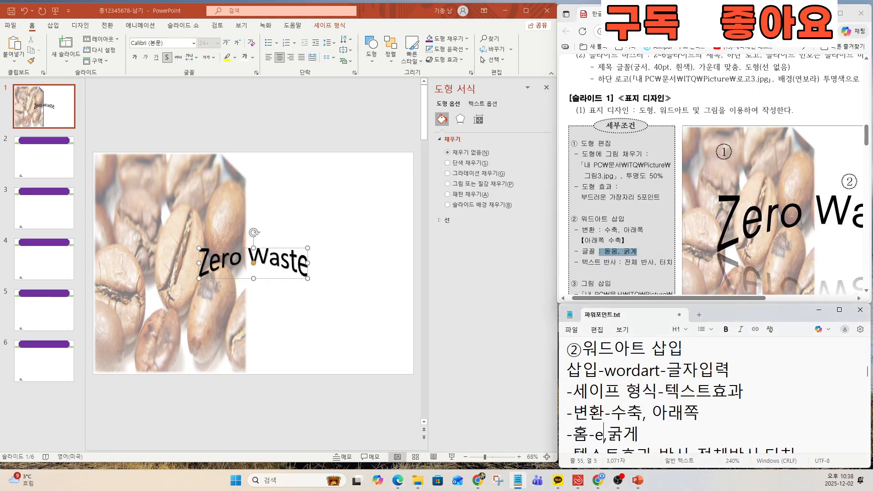
{"action": "key", "text": "BackSpace"}
{"action": "key", "text": "BackSpace"}
{"action": "key", "text": "BackSpace"}
{"action": "key", "text": "Hangul"}
{"action": "type", "text": "돋움"}
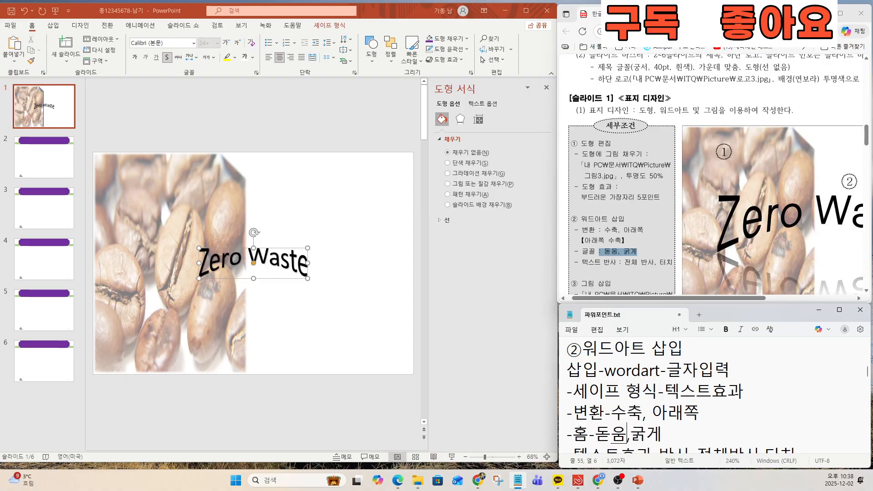
{"action": "left_click", "coordinate": [573, 331]}
{"action": "left_click", "coordinate": [584, 203]}
- Set the whole Zero Waste WordArt text to the 돋움 font in bold
{"action": "left_click", "coordinate": [159, 42]}
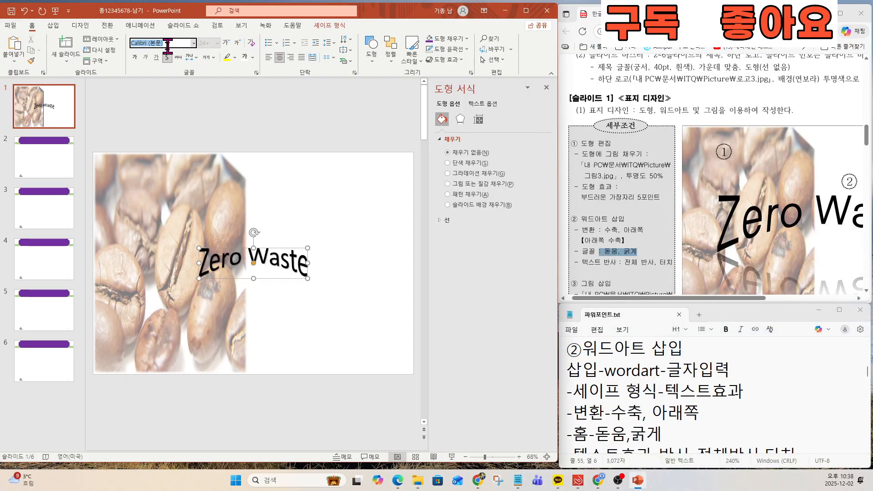
{"action": "left_click", "coordinate": [292, 266]}
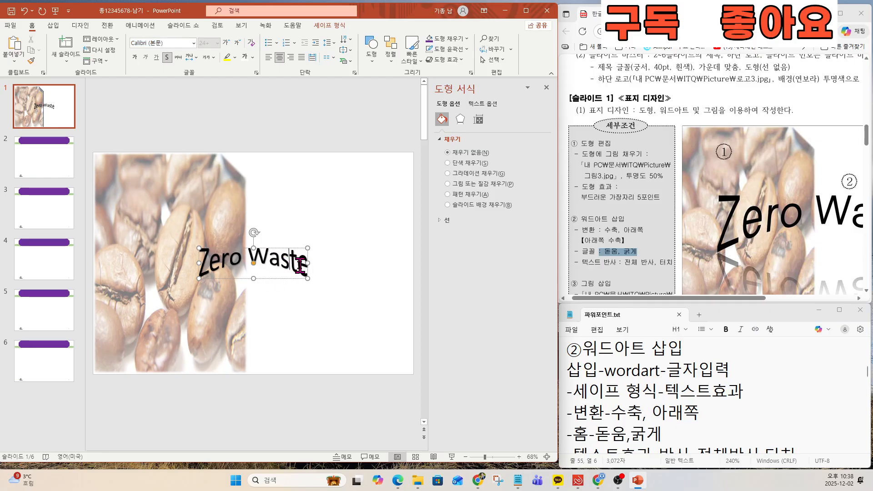
{"action": "left_click_drag", "start_coordinate": [302, 267], "coordinate": [200, 264]}
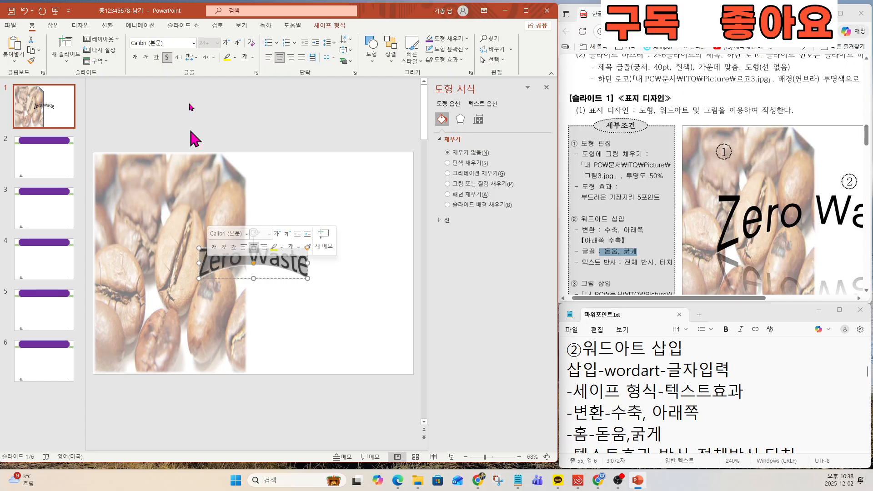
{"action": "left_click", "coordinate": [163, 43]}
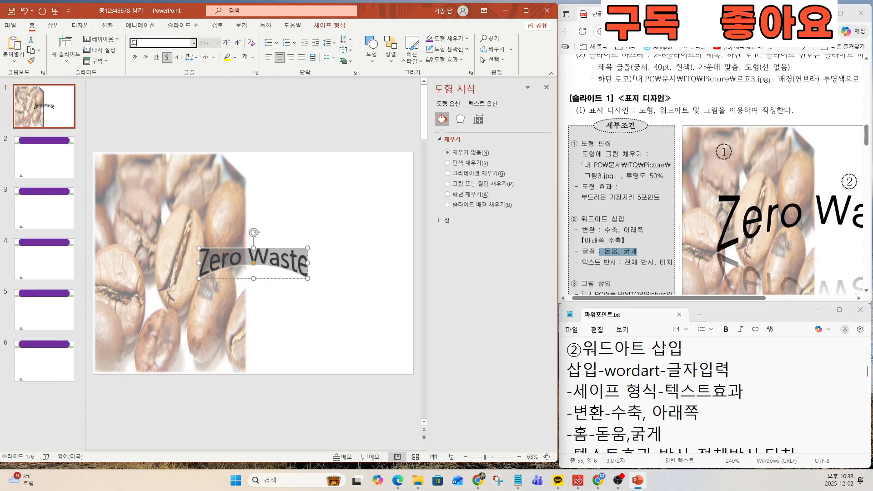
{"action": "key", "text": "Return"}
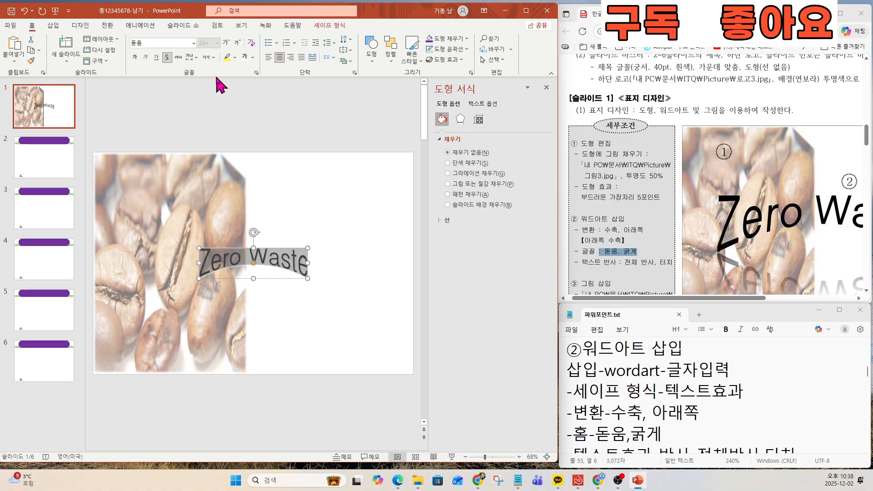
{"action": "left_click", "coordinate": [134, 57]}
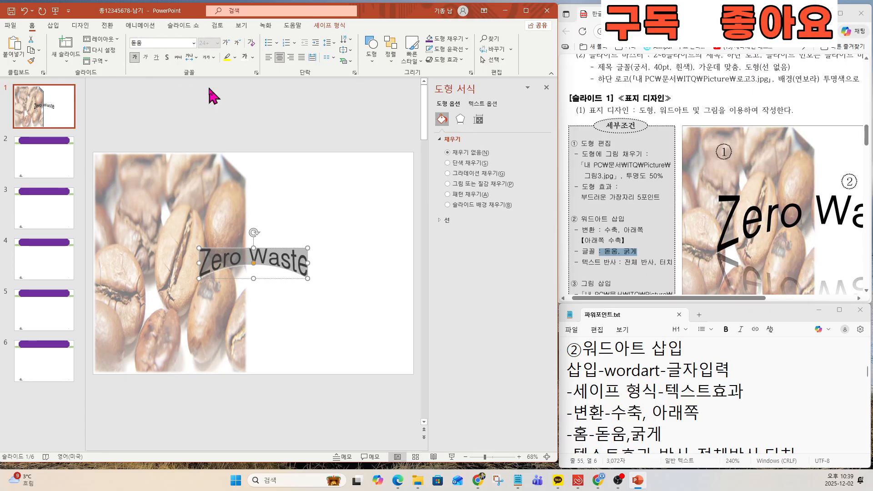
- Check the text reflection requirement on the exam sheet and apply the 전체 반사: 터치 reflection to the Zero Waste WordArt
{"action": "left_click_drag", "start_coordinate": [592, 264], "coordinate": [655, 262]}
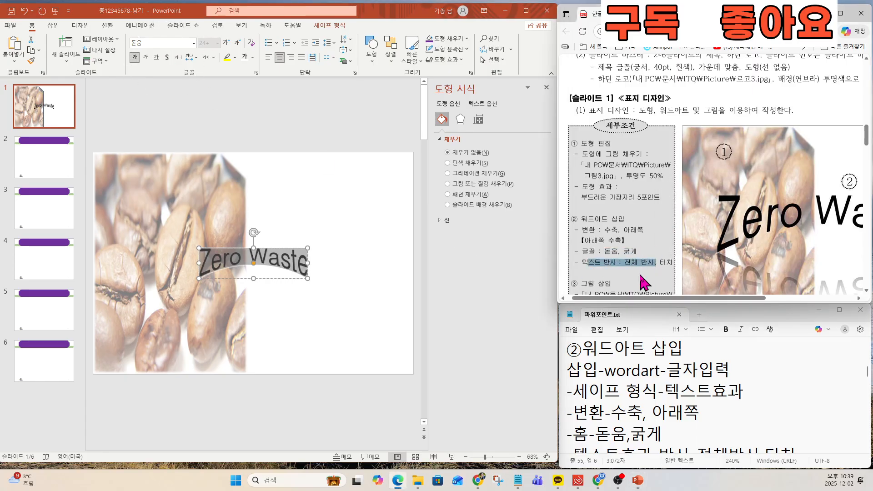
{"action": "scroll", "coordinate": [640, 274], "scroll_direction": "up", "scroll_amount": 3}
{"action": "left_click", "coordinate": [646, 258]}
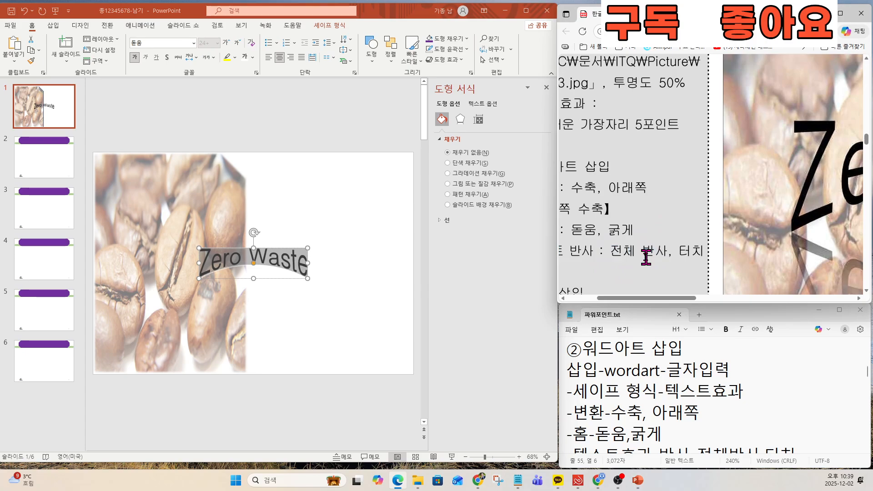
{"action": "left_click", "coordinate": [328, 26]}
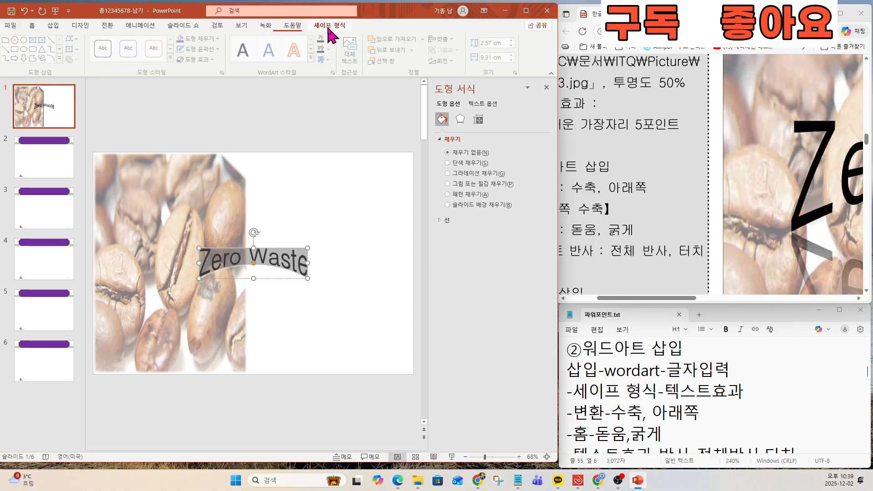
{"action": "left_click", "coordinate": [326, 60]}
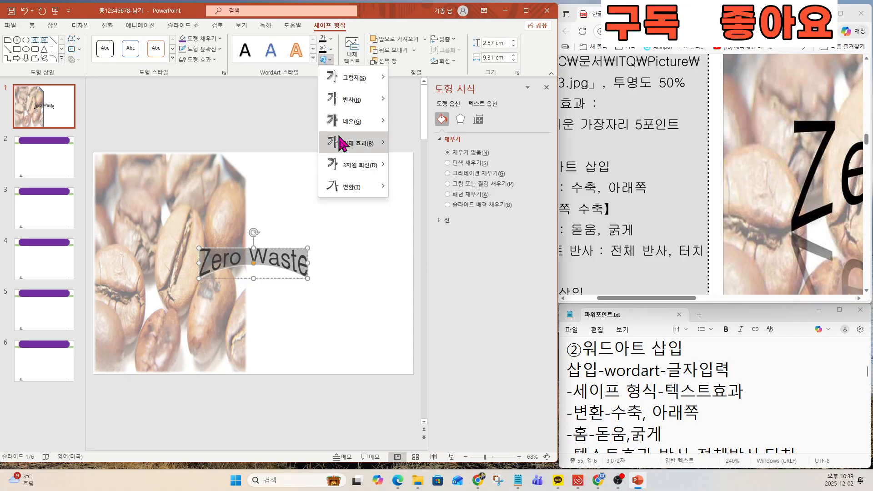
{"action": "left_click", "coordinate": [356, 100]}
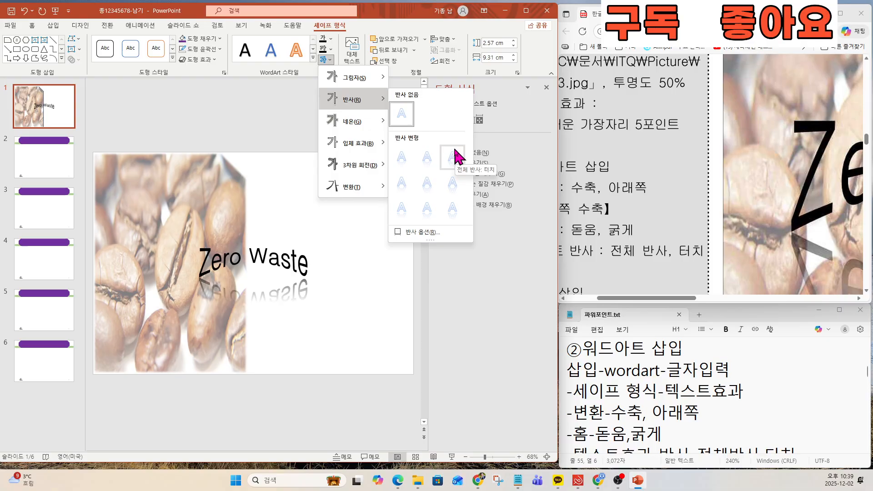
{"action": "key", "text": "ctrl"}
{"action": "key", "text": "ctrl"}
{"action": "key", "text": "ctrl"}
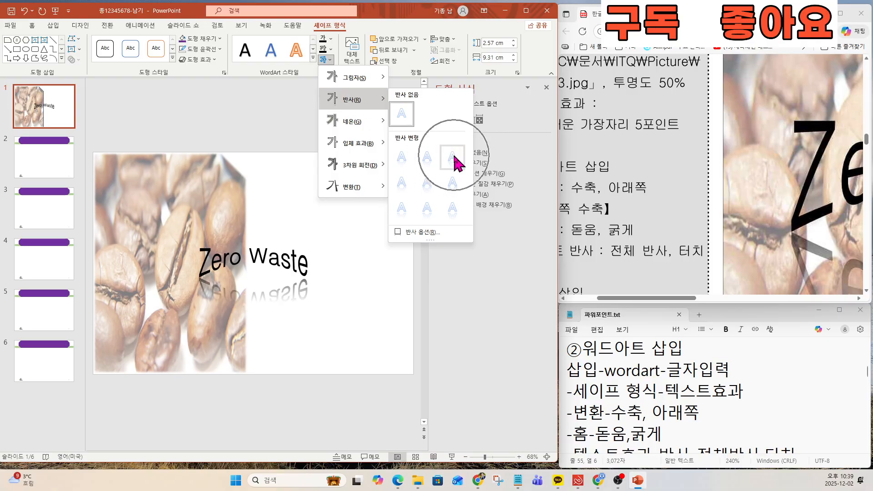
{"action": "left_click", "coordinate": [453, 158]}
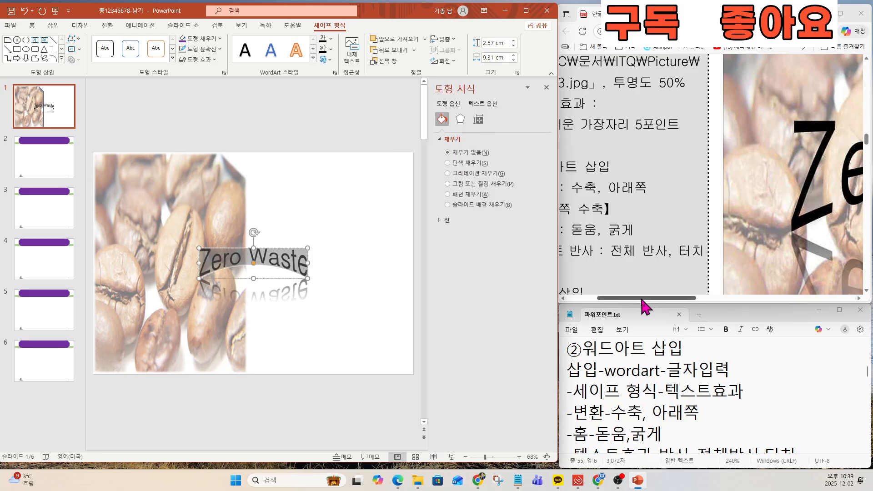
- Compare with the cover sample and enlarge the Zero Waste WordArt to about 15.83 × 6.12 cm, placed across the picture shape's edge
{"action": "left_click_drag", "start_coordinate": [642, 300], "coordinate": [720, 304]}
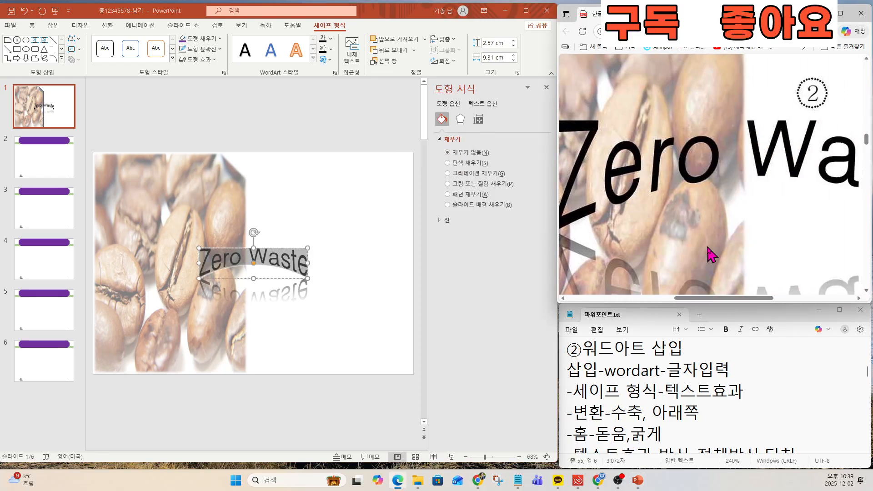
{"action": "scroll", "coordinate": [712, 255], "scroll_direction": "down", "scroll_amount": 1}
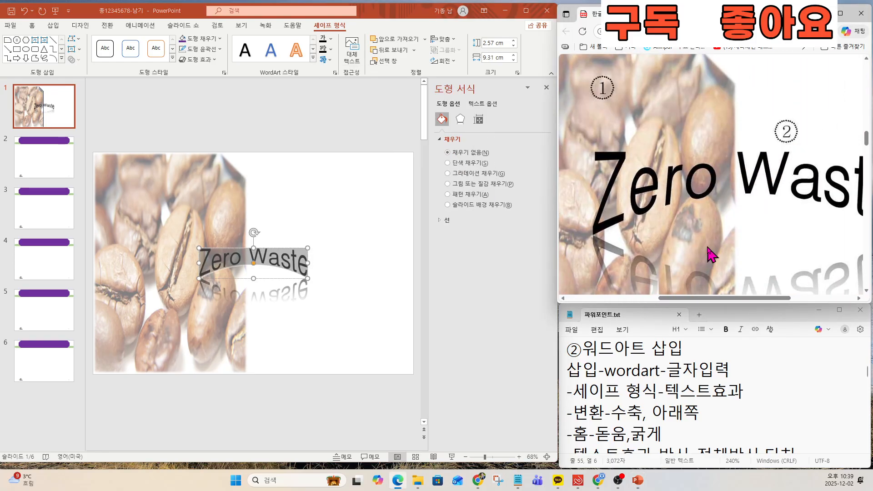
{"action": "left_click", "coordinate": [683, 435]}
{"action": "key", "text": "Down"}
{"action": "key", "text": "Down"}
{"action": "key", "text": "Down"}
{"action": "key", "text": "Down"}
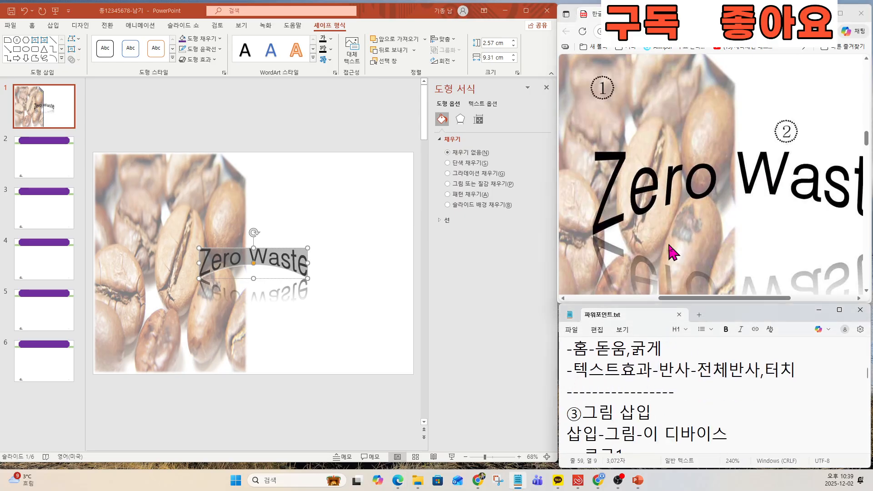
{"action": "mouse_move", "coordinate": [704, 299]}
{"action": "left_mouse_down"}
{"action": "mouse_move", "coordinate": [731, 299]}
{"action": "mouse_move", "coordinate": [719, 299]}
{"action": "left_mouse_up"}
{"action": "scroll", "coordinate": [745, 222], "scroll_direction": "down", "scroll_amount": 1}
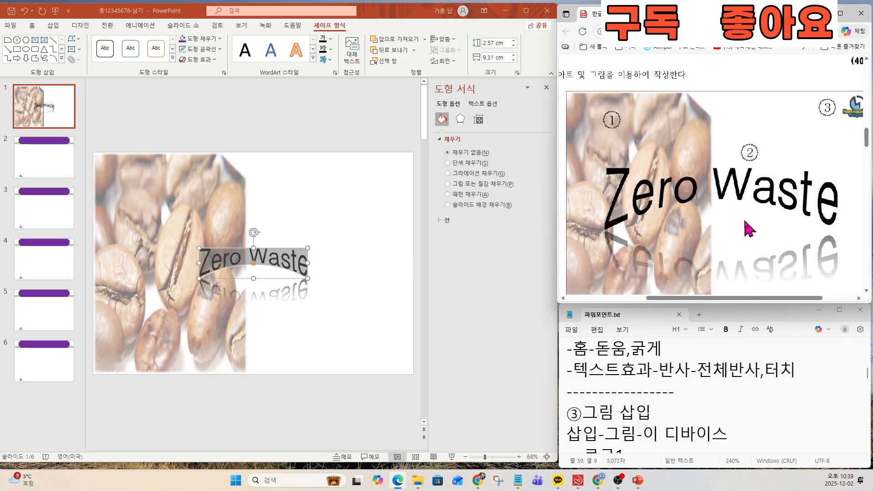
{"action": "scroll", "coordinate": [744, 221], "scroll_direction": "down", "scroll_amount": 2}
{"action": "left_click_drag", "start_coordinate": [307, 249], "coordinate": [305, 216]}
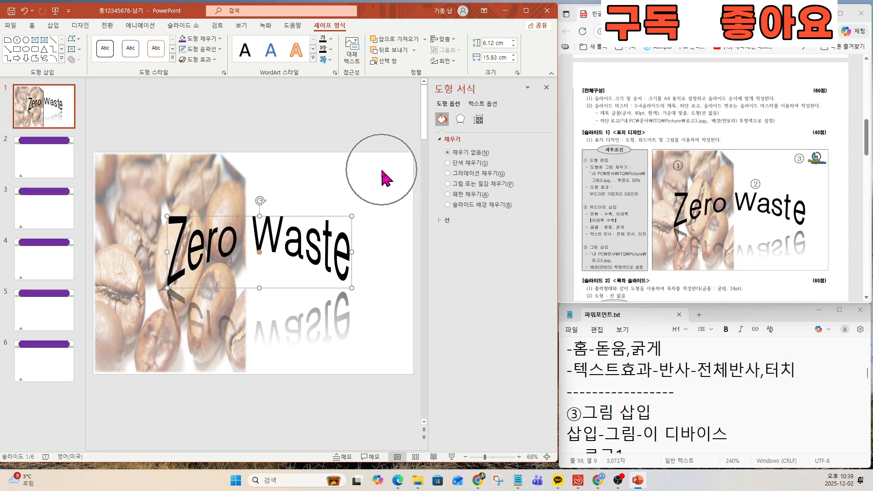
- Check the required logo file name on the exam sheet and insert the picture 로고3 from the ITQ picture folder on slide 1
{"action": "left_click", "coordinate": [53, 25]}
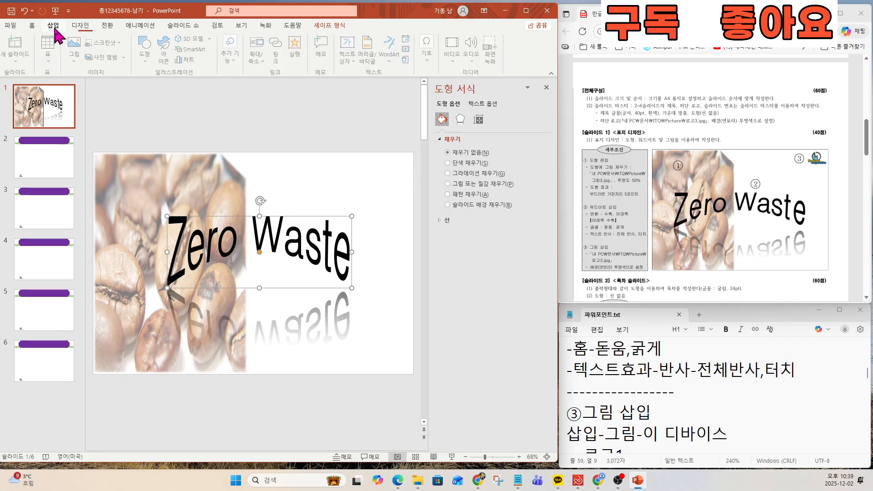
{"action": "left_click", "coordinate": [76, 54]}
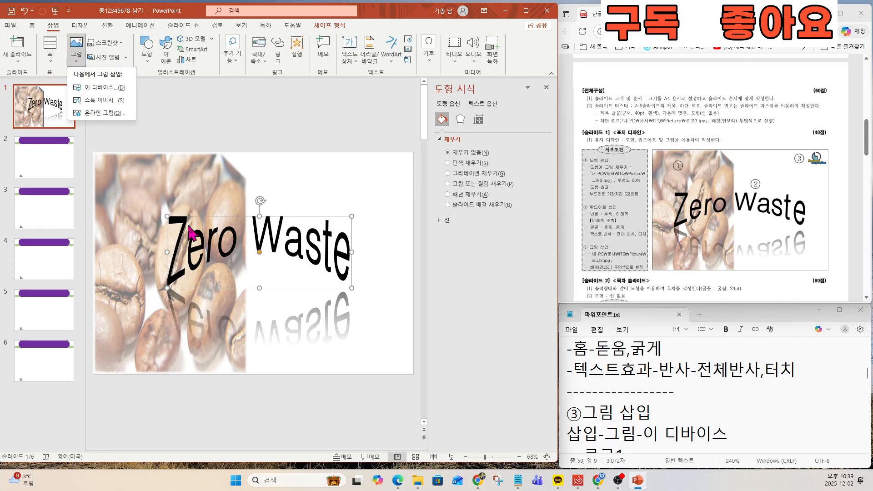
{"action": "left_click", "coordinate": [93, 88]}
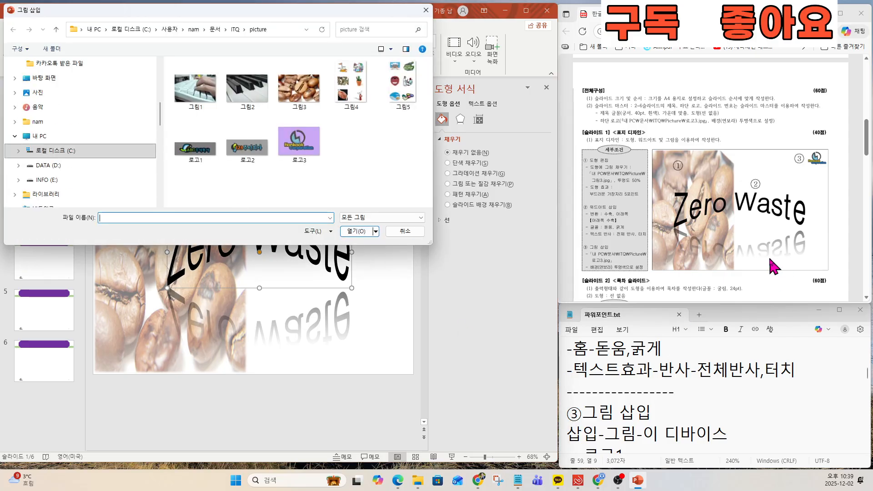
{"action": "scroll", "coordinate": [619, 280], "scroll_direction": "up", "scroll_amount": 2}
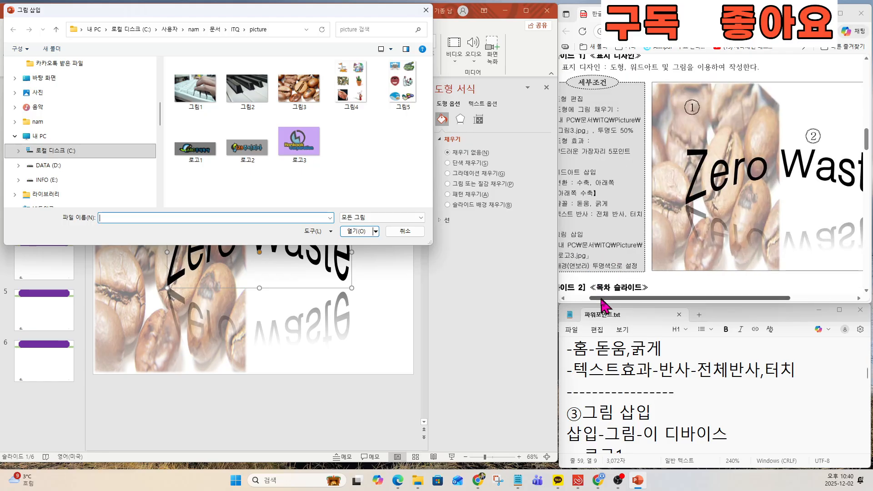
{"action": "left_click_drag", "start_coordinate": [599, 299], "coordinate": [573, 299]}
{"action": "scroll", "coordinate": [604, 276], "scroll_direction": "up", "scroll_amount": 2}
{"action": "left_click_drag", "start_coordinate": [584, 243], "coordinate": [638, 246]}
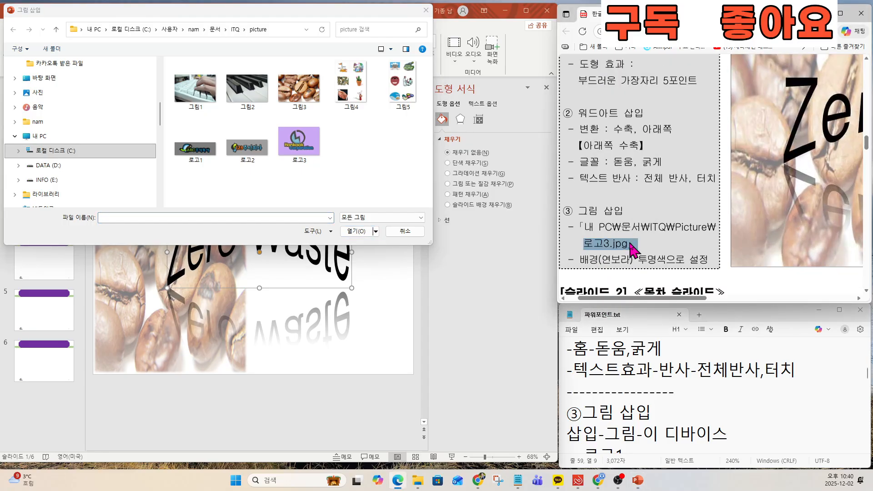
{"action": "right_click", "coordinate": [637, 246]}
{"action": "double_click", "coordinate": [298, 141]}
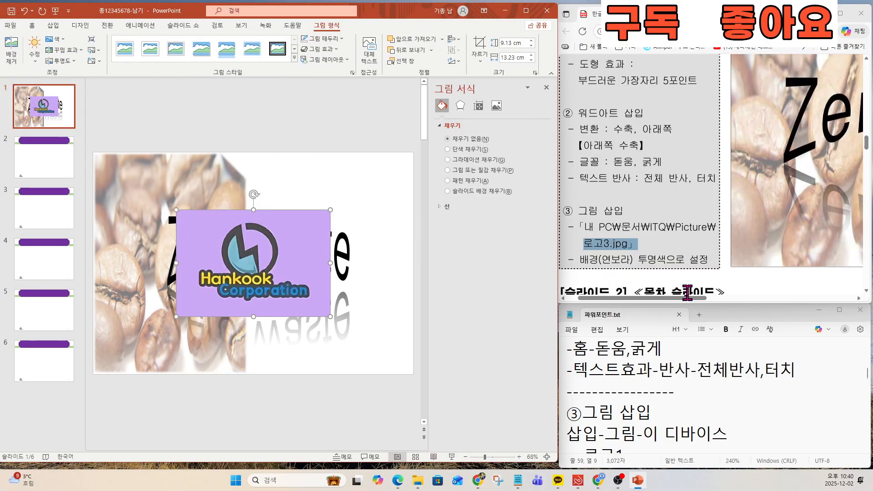
- Make the logo's light purple background transparent and shrink the logo to about 3.57 × 2.46 cm in the slide's upper-right corner
{"action": "left_click_drag", "start_coordinate": [689, 298], "coordinate": [818, 301]}
{"action": "scroll", "coordinate": [795, 215], "scroll_direction": "down", "scroll_amount": 2}
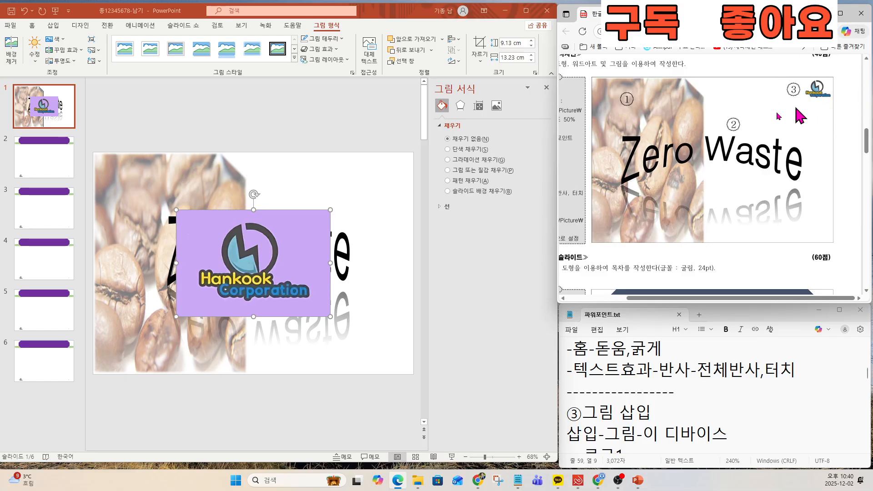
{"action": "left_click", "coordinate": [55, 39]}
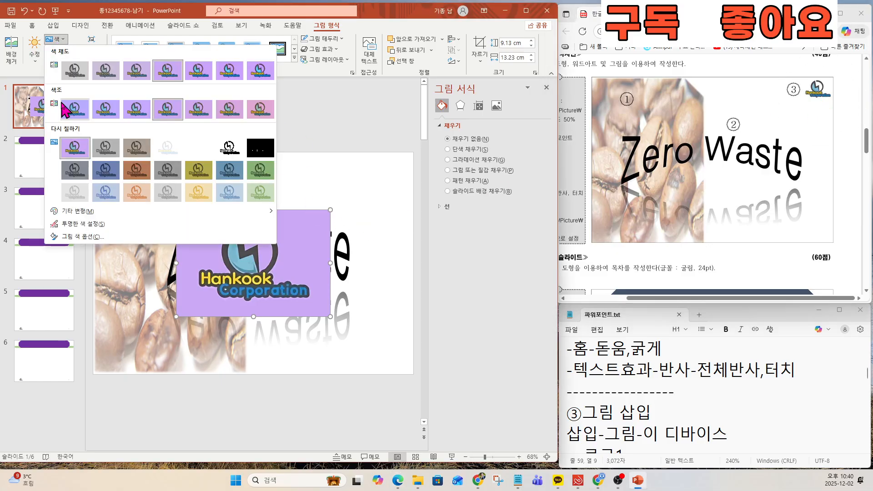
{"action": "left_click", "coordinate": [72, 223]}
{"action": "left_click", "coordinate": [287, 239]}
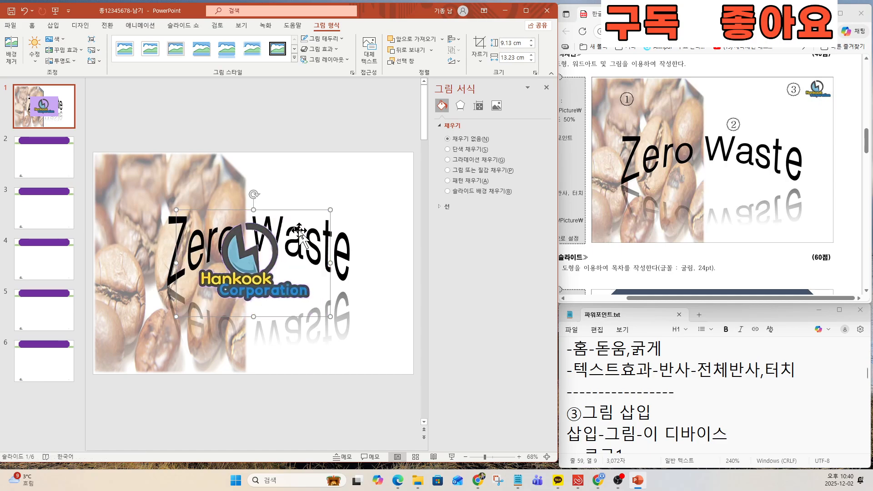
{"action": "left_click_drag", "start_coordinate": [329, 209], "coordinate": [386, 174]}
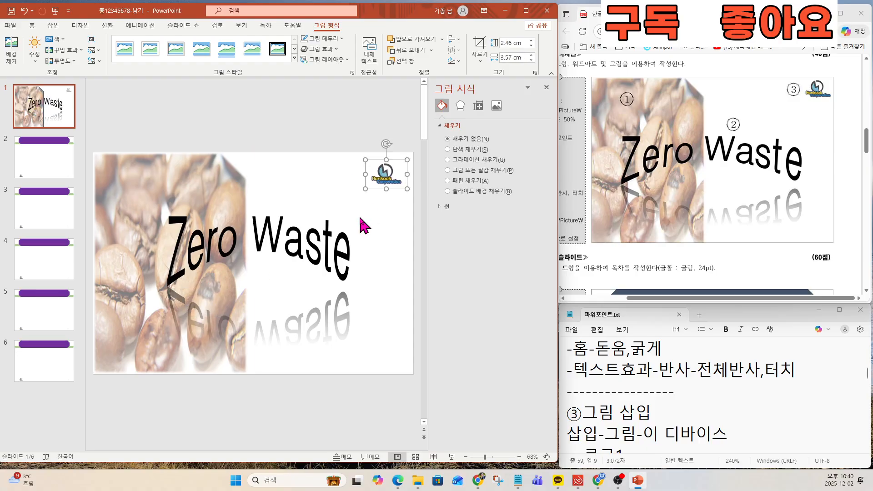
- Examine the slide 2 instructions in the notes and the slide 2 requirements and 목차 sample on the exam sheet
{"action": "left_click", "coordinate": [667, 408]}
{"action": "key", "text": "Down"}
{"action": "key", "text": "Down"}
{"action": "key", "text": "Down"}
{"action": "key", "text": "Down"}
{"action": "key", "text": "Down"}
{"action": "key", "text": "Down"}
{"action": "key", "text": "Down"}
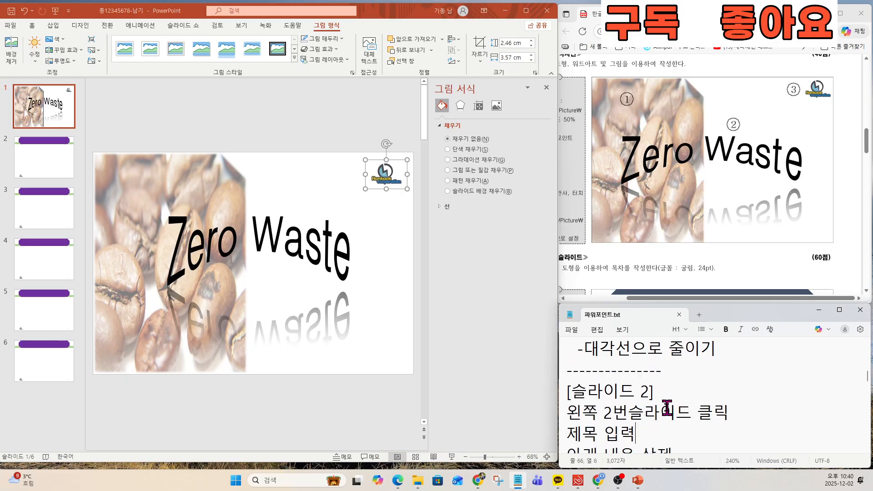
{"action": "key", "text": "Down"}
{"action": "key", "text": "Down"}
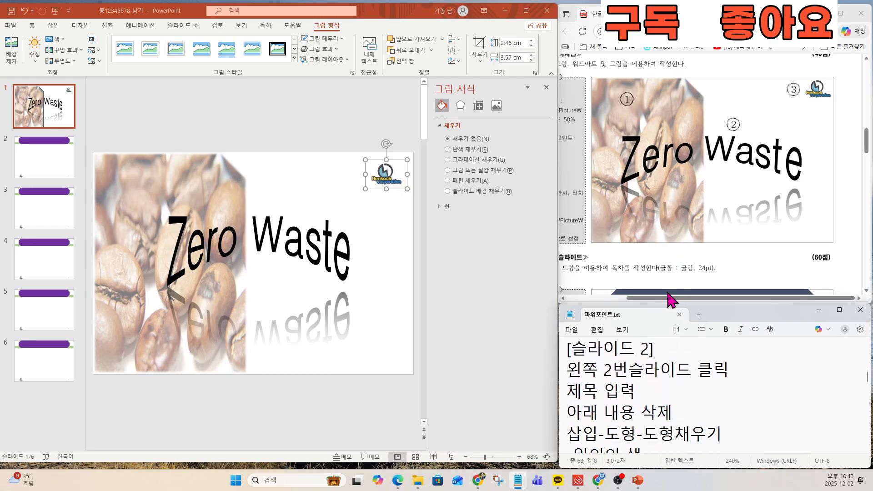
{"action": "left_click_drag", "start_coordinate": [669, 299], "coordinate": [616, 299]}
{"action": "scroll", "coordinate": [630, 275], "scroll_direction": "down", "scroll_amount": 3}
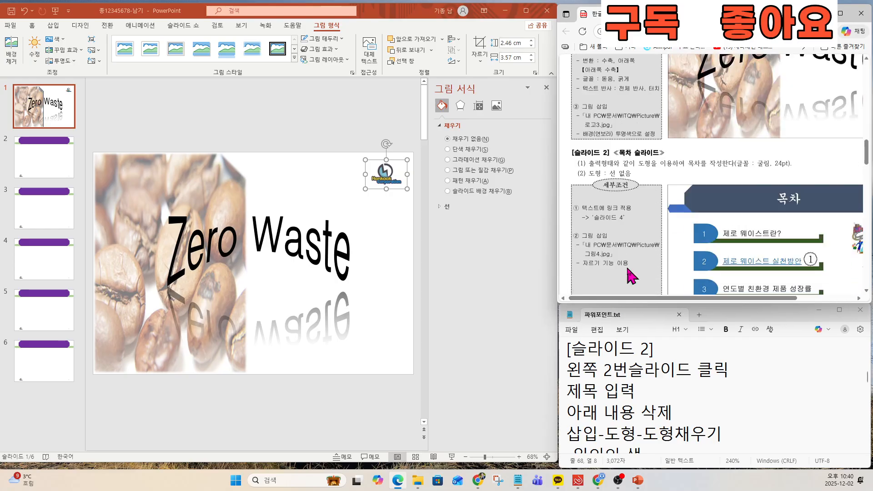
{"action": "scroll", "coordinate": [630, 275], "scroll_direction": "down", "scroll_amount": 2}
{"action": "left_click_drag", "start_coordinate": [682, 298], "coordinate": [745, 297]}
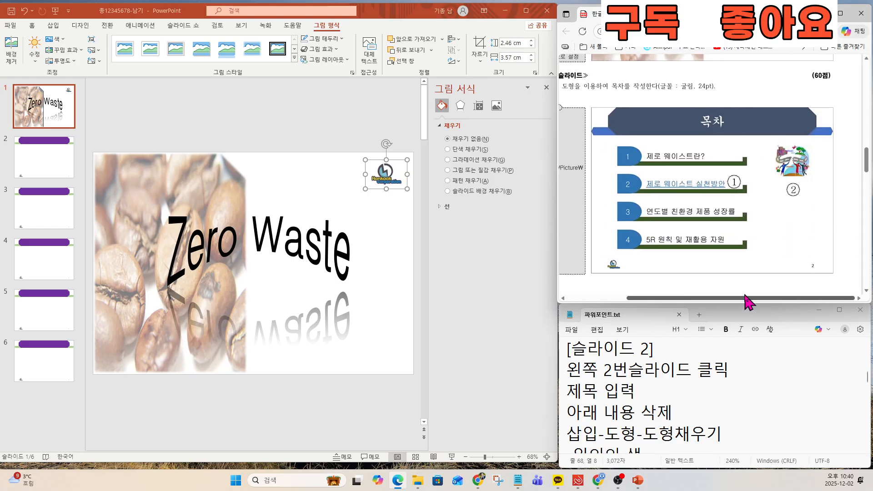
{"action": "scroll", "coordinate": [745, 230], "scroll_direction": "up", "scroll_amount": 2}
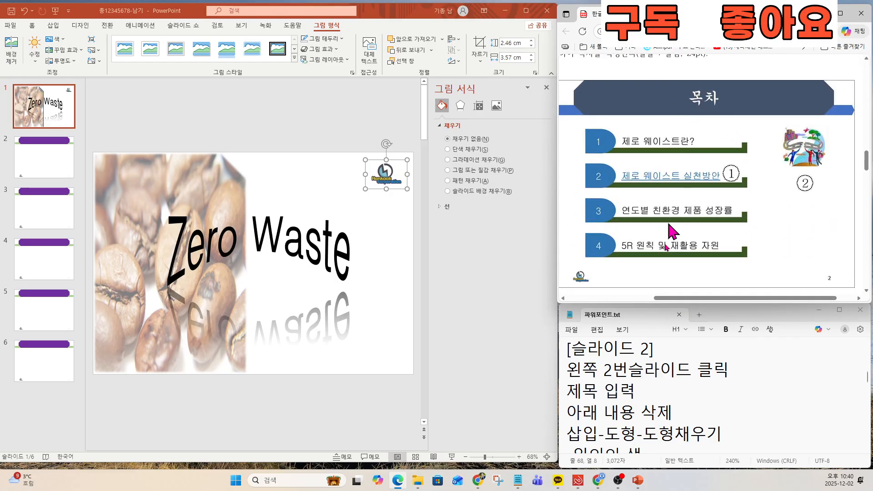
- Review the slide 2 instructions in the enlarged notes and enter "목차" as the title of slide 2
{"action": "scroll", "coordinate": [637, 387], "scroll_direction": "up", "scroll_amount": 7}
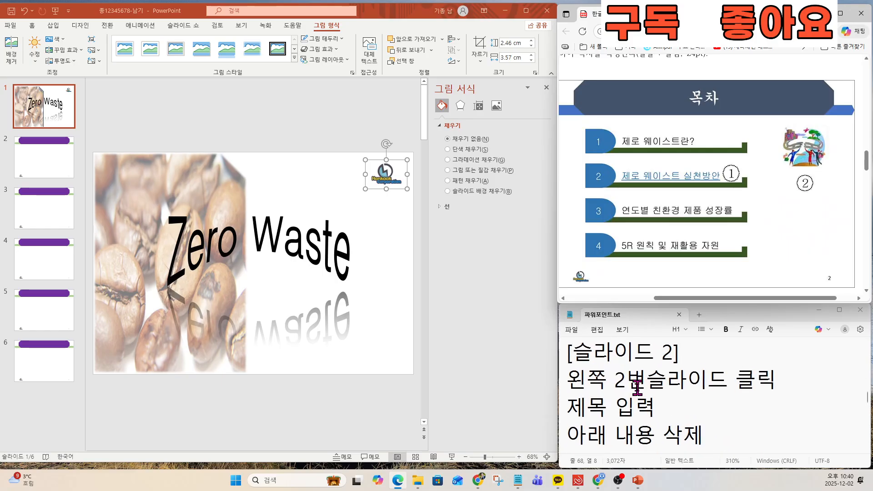
{"action": "left_click_drag", "start_coordinate": [570, 378], "coordinate": [755, 378]}
{"action": "left_click", "coordinate": [656, 408]}
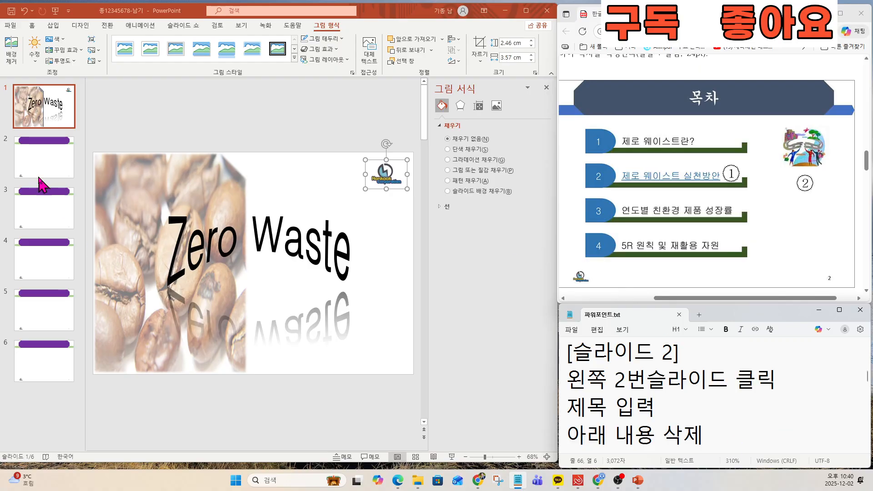
{"action": "left_click", "coordinate": [34, 164]}
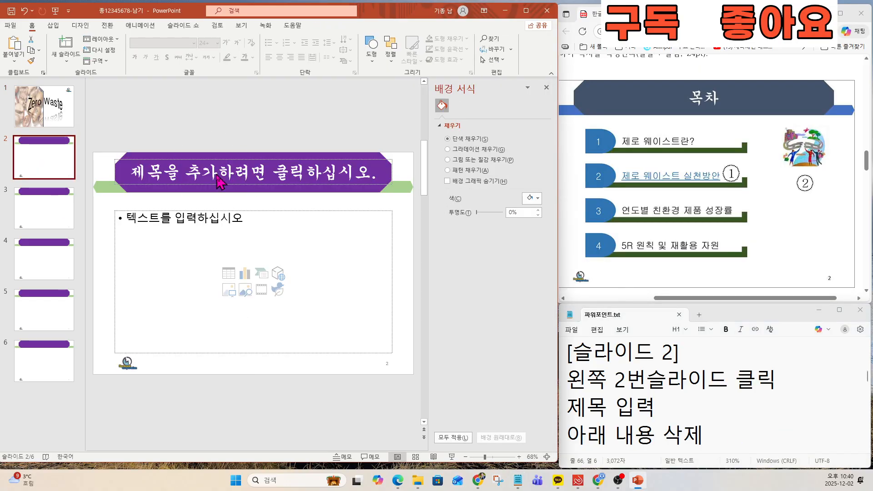
{"action": "left_click", "coordinate": [218, 175]}
{"action": "type", "text": "목차"}
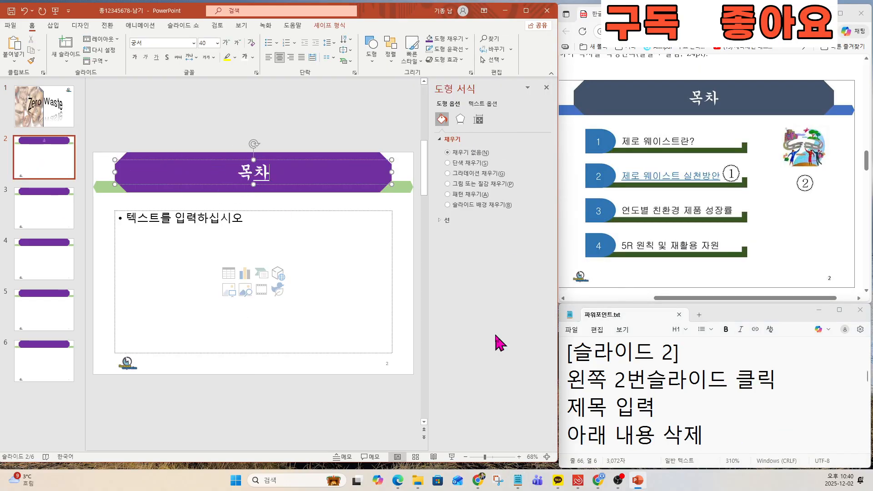
- Delete the empty content placeholder below the title on slide 2
{"action": "left_click", "coordinate": [116, 204]}
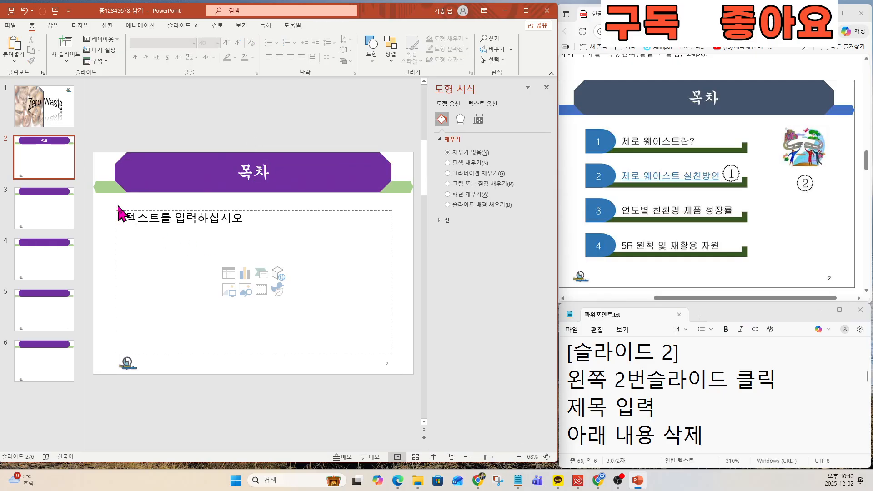
{"action": "left_click_drag", "start_coordinate": [107, 201], "coordinate": [405, 361]}
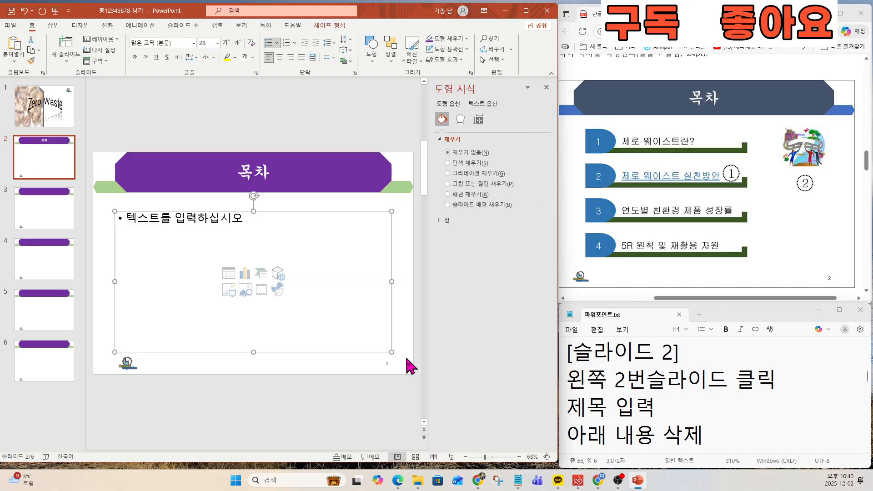
{"action": "key", "text": "Delete"}
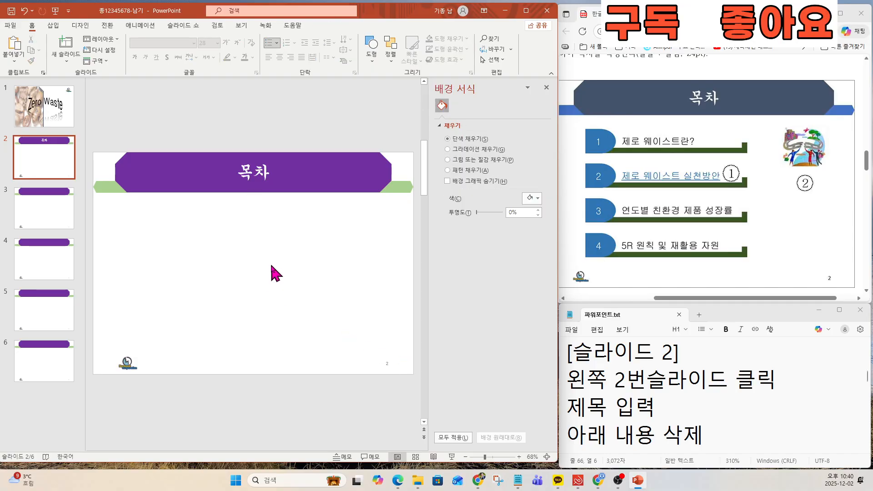
- Read the notes on inserting the contents shapes and setting their fill and outline, and compare with the 목차 sample
{"action": "left_click", "coordinate": [600, 374]}
{"action": "key", "text": "Down"}
{"action": "key", "text": "Down"}
{"action": "key", "text": "Down"}
{"action": "key", "text": "Down"}
{"action": "key", "text": "Down"}
{"action": "key", "text": "Down"}
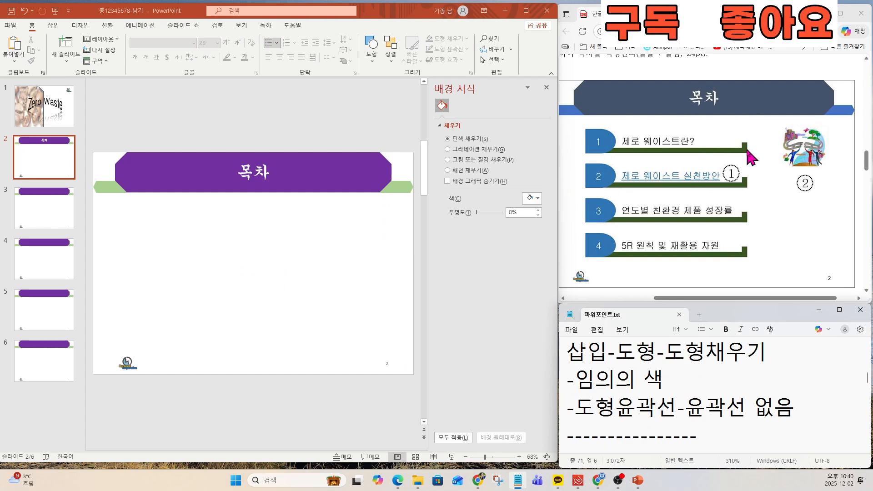
- Insert an L-shape about 15.51 cm by 1.33 cm below the 목차 title and flip it horizontally
{"action": "left_click", "coordinate": [54, 27]}
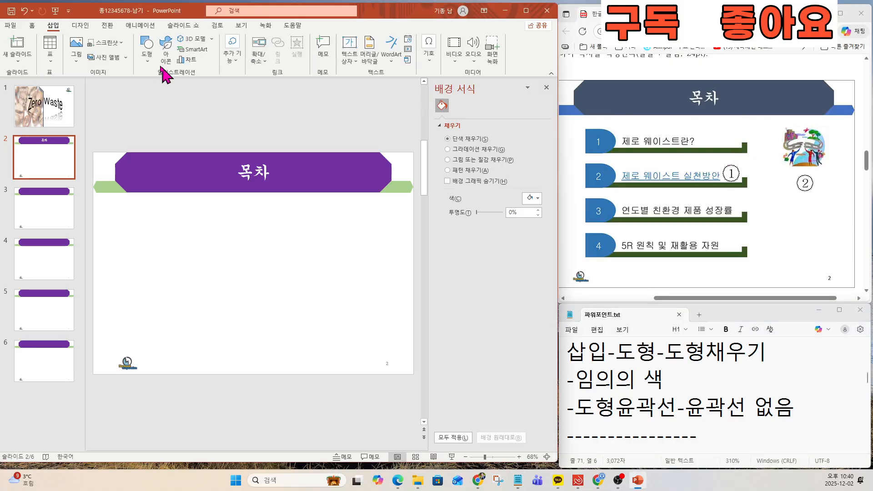
{"action": "left_click", "coordinate": [152, 58]}
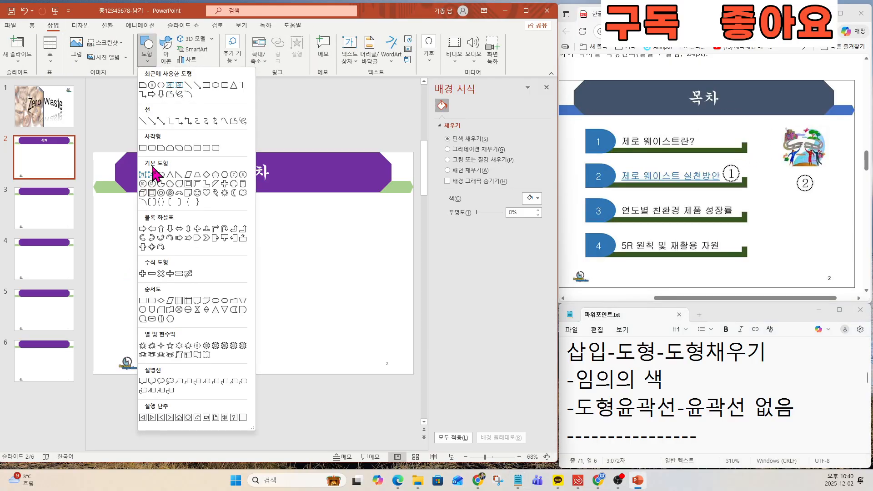
{"action": "left_click", "coordinate": [205, 187]}
{"action": "left_click_drag", "start_coordinate": [152, 226], "coordinate": [260, 238]}
{"action": "left_click", "coordinate": [260, 238]}
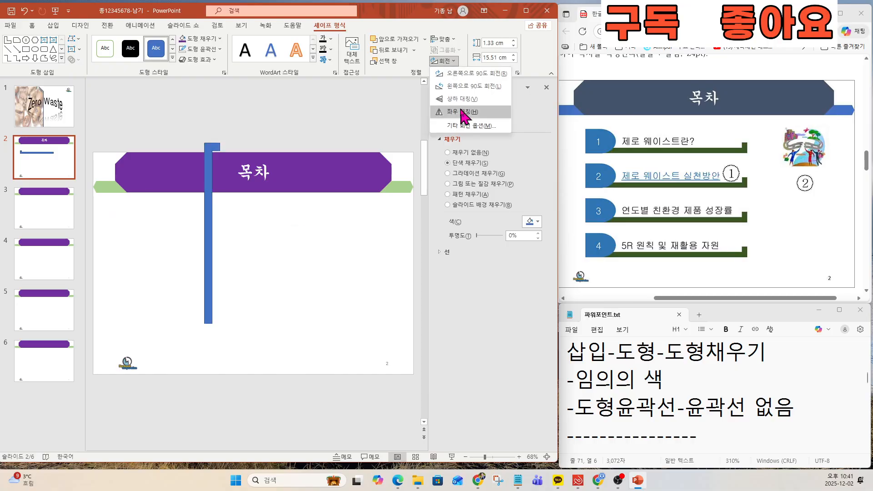
{"action": "left_click", "coordinate": [461, 111]}
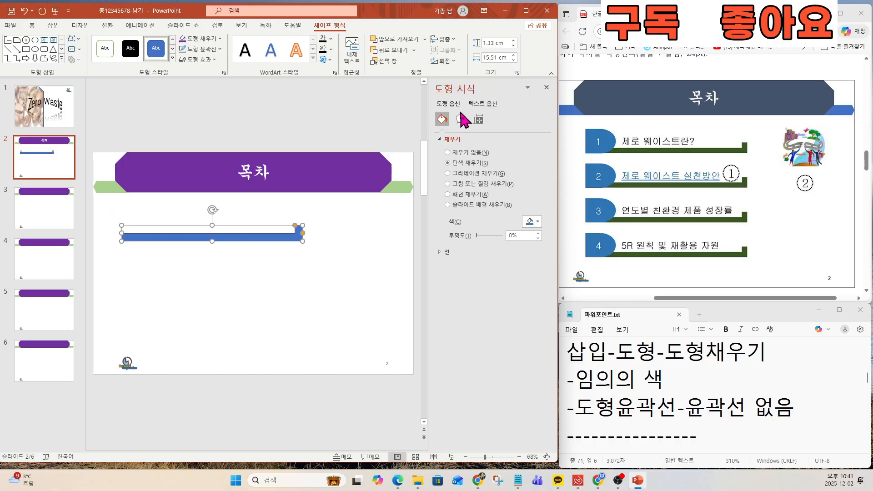
- Fill the L-shaped bar with light green and remove its outline
{"action": "left_click", "coordinate": [220, 39]}
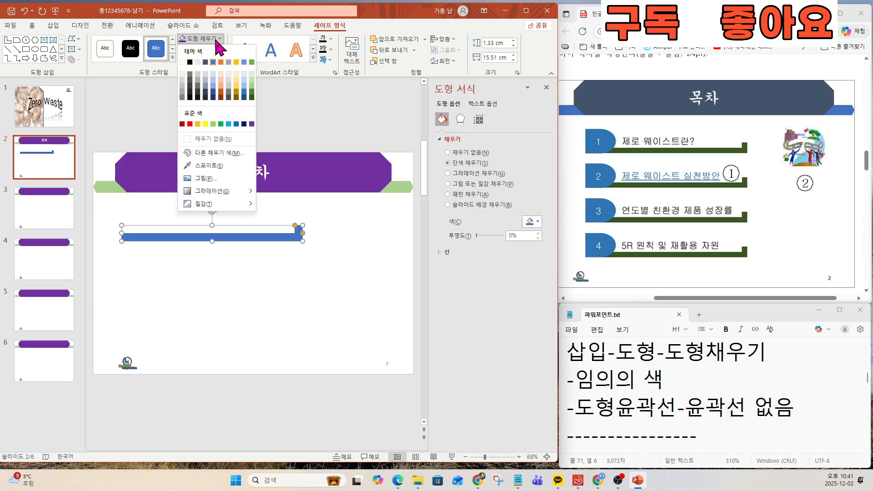
{"action": "left_click", "coordinate": [251, 87]}
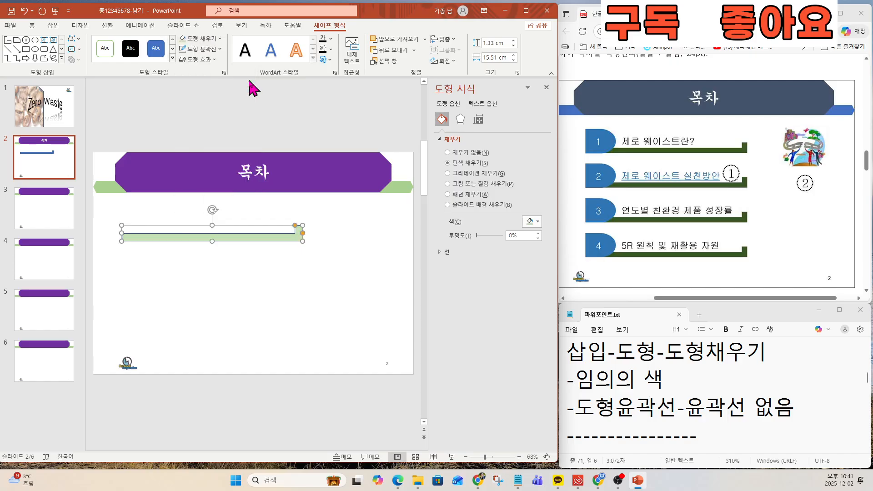
{"action": "left_click", "coordinate": [208, 48]}
{"action": "left_click", "coordinate": [210, 150]}
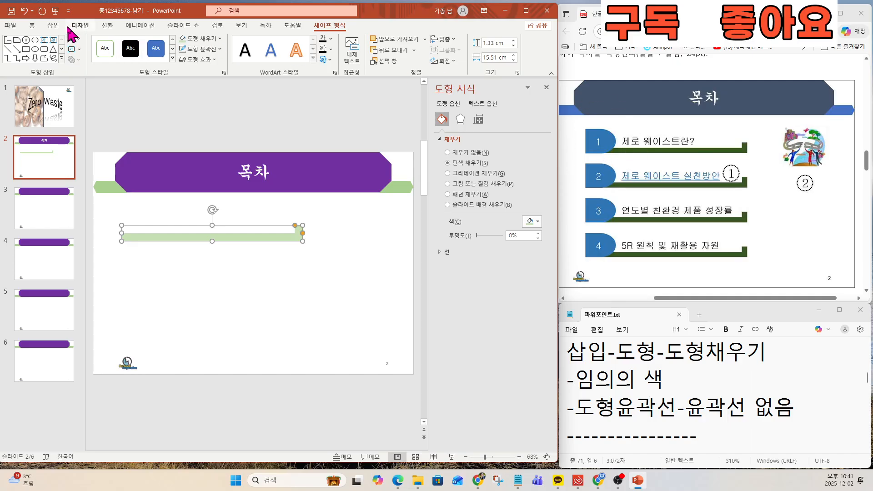
- Insert a flowchart delay shape about 4.46 cm wide and 2.5 cm high over the green bar's left end
{"action": "left_click", "coordinate": [53, 25]}
{"action": "left_click", "coordinate": [147, 50]}
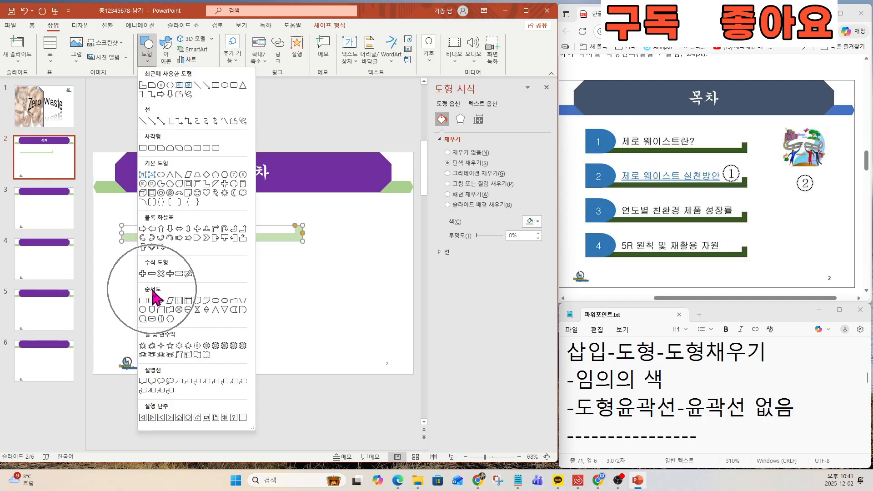
{"action": "left_click", "coordinate": [242, 310]}
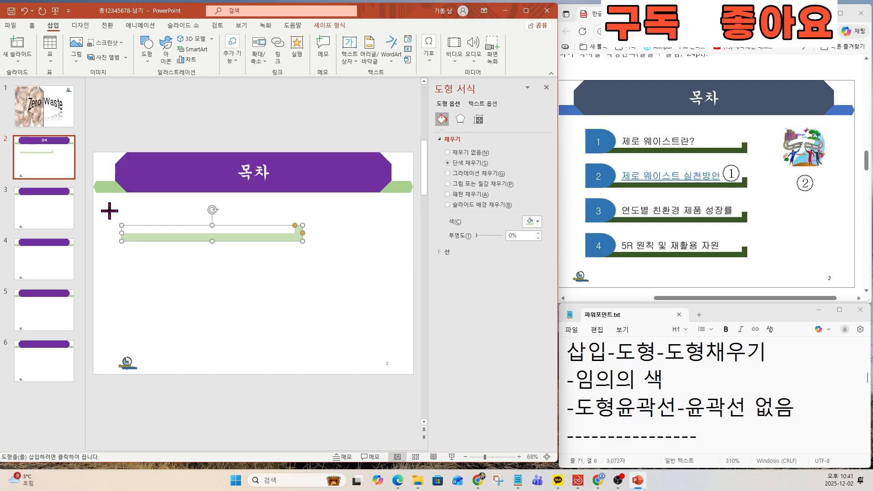
{"action": "mouse_move", "coordinate": [109, 211]}
{"action": "left_mouse_down"}
{"action": "mouse_move", "coordinate": [169, 244]}
{"action": "mouse_move", "coordinate": [161, 240]}
{"action": "left_mouse_up"}
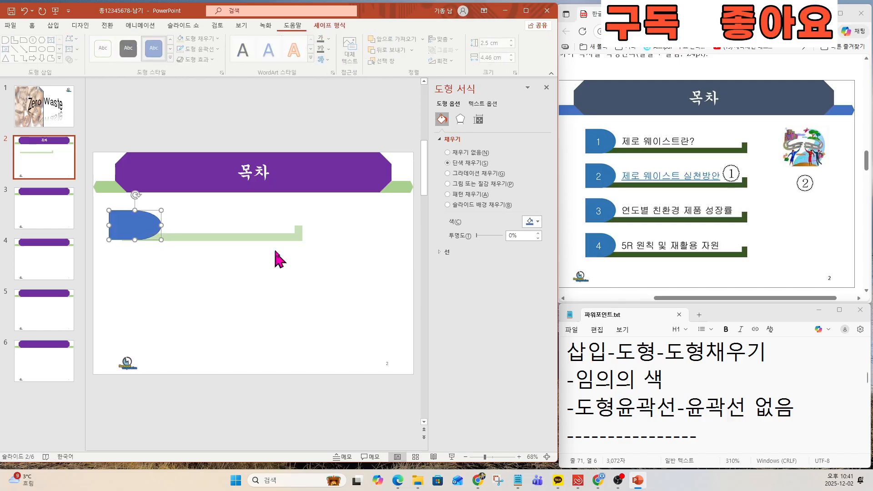
- Shift the green bar to the right and fit the delay shape, narrowed to about 2.97 cm, over its left end
{"action": "left_click", "coordinate": [265, 238]}
{"action": "left_click_drag", "start_coordinate": [265, 238], "coordinate": [295, 238]}
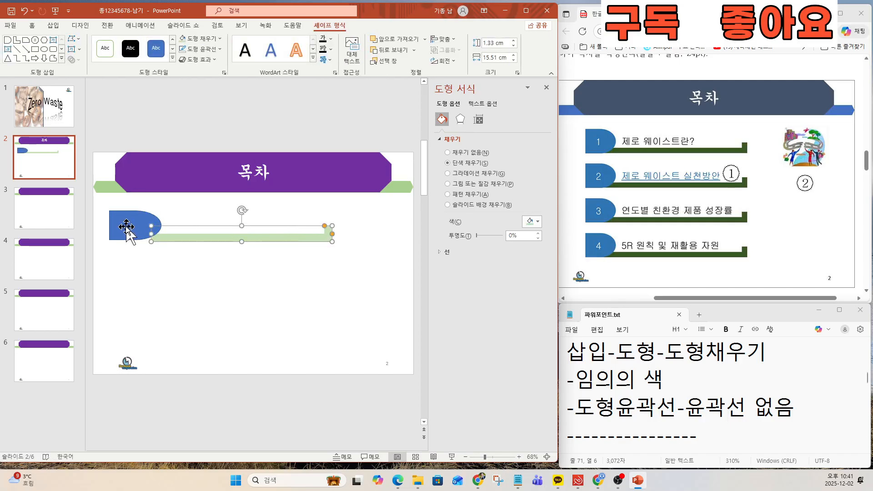
{"action": "left_click_drag", "start_coordinate": [126, 226], "coordinate": [198, 238]}
{"action": "left_click", "coordinate": [203, 236]}
{"action": "left_click", "coordinate": [151, 244]}
- Fill the delay shape with dark orange and remove its outline
{"action": "scroll", "coordinate": [151, 244], "scroll_direction": "up", "scroll_amount": 3}
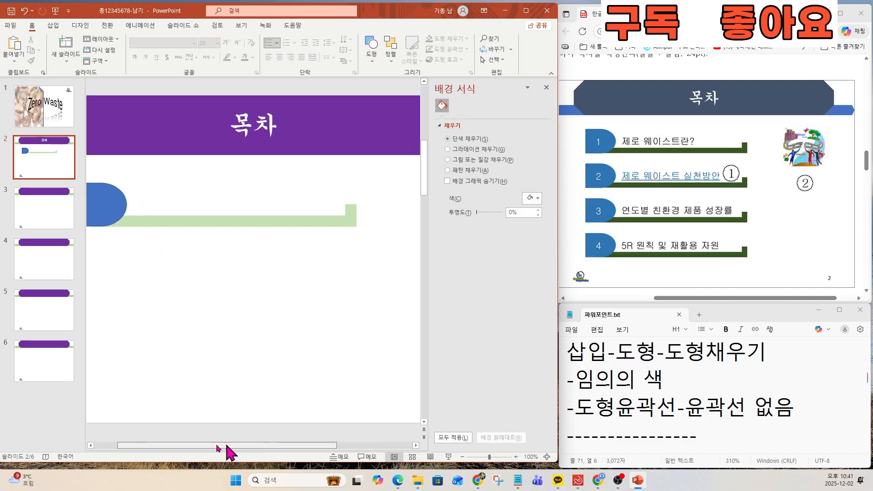
{"action": "left_click_drag", "start_coordinate": [218, 448], "coordinate": [182, 448]}
{"action": "scroll", "coordinate": [201, 253], "scroll_direction": "up", "scroll_amount": 3}
{"action": "left_click", "coordinate": [157, 200]}
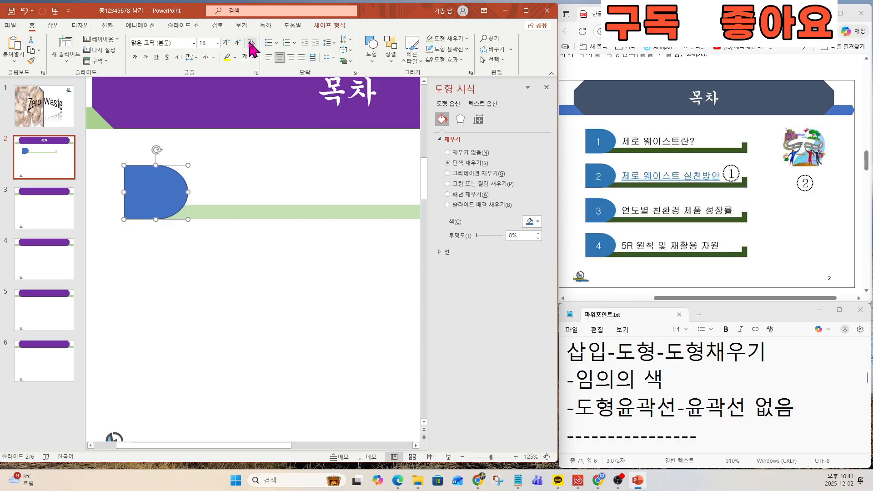
{"action": "left_click", "coordinate": [328, 26]}
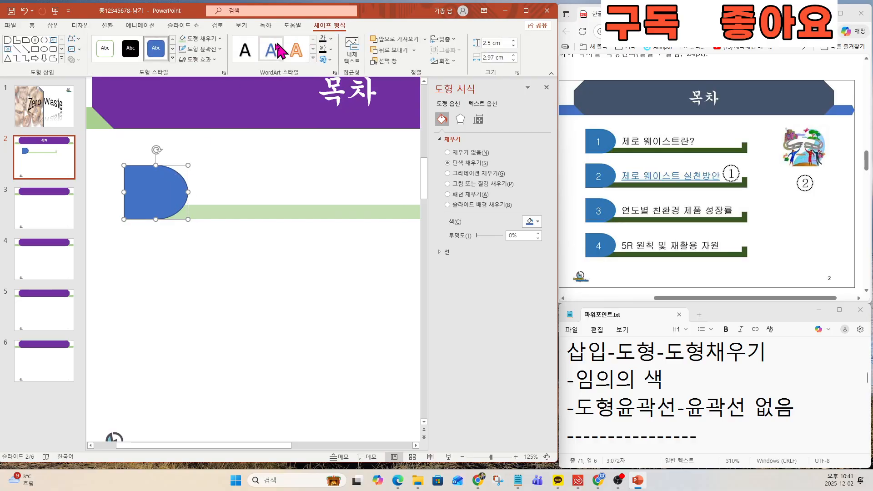
{"action": "left_click", "coordinate": [214, 40]}
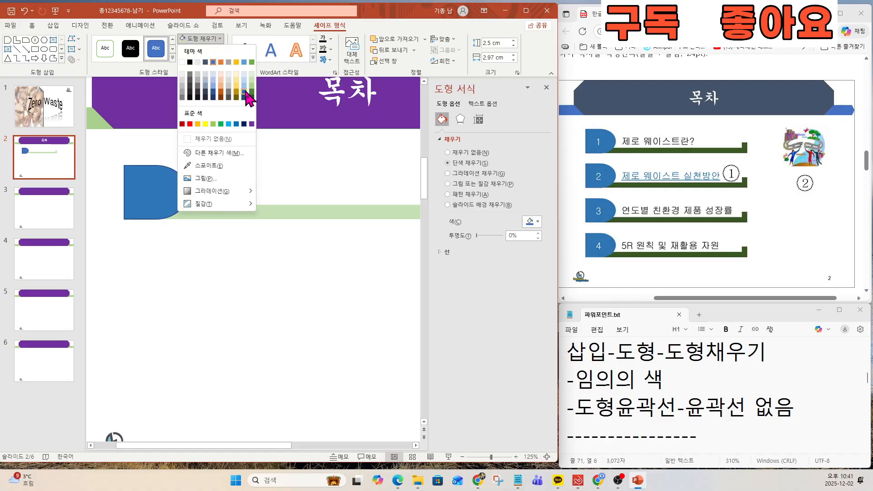
{"action": "left_click", "coordinate": [222, 92]}
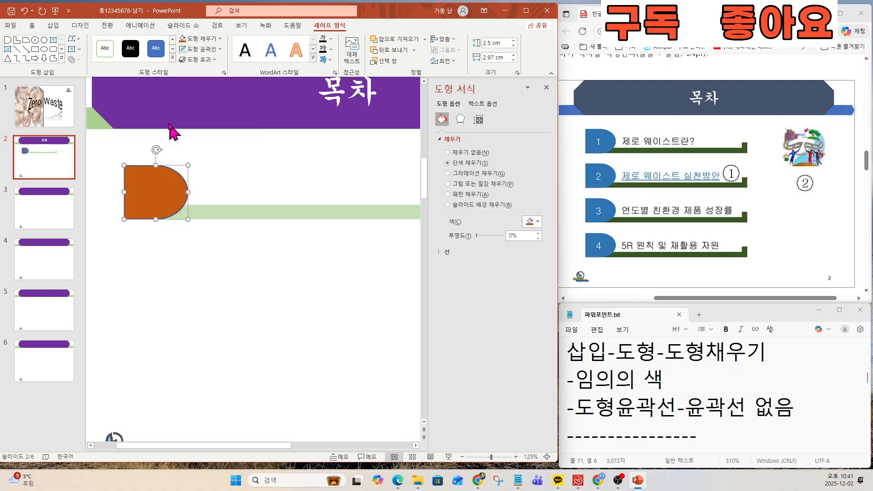
{"action": "left_click", "coordinate": [200, 49]}
{"action": "left_click", "coordinate": [207, 148]}
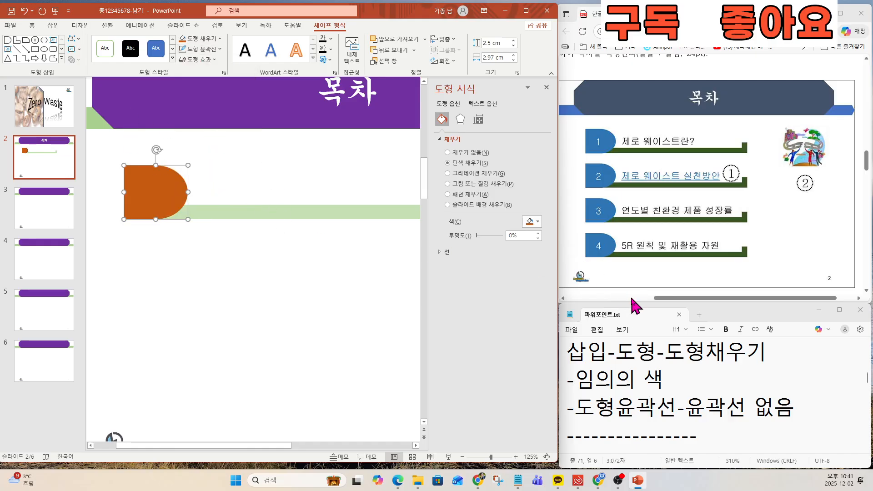
- Check the contents font requirement on the exam sheet, set the orange shape's font to 굴림 24 pt and enter "1"
{"action": "scroll", "coordinate": [727, 187], "scroll_direction": "up", "scroll_amount": 3}
{"action": "left_click_drag", "start_coordinate": [666, 178], "coordinate": [709, 177]}
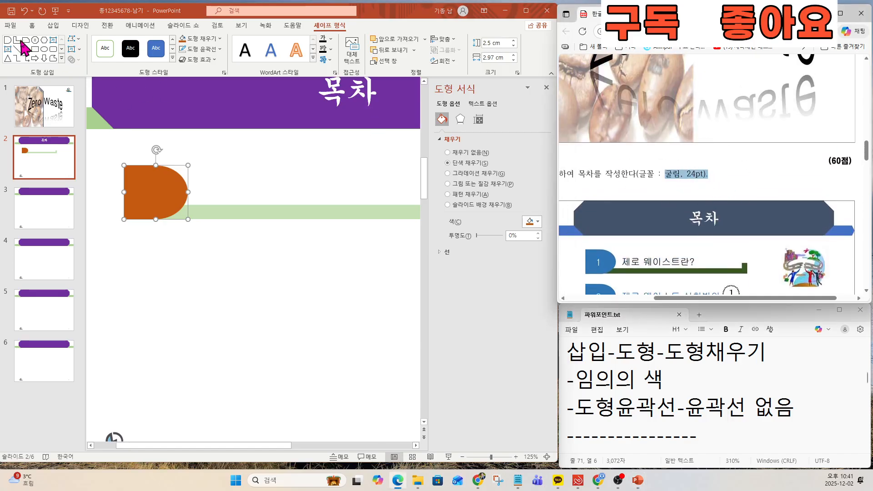
{"action": "left_click", "coordinate": [32, 25]}
{"action": "left_click", "coordinate": [175, 43]}
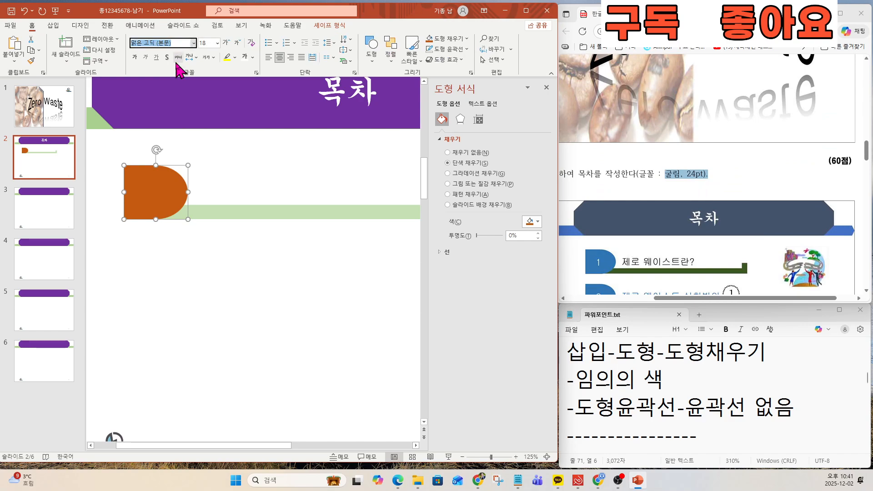
{"action": "type", "text": "굴림"}
{"action": "key", "text": "Return"}
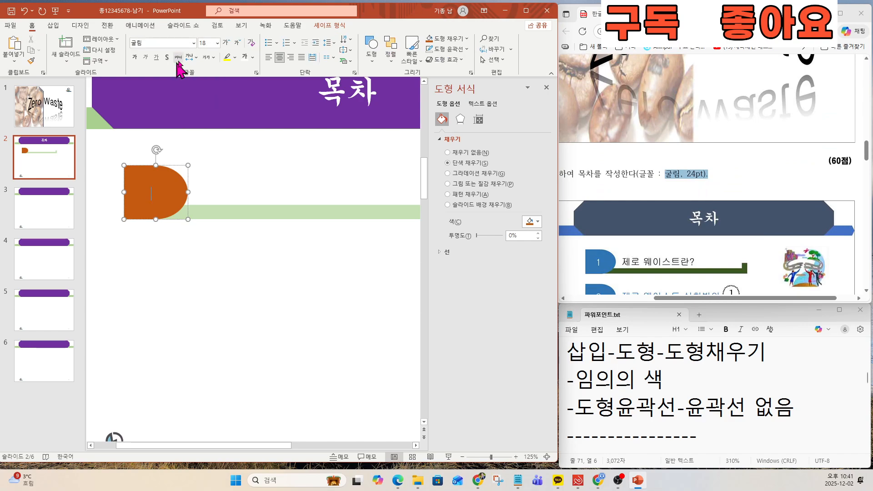
{"action": "left_click", "coordinate": [205, 43]}
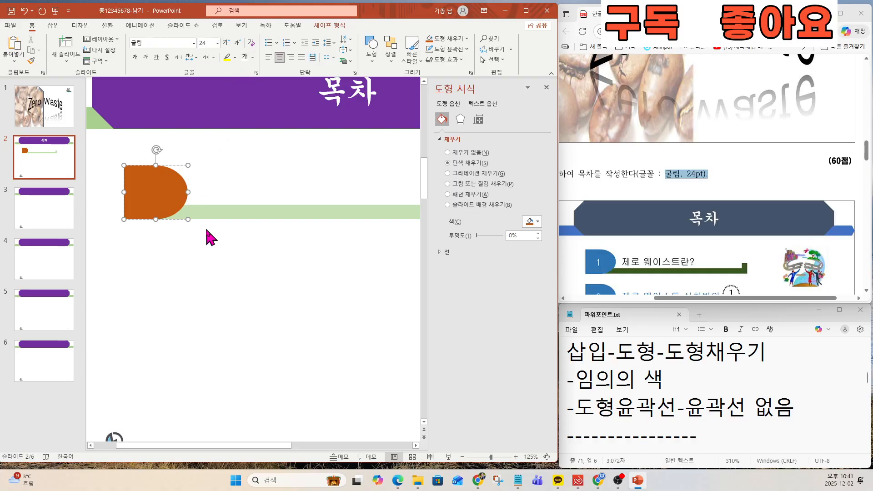
{"action": "type", "text": "1"}
{"action": "left_click", "coordinate": [157, 265]}
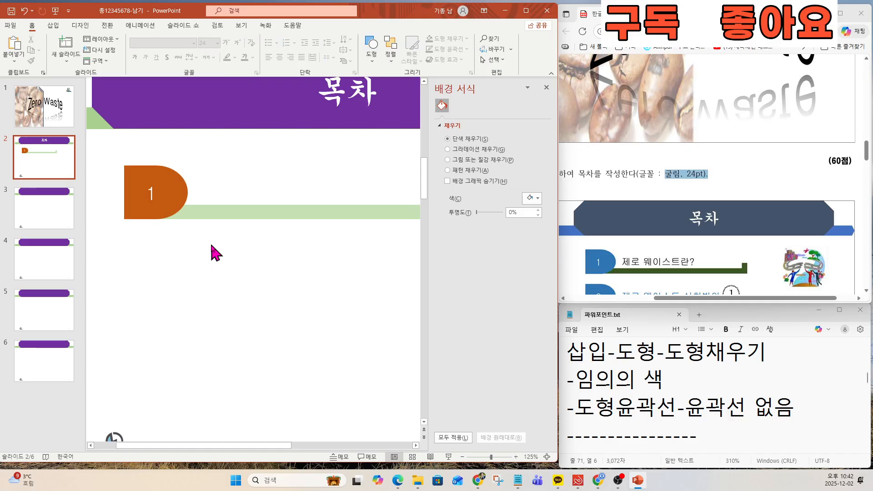
- Insert a text box just below the green bar and enter "제로 웨이스트란?"
{"action": "scroll", "coordinate": [211, 245], "scroll_direction": "down", "scroll_amount": 3}
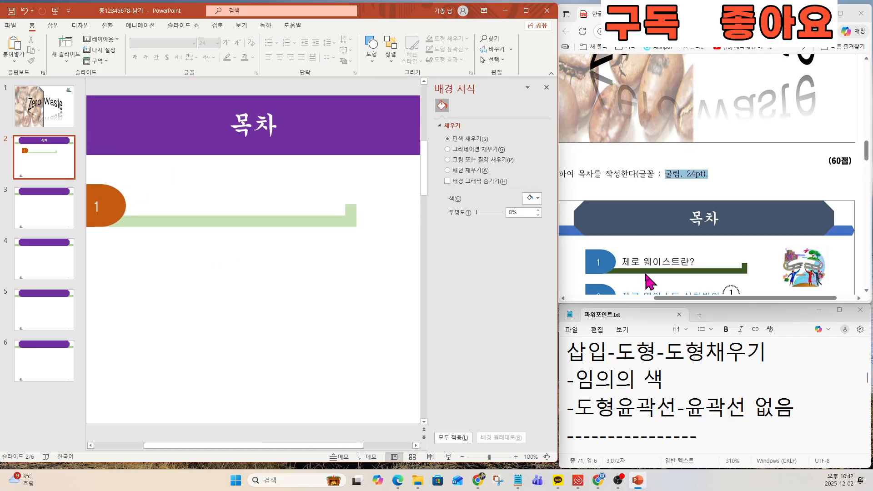
{"action": "left_click", "coordinate": [57, 26]}
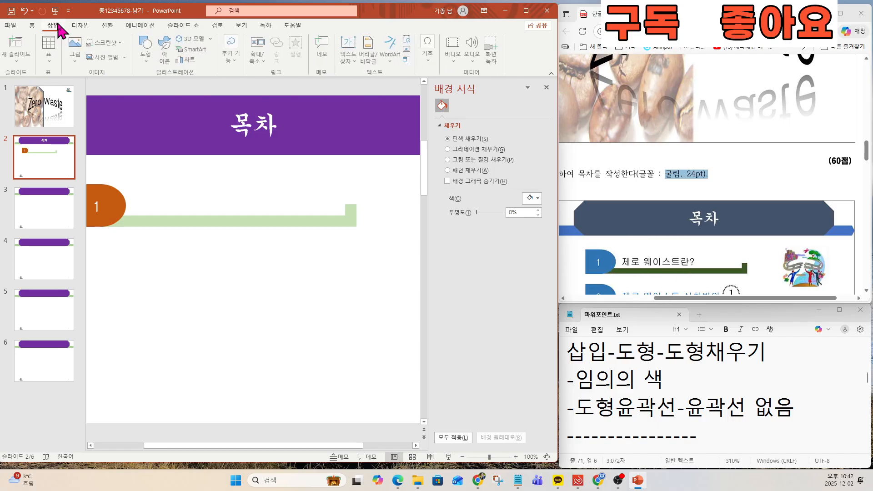
{"action": "left_click", "coordinate": [147, 50]}
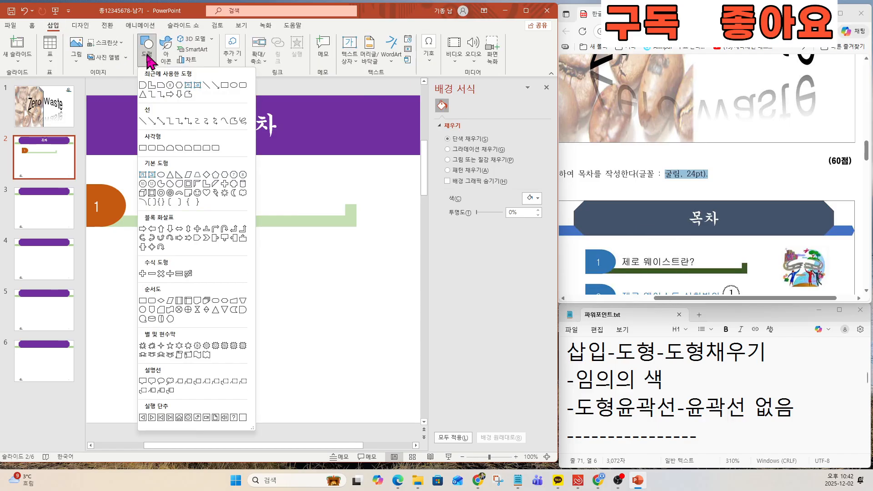
{"action": "left_click", "coordinate": [143, 175]}
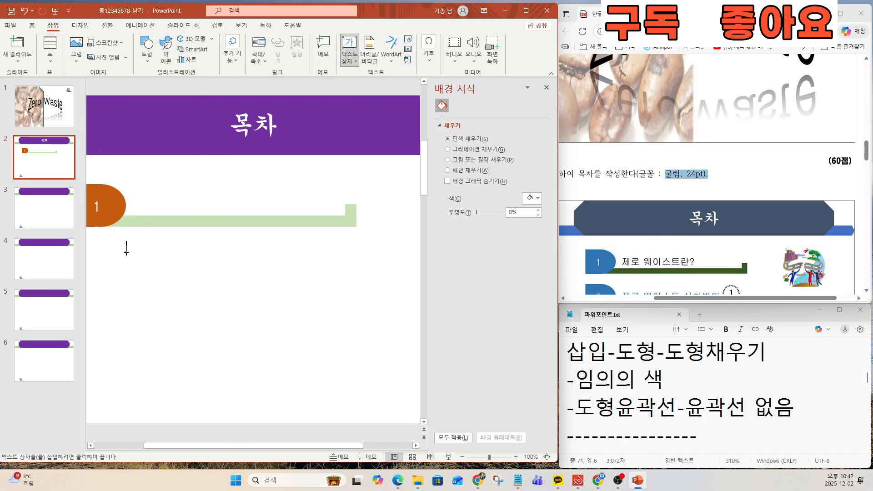
{"action": "left_click_drag", "start_coordinate": [126, 244], "coordinate": [340, 269]}
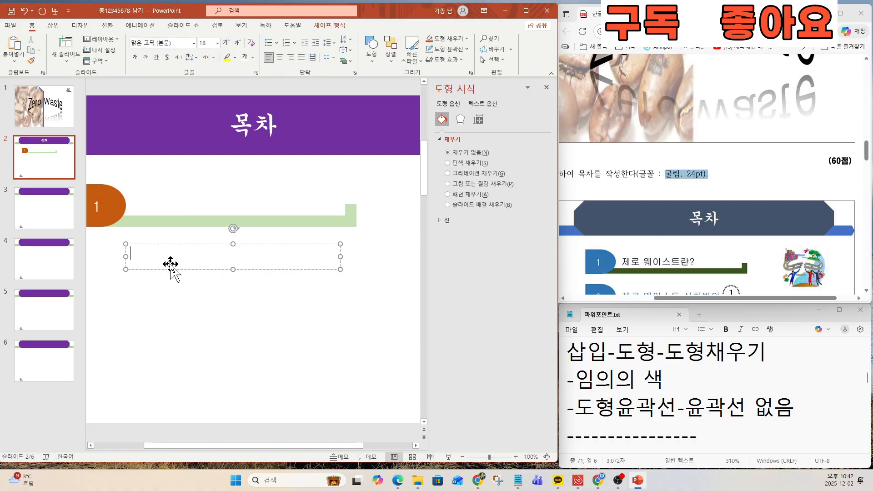
{"action": "type", "text": "제로"}
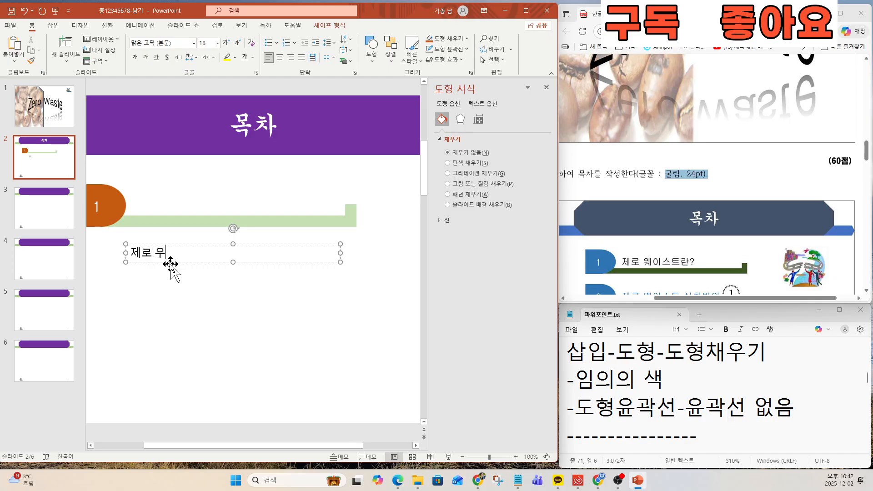
{"action": "type", "text": " 웨이스트란?"}
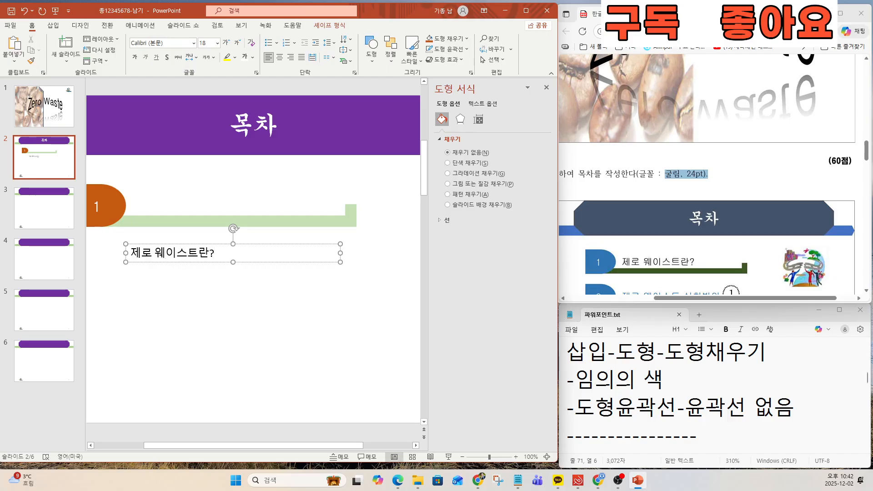
- Set the "제로 웨이스트란?" text to 굴림, 24 pt
{"action": "scroll", "coordinate": [172, 287], "scroll_direction": "up", "scroll_amount": 10}
{"action": "left_click_drag", "start_coordinate": [250, 446], "coordinate": [214, 445]}
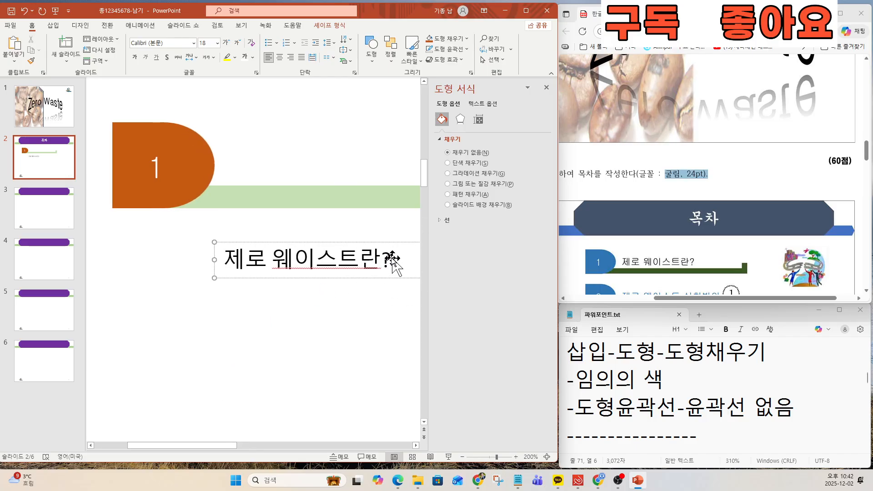
{"action": "left_click_drag", "start_coordinate": [388, 258], "coordinate": [230, 258]}
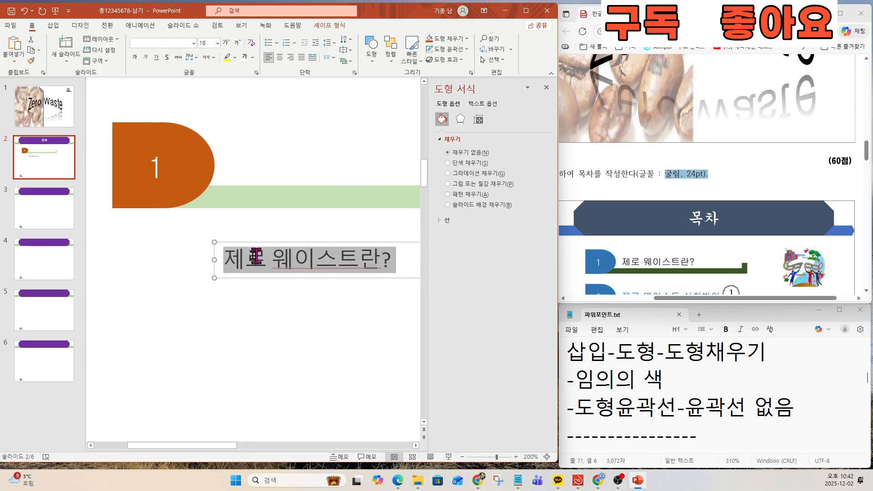
{"action": "left_click", "coordinate": [163, 42]}
{"action": "type", "text": "굴리ㅁ"}
{"action": "key", "text": "Return"}
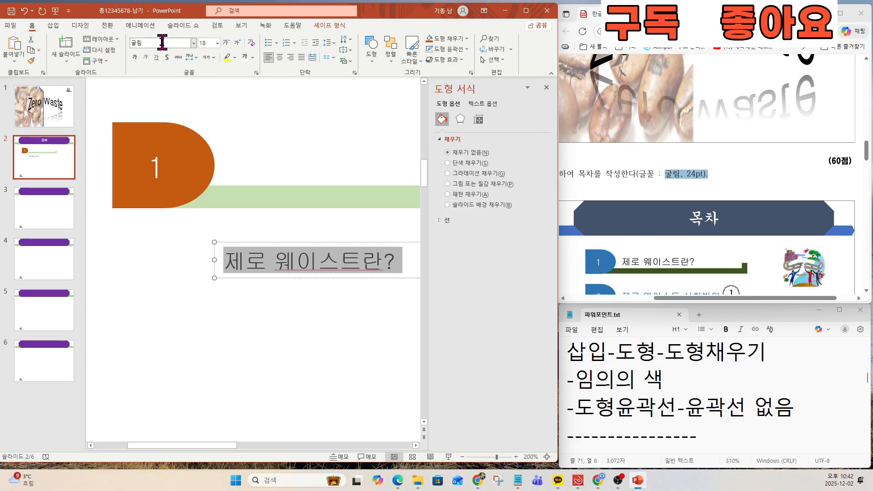
{"action": "left_click", "coordinate": [204, 42]}
{"action": "type", "text": "2"}
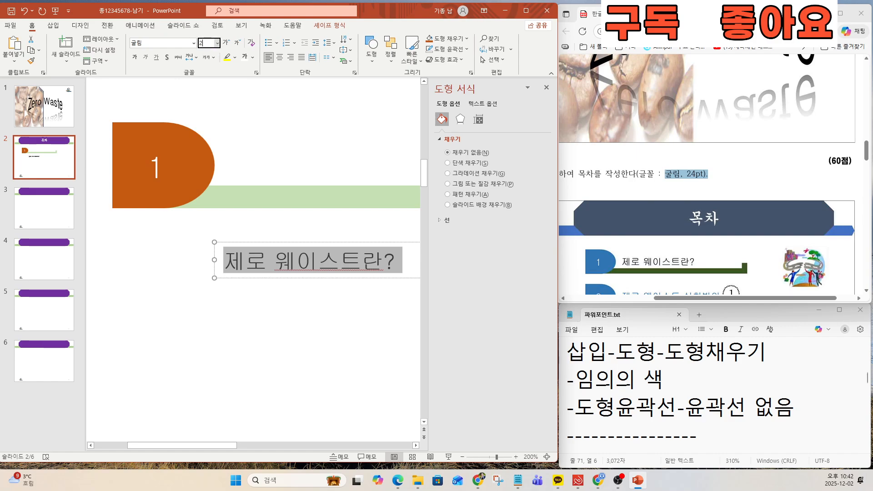
{"action": "type", "text": "4"}
{"action": "key", "text": "Return"}
{"action": "scroll", "coordinate": [285, 267], "scroll_direction": "down", "scroll_amount": 10}
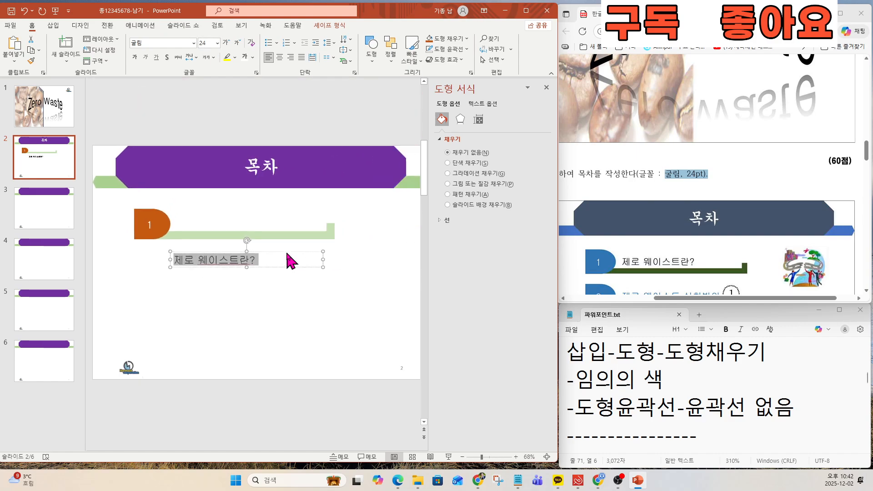
{"action": "left_click", "coordinate": [305, 260]}
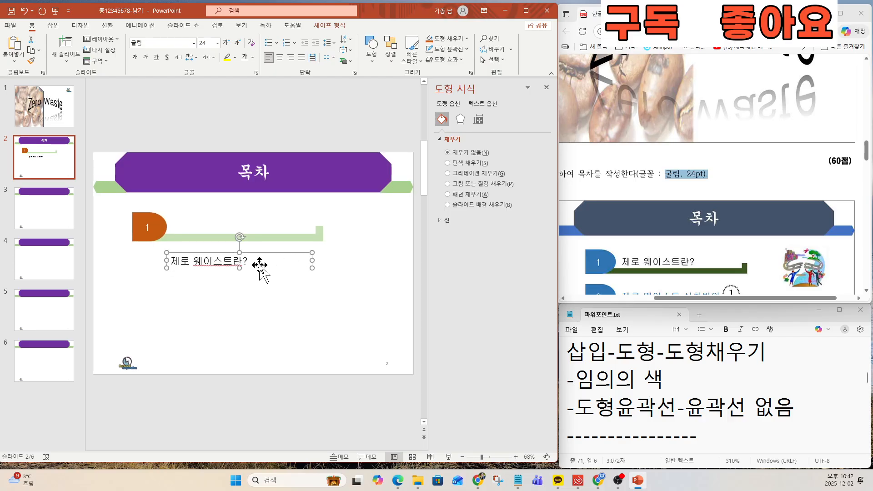
- Move the "제로 웨이스트란?" text box onto the green bar and select all three objects of the first contents item
{"action": "left_click_drag", "start_coordinate": [253, 265], "coordinate": [255, 227]}
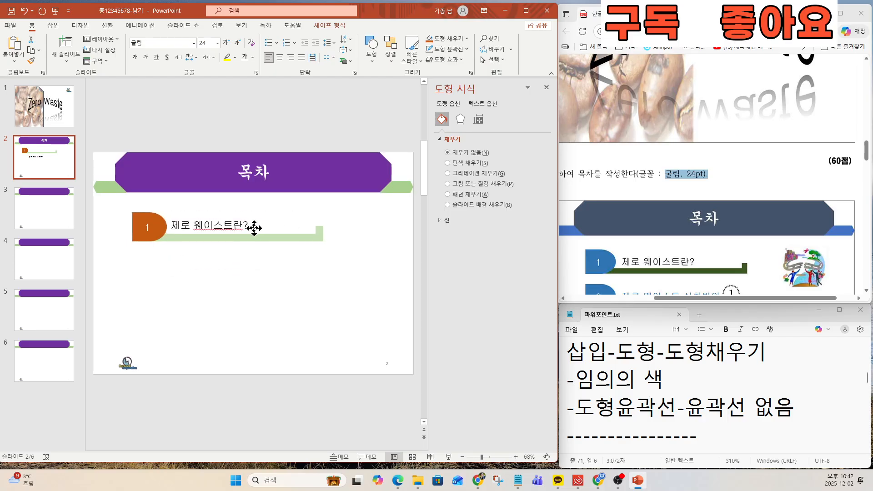
{"action": "left_click", "coordinate": [237, 268]}
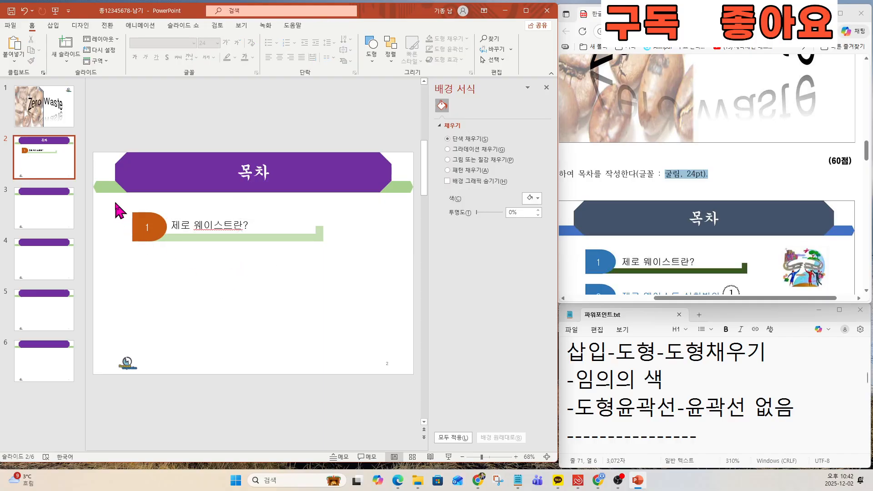
{"action": "left_click_drag", "start_coordinate": [113, 199], "coordinate": [381, 276]}
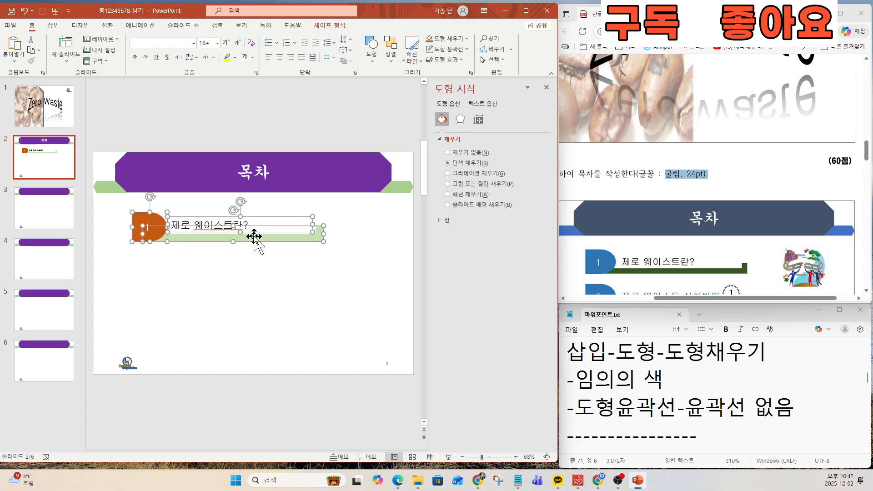
- Read the instructions in the Notepad notes on selecting and duplicating the contents item shapes
{"action": "left_click", "coordinate": [618, 406]}
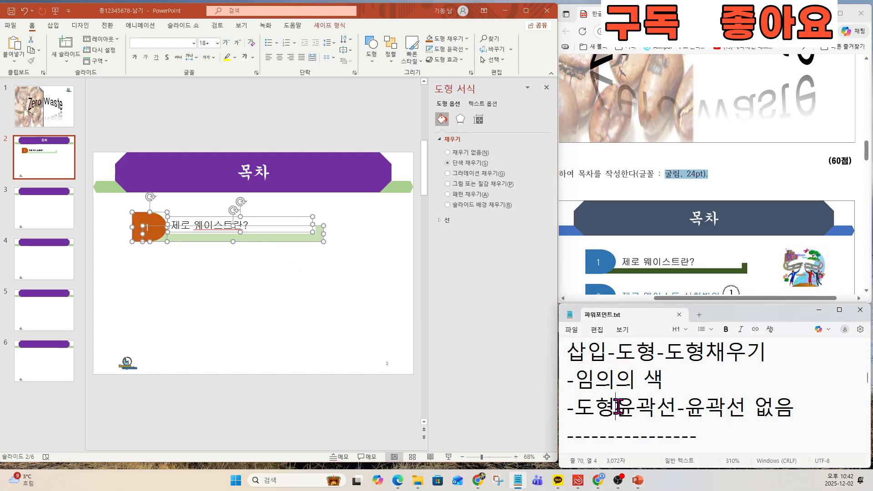
{"action": "key", "text": "Down"}
{"action": "key", "text": "Down"}
{"action": "key", "text": "Down"}
{"action": "key", "text": "Down"}
{"action": "key", "text": "Down"}
{"action": "key", "text": "Down"}
{"action": "key", "text": "Down"}
{"action": "key", "text": "Down"}
{"action": "key", "text": "Down"}
{"action": "key", "text": "Down"}
{"action": "key", "text": "Down"}
{"action": "key", "text": "Down"}
{"action": "key", "text": "Down"}
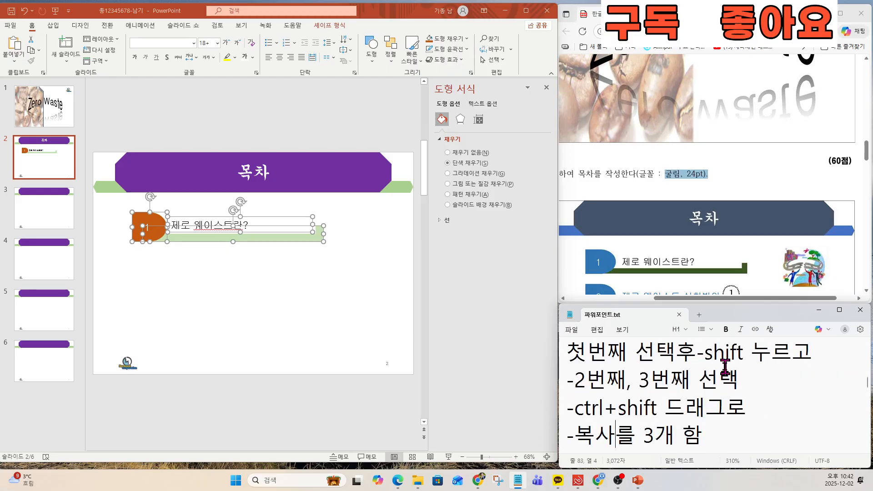
- Duplicate the selected contents item three times straight down, forming four evenly spaced rows
{"action": "left_click", "coordinate": [203, 237]}
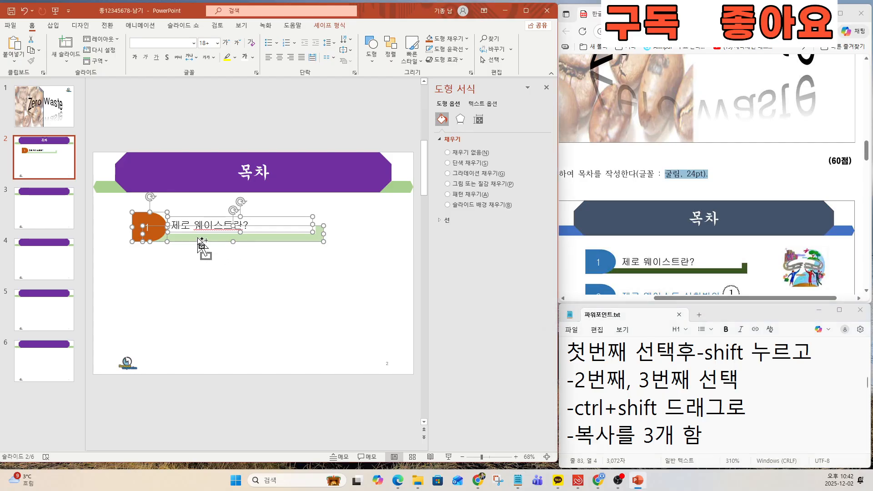
{"action": "left_click_drag", "start_coordinate": [197, 237], "coordinate": [195, 346]}
- Check the numbering on the exam sheet and number the three copied orange shapes 2, 3 and 4
{"action": "scroll", "coordinate": [681, 255], "scroll_direction": "down", "scroll_amount": 3, "text": "ctrl"}
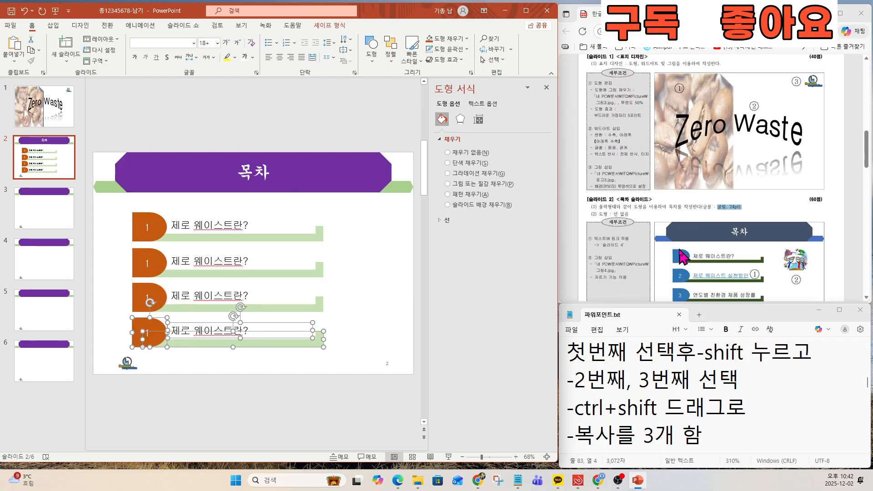
{"action": "scroll", "coordinate": [696, 227], "scroll_direction": "down", "scroll_amount": 4}
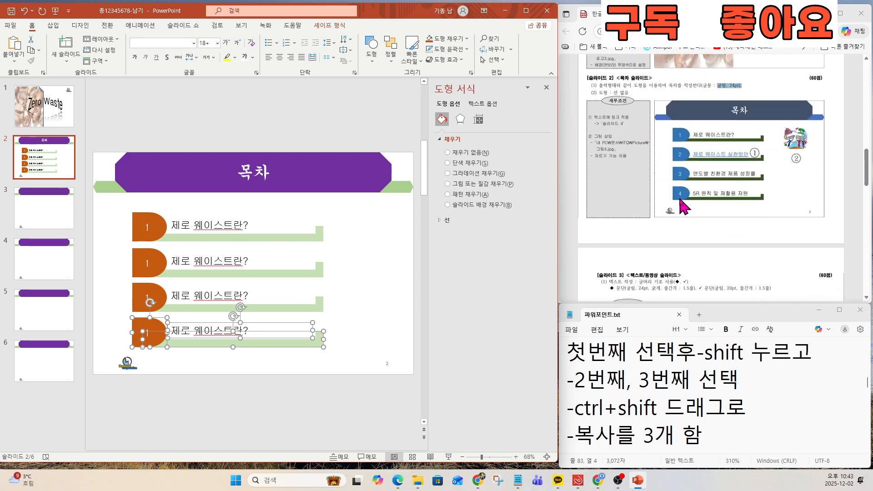
{"action": "double_click", "coordinate": [148, 263]}
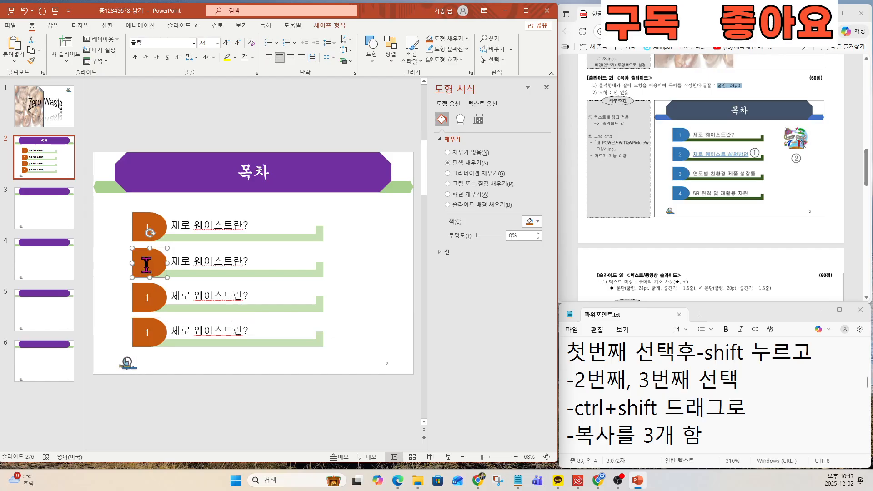
{"action": "type", "text": "2"}
{"action": "double_click", "coordinate": [148, 294]}
{"action": "type", "text": "3"}
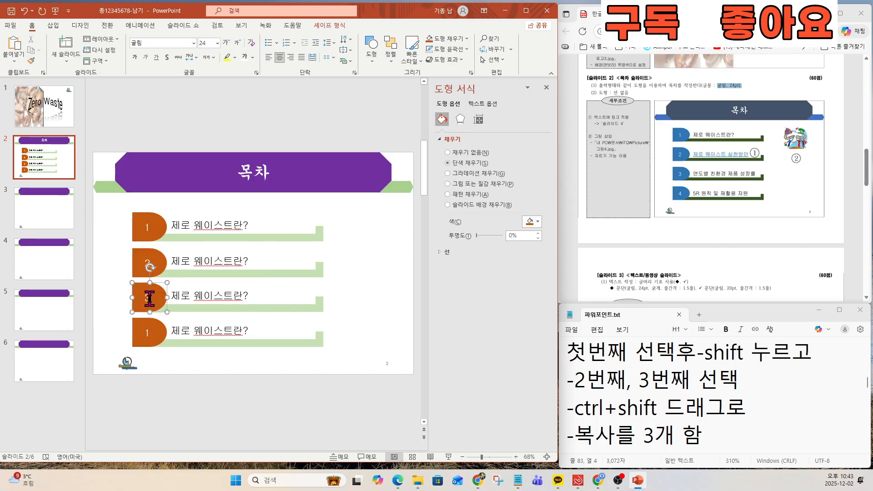
{"action": "double_click", "coordinate": [146, 333]}
{"action": "type", "text": "4"}
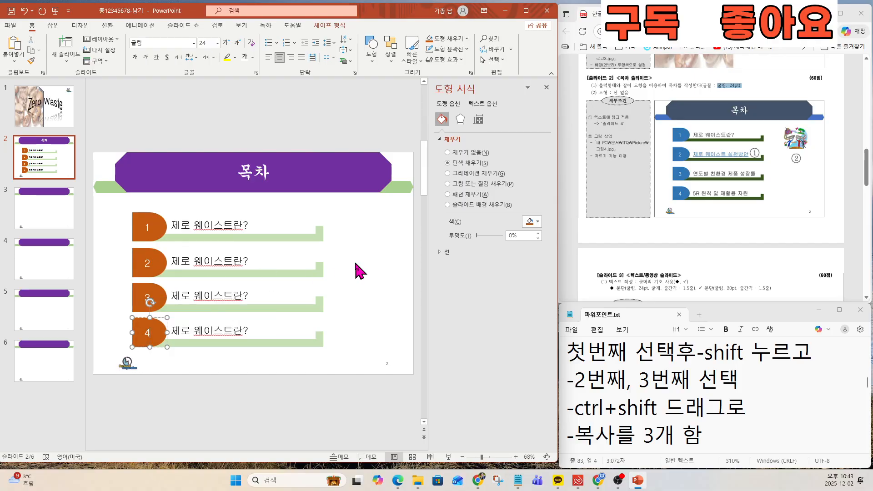
- Change the second contents item's text to "제로 웨이스트 실천방안"
{"action": "scroll", "coordinate": [786, 197], "scroll_direction": "up", "scroll_amount": 3}
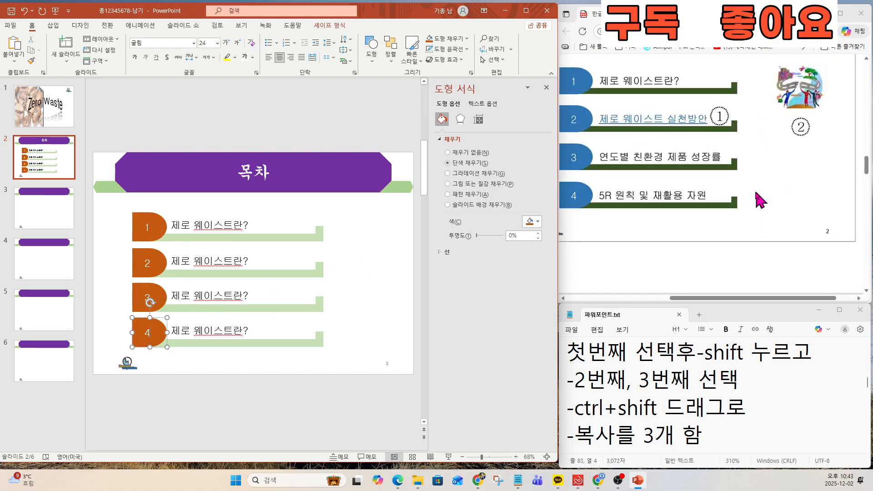
{"action": "left_click", "coordinate": [197, 263]}
{"action": "left_click_drag", "start_coordinate": [196, 263], "coordinate": [246, 262]}
{"action": "left_click", "coordinate": [230, 260]}
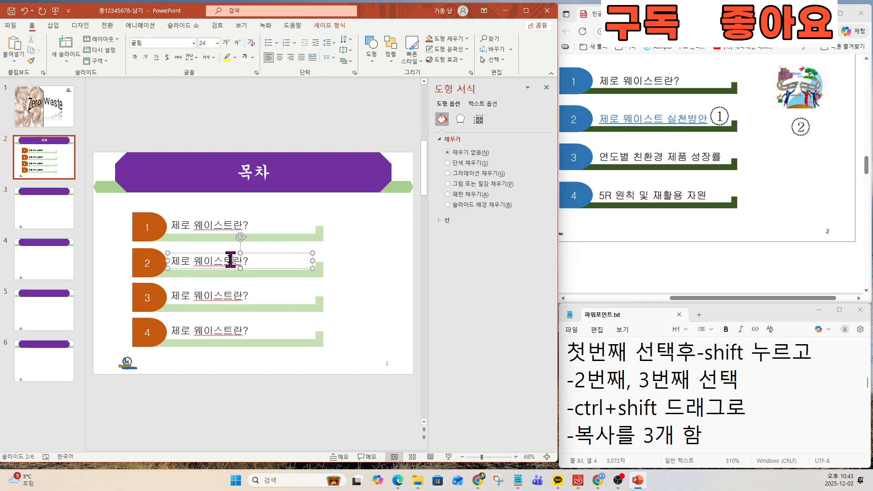
{"action": "type", "text": "실천방안"}
{"action": "key", "text": "Delete"}
{"action": "key", "text": "Delete"}
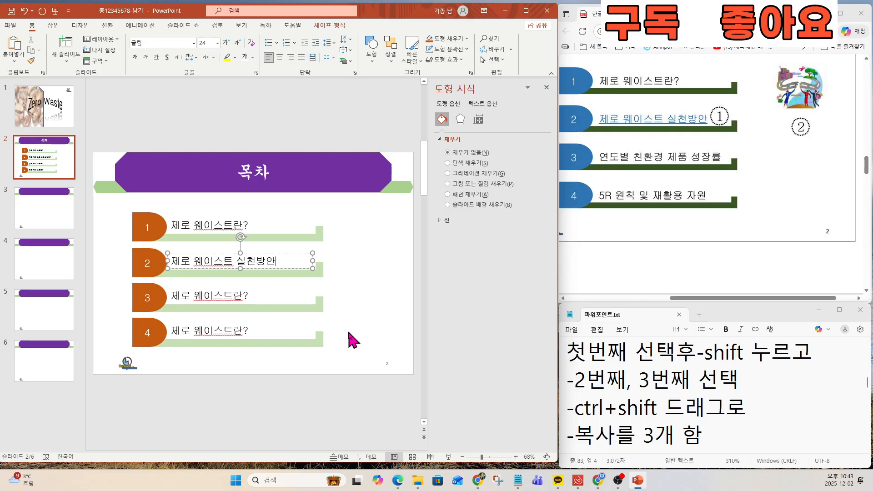
- Replace the third contents item's text with "연도별 친환경 제품 성장률"
{"action": "left_click_drag", "start_coordinate": [172, 295], "coordinate": [250, 296]}
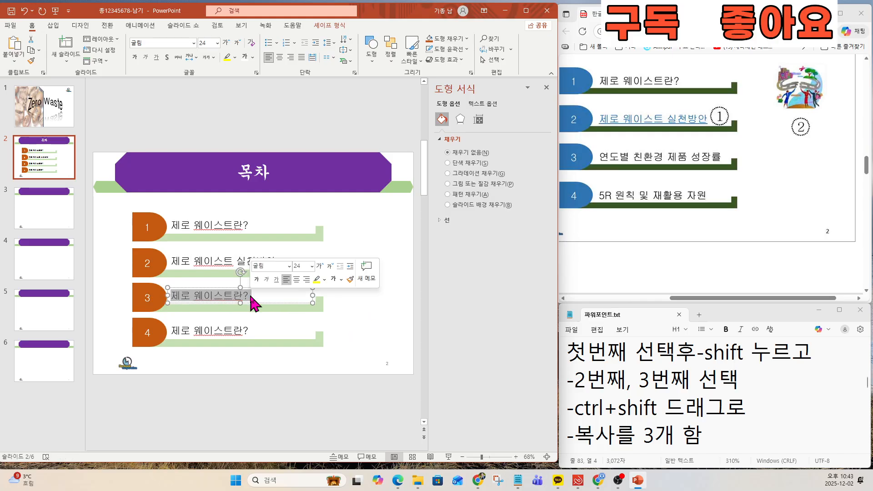
{"action": "type", "text": "연도별 친환경 제품 성장률"}
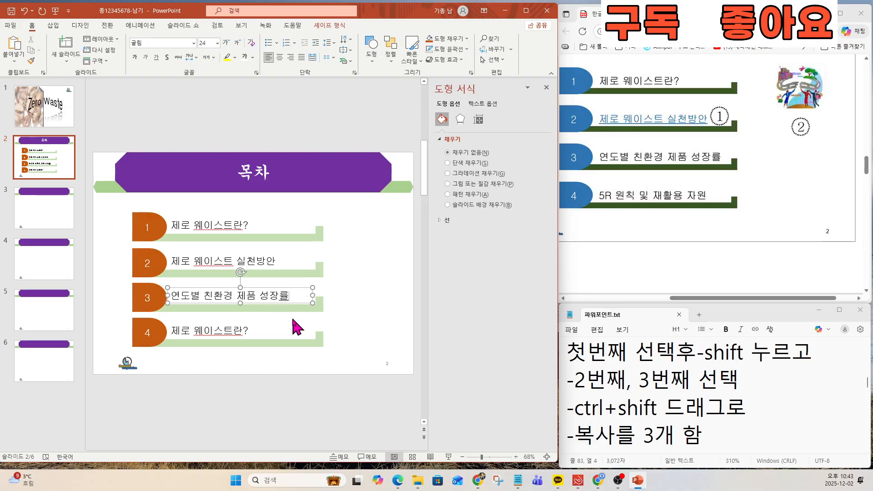
- Select the text of the fourth contents item for replacement
{"action": "left_click_drag", "start_coordinate": [172, 331], "coordinate": [253, 329]}
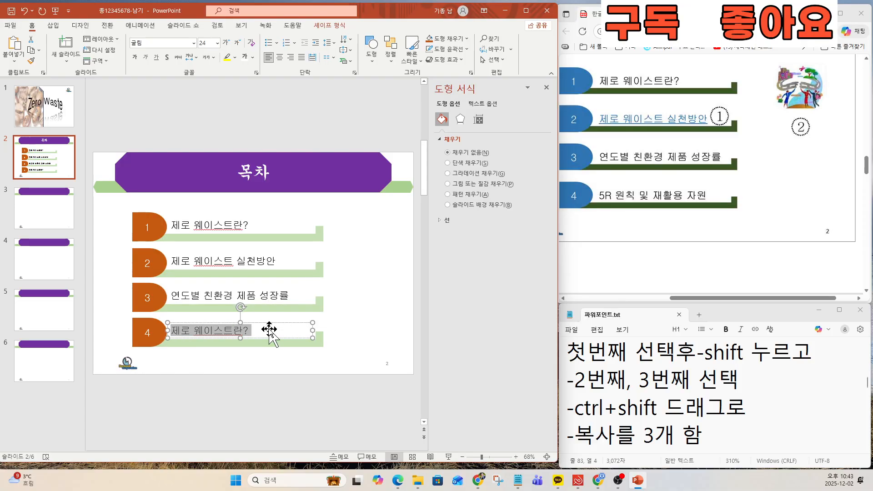
- Replace the text of the fourth contents item with "5R 원칙 및 재활용 자원"
{"action": "key", "text": "BackSpace"}
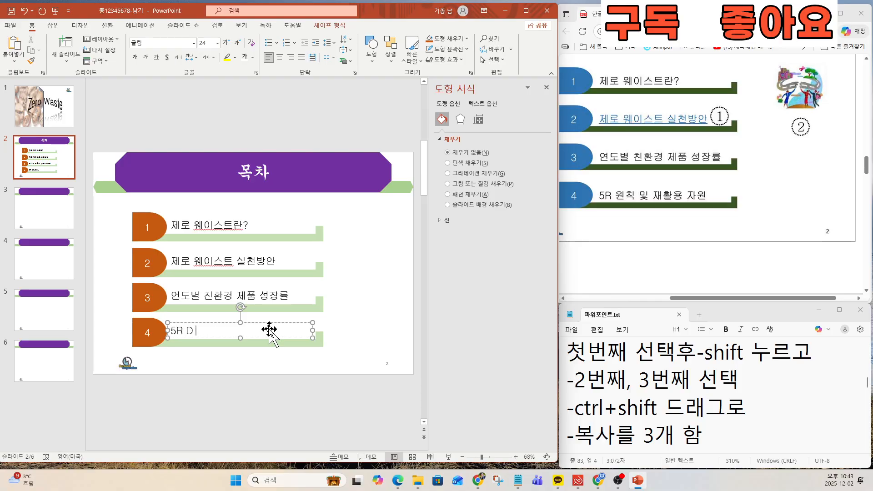
{"action": "type", "text": "5R 원칙 및 재활용 자"}
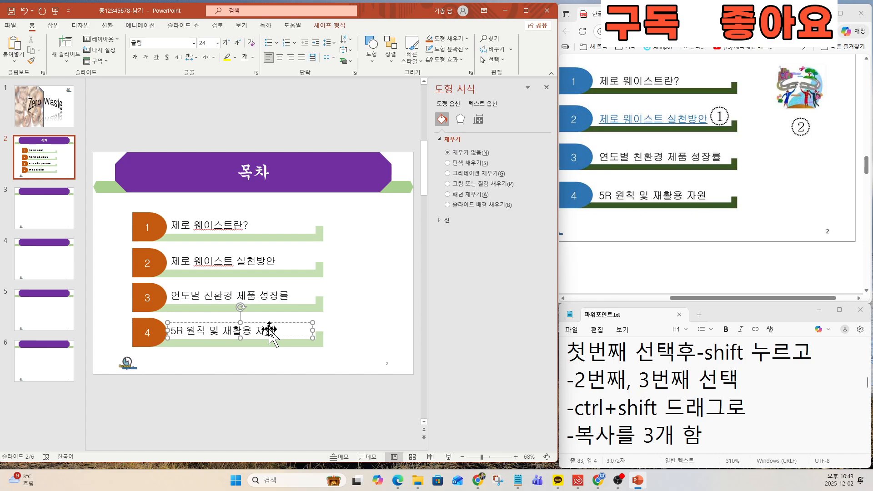
{"action": "key", "text": "ctrl"}
{"action": "key", "text": "ctrl"}
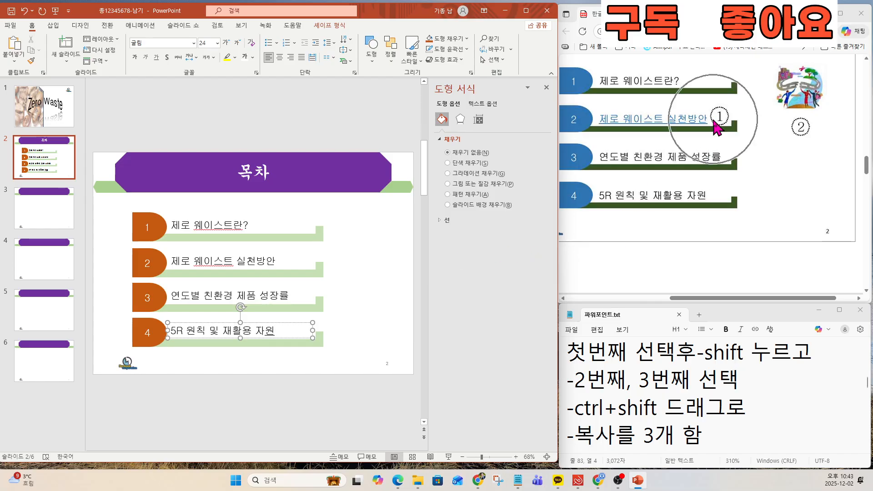
- Read the instructions for adding a hyperlink to text in the 파워포인트.txt notes
{"action": "left_click", "coordinate": [654, 355]}
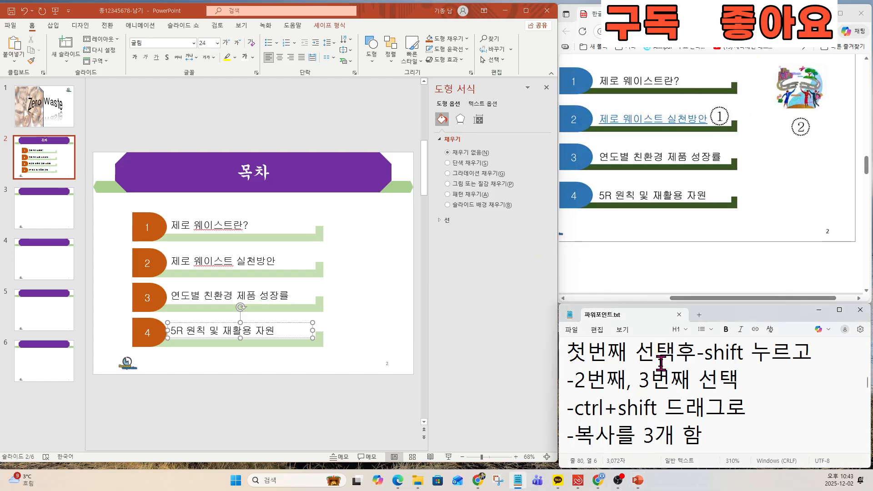
{"action": "key", "text": "Down"}
{"action": "key", "text": "Down"}
{"action": "key", "text": "Down"}
{"action": "key", "text": "Down"}
{"action": "key", "text": "Down"}
{"action": "key", "text": "Down"}
{"action": "key", "text": "Down"}
{"action": "key", "text": "Down"}
{"action": "key", "text": "Down"}
{"action": "key", "text": "Down"}
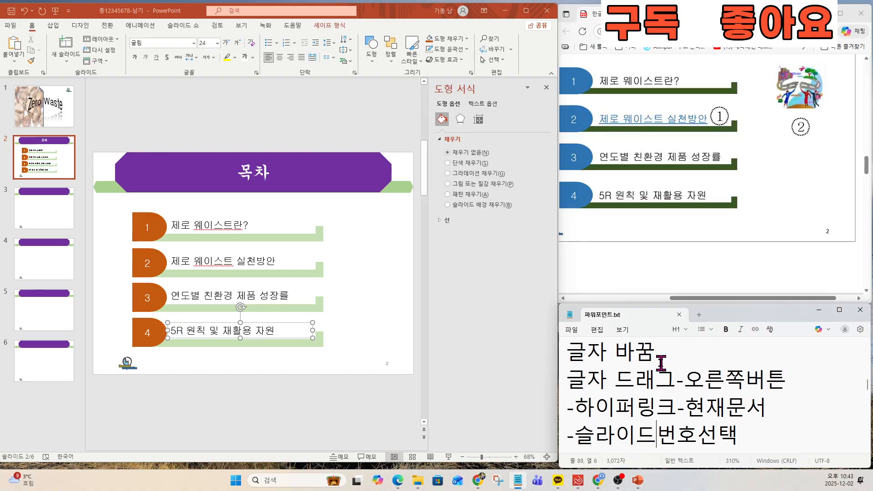
- Link the second contents item's text "제로 웨이스트 실천방안" to slide 4 of the current document, as the task sheet requires
{"action": "left_click", "coordinate": [183, 262]}
{"action": "left_click_drag", "start_coordinate": [176, 261], "coordinate": [300, 248]}
{"action": "right_click", "coordinate": [267, 266]}
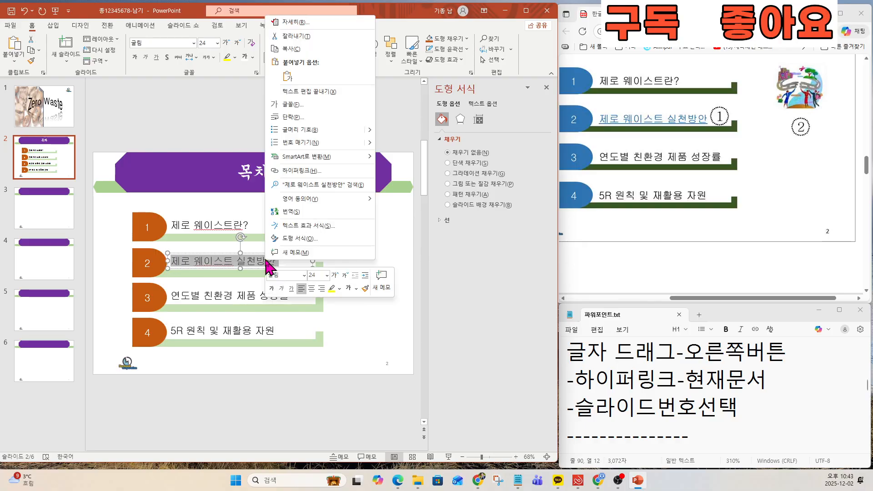
{"action": "left_click", "coordinate": [300, 171]}
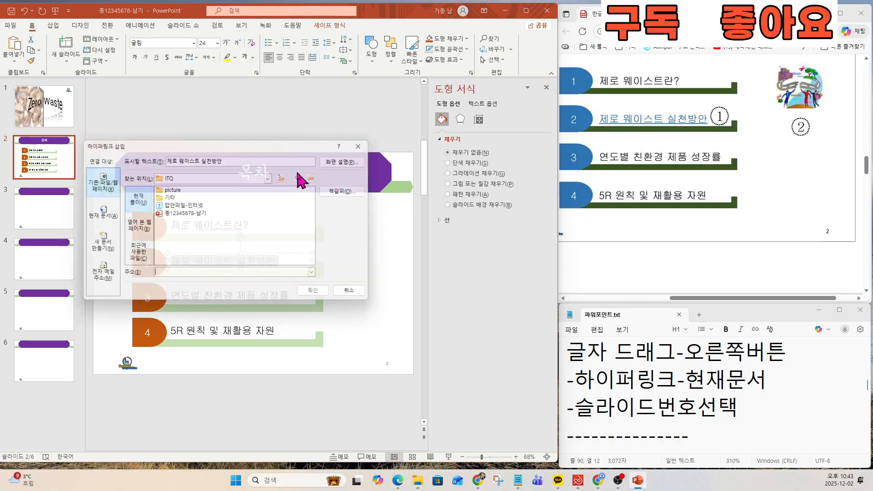
{"action": "left_click", "coordinate": [91, 218]}
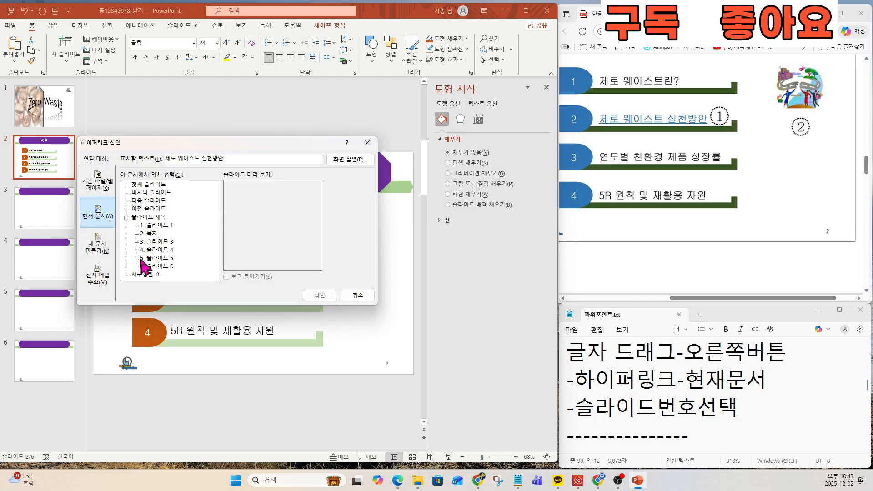
{"action": "left_click_drag", "start_coordinate": [678, 299], "coordinate": [584, 253]}
{"action": "scroll", "coordinate": [614, 166], "scroll_direction": "up", "scroll_amount": 5, "text": "ctrl"}
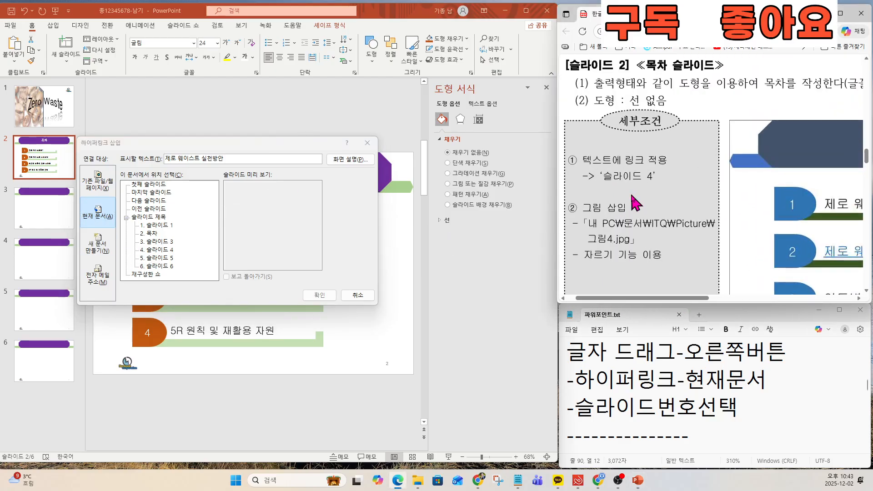
{"action": "left_click_drag", "start_coordinate": [614, 166], "coordinate": [672, 167]}
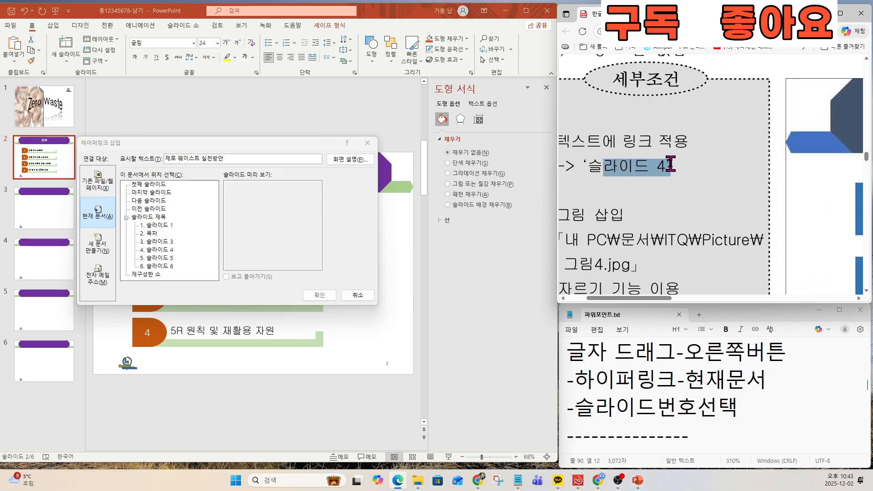
{"action": "left_click", "coordinate": [157, 250]}
{"action": "left_click", "coordinate": [320, 295]}
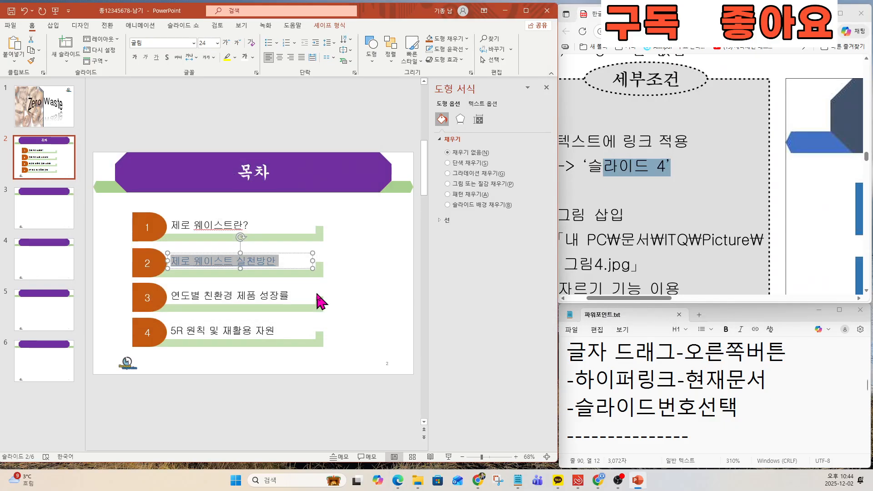
{"action": "left_click", "coordinate": [366, 308]}
- Check the picture insertion requirement in the task sheet and the matching insert-and-crop instructions in the notes
{"action": "left_click_drag", "start_coordinate": [614, 299], "coordinate": [593, 293]}
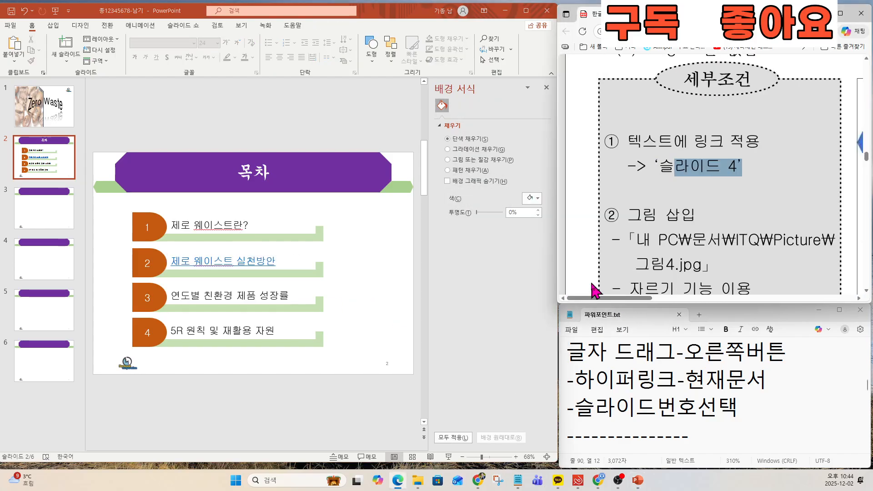
{"action": "scroll", "coordinate": [652, 167], "scroll_direction": "down", "scroll_amount": 3}
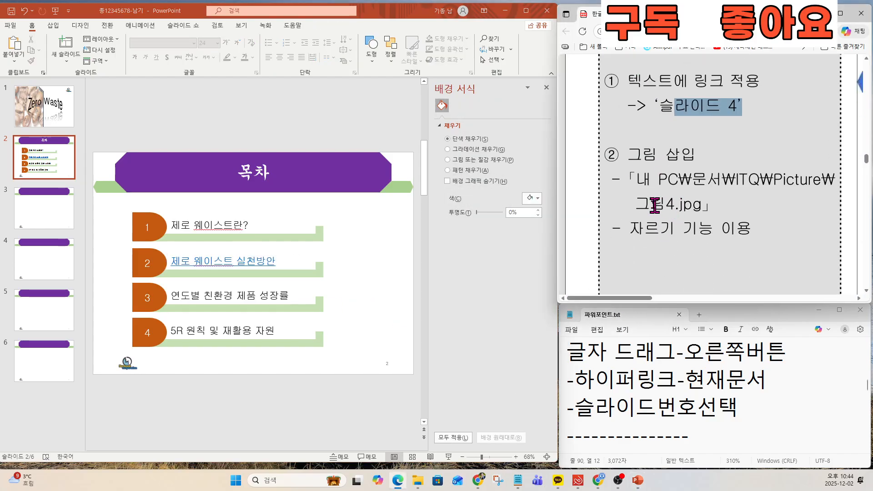
{"action": "left_click_drag", "start_coordinate": [636, 204], "coordinate": [696, 205]}
{"action": "left_click", "coordinate": [608, 408]}
{"action": "key", "text": "Down"}
{"action": "key", "text": "Down"}
{"action": "key", "text": "Down"}
{"action": "key", "text": "Down"}
{"action": "key", "text": "Down"}
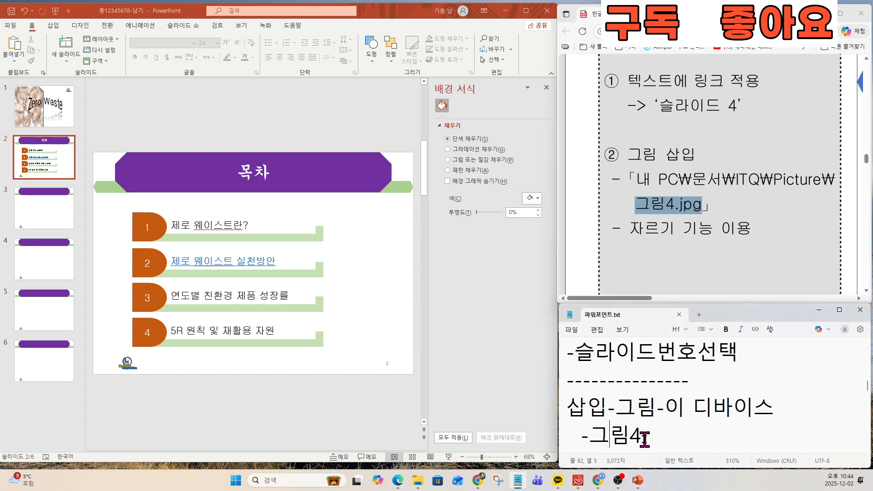
- Insert the picture 그림4 from the ITQ picture folder on this device into the contents slide
{"action": "left_click", "coordinate": [53, 25]}
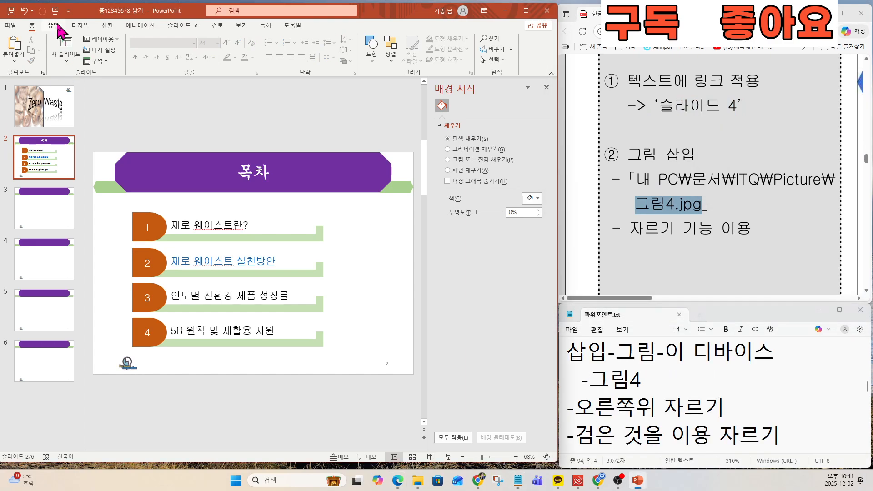
{"action": "left_click", "coordinate": [77, 57]}
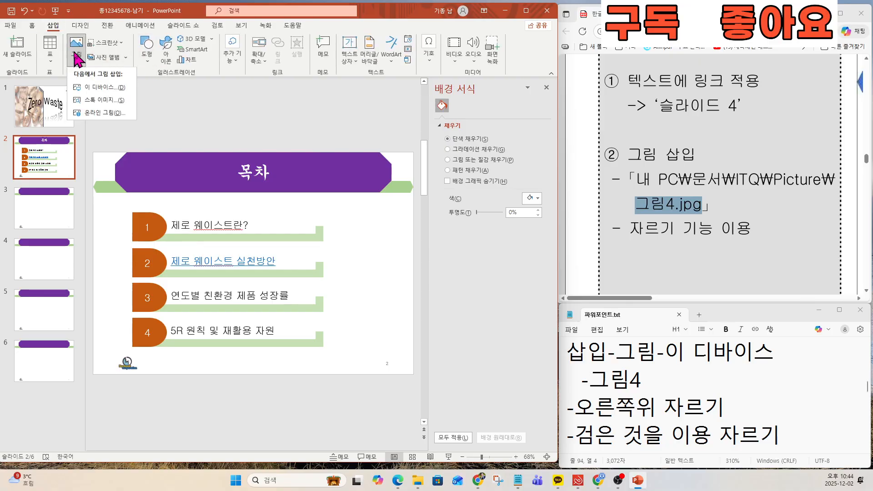
{"action": "left_click", "coordinate": [95, 88]}
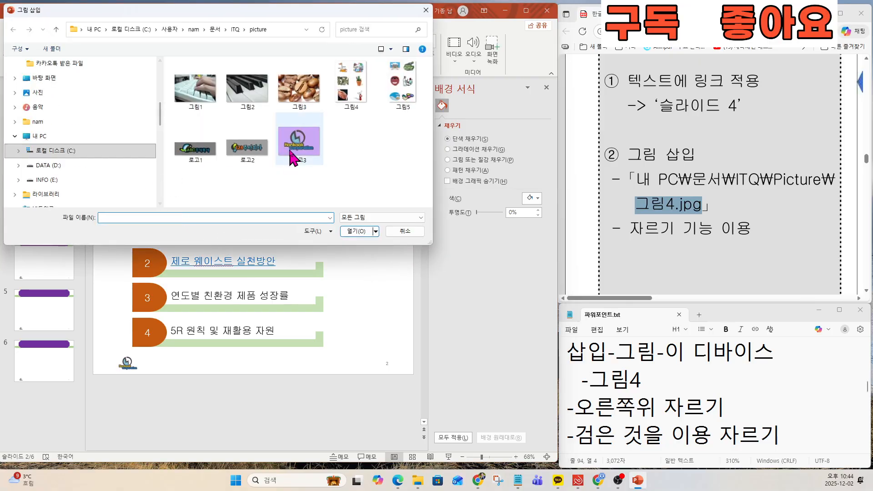
{"action": "double_click", "coordinate": [357, 94]}
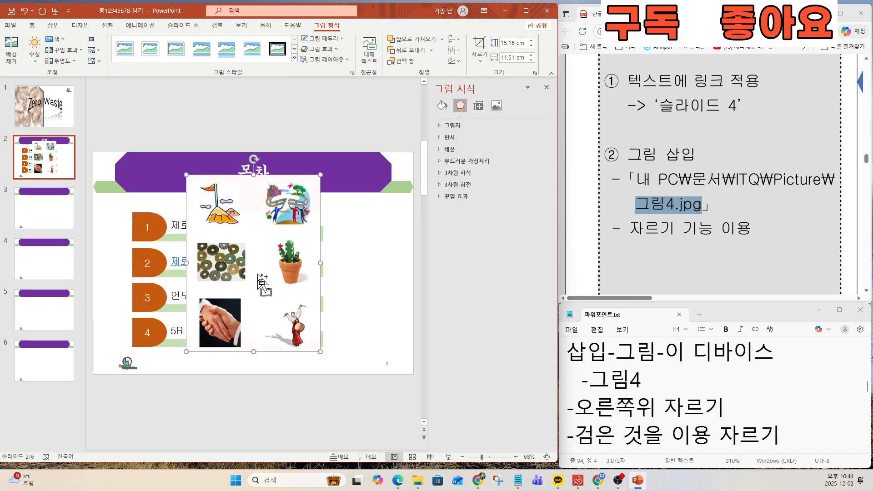
- Start cropping the inserted picture and check the task sheet's sample slide for the illustration to keep
{"action": "scroll", "coordinate": [268, 273], "scroll_direction": "up", "scroll_amount": 3, "text": "ctrl"}
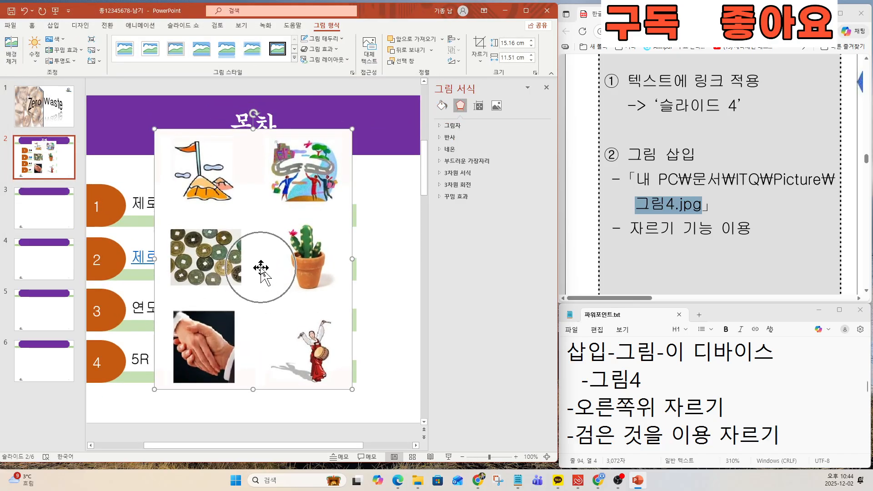
{"action": "left_click", "coordinate": [476, 59]}
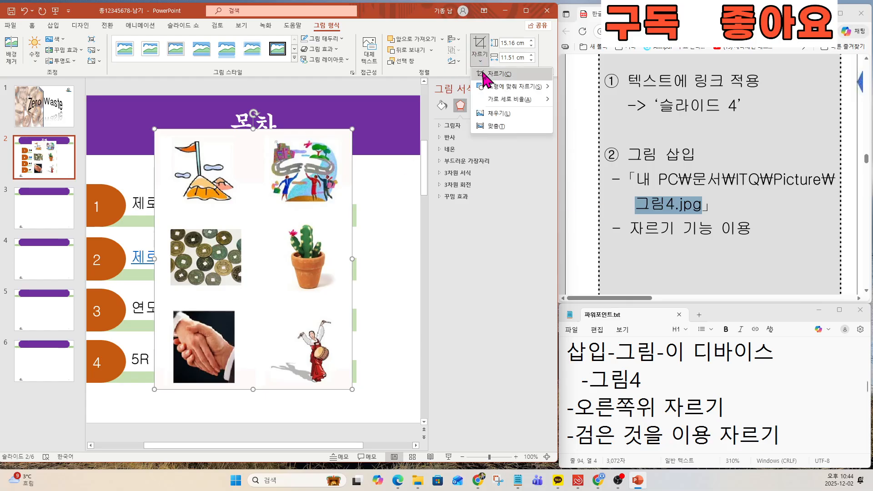
{"action": "left_click", "coordinate": [486, 82]}
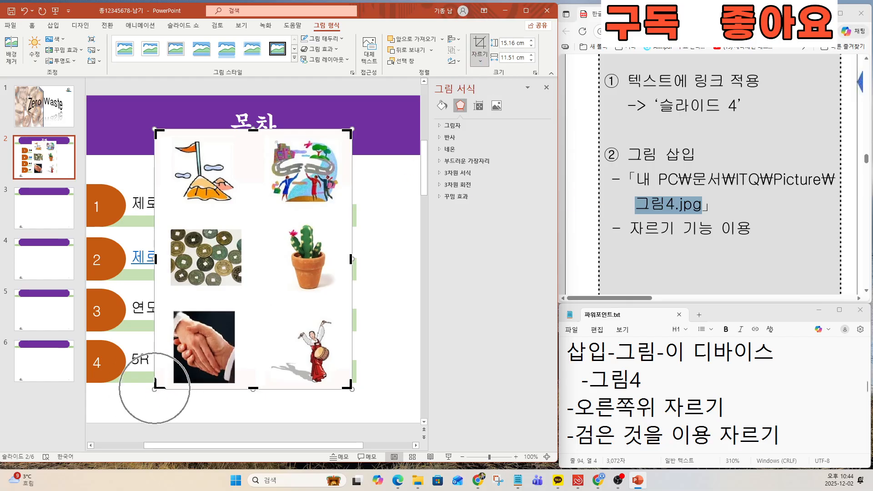
{"action": "left_click_drag", "start_coordinate": [641, 299], "coordinate": [827, 297]}
{"action": "key", "text": "ctrl"}
{"action": "key", "text": "ctrl"}
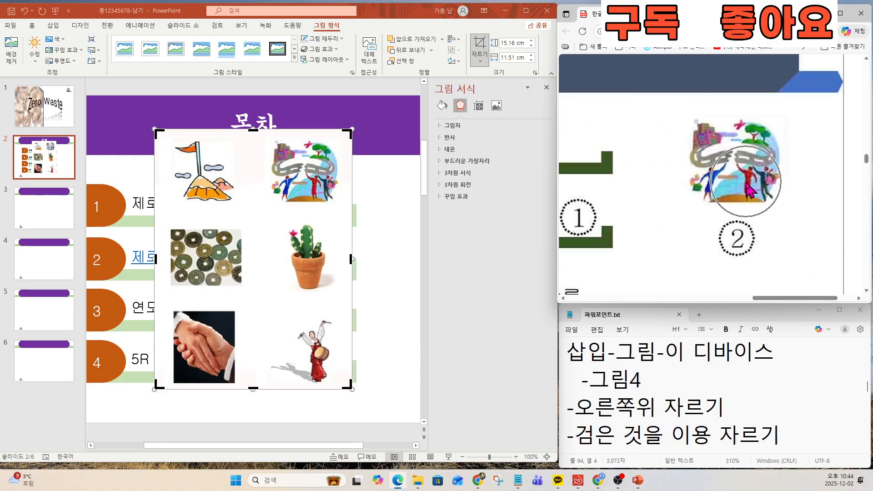
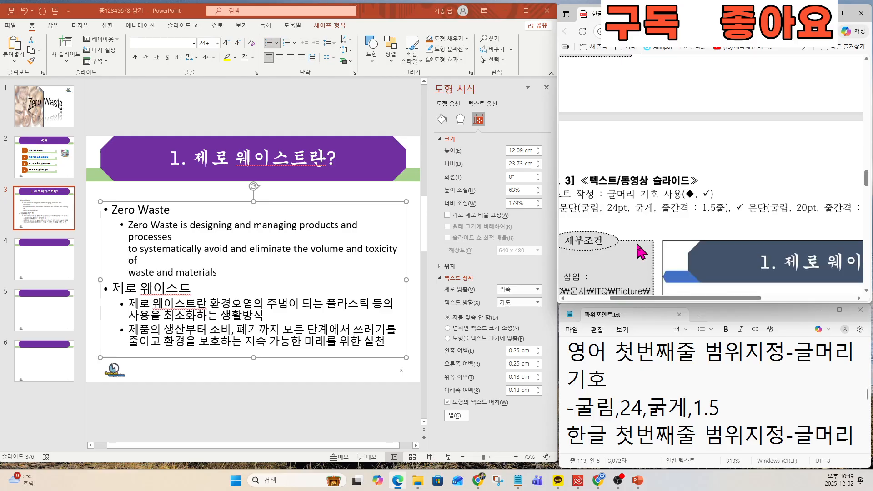
- Give the "Zero Waste" heading line on slide 3 a filled diamond bullet, following the task sheet's paragraph requirements
{"action": "scroll", "coordinate": [640, 249], "scroll_direction": "down", "scroll_amount": 1, "text": "ctrl"}
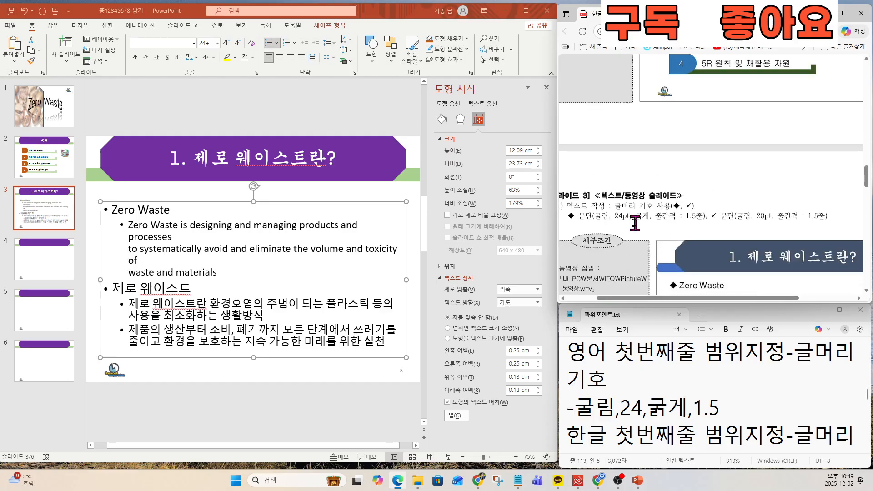
{"action": "scroll", "coordinate": [651, 245], "scroll_direction": "up", "scroll_amount": 2, "text": "ctrl"}
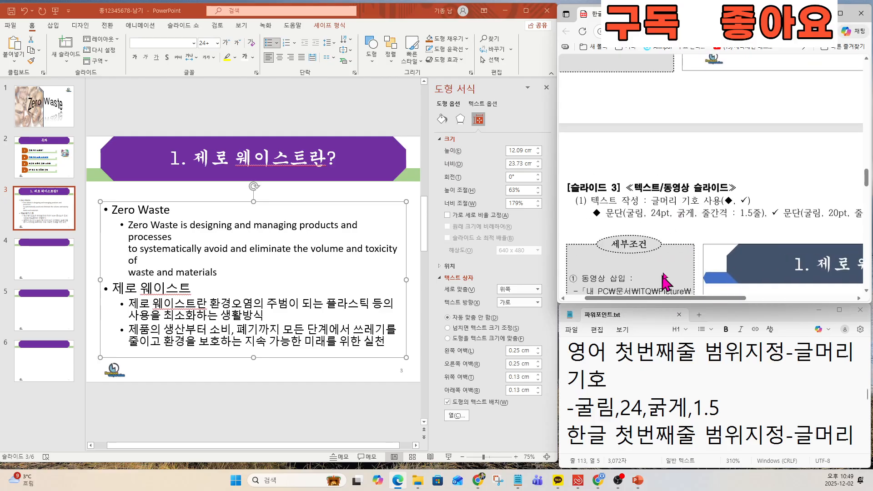
{"action": "left_click_drag", "start_coordinate": [672, 299], "coordinate": [661, 299]}
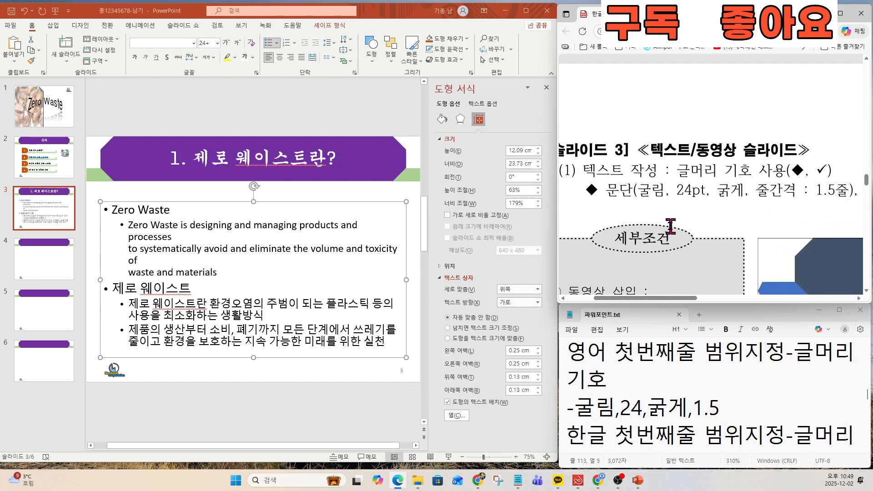
{"action": "key", "text": "ctrl"}
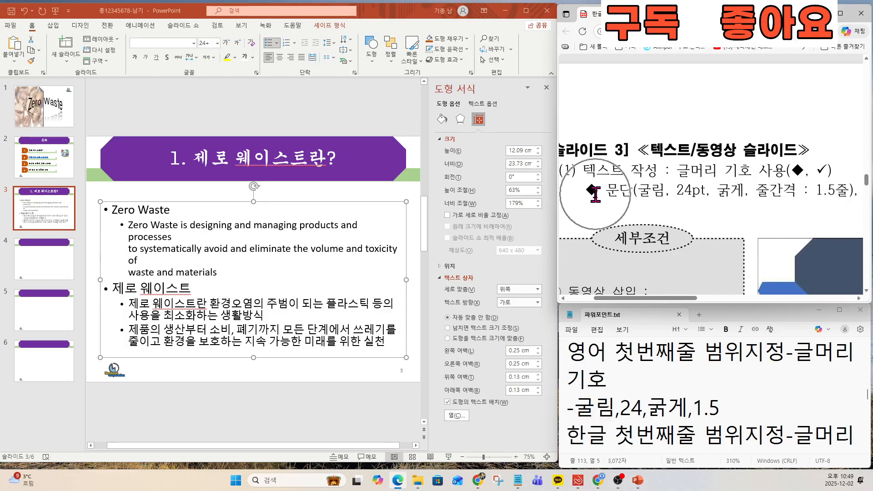
{"action": "left_click", "coordinate": [174, 209]}
{"action": "left_click_drag", "start_coordinate": [180, 210], "coordinate": [93, 208]}
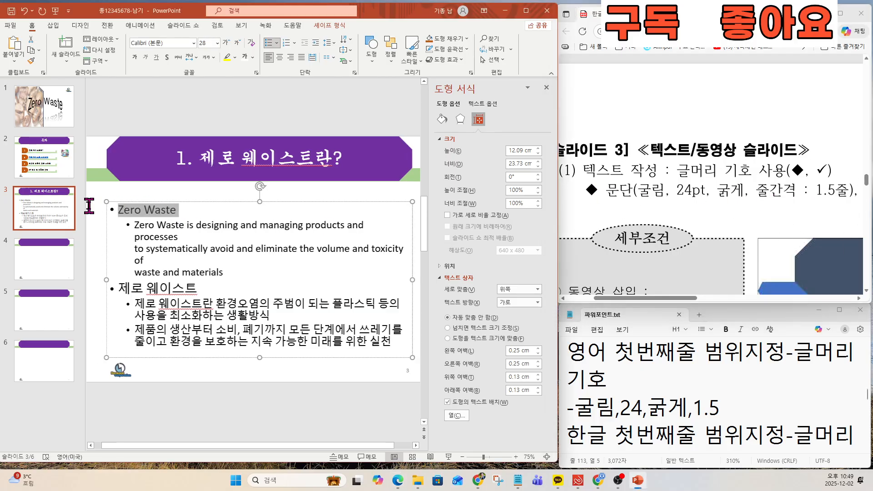
{"action": "left_click", "coordinate": [277, 43]}
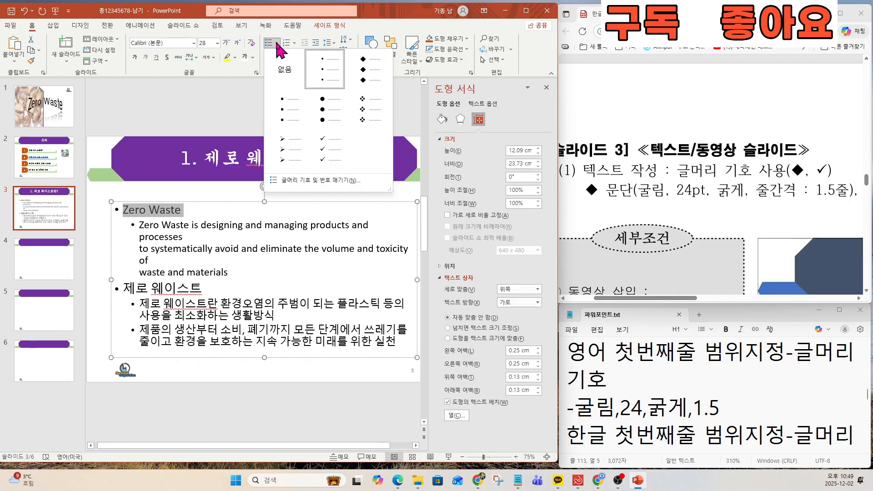
{"action": "left_click", "coordinate": [362, 78]}
- Format the "Zero Waste" heading line in 굴림, 24 pt, bold, with 1.5 line spacing
{"action": "left_click", "coordinate": [159, 43]}
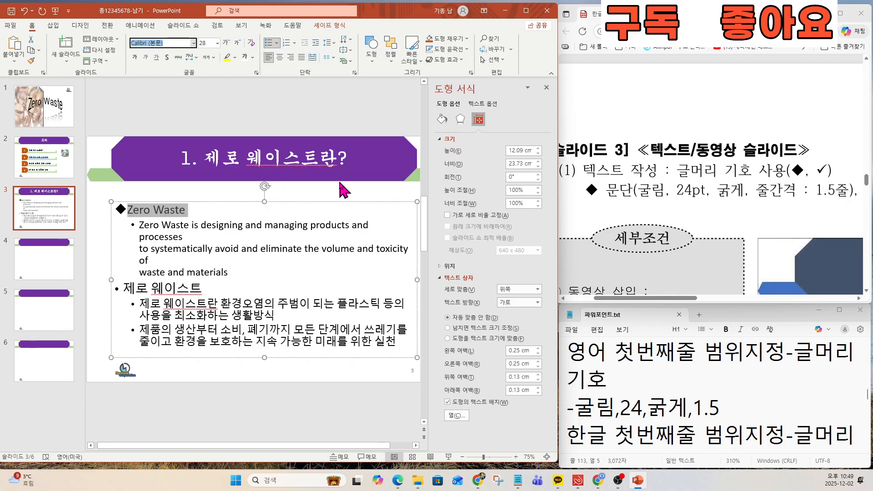
{"action": "type", "text": "굴리ㅁ"}
{"action": "key", "text": "Return"}
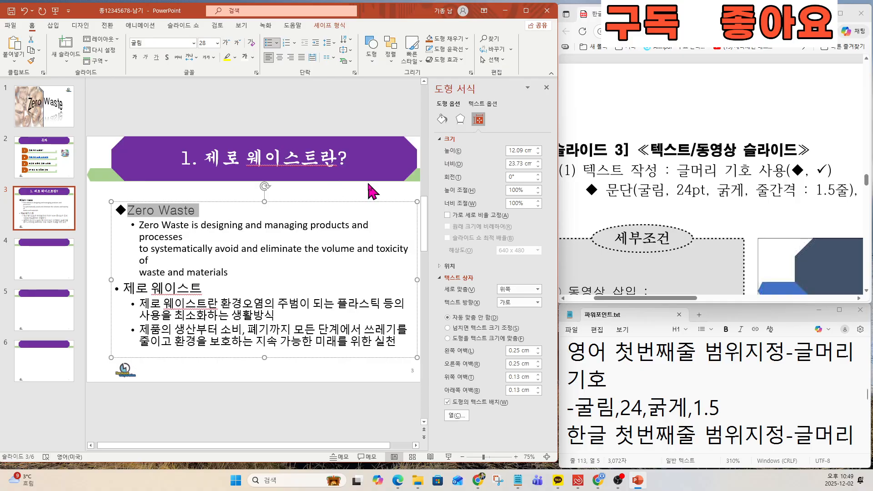
{"action": "type", "text": "24"}
{"action": "key", "text": "Return"}
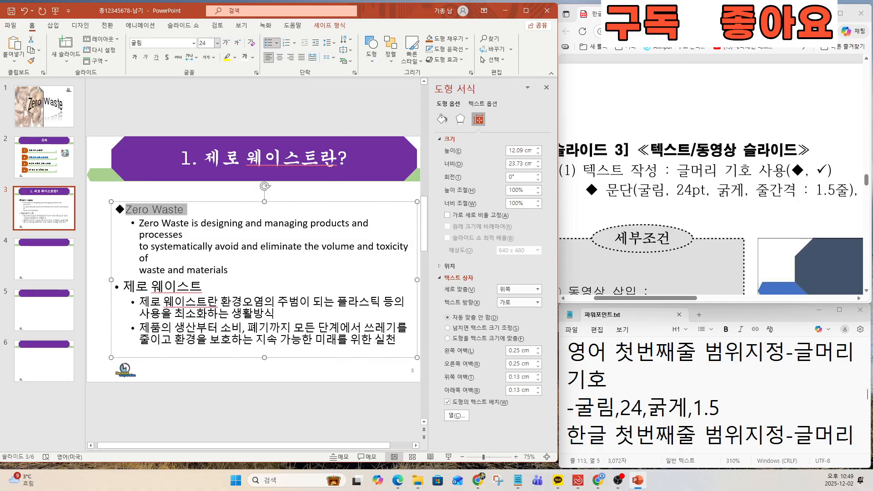
{"action": "left_click", "coordinate": [136, 59]}
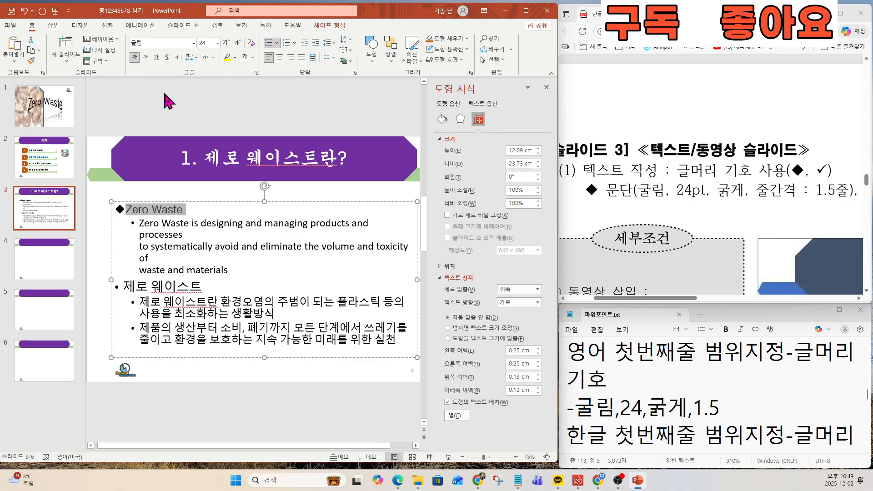
{"action": "left_click", "coordinate": [328, 43]}
{"action": "left_click", "coordinate": [341, 64]}
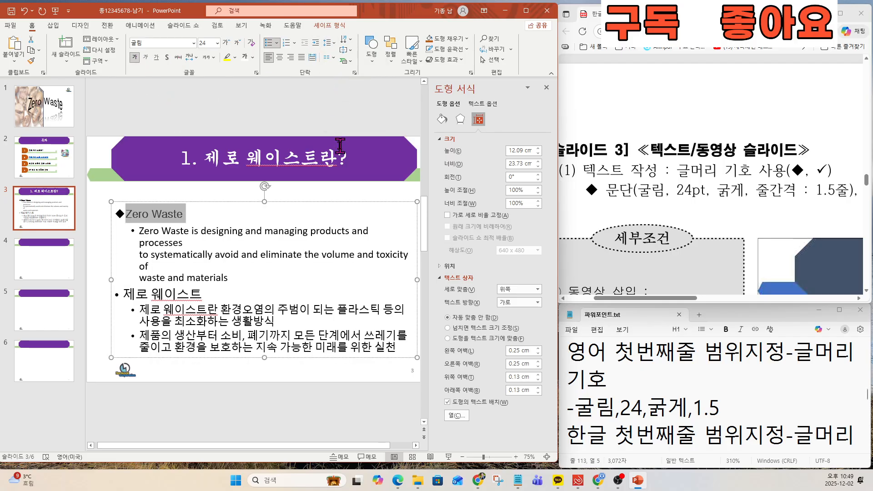
{"action": "left_click", "coordinate": [230, 278]}
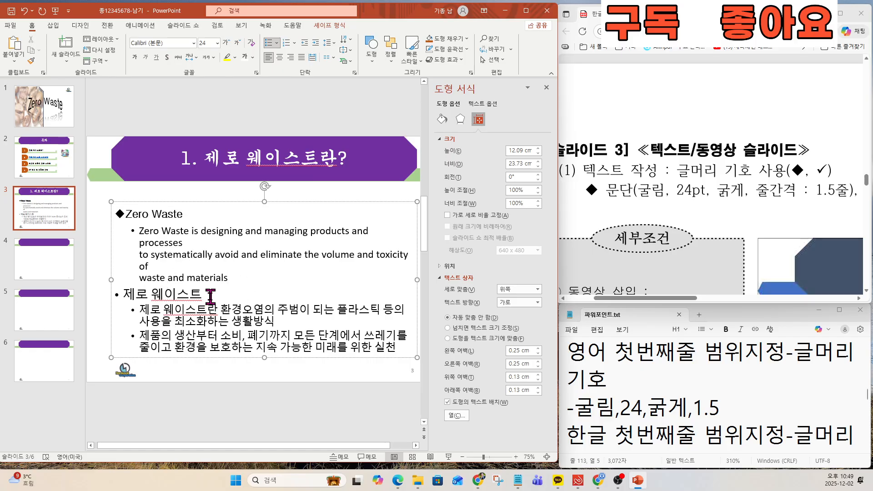
- Give the "제로 웨이스트" heading line on slide 3 a filled diamond bullet
{"action": "left_click_drag", "start_coordinate": [210, 296], "coordinate": [107, 296]}
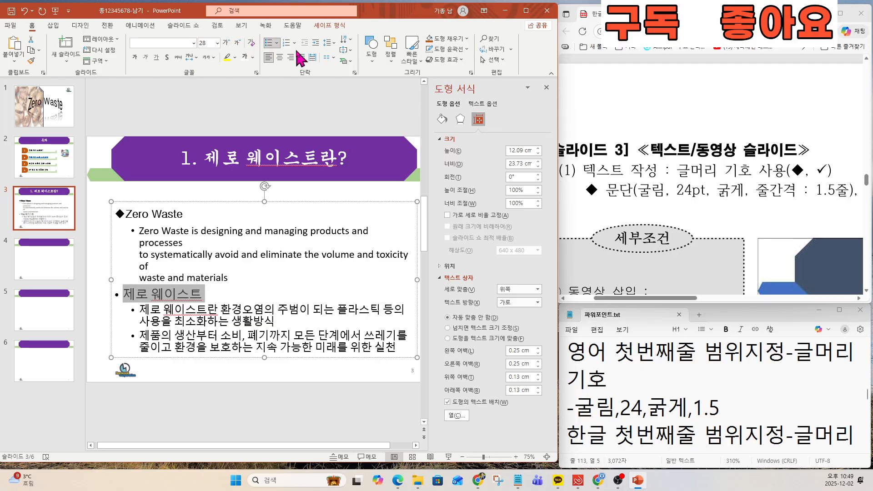
{"action": "left_click", "coordinate": [276, 42]}
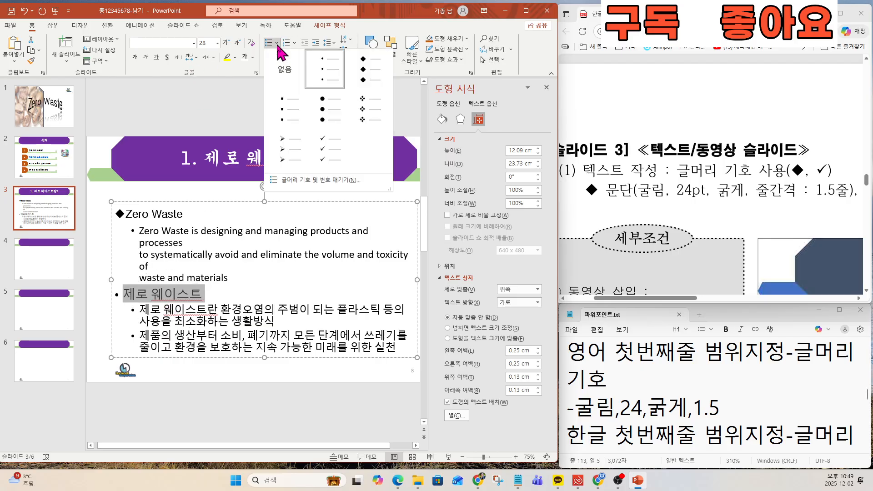
{"action": "left_click", "coordinate": [365, 81]}
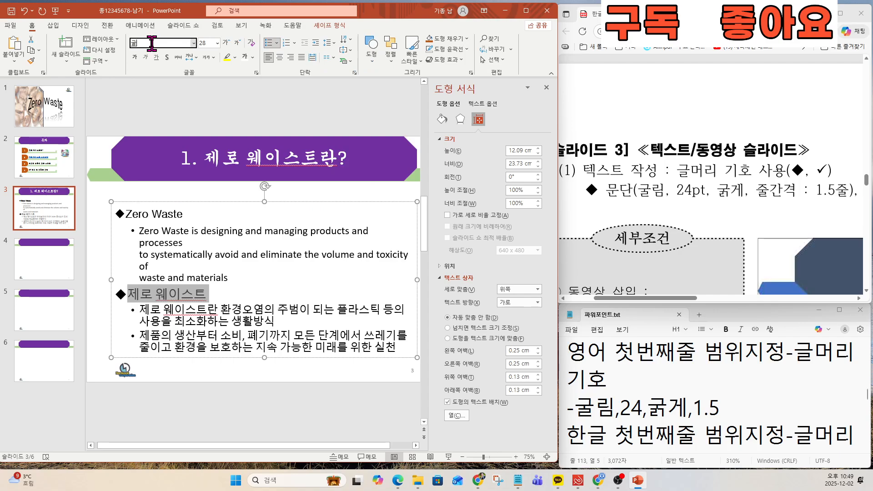
- Format the "제로 웨이스트" heading line in 굴림, 24 pt, bold, with 1.5 line spacing
{"action": "key", "text": "Return"}
{"action": "left_click", "coordinate": [212, 43]}
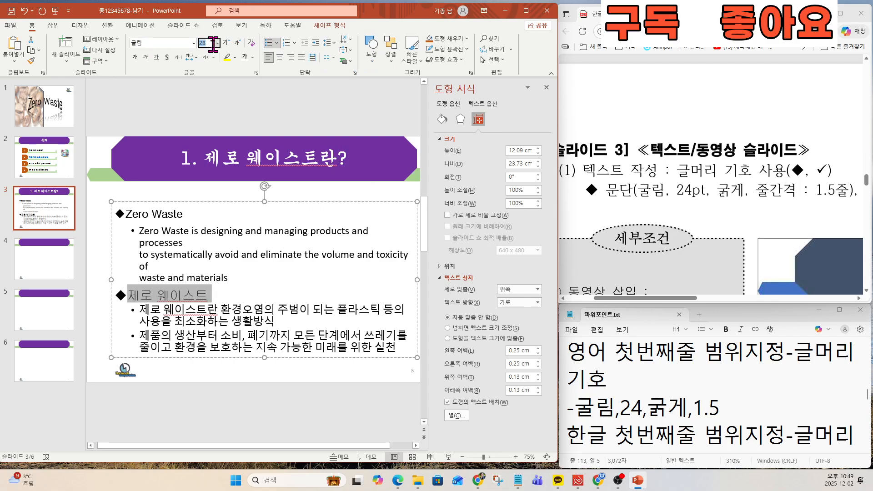
{"action": "type", "text": "24"}
{"action": "key", "text": "Return"}
{"action": "left_click", "coordinate": [135, 57]}
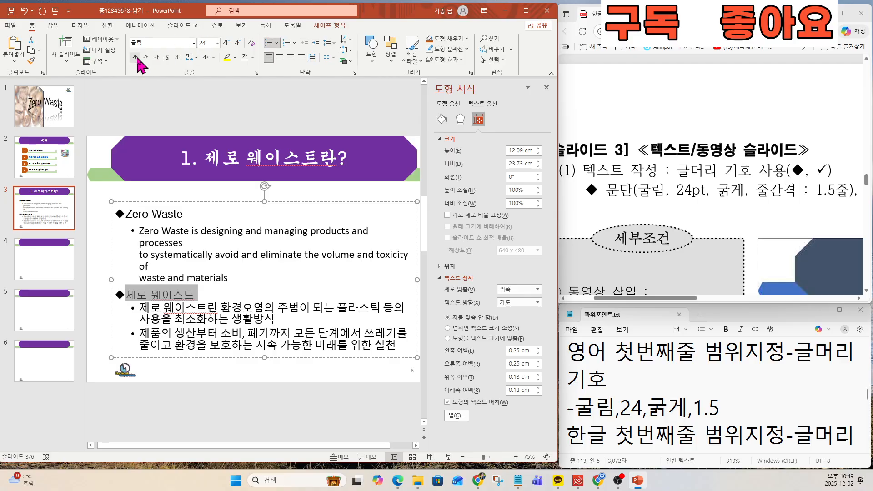
{"action": "left_click", "coordinate": [294, 42]}
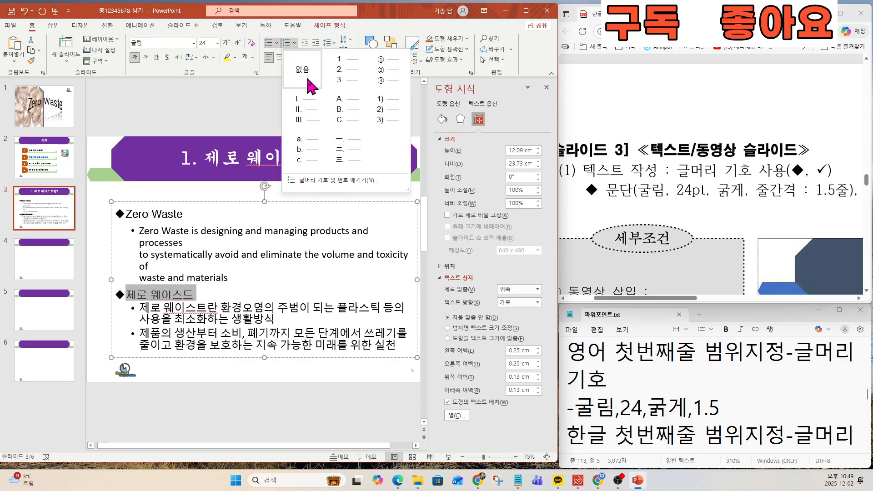
{"action": "left_click", "coordinate": [326, 39]}
{"action": "left_click", "coordinate": [339, 69]}
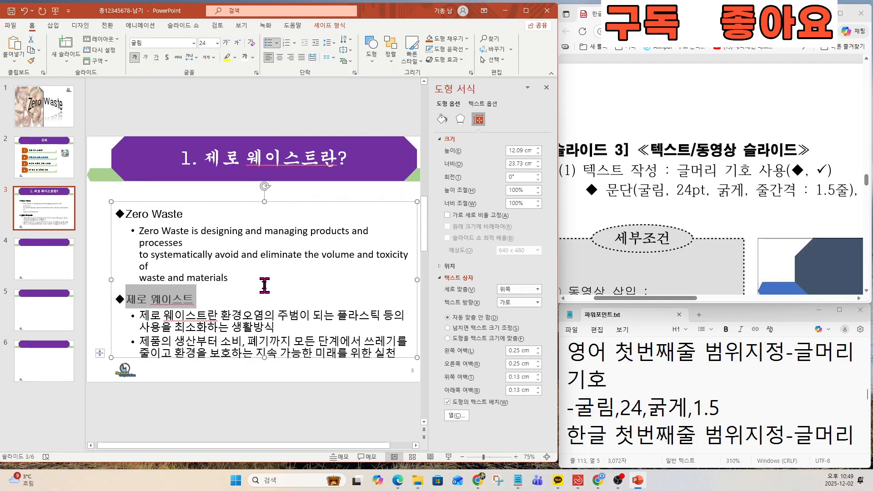
- Check the task sheet's second-level paragraph requirements and give the English paragraph under "Zero Waste" a check mark bullet
{"action": "left_click_drag", "start_coordinate": [673, 300], "coordinate": [772, 299]}
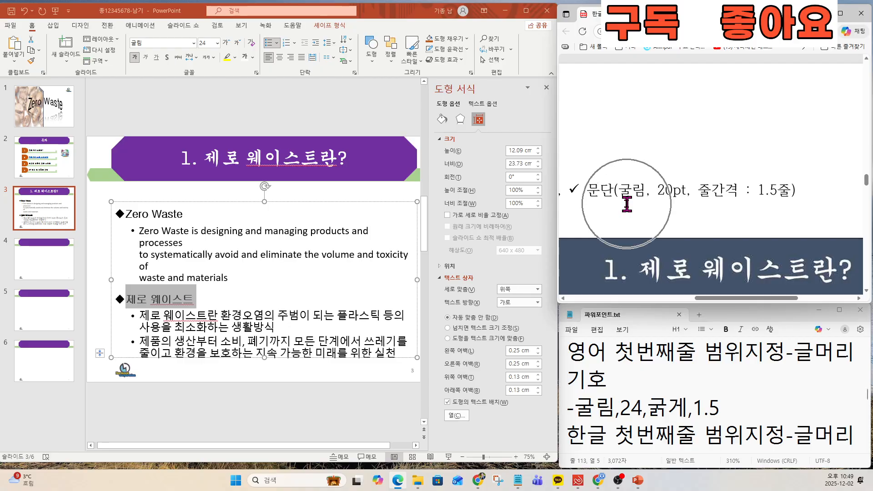
{"action": "left_click_drag", "start_coordinate": [230, 278], "coordinate": [138, 230]}
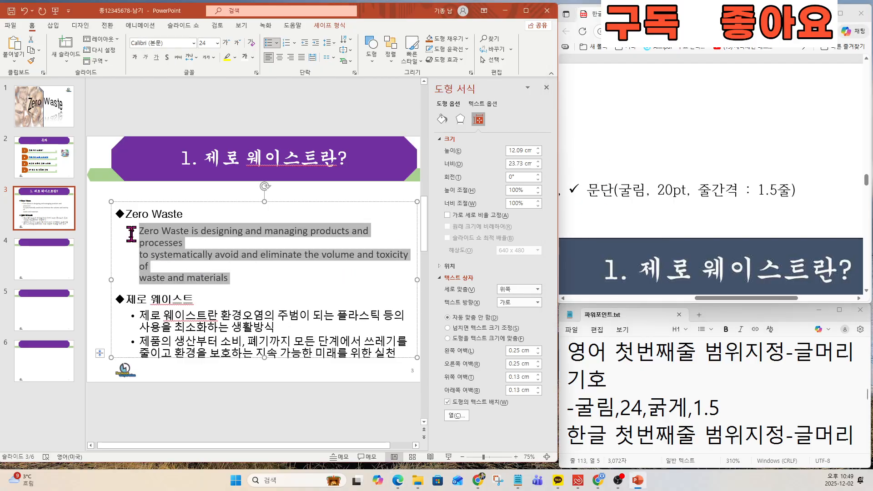
{"action": "left_click", "coordinate": [277, 47]}
{"action": "left_click", "coordinate": [326, 162]}
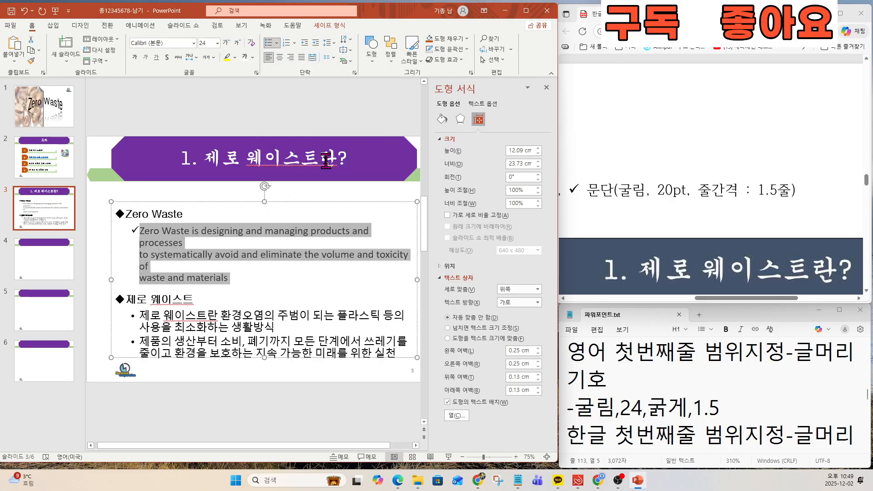
- Format the English paragraph under "Zero Waste" in 굴림, 20 pt, with 1.5 line spacing
{"action": "left_click", "coordinate": [162, 43]}
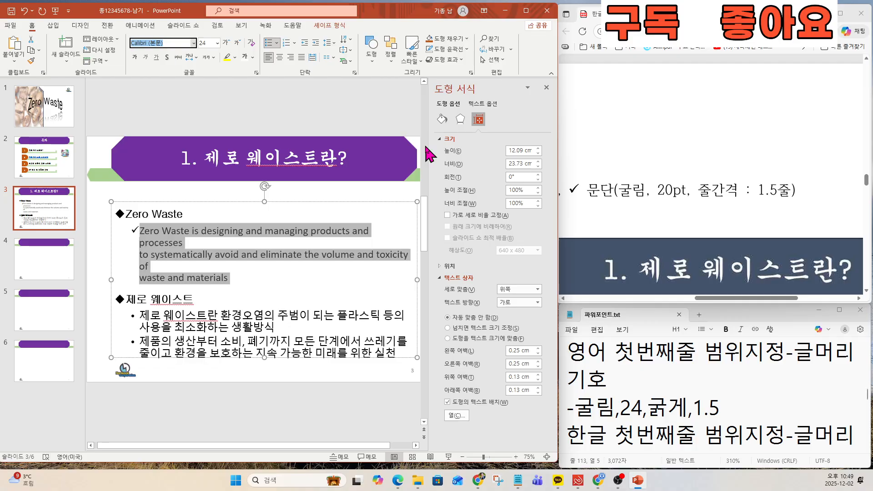
{"action": "key", "text": "Return"}
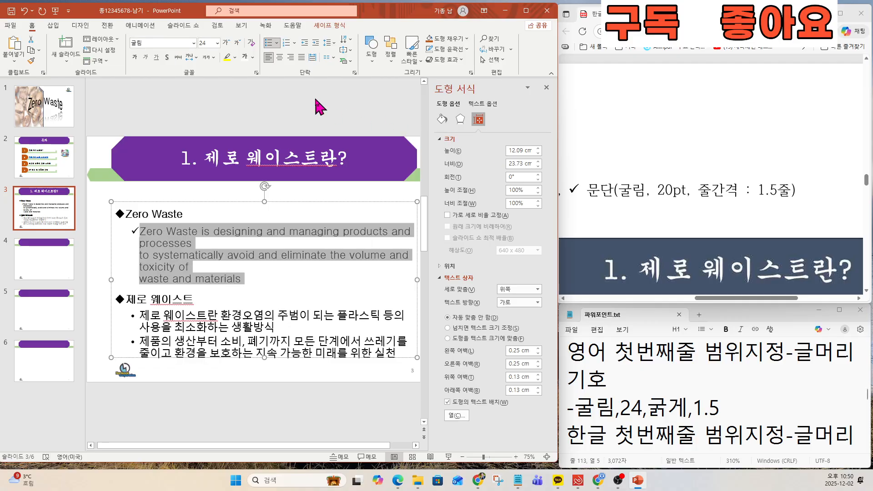
{"action": "left_click", "coordinate": [205, 43]}
{"action": "key", "text": "Return"}
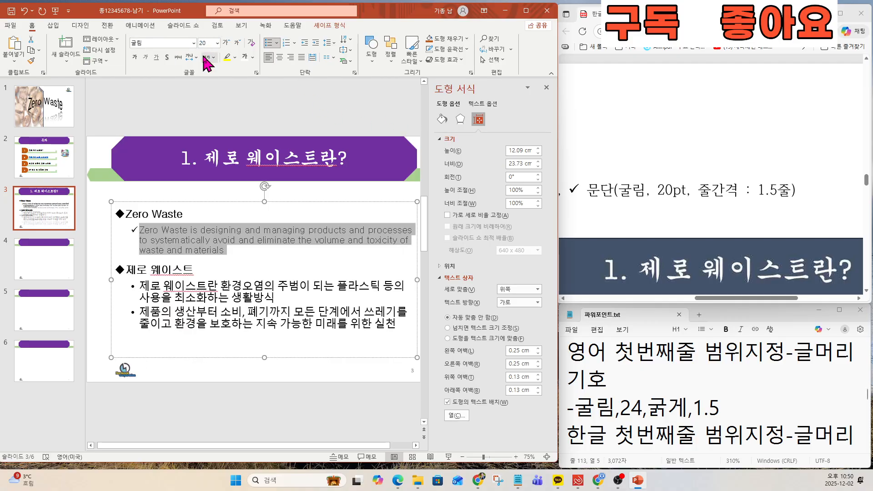
{"action": "left_click", "coordinate": [326, 43]}
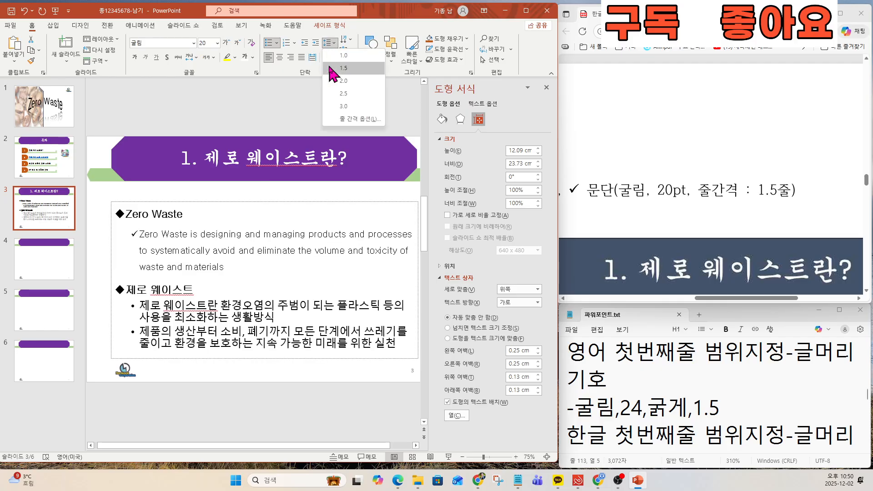
{"action": "left_click", "coordinate": [344, 67]}
- Read the 파워포인트.txt notes for how to format the second and third Korean lines and what follows
{"action": "left_click", "coordinate": [651, 375]}
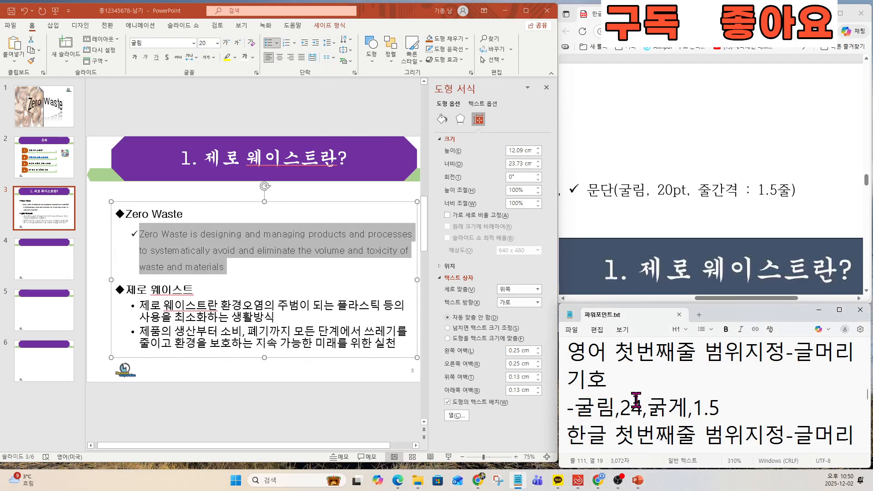
{"action": "scroll", "coordinate": [635, 398], "scroll_direction": "down", "scroll_amount": 1}
{"action": "scroll", "coordinate": [635, 398], "scroll_direction": "down", "scroll_amount": 4}
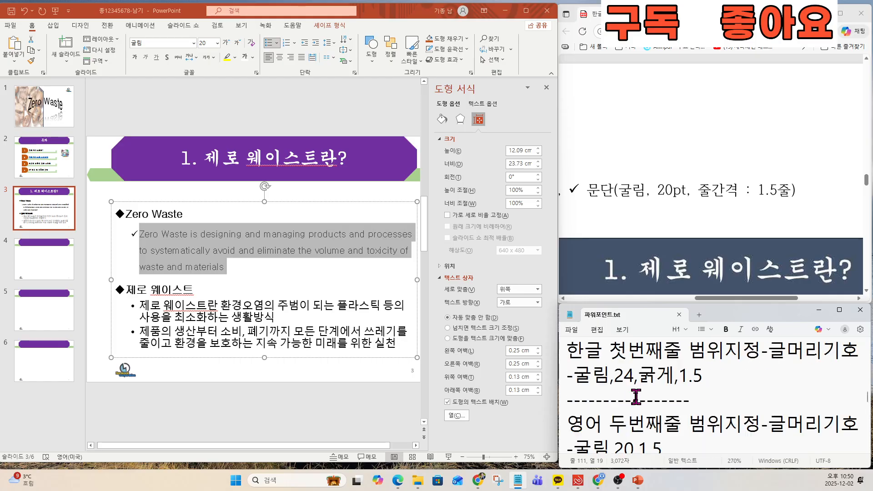
{"action": "scroll", "coordinate": [636, 397], "scroll_direction": "down", "scroll_amount": 3}
{"action": "scroll", "coordinate": [636, 397], "scroll_direction": "down", "scroll_amount": 1}
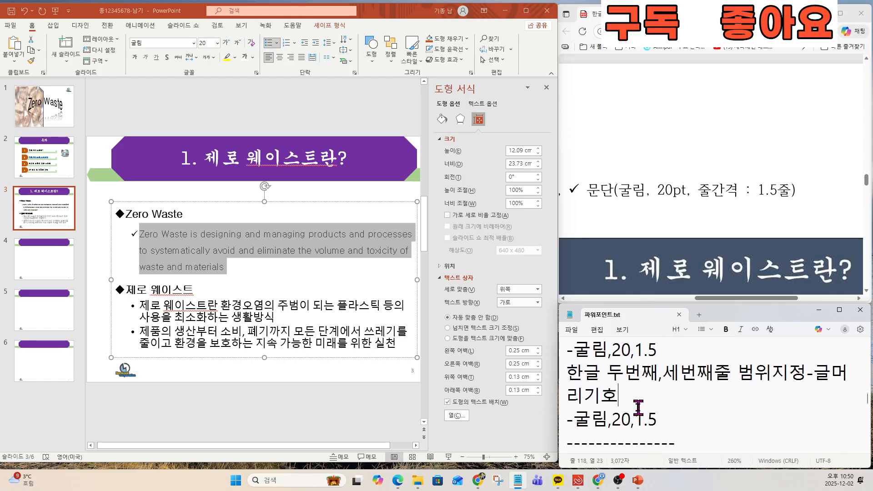
{"action": "key", "text": "Down"}
{"action": "key", "text": "Down"}
{"action": "key", "text": "Down"}
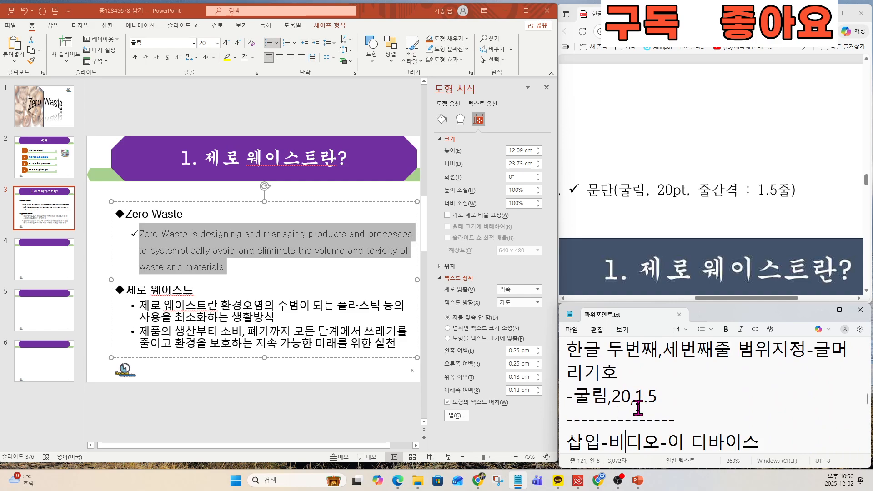
- Give the two Korean paragraphs under the "제로 웨이스트" heading check mark bullets
{"action": "left_click", "coordinate": [188, 322]}
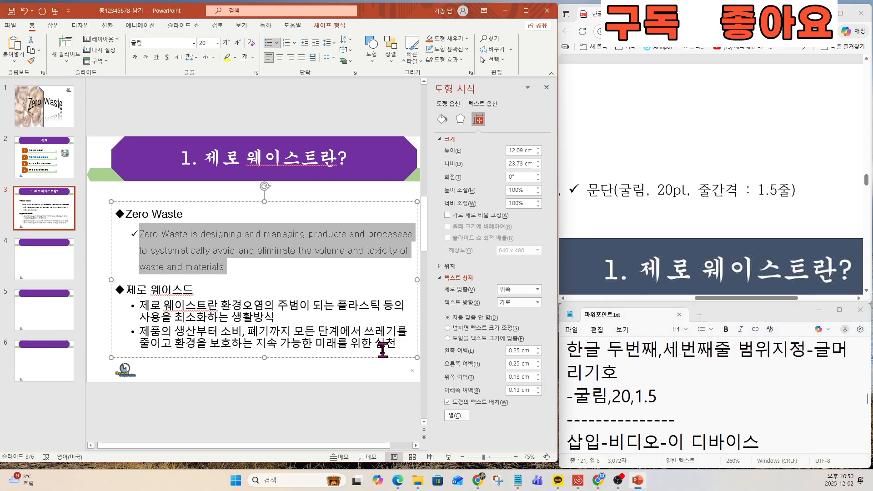
{"action": "left_click_drag", "start_coordinate": [397, 345], "coordinate": [143, 314]}
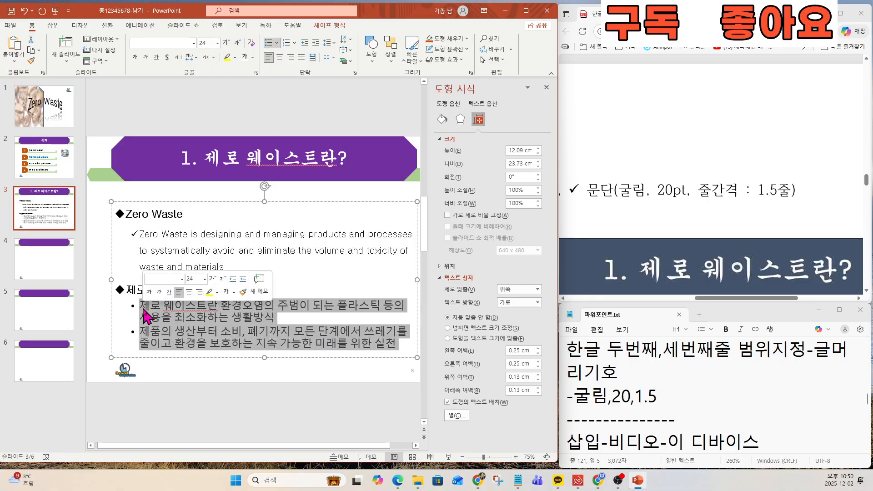
{"action": "left_click", "coordinate": [277, 43]}
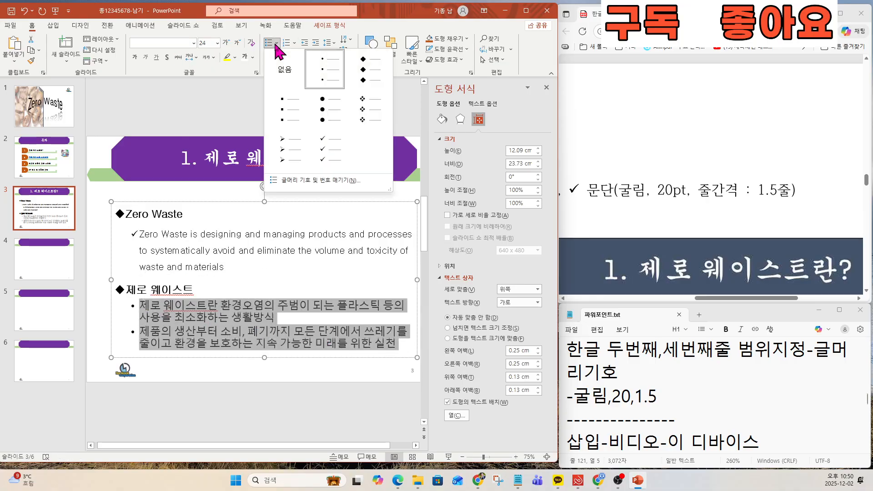
{"action": "left_click", "coordinate": [354, 119]}
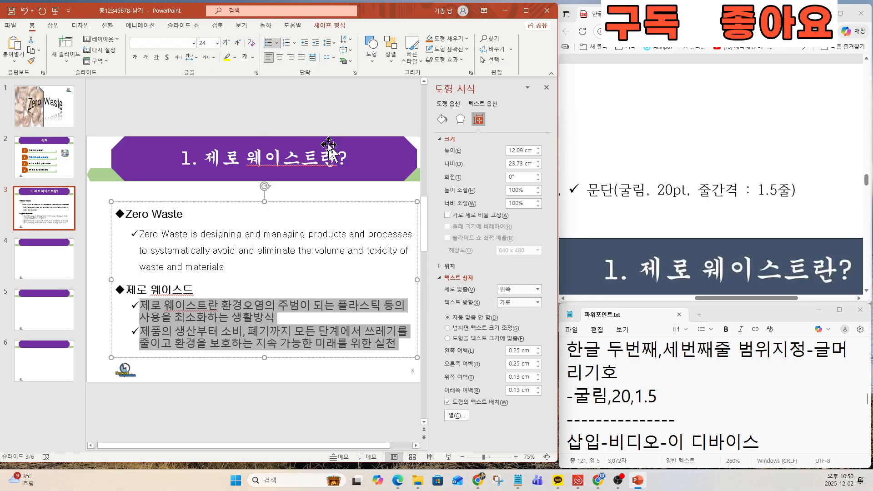
- Format the two Korean paragraphs under "제로 웨이스트" in 굴림, 20 pt, with 1.5 line spacing
{"action": "left_click", "coordinate": [139, 44]}
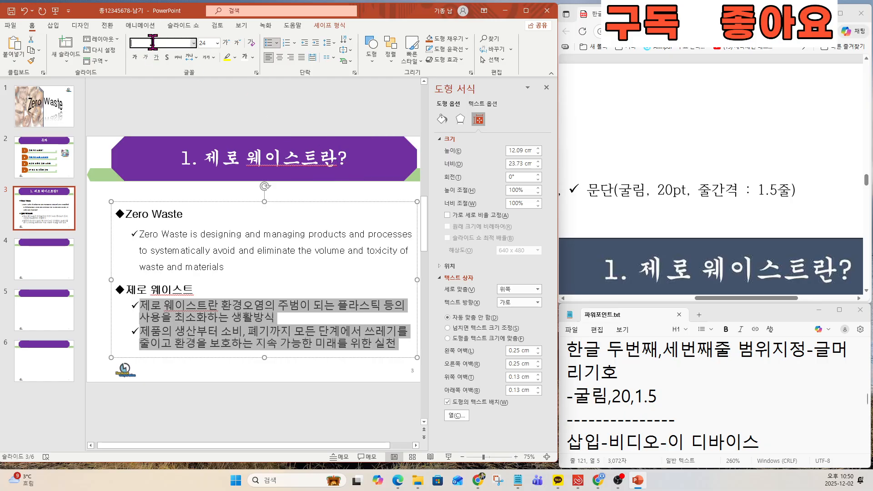
{"action": "type", "text": "굴림"}
{"action": "key", "text": "Return"}
{"action": "left_click", "coordinate": [208, 42]}
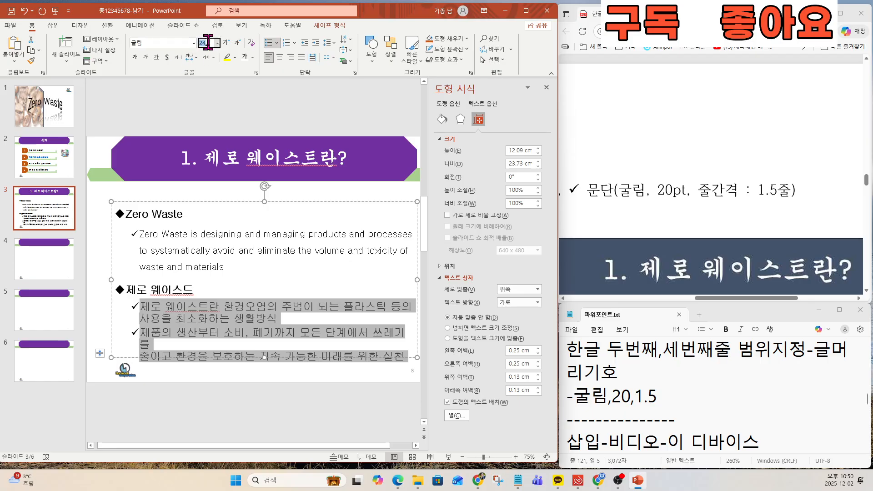
{"action": "type", "text": "20"}
{"action": "key", "text": "Return"}
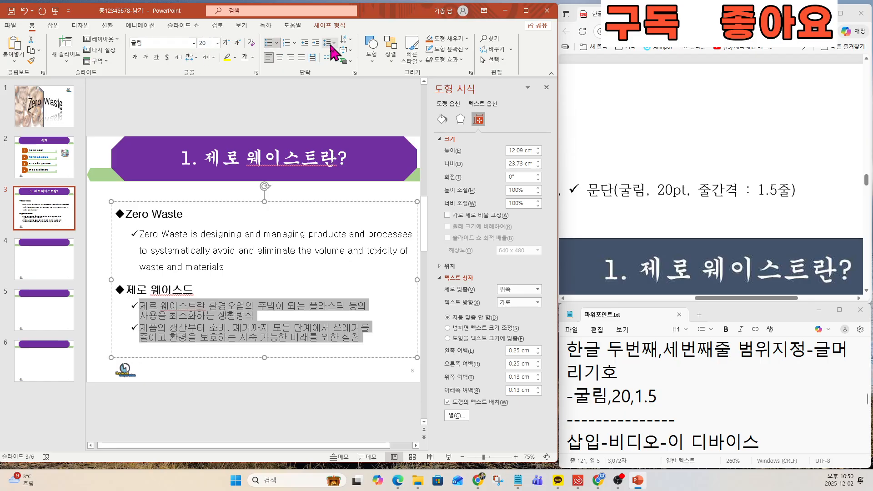
{"action": "left_click", "coordinate": [329, 43]}
{"action": "left_click", "coordinate": [343, 69]}
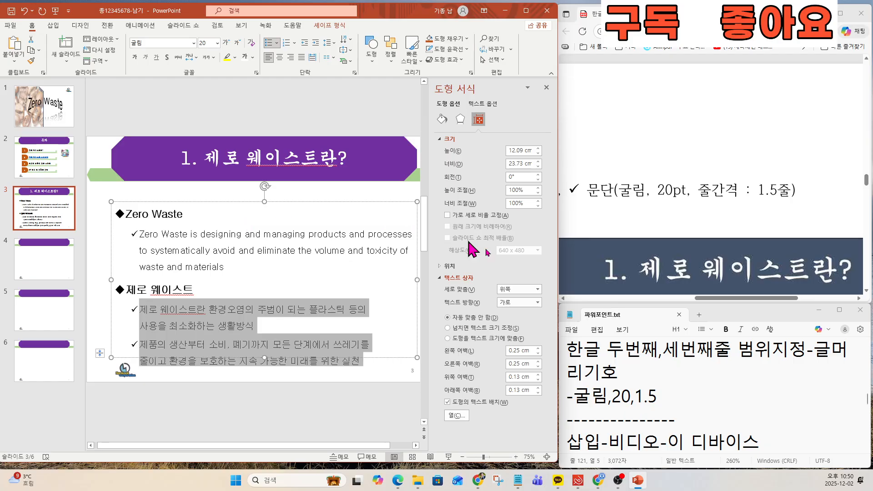
- Compare slide 3 with the task sheet's sample slide and move the body text box slightly up and to the left
{"action": "left_click", "coordinate": [657, 365]}
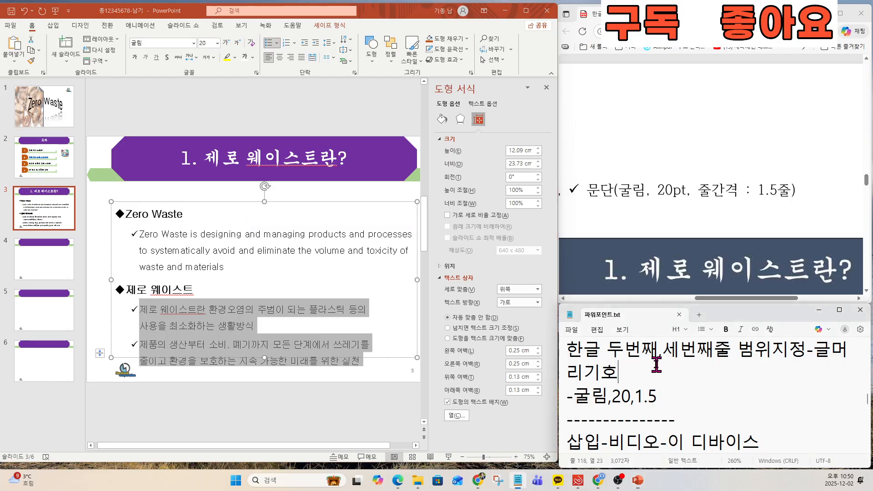
{"action": "left_click", "coordinate": [662, 195]}
{"action": "scroll", "coordinate": [664, 195], "scroll_direction": "down", "scroll_amount": 6}
{"action": "scroll", "coordinate": [663, 200], "scroll_direction": "up", "scroll_amount": 6}
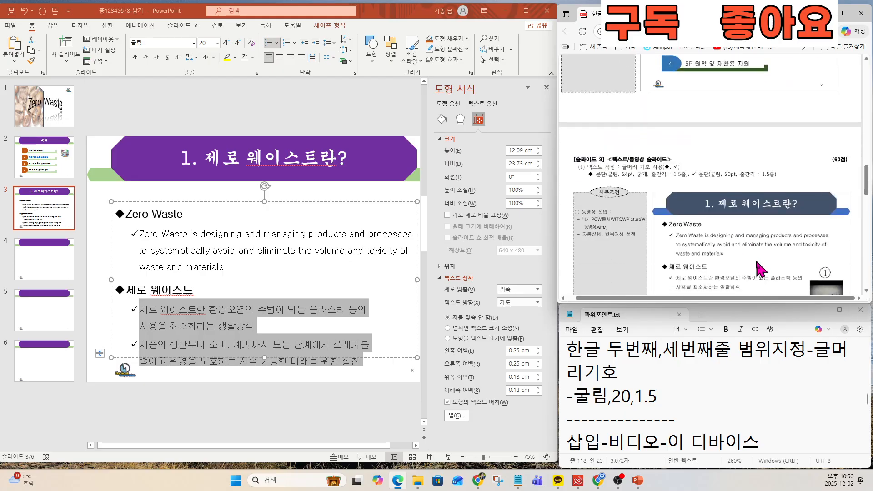
{"action": "scroll", "coordinate": [755, 258], "scroll_direction": "up", "scroll_amount": 2}
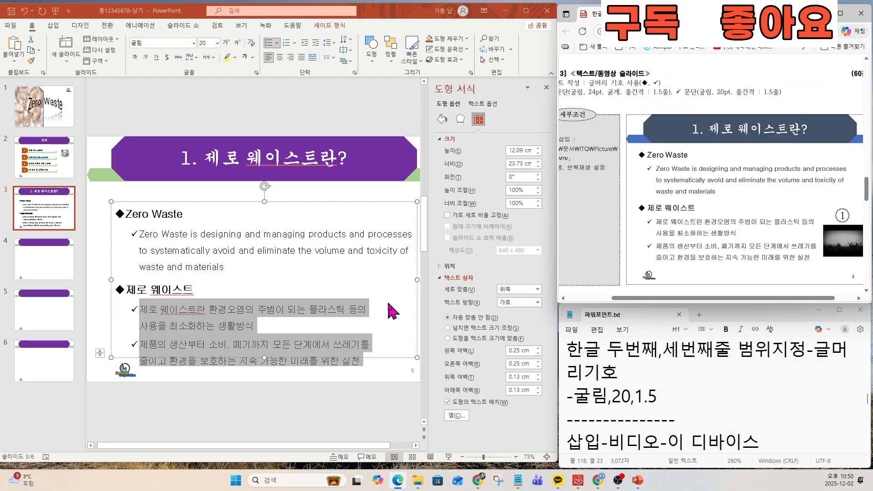
{"action": "key", "text": "ctrl"}
{"action": "key", "text": "ctrl"}
{"action": "key", "text": "ctrl"}
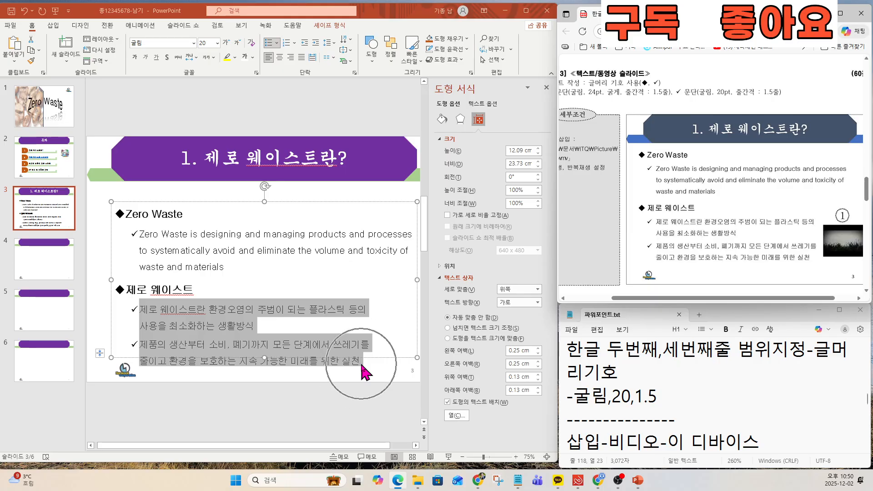
{"action": "key", "text": "ctrl"}
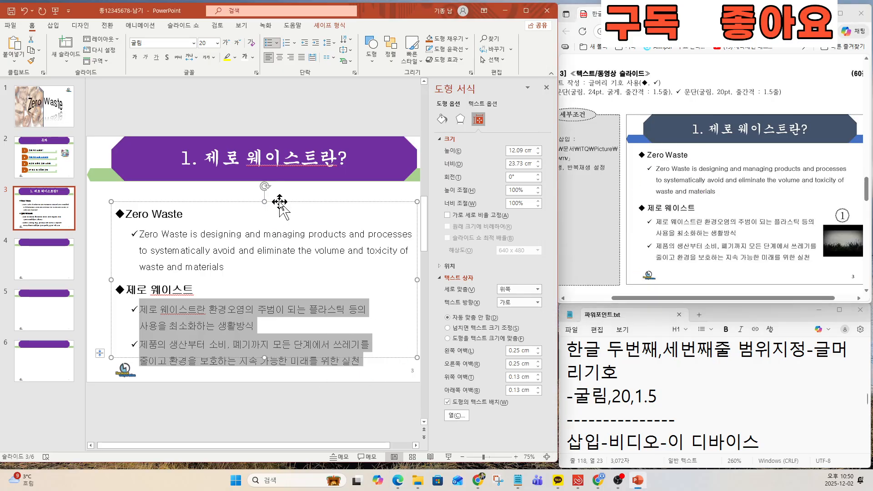
{"action": "left_click_drag", "start_coordinate": [281, 200], "coordinate": [267, 187]}
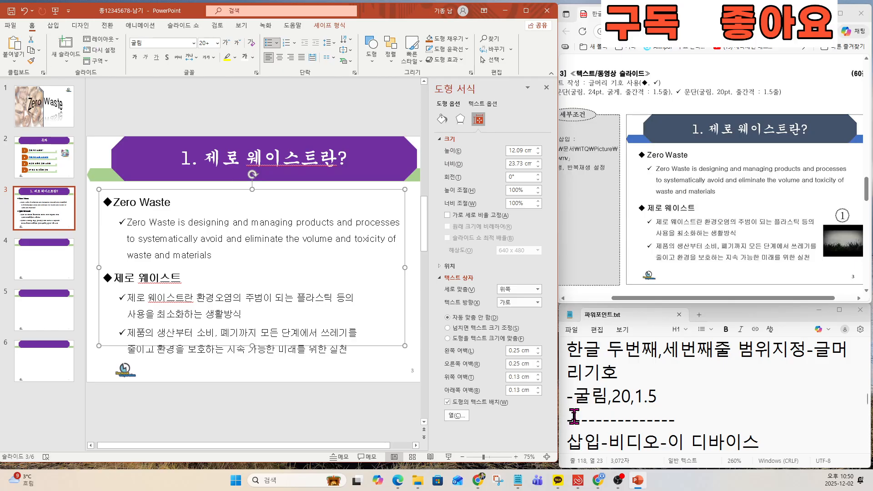
- Insert the 동영상 video file from the ITQ picture folder on this device into slide 3
{"action": "left_click", "coordinate": [617, 419]}
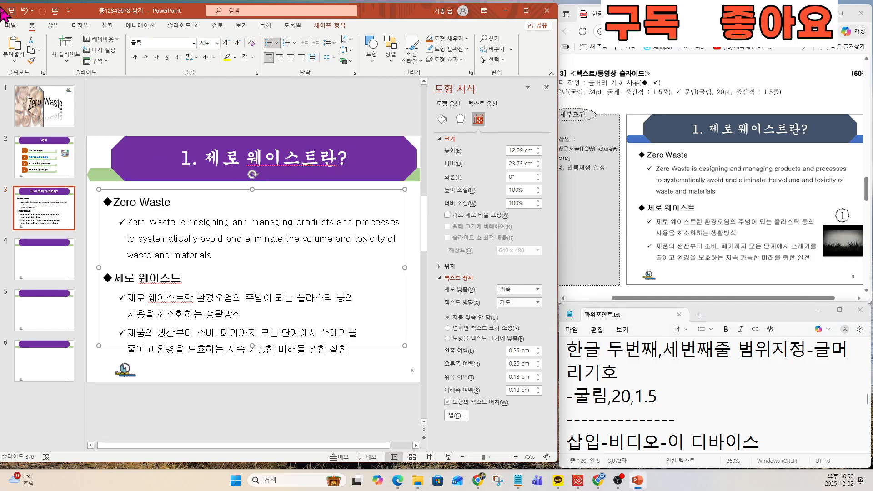
{"action": "left_click", "coordinate": [54, 25]}
{"action": "left_click", "coordinate": [454, 49]}
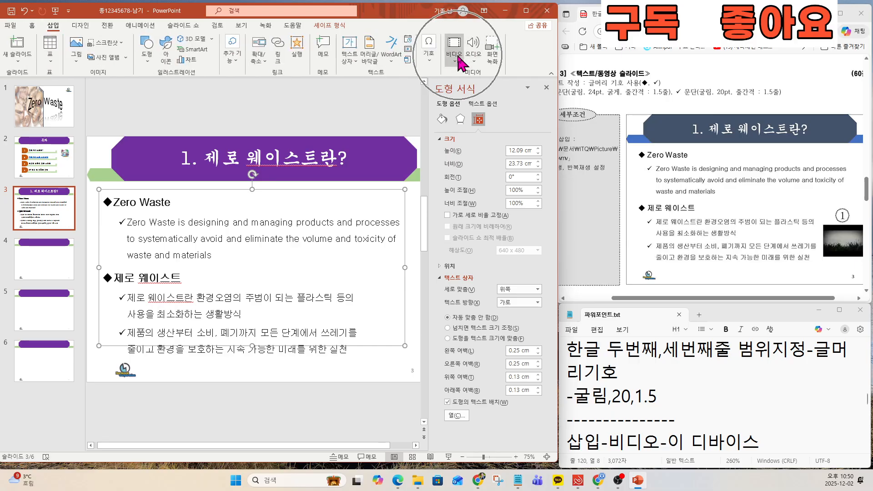
{"action": "left_click", "coordinate": [468, 87]}
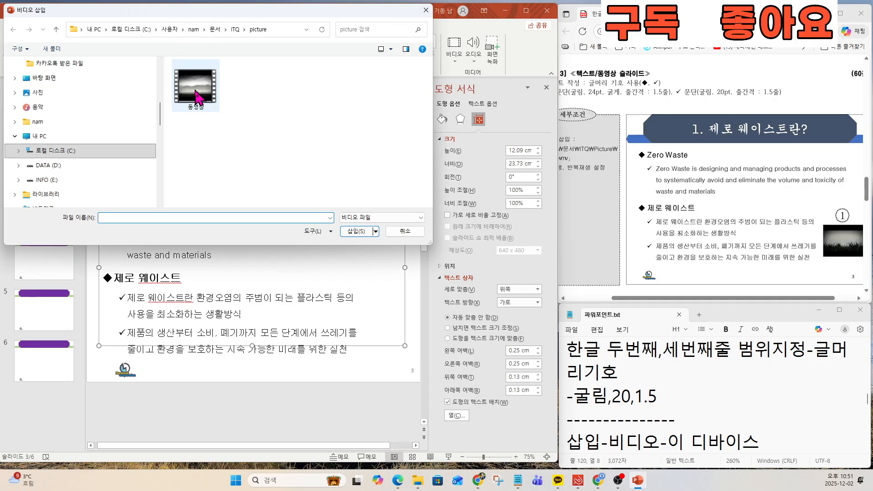
{"action": "double_click", "coordinate": [196, 96]}
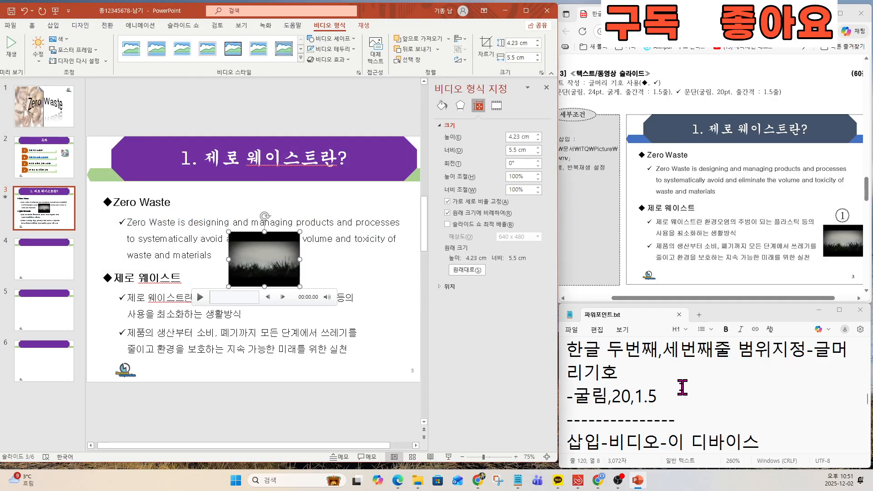
- Following the 파워포인트.txt notes, set slide 3's video to start automatically (자동 실행) and repeat (반복 재생)
{"action": "left_click", "coordinate": [679, 414]}
{"action": "key", "text": "Down"}
{"action": "key", "text": "Down"}
{"action": "key", "text": "Down"}
{"action": "key", "text": "Down"}
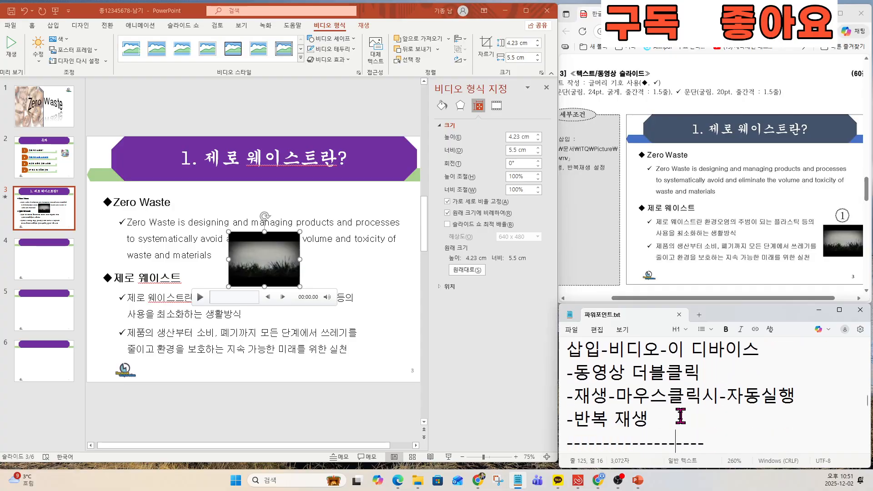
{"action": "left_click", "coordinate": [273, 252]}
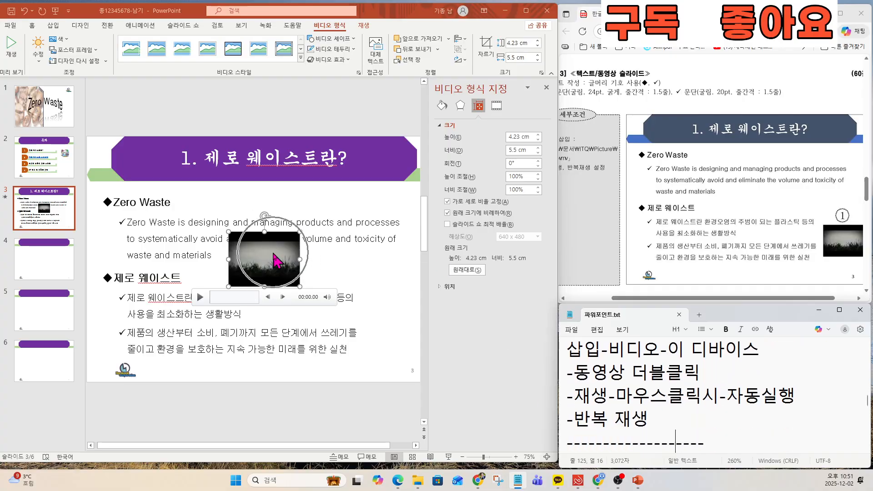
{"action": "left_click", "coordinate": [273, 253]}
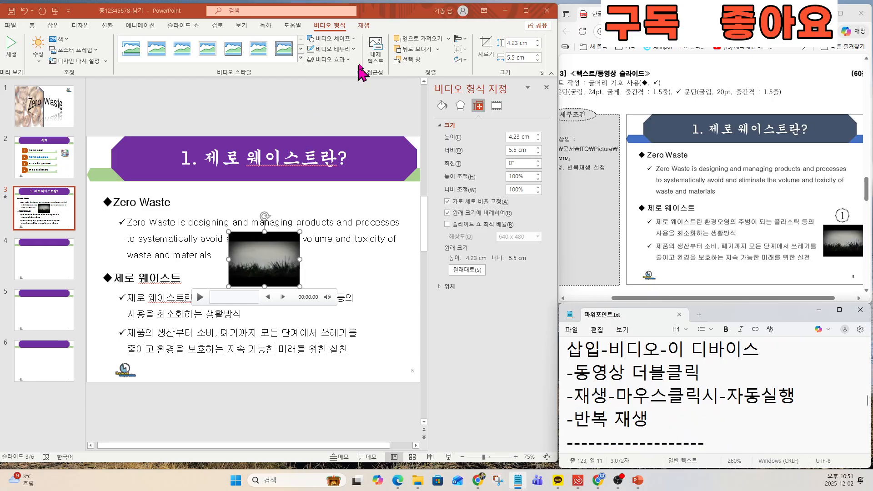
{"action": "left_click", "coordinate": [364, 26]}
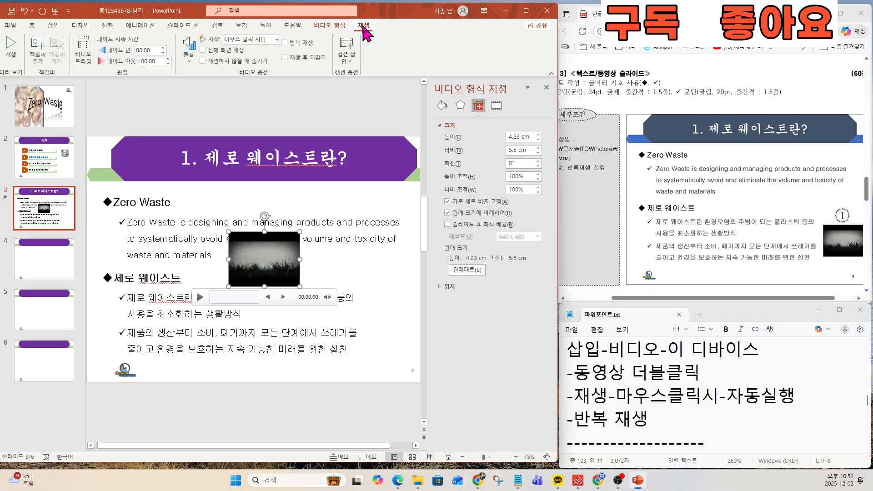
{"action": "left_click", "coordinate": [259, 40]}
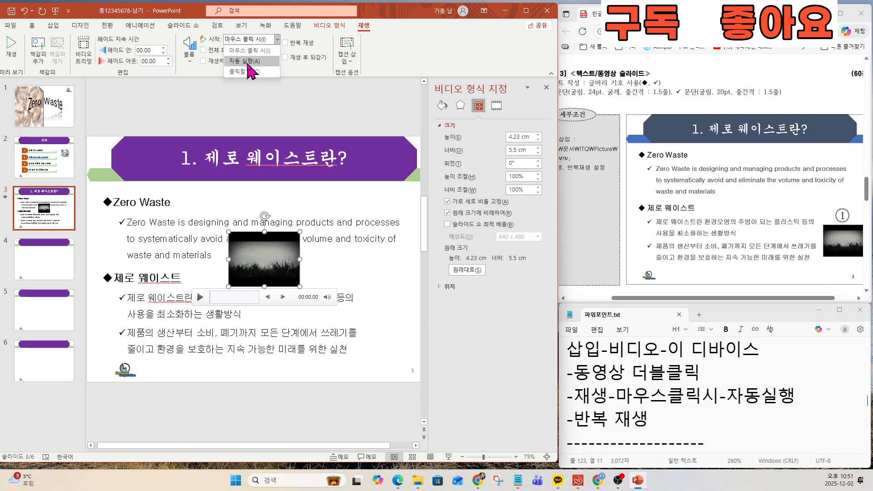
{"action": "left_click", "coordinate": [248, 62]}
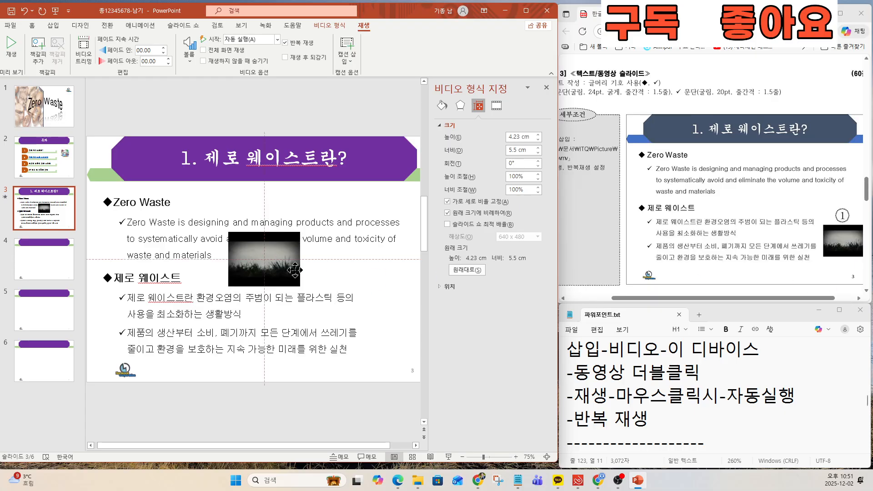
- Move the video to the lower-right area of slide 3 and shift the body text box slightly left
{"action": "left_click_drag", "start_coordinate": [264, 256], "coordinate": [379, 315]}
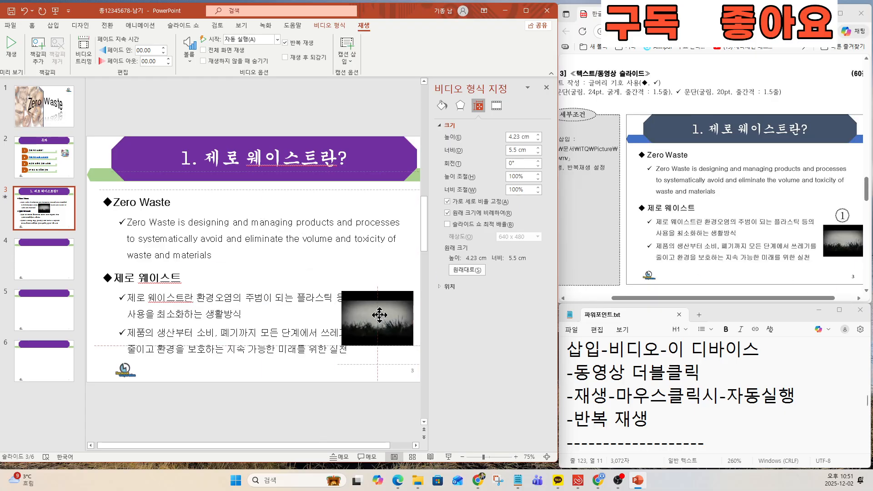
{"action": "left_click", "coordinate": [196, 298]}
{"action": "mouse_move", "coordinate": [199, 188]}
{"action": "left_mouse_down"}
{"action": "mouse_move", "coordinate": [189, 189]}
{"action": "mouse_move", "coordinate": [197, 188]}
{"action": "left_mouse_up"}
{"action": "left_click", "coordinate": [385, 325]}
{"action": "left_click", "coordinate": [385, 325]}
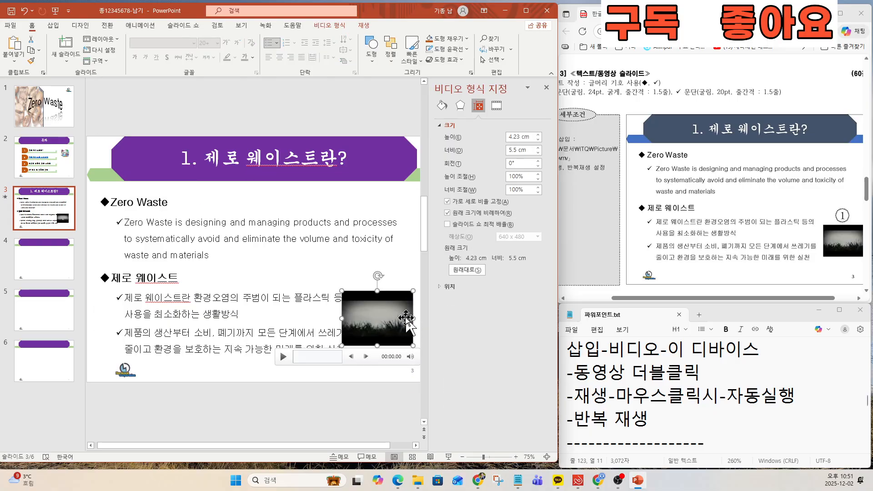
- Shrink the video to about 3.82 cm high by 4.97 cm wide so it sits beside the Korean paragraphs
{"action": "left_click_drag", "start_coordinate": [342, 290], "coordinate": [393, 321]}
{"action": "left_click_drag", "start_coordinate": [377, 443], "coordinate": [396, 421]}
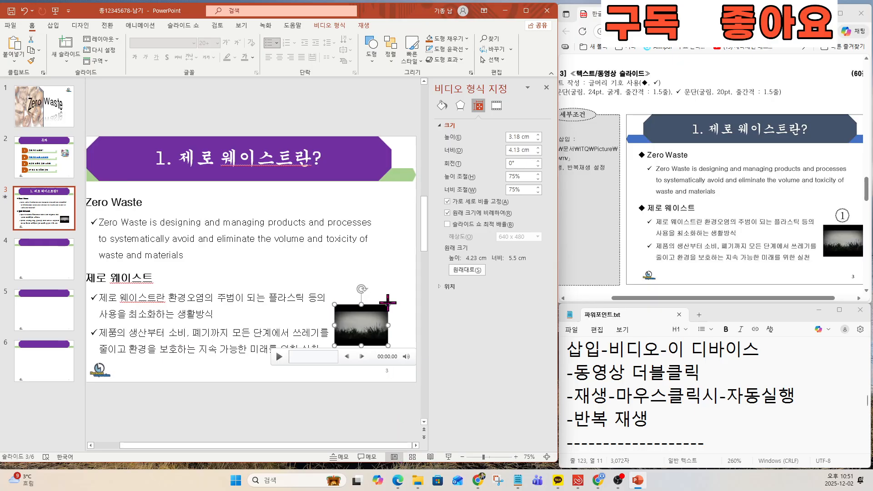
{"action": "left_click_drag", "start_coordinate": [387, 302], "coordinate": [380, 319]}
{"action": "left_click_drag", "start_coordinate": [337, 355], "coordinate": [380, 342]}
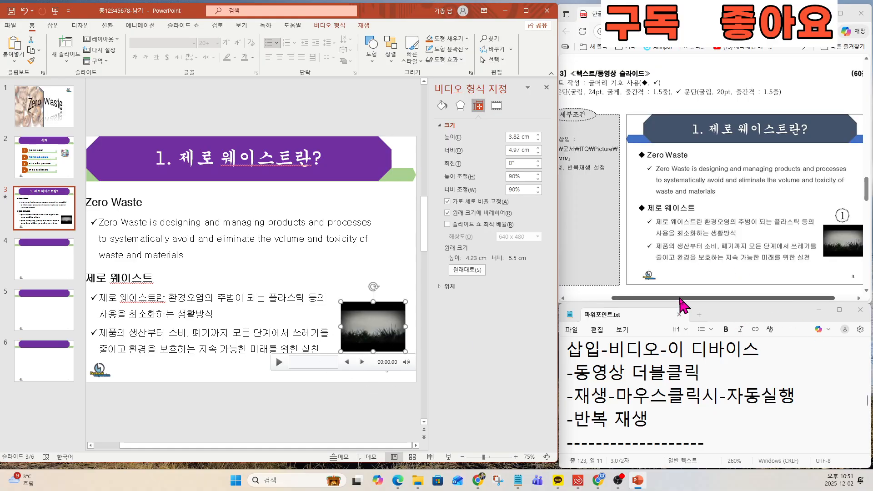
- Read the task sheet's slide 4 section (표 슬라이드) and the [슬라이드 4] instructions in the 파워포인트.txt notes
{"action": "scroll", "coordinate": [686, 290], "scroll_direction": "down", "scroll_amount": 4}
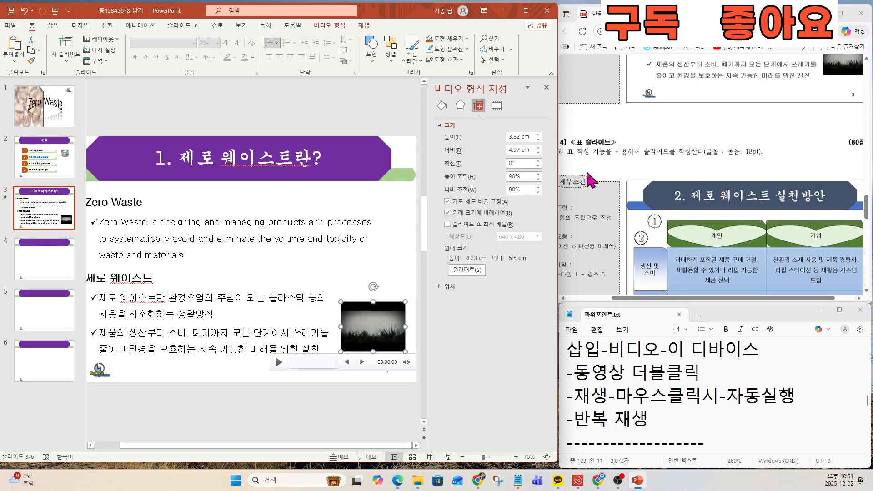
{"action": "left_click", "coordinate": [640, 379]}
{"action": "key", "text": "Down"}
{"action": "key", "text": "Down"}
{"action": "key", "text": "Down"}
{"action": "key", "text": "Down"}
{"action": "key", "text": "Down"}
{"action": "key", "text": "Down"}
{"action": "key", "text": "Down"}
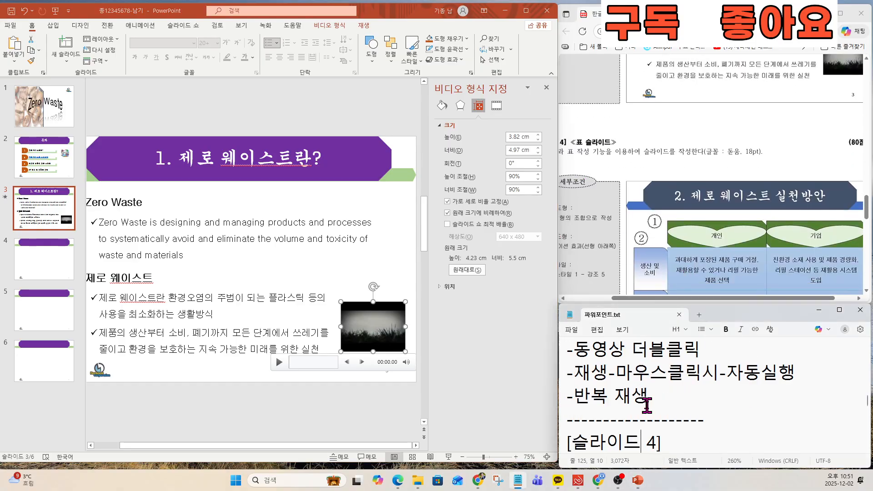
{"action": "key", "text": "Down"}
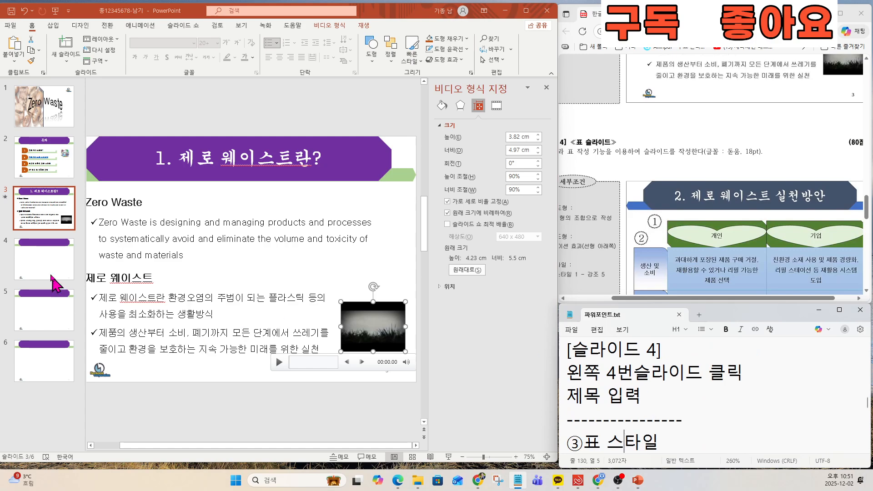
- Enter "2. 제로 웨이스트 실천방안" as the title of slide 4
{"action": "left_click", "coordinate": [51, 276]}
{"action": "left_click", "coordinate": [166, 168]}
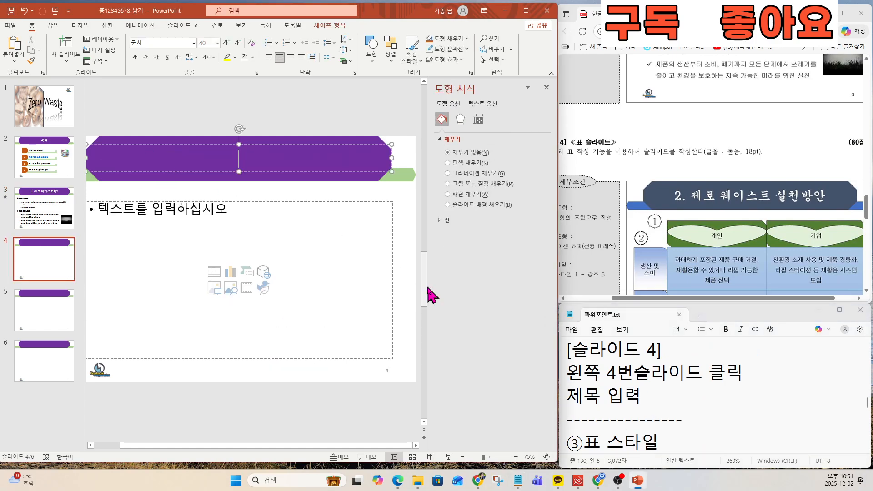
{"action": "type", "text": "2."}
{"action": "key", "text": "Hangul"}
{"action": "type", "text": "제로 "}
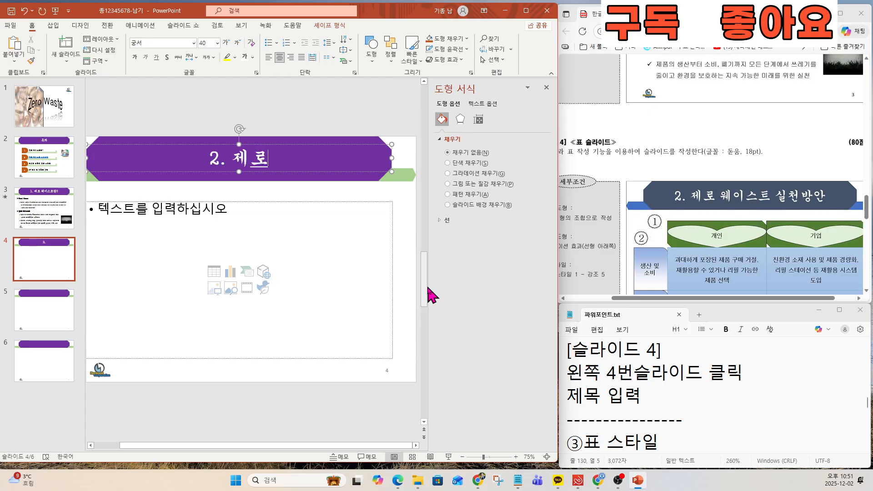
{"action": "type", "text": "웨이스트"}
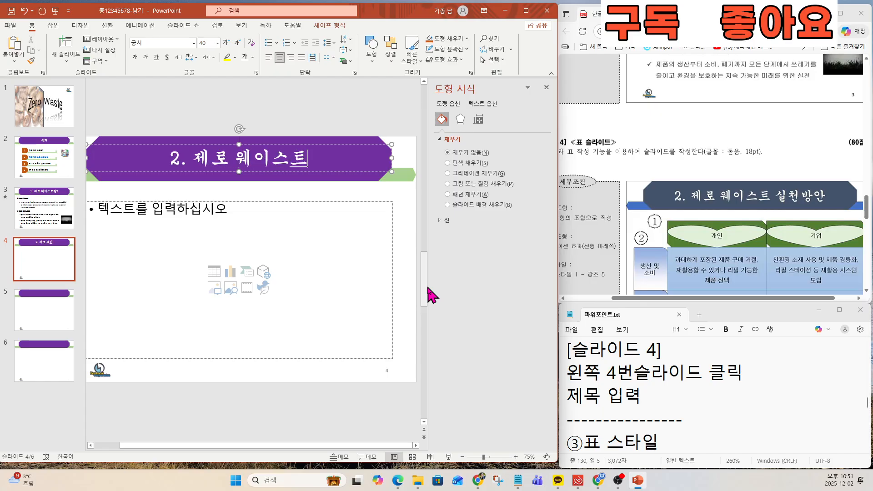
{"action": "type", "text": " 실ㅊ퍼"}
{"action": "type", "text": "천방안"}
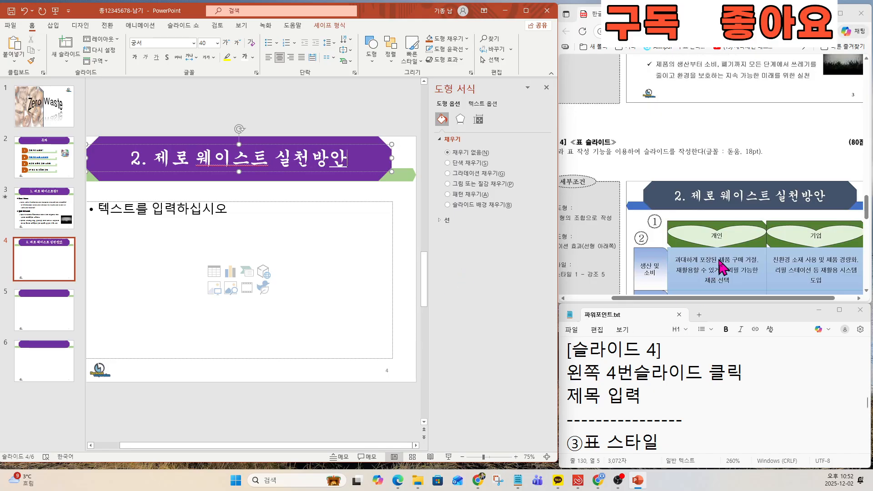
- Check the sample table on the task sheet and insert a table with 2 columns and 2 rows into slide 4's content placeholder
{"action": "scroll", "coordinate": [720, 266], "scroll_direction": "down", "scroll_amount": 3}
{"action": "left_click_drag", "start_coordinate": [764, 298], "coordinate": [807, 300]}
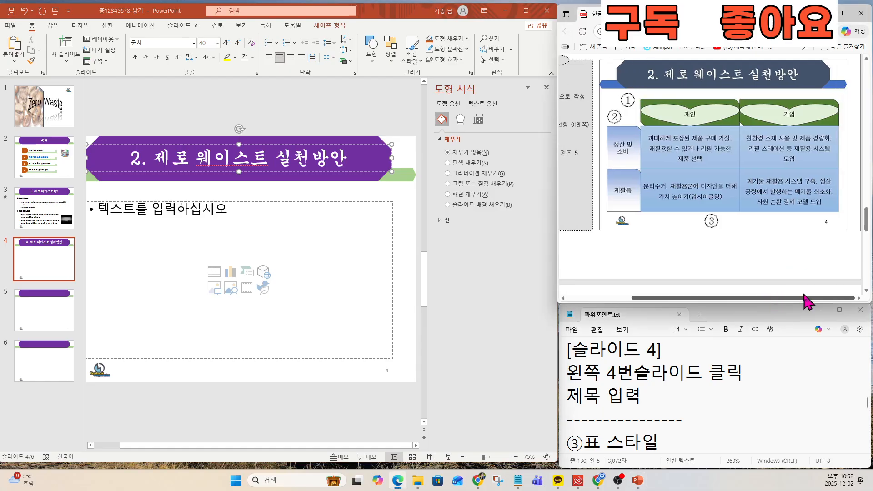
{"action": "scroll", "coordinate": [758, 205], "scroll_direction": "up", "scroll_amount": 2}
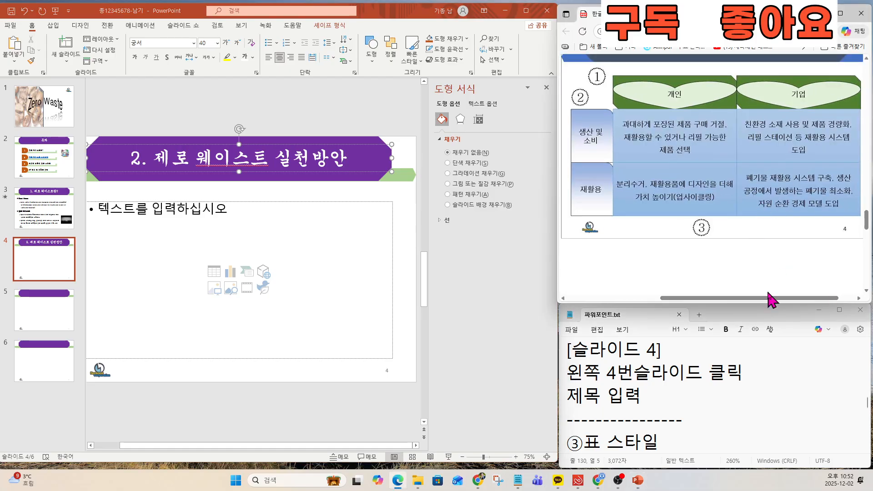
{"action": "scroll", "coordinate": [770, 300], "scroll_direction": "right", "scroll_amount": 1}
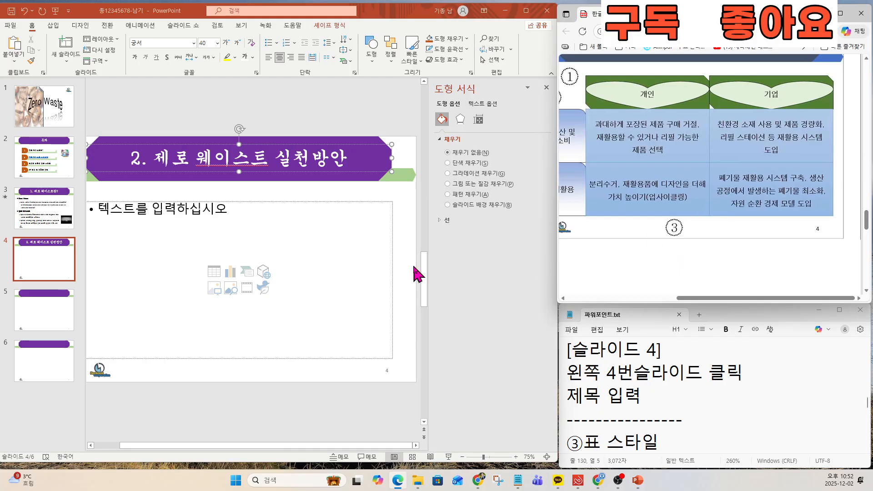
{"action": "key", "text": "ctrl"}
{"action": "left_click", "coordinate": [213, 273]}
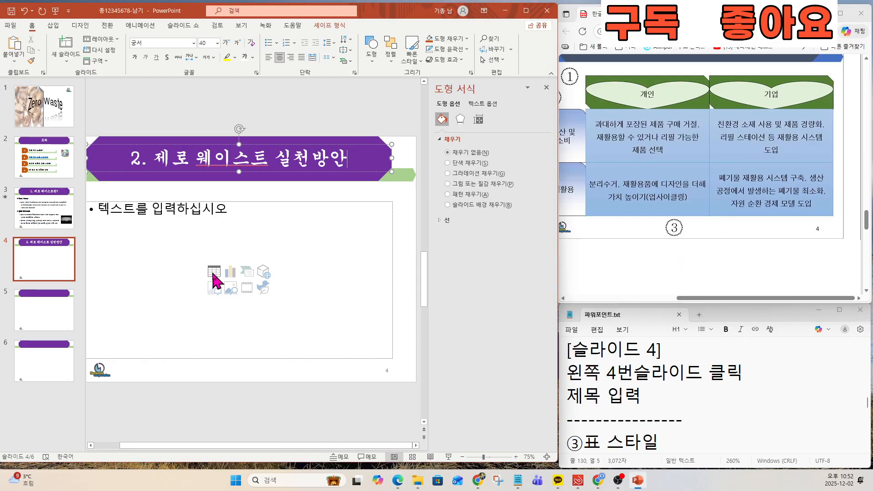
{"action": "key", "text": "ctrl"}
{"action": "left_click", "coordinate": [214, 273]}
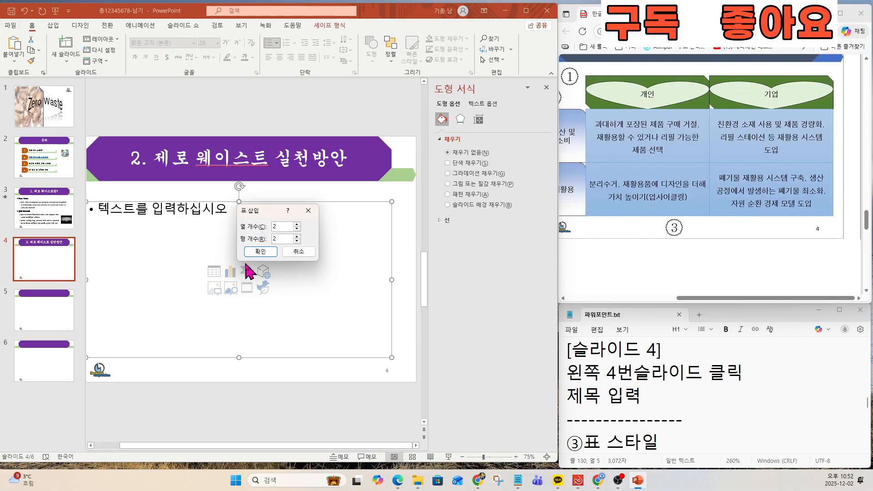
{"action": "key", "text": "Return"}
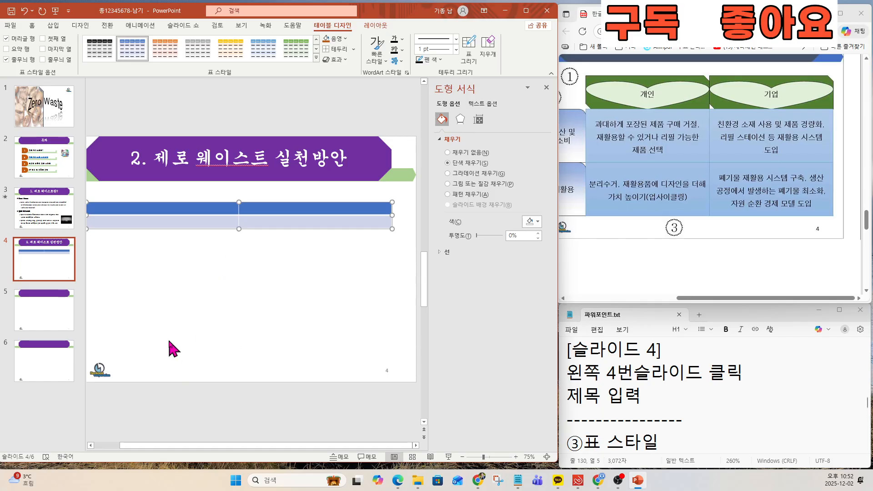
- Stretch the table down to just above the logo and pull in its top and left edges to leave room for the heading shapes
{"action": "scroll", "coordinate": [167, 347], "scroll_direction": "down", "scroll_amount": 1}
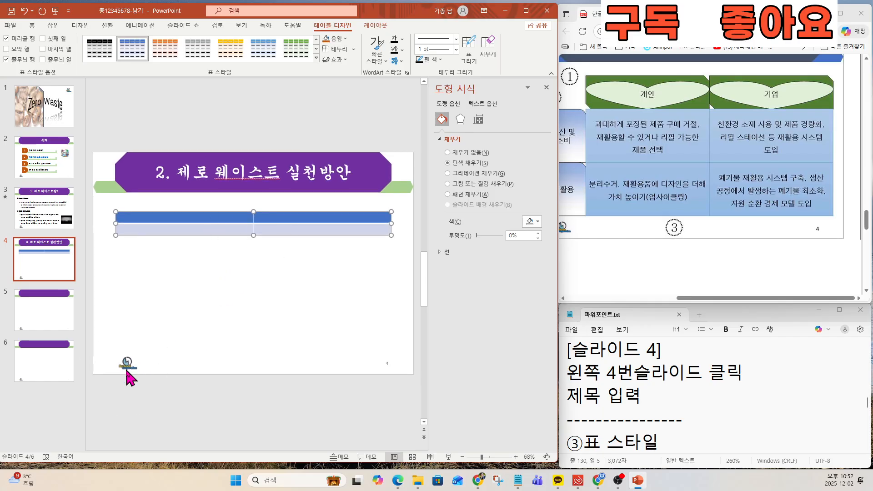
{"action": "left_click_drag", "start_coordinate": [255, 241], "coordinate": [234, 351]}
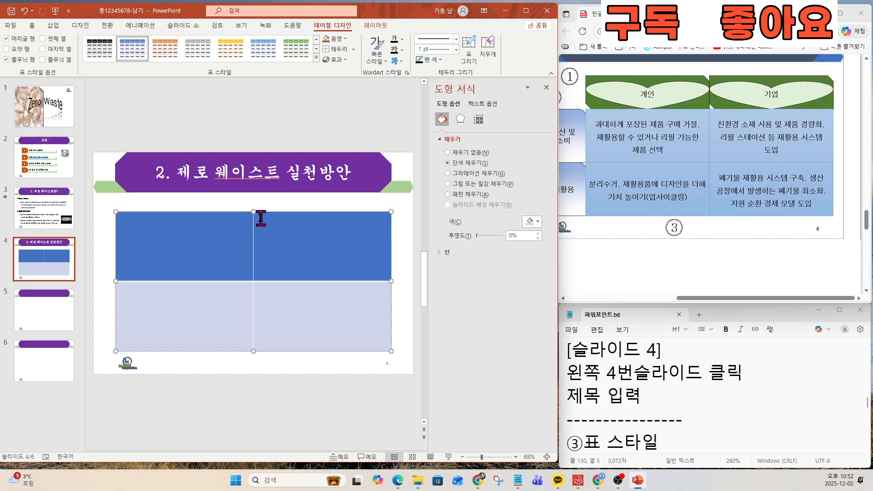
{"action": "left_click_drag", "start_coordinate": [255, 210], "coordinate": [251, 236]}
{"action": "left_click", "coordinate": [625, 297]}
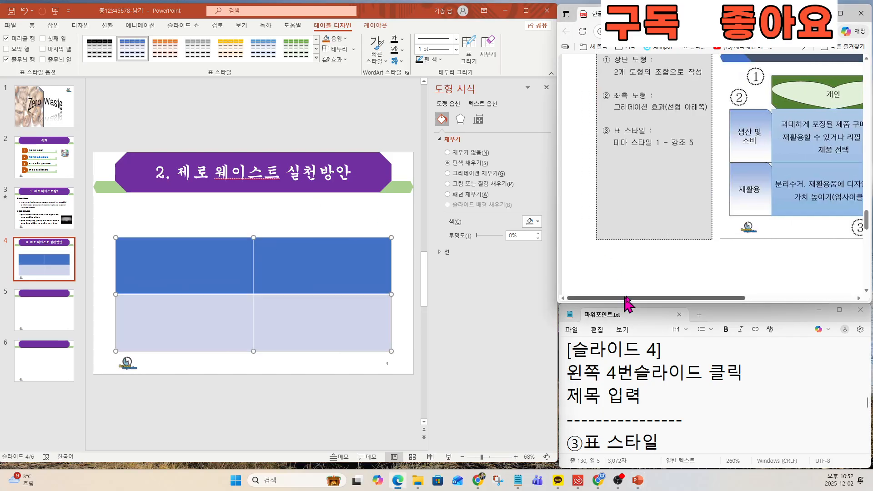
{"action": "left_click", "coordinate": [116, 295]}
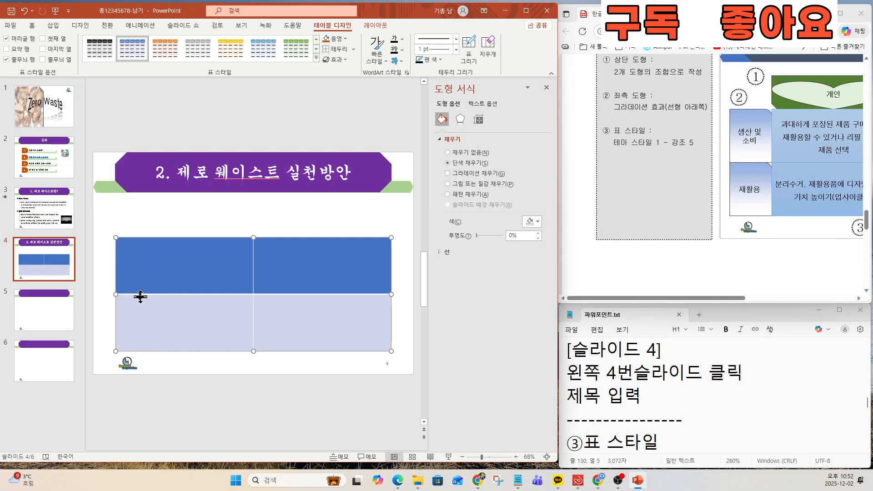
{"action": "left_click_drag", "start_coordinate": [115, 295], "coordinate": [151, 296]}
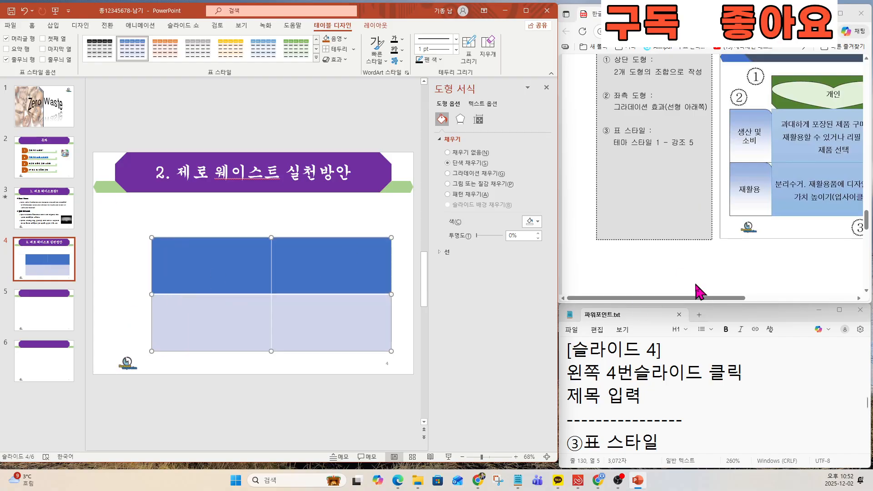
- Check the table style required for slide 4 in the task sheet's detailed conditions
{"action": "scroll", "coordinate": [663, 224], "scroll_direction": "up", "scroll_amount": 2}
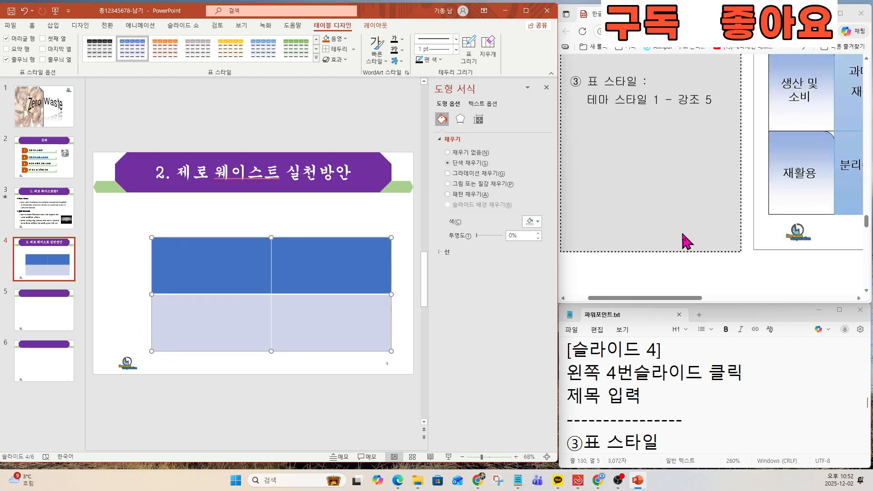
{"action": "scroll", "coordinate": [682, 239], "scroll_direction": "up", "scroll_amount": 3}
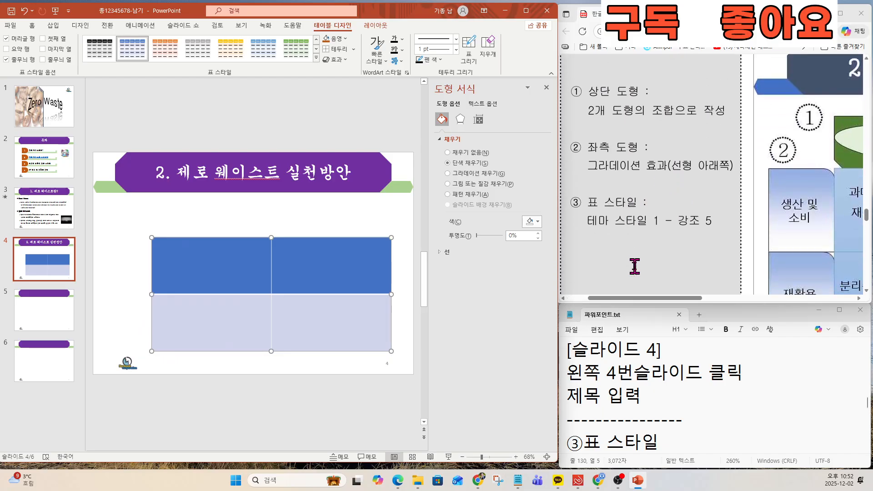
{"action": "left_click_drag", "start_coordinate": [629, 220], "coordinate": [714, 220]}
{"action": "left_click", "coordinate": [682, 251]}
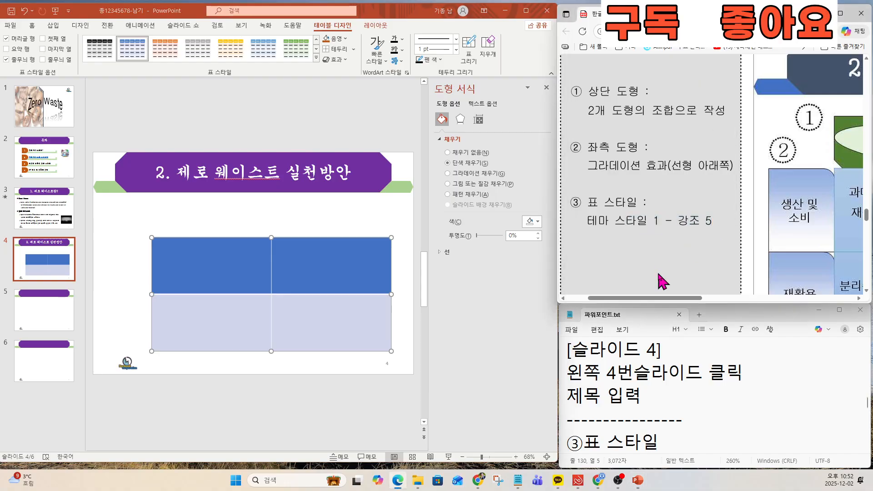
- Apply the table style 테마 스타일 1 - 강조 5 to the table on slide 4
{"action": "left_click", "coordinate": [609, 386]}
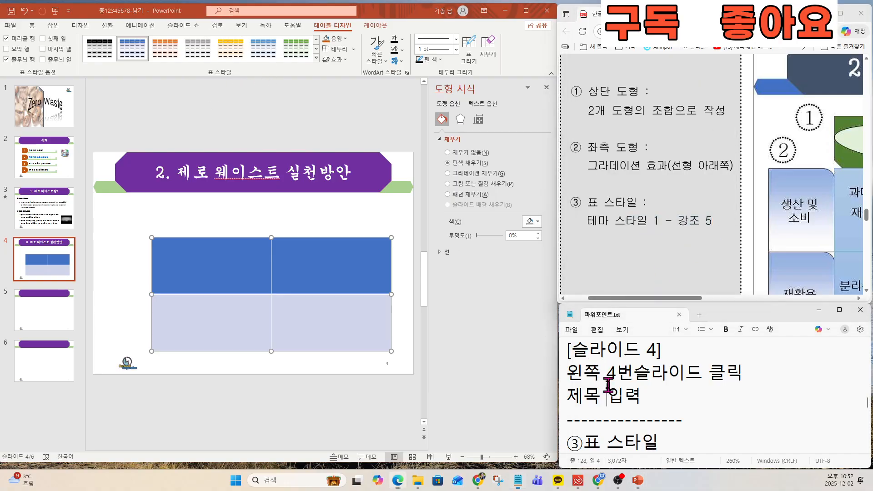
{"action": "key", "text": "Down"}
{"action": "key", "text": "Down"}
{"action": "key", "text": "Down"}
{"action": "key", "text": "Down"}
{"action": "key", "text": "Down"}
{"action": "key", "text": "Down"}
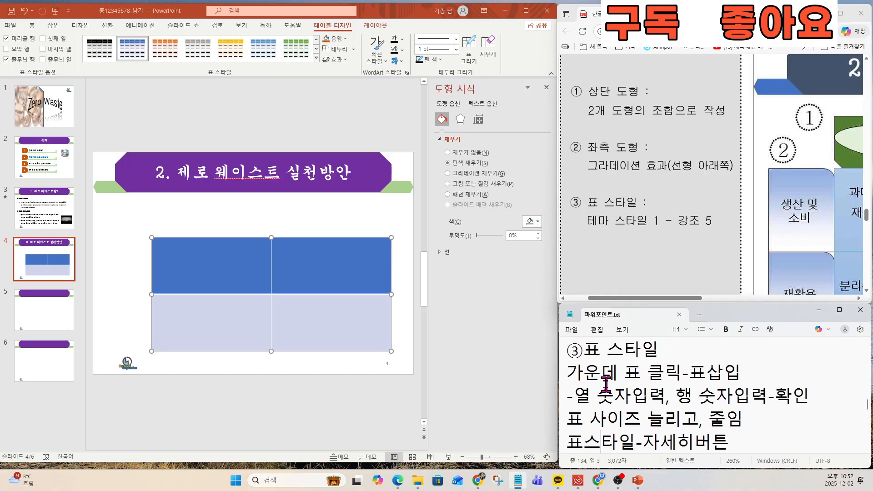
{"action": "left_click", "coordinate": [315, 58]}
{"action": "left_click", "coordinate": [315, 58]}
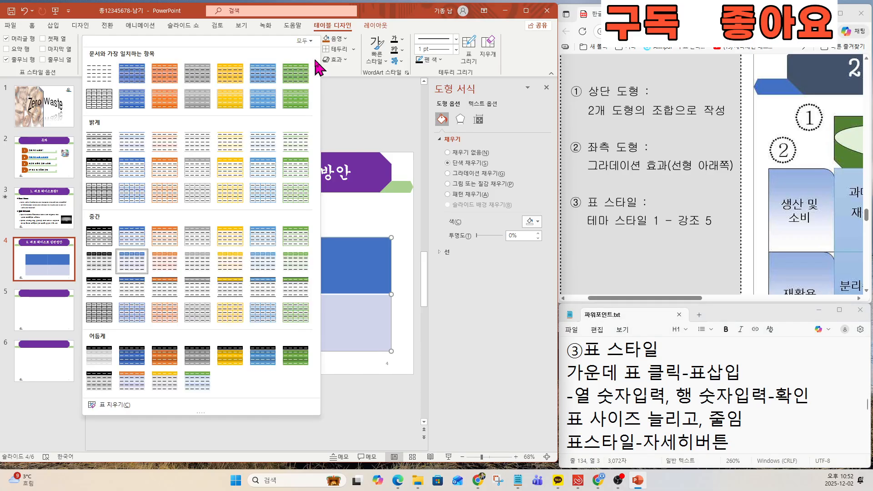
{"action": "left_click", "coordinate": [264, 75]}
{"action": "left_click", "coordinate": [321, 296]}
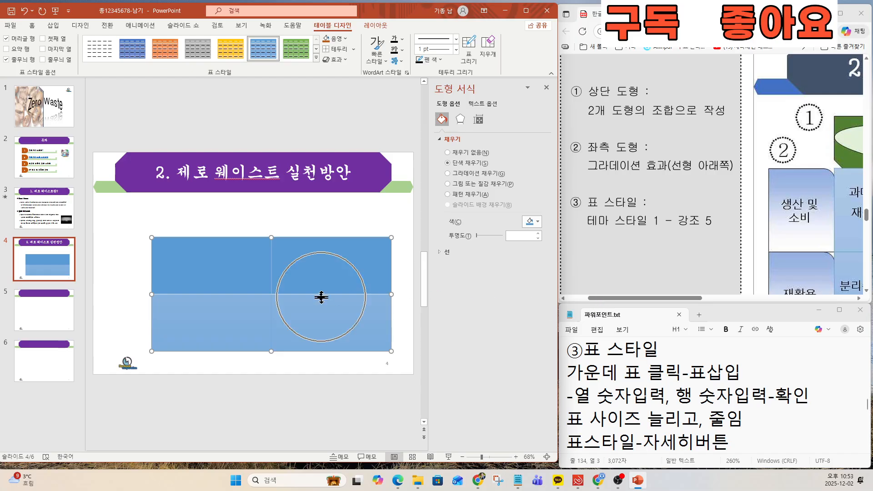
- Compare the table with the sample and notes, and turn off its header row (머리글 행) and banded rows (줄무늬 행)
{"action": "left_click_drag", "start_coordinate": [660, 299], "coordinate": [777, 305]}
{"action": "scroll", "coordinate": [733, 257], "scroll_direction": "down", "scroll_amount": 1}
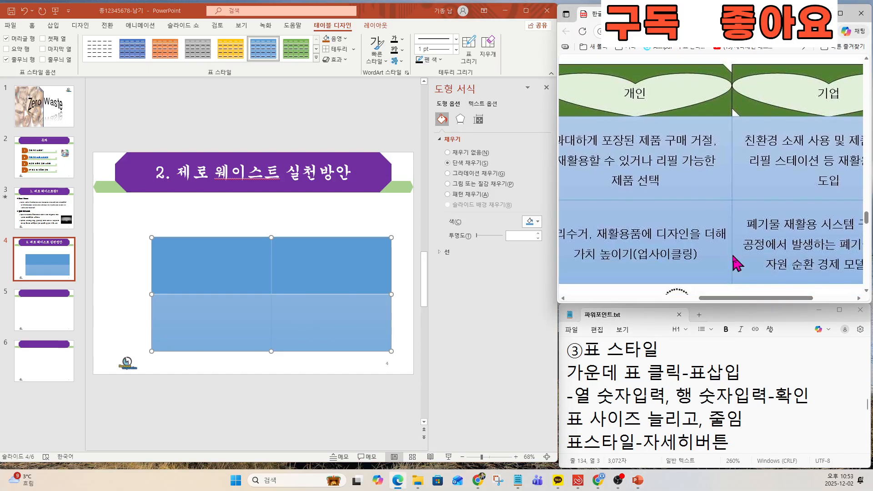
{"action": "scroll", "coordinate": [723, 232], "scroll_direction": "down", "scroll_amount": 3}
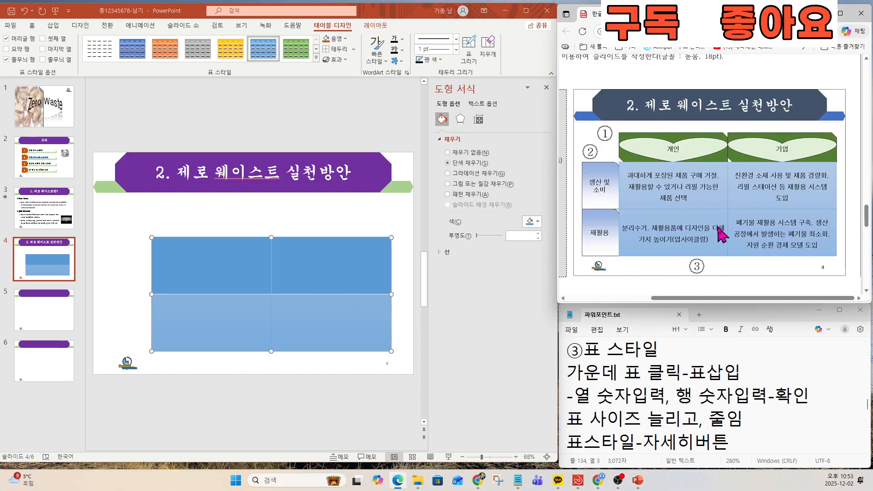
{"action": "left_click", "coordinate": [669, 440]}
{"action": "key", "text": "Down"}
{"action": "key", "text": "Down"}
{"action": "key", "text": "Down"}
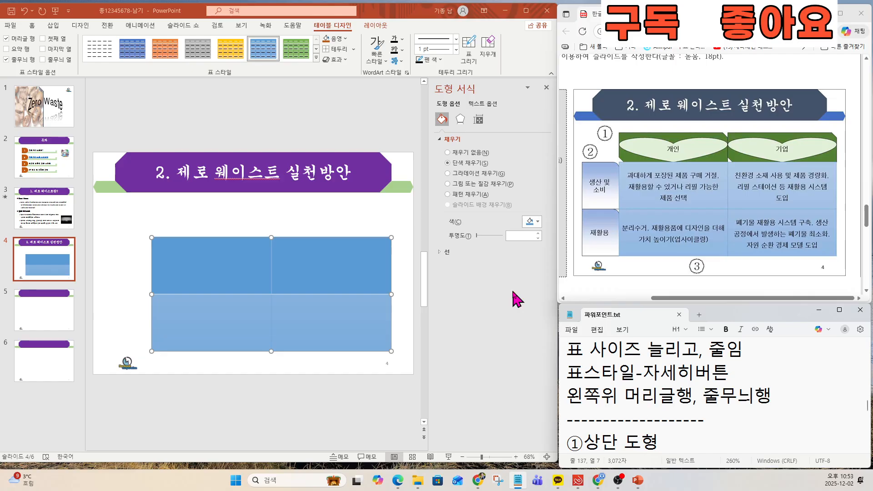
{"action": "left_click_drag", "start_coordinate": [566, 394], "coordinate": [797, 403]}
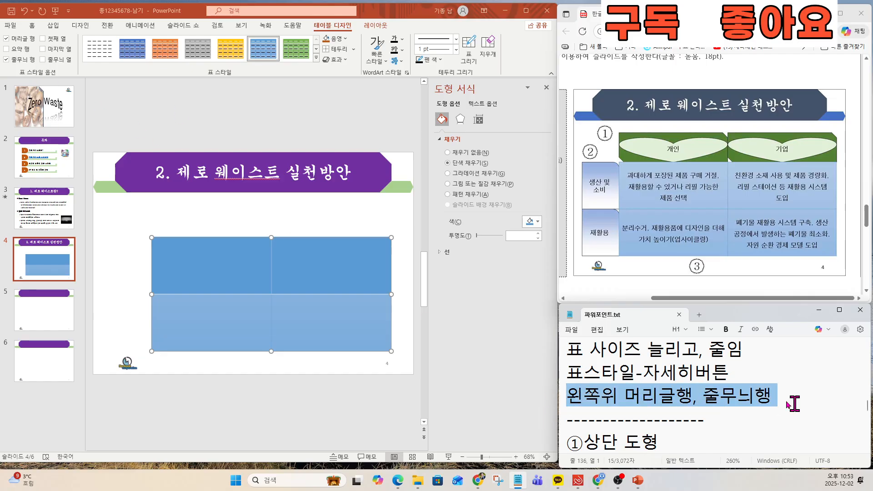
{"action": "left_click", "coordinate": [720, 396]}
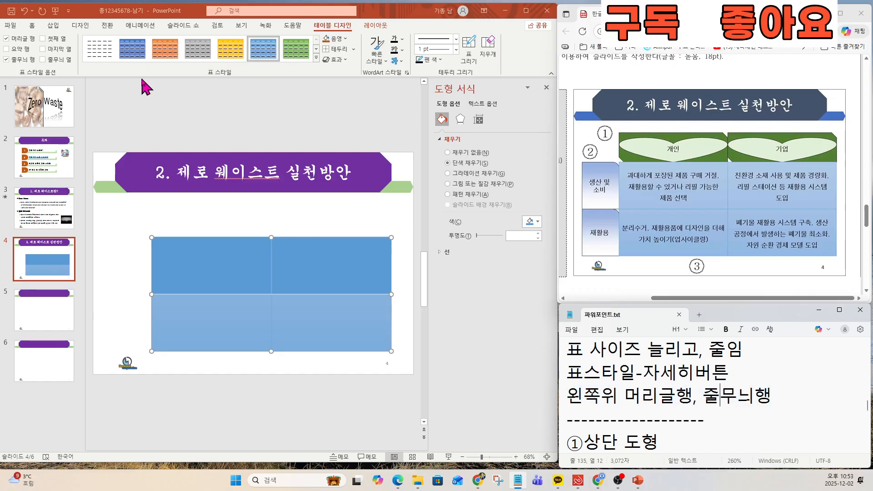
{"action": "left_click", "coordinate": [10, 46]}
{"action": "left_click", "coordinate": [8, 39]}
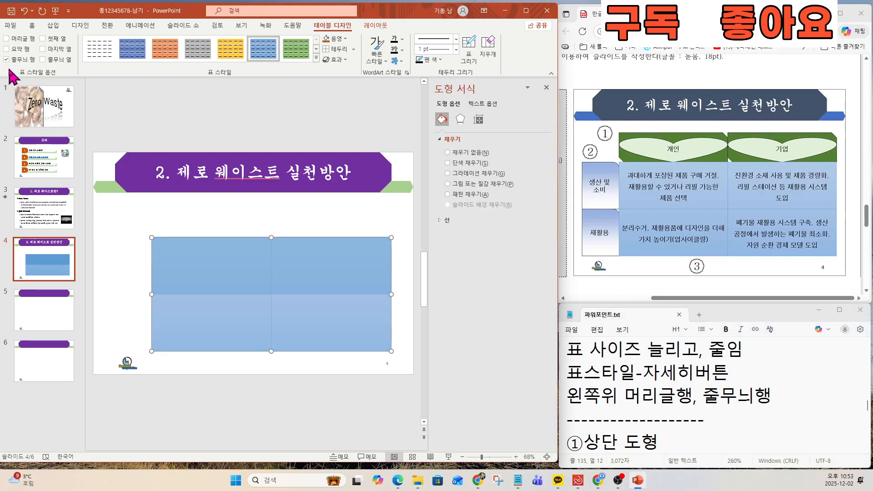
{"action": "left_click", "coordinate": [7, 59]}
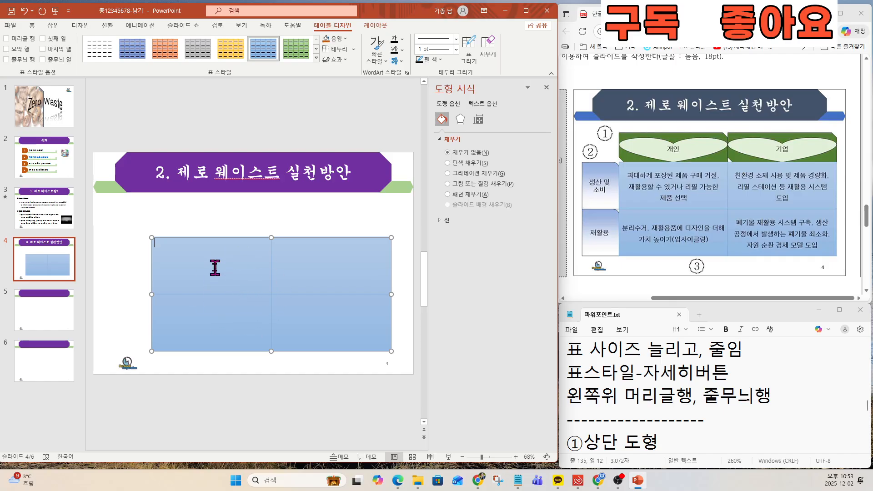
- Enter "과대하게 포장된 제품 구매 거절, 재활용할 수 있거나 리필 가능한 제품 선택" and "분리수거, 재활용품에 디자인을 더해 가치 높이기(업사이클링)" in the table's first column
{"action": "type", "text": "rhke"}
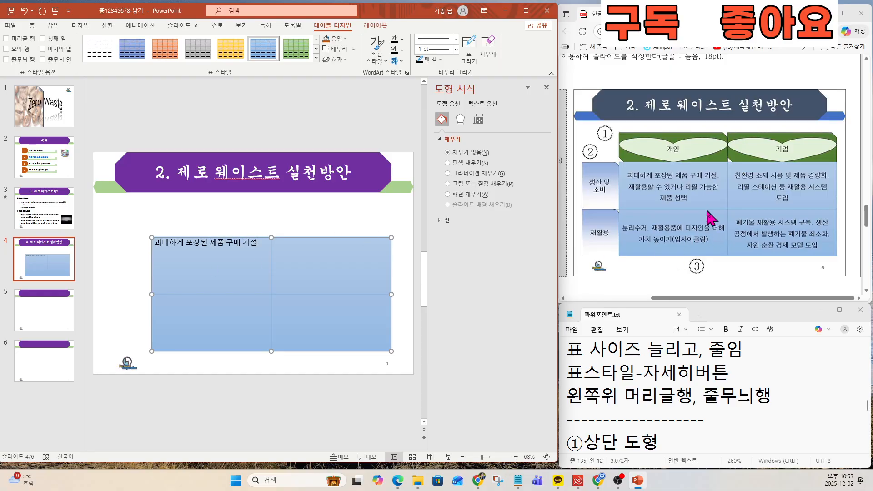
{"action": "scroll", "coordinate": [713, 219], "scroll_direction": "up", "scroll_amount": 3, "text": "ctrl"}
{"action": "scroll", "coordinate": [723, 193], "scroll_direction": "down", "scroll_amount": 1, "text": "ctrl"}
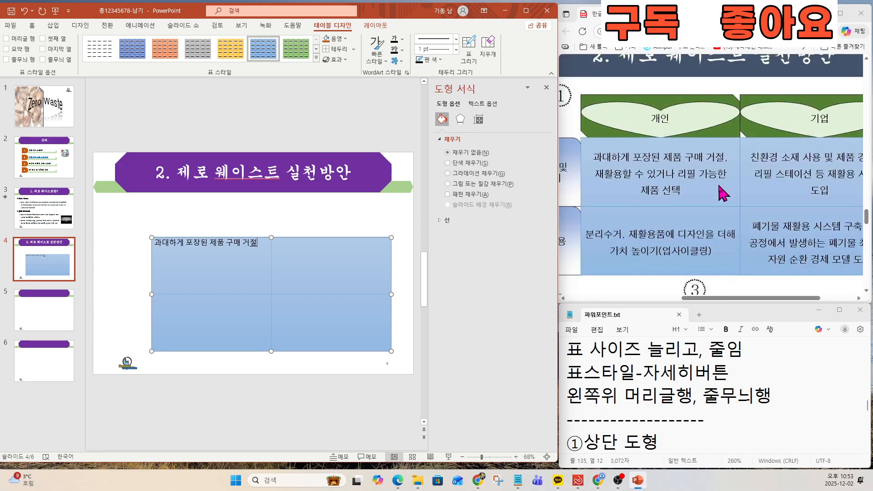
{"action": "left_click_drag", "start_coordinate": [727, 299], "coordinate": [712, 299]}
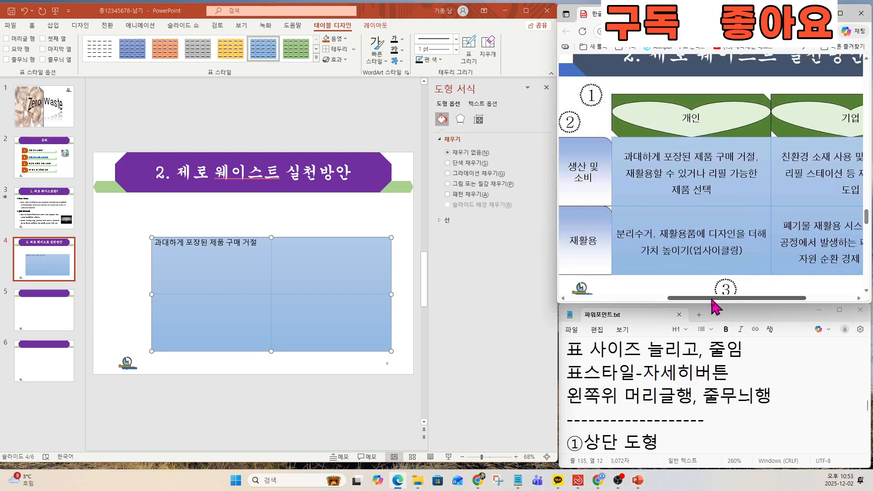
{"action": "left_click", "coordinate": [265, 246]}
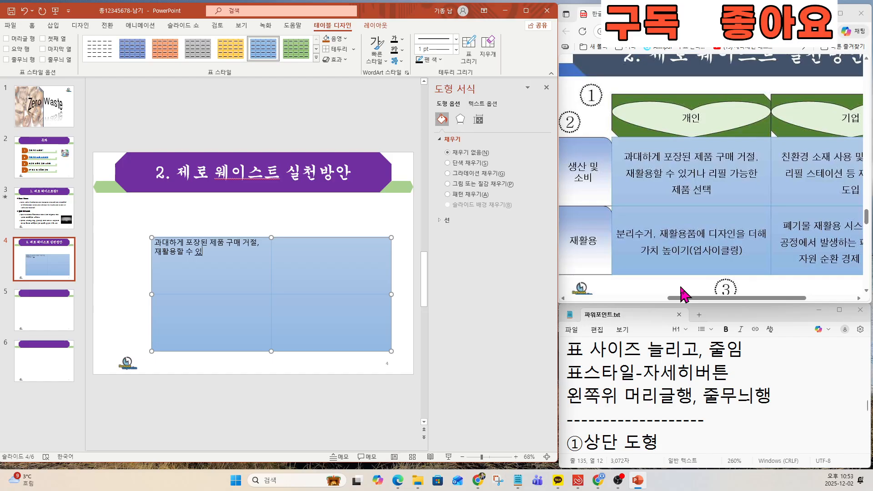
{"action": "type", "text": "있거나 리필 가능한"}
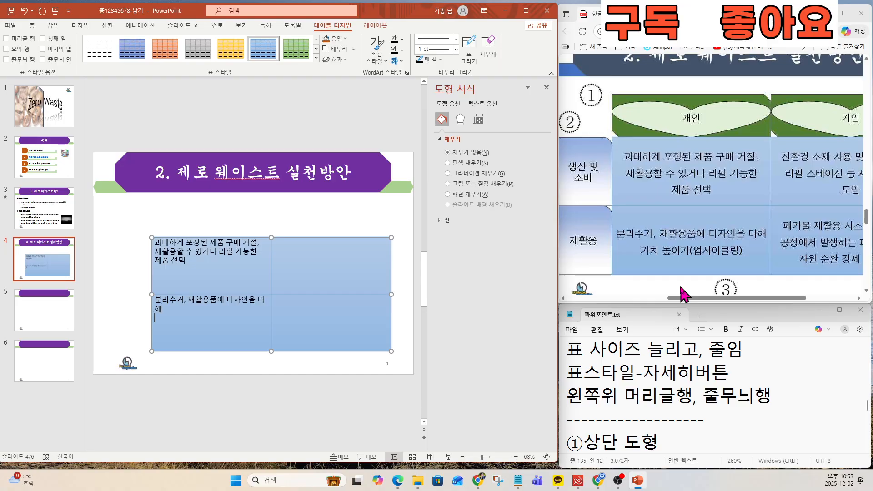
{"action": "type", "text": "높이기"}
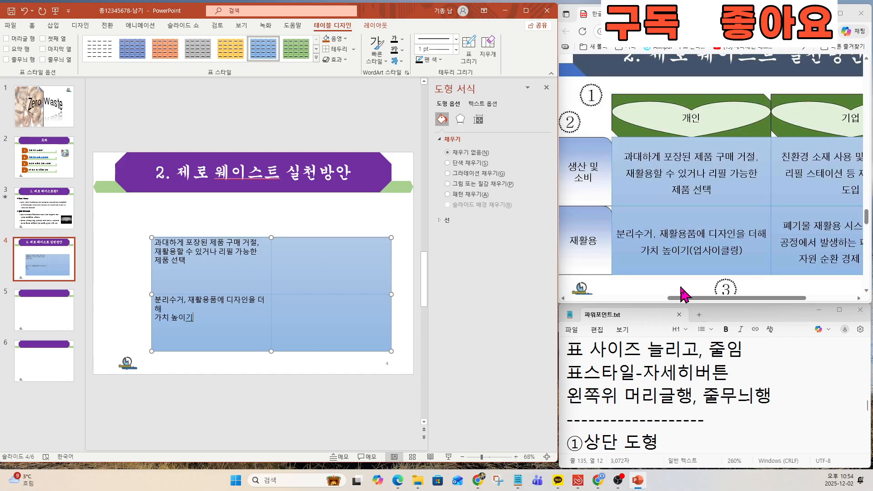
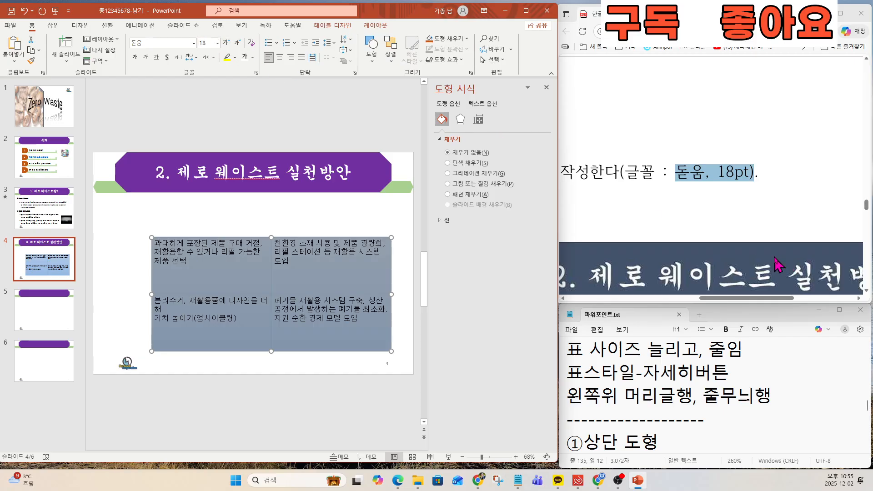
- Center the text of all table cells horizontally and vertically as in the sample, and widen its line spacing
{"action": "scroll", "coordinate": [721, 254], "scroll_direction": "up", "scroll_amount": 1}
{"action": "scroll", "coordinate": [727, 260], "scroll_direction": "down", "scroll_amount": 4}
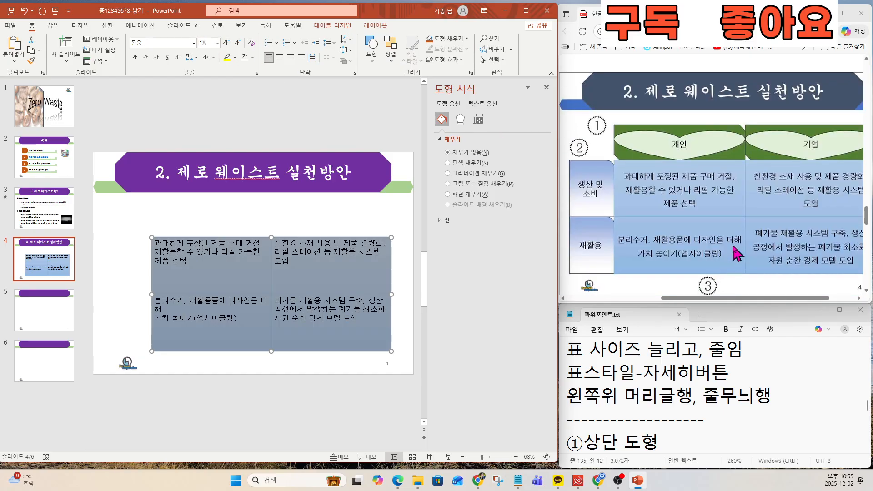
{"action": "left_click", "coordinate": [280, 58]}
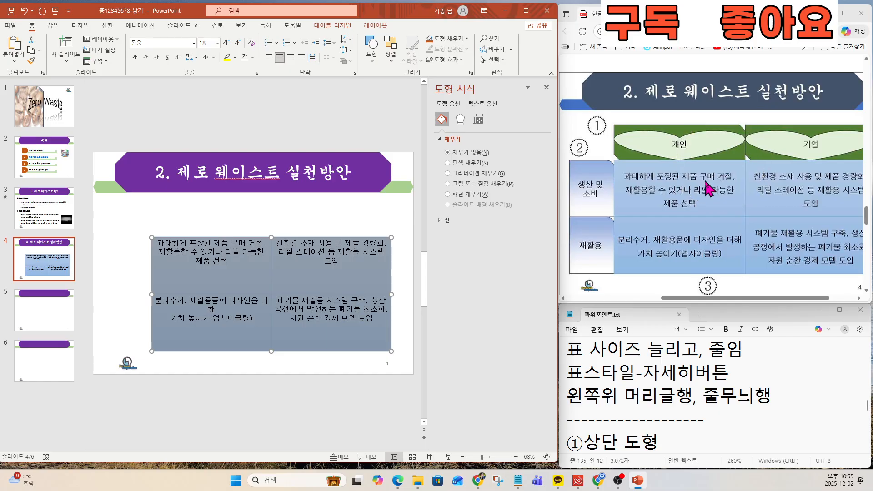
{"action": "left_click", "coordinate": [347, 50]}
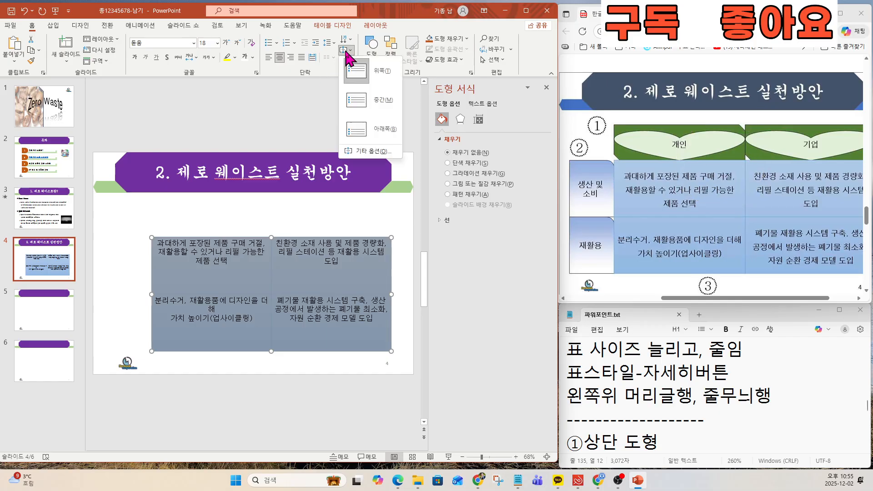
{"action": "left_click", "coordinate": [374, 100]}
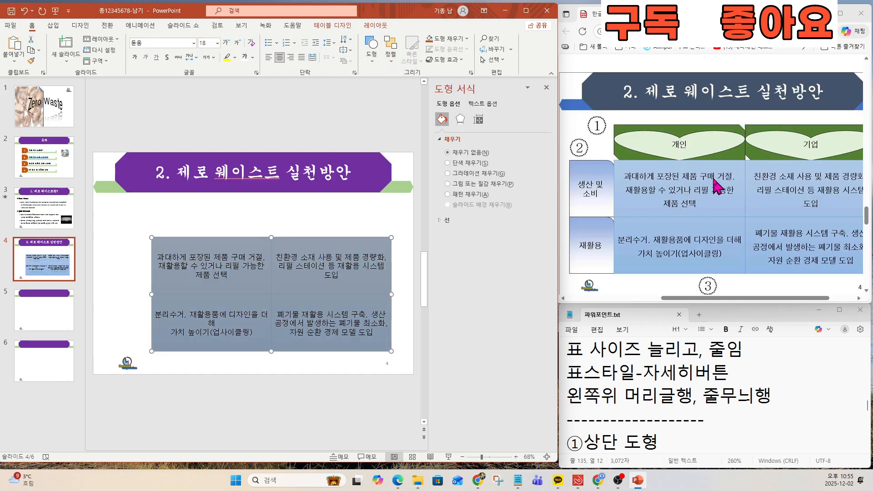
{"action": "left_click", "coordinate": [340, 50]}
{"action": "left_click", "coordinate": [339, 64]}
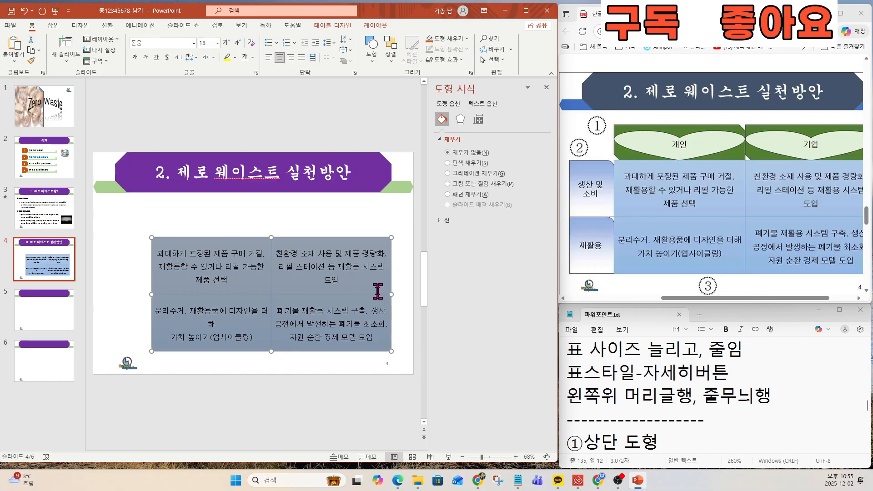
- Widen the table at its left edge so "더해" stays on its line, and shift the whole table slightly right
{"action": "left_click_drag", "start_coordinate": [152, 294], "coordinate": [136, 292]}
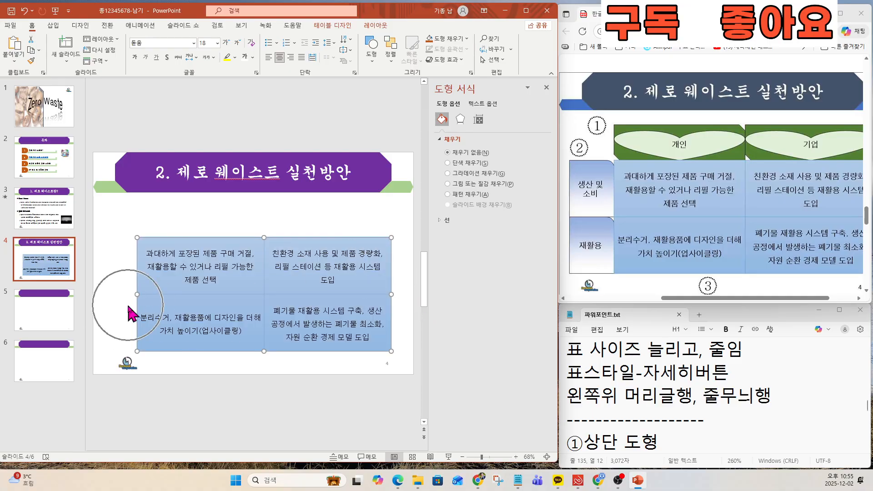
{"action": "left_click_drag", "start_coordinate": [298, 236], "coordinate": [306, 237]}
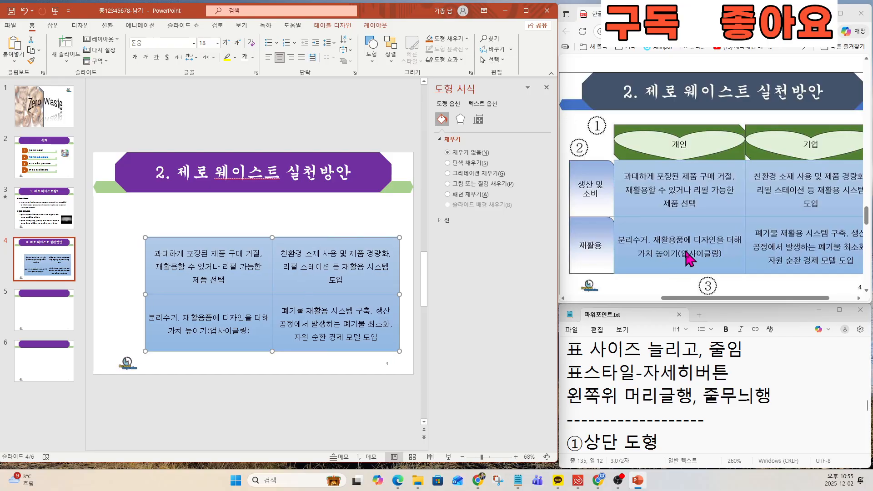
- Check the sample slide and the notes for how the two-part heading shapes above the table are built
{"action": "scroll", "coordinate": [696, 254], "scroll_direction": "up", "scroll_amount": 2}
{"action": "scroll", "coordinate": [727, 236], "scroll_direction": "down", "scroll_amount": 3}
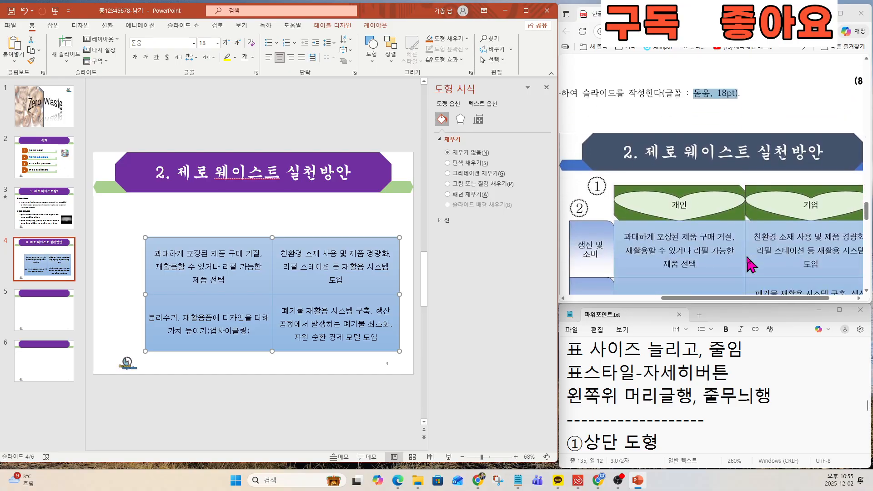
{"action": "scroll", "coordinate": [736, 226], "scroll_direction": "up", "scroll_amount": 3}
{"action": "left_click", "coordinate": [642, 390]}
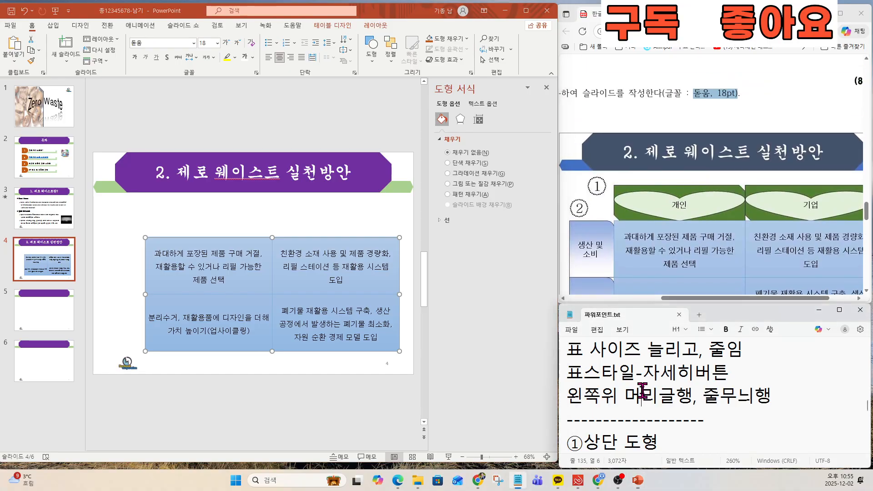
{"action": "key", "text": "Down"}
{"action": "key", "text": "Down"}
{"action": "key", "text": "Down"}
{"action": "key", "text": "Down"}
{"action": "key", "text": "Down"}
{"action": "key", "text": "Down"}
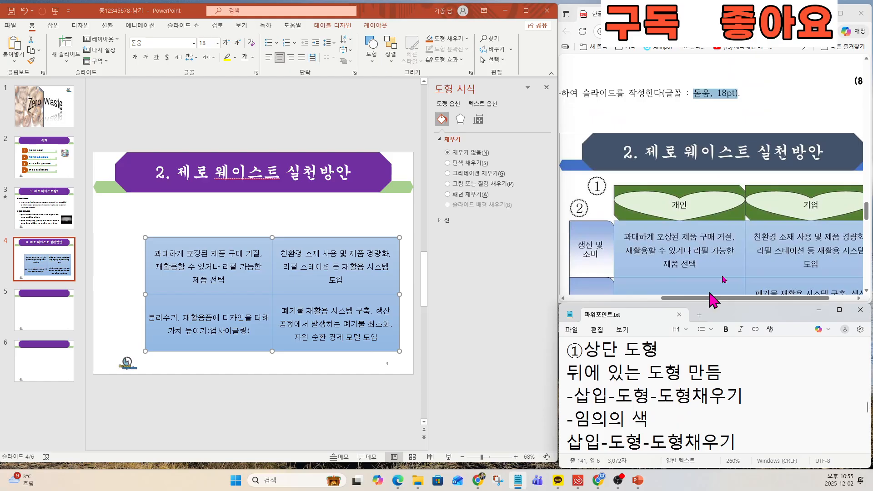
- Draw a rectangle with diagonally snipped corners, about 11.06 cm wide and 2.7 cm high, above the table's first column
{"action": "left_click", "coordinate": [53, 26]}
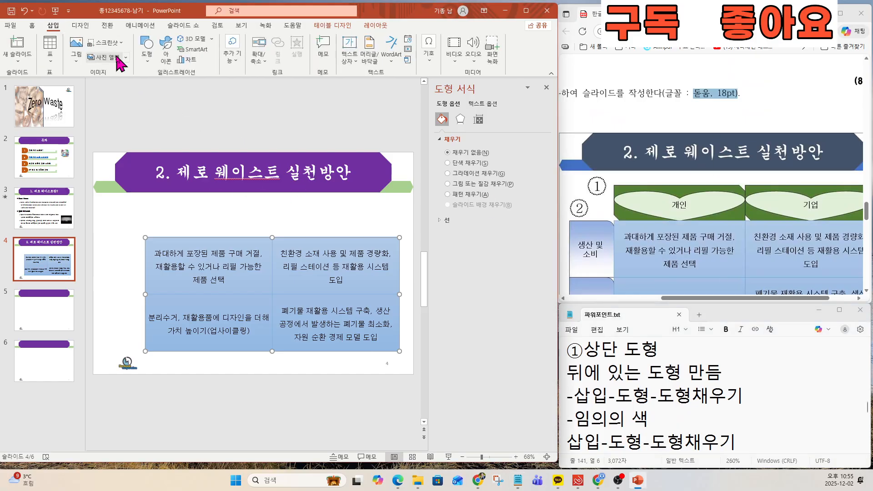
{"action": "left_click", "coordinate": [146, 48]}
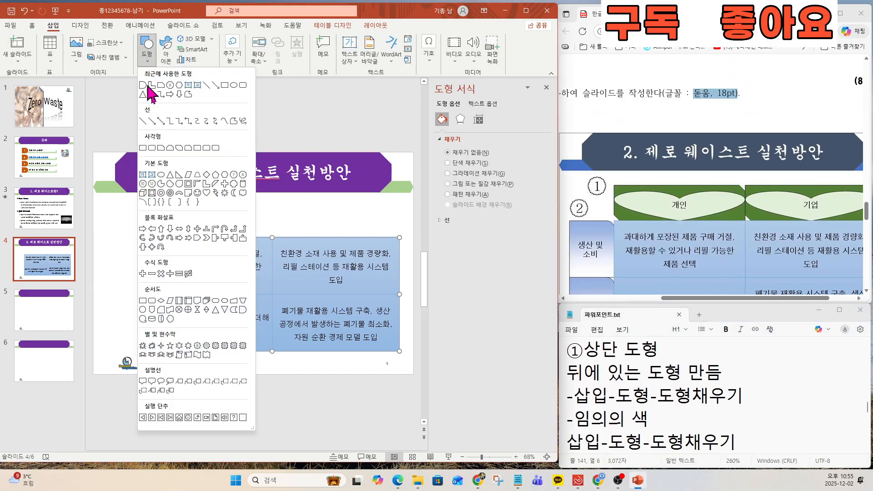
{"action": "left_click", "coordinate": [177, 148]}
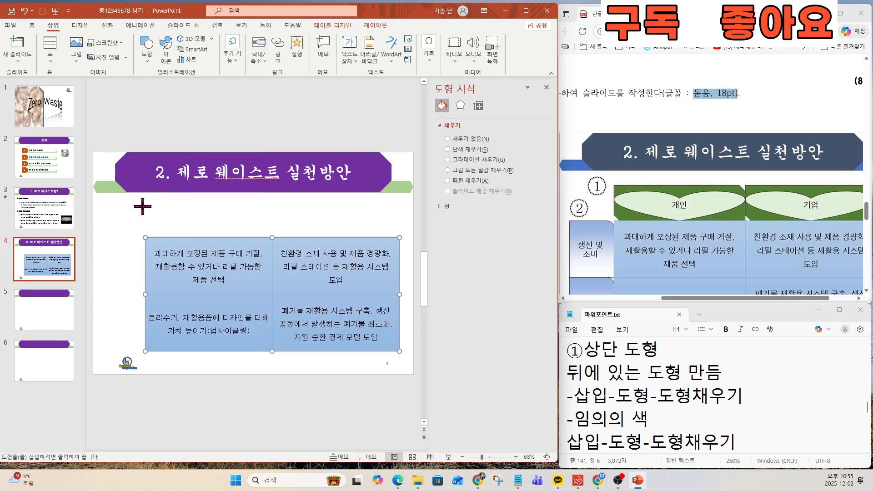
{"action": "left_click_drag", "start_coordinate": [143, 206], "coordinate": [272, 238]}
{"action": "scroll", "coordinate": [342, 241], "scroll_direction": "up", "scroll_amount": 6}
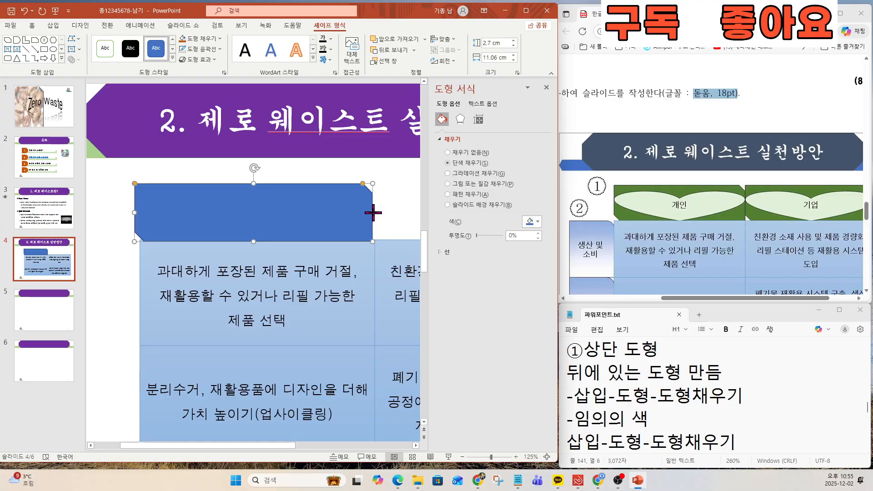
- Align the snipped rectangle with the edges of the table's first column and resize it to about 10.94 by 2.76 cm
{"action": "left_click_drag", "start_coordinate": [373, 212], "coordinate": [376, 213]}
{"action": "left_click_drag", "start_coordinate": [150, 233], "coordinate": [166, 223]}
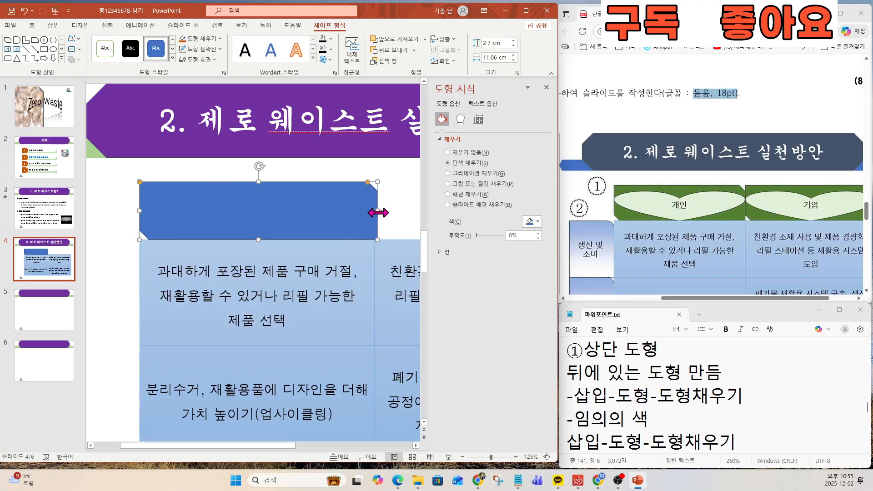
{"action": "left_click_drag", "start_coordinate": [377, 212], "coordinate": [375, 213]}
{"action": "left_click_drag", "start_coordinate": [257, 182], "coordinate": [257, 180]}
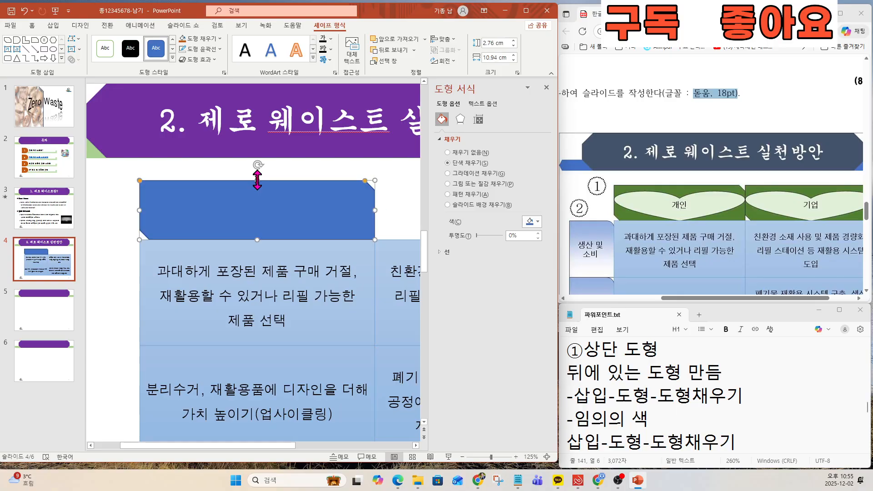
- Fill the snipped rectangle above the table's first column with light green
{"action": "left_click", "coordinate": [212, 39]}
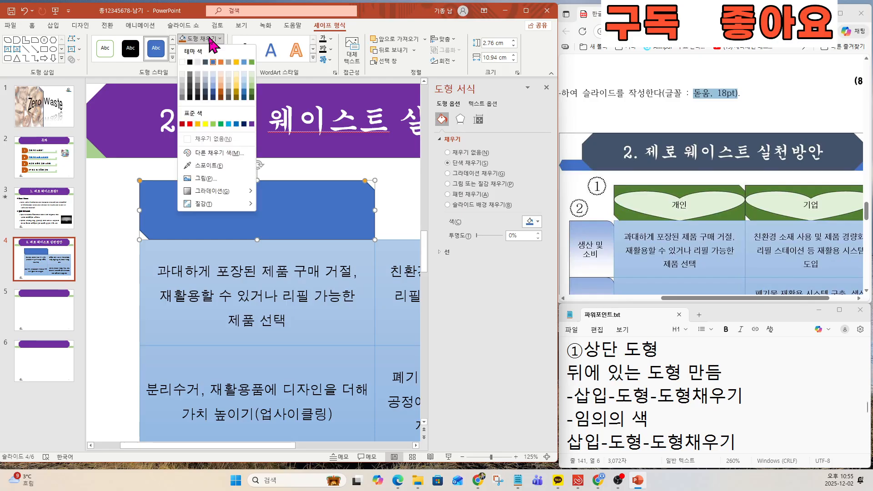
{"action": "left_click", "coordinate": [253, 87]}
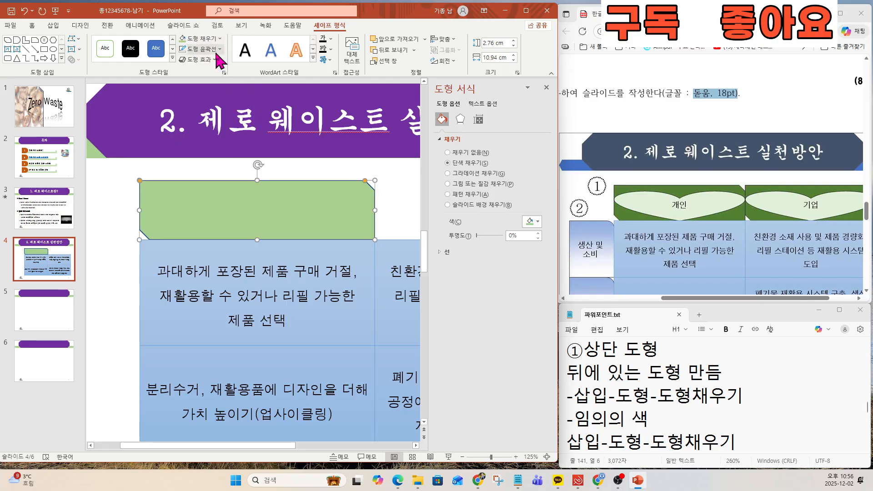
{"action": "key", "text": "ctrl"}
{"action": "key", "text": "ctrl"}
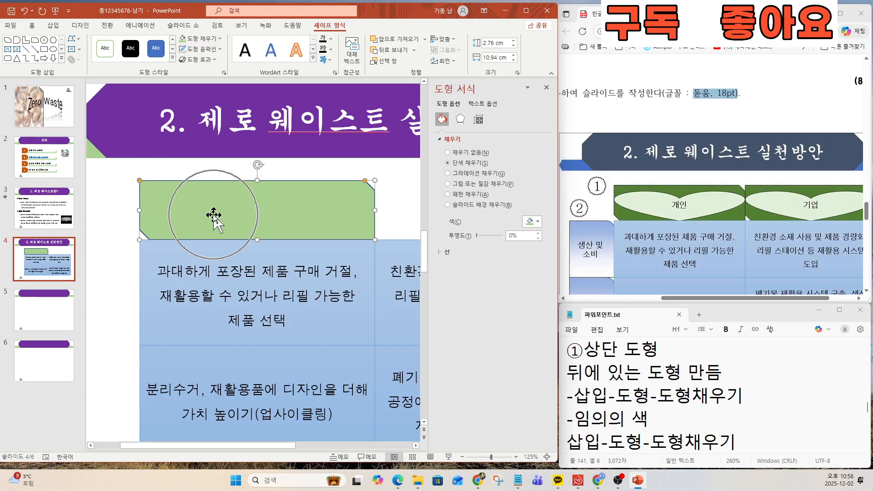
{"action": "key", "text": "ctrl"}
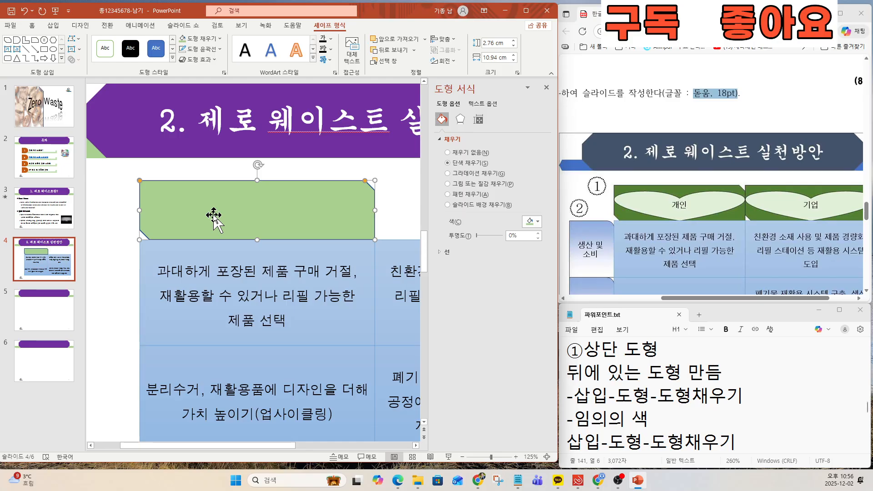
{"action": "key", "text": "ctrl"}
{"action": "key", "text": "ctrl"}
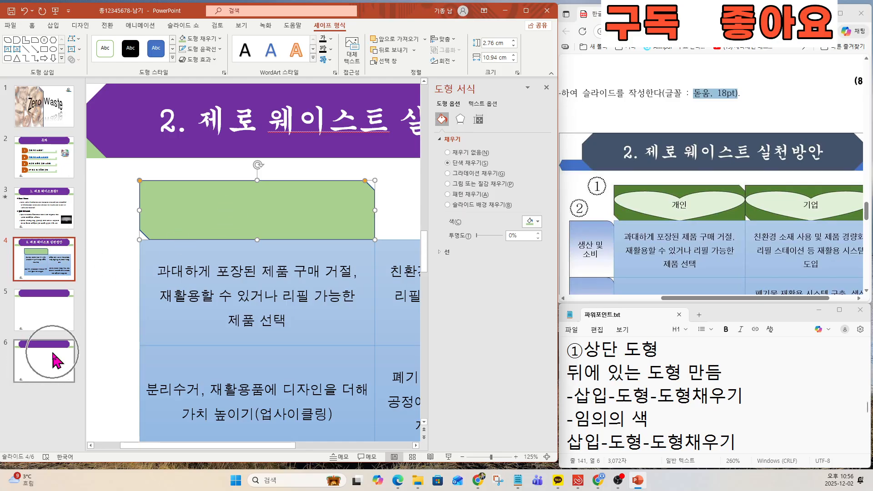
{"action": "key", "text": "ctrl"}
{"action": "key", "text": "ctrl"}
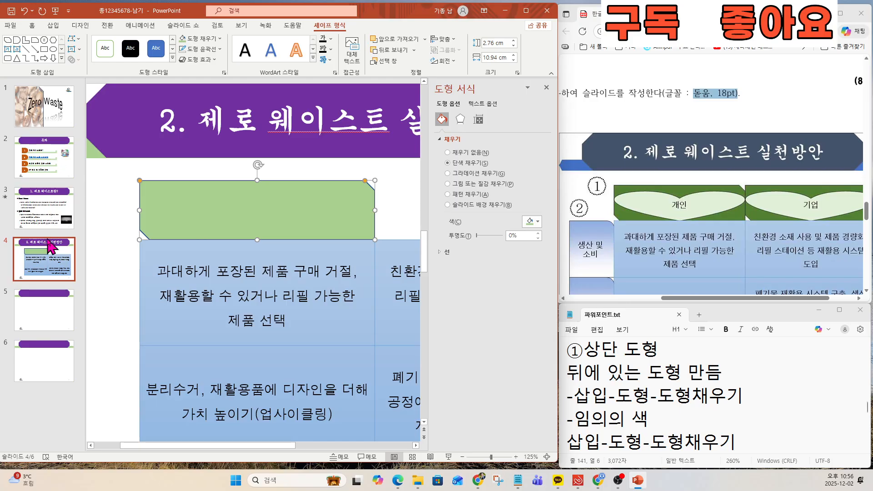
{"action": "key", "text": "ctrl"}
{"action": "key", "text": "ctrl"}
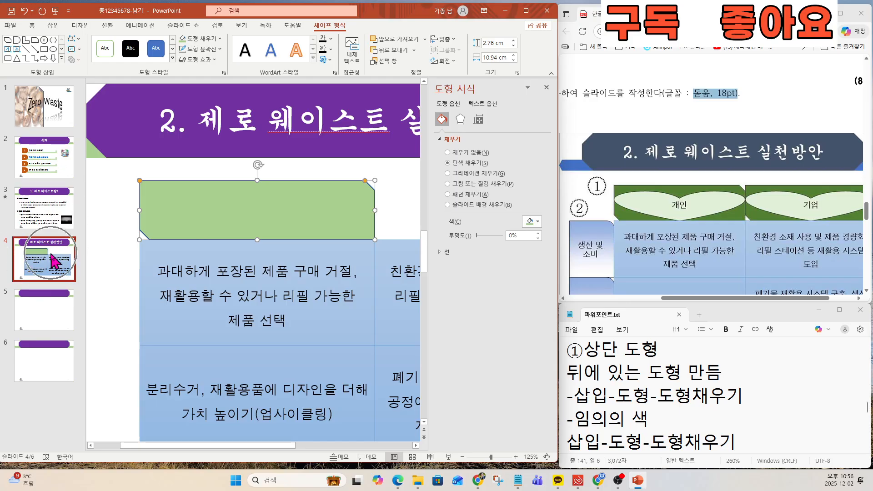
- Draw a heart about 10.89 cm wide and 2.8 cm high over the green snipped rectangle
{"action": "left_click", "coordinate": [55, 26]}
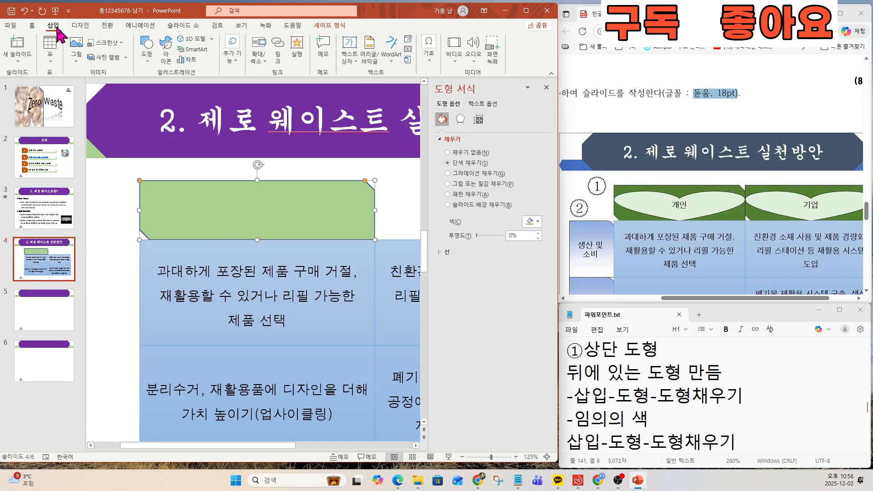
{"action": "left_click", "coordinate": [146, 49]}
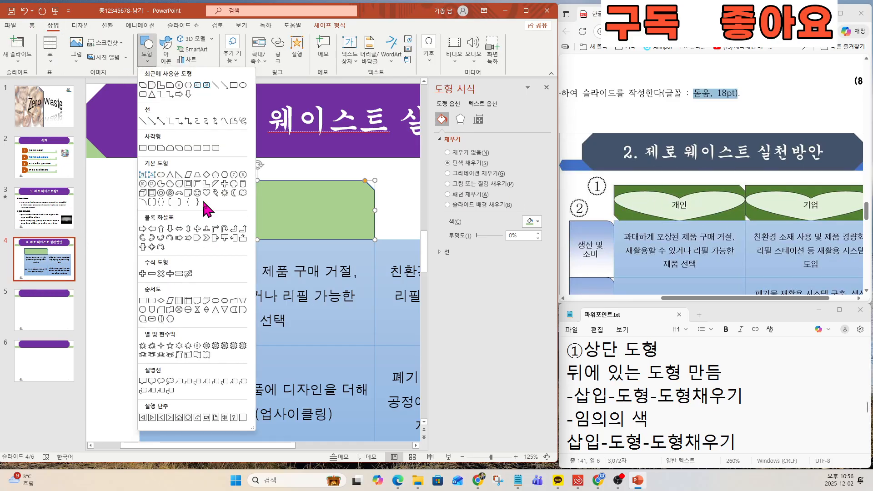
{"action": "key", "text": "ctrl"}
{"action": "key", "text": "ctrl"}
{"action": "key", "text": "ctrl"}
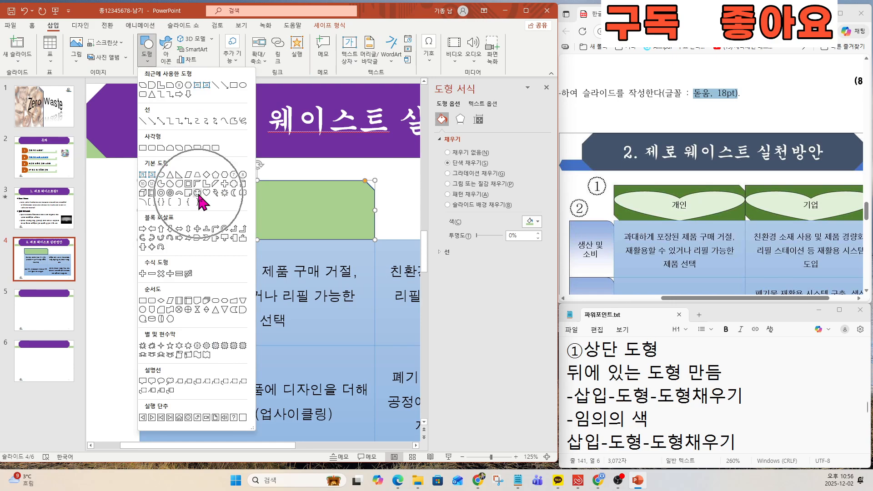
{"action": "left_click", "coordinate": [208, 194]}
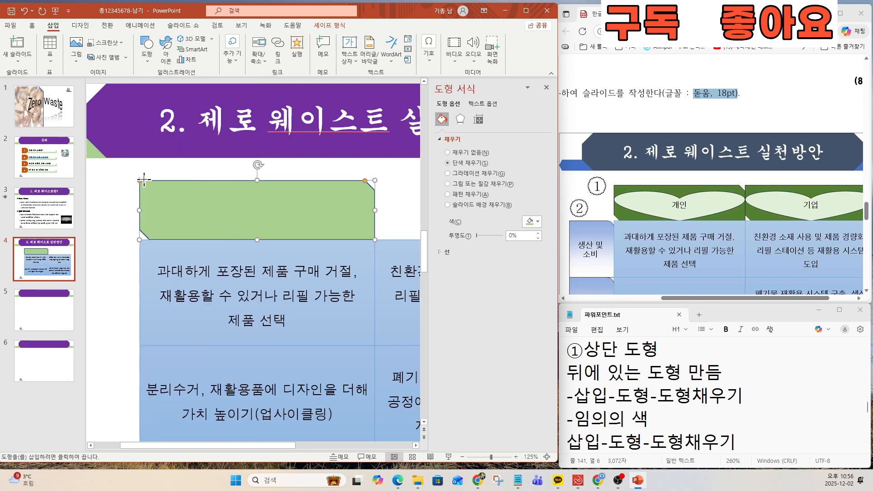
{"action": "key", "text": "ctrl"}
{"action": "key", "text": "ctrl"}
{"action": "left_click_drag", "start_coordinate": [139, 180], "coordinate": [374, 240]}
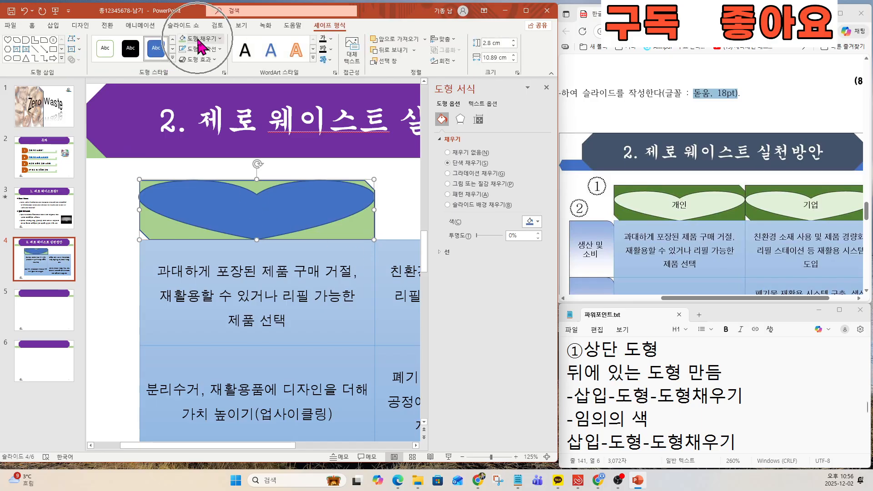
- Fill the heart with light gold and enter "개인" in it in black 돋움
{"action": "left_click", "coordinate": [204, 38]}
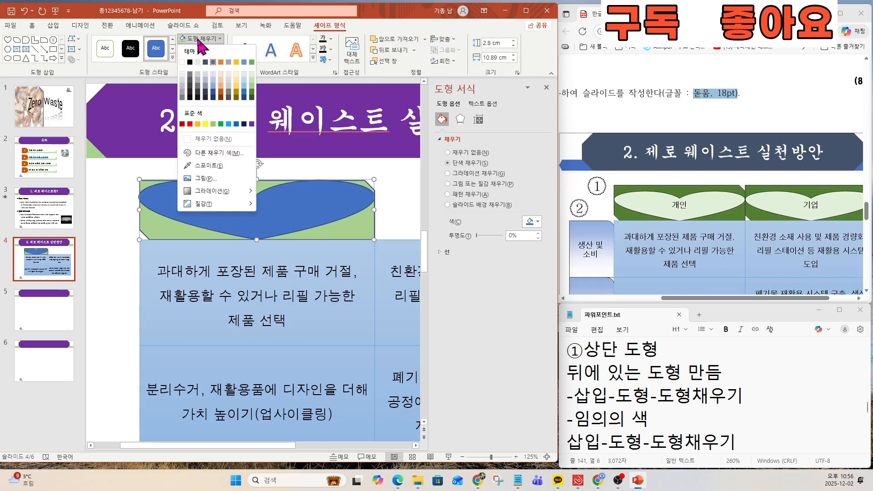
{"action": "left_click", "coordinate": [234, 80]}
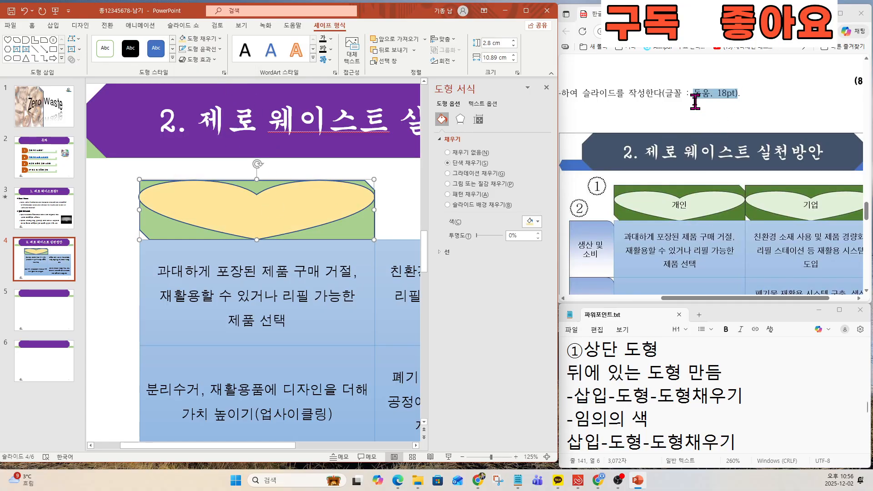
{"action": "left_click", "coordinate": [31, 26]}
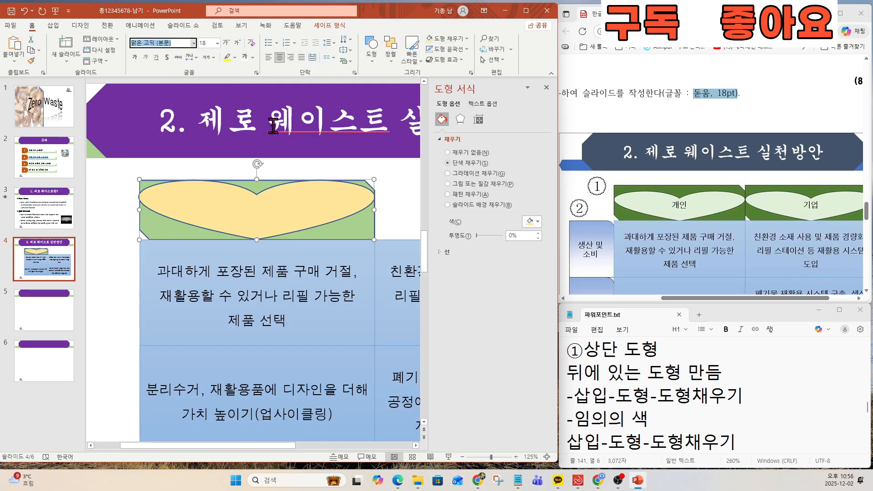
{"action": "type", "text": "돋움"}
{"action": "key", "text": "Return"}
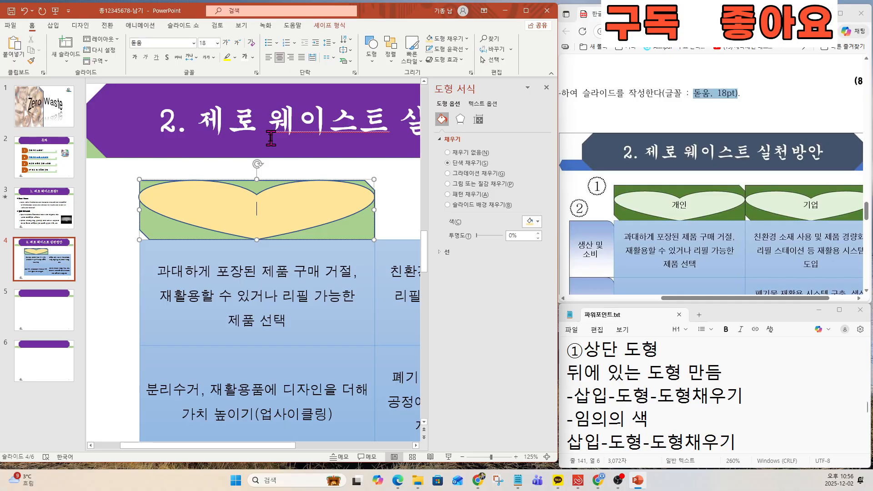
{"action": "left_click", "coordinate": [253, 58]}
{"action": "left_click", "coordinate": [256, 93]}
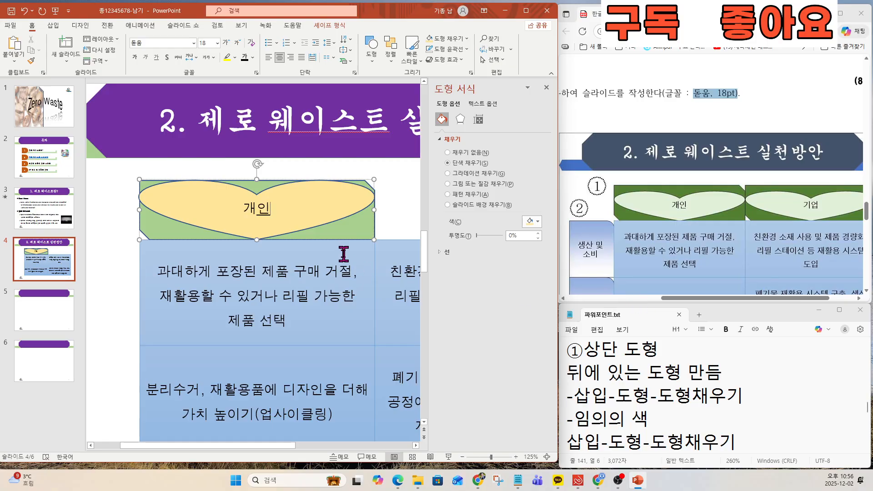
- Check the notes for how to duplicate the two-part heading shape and what follows for the left shapes
{"action": "scroll", "coordinate": [344, 254], "scroll_direction": "down", "scroll_amount": 5, "text": "ctrl"}
{"action": "left_click", "coordinate": [590, 395]}
{"action": "key", "text": "Down"}
{"action": "key", "text": "Down"}
{"action": "key", "text": "Down"}
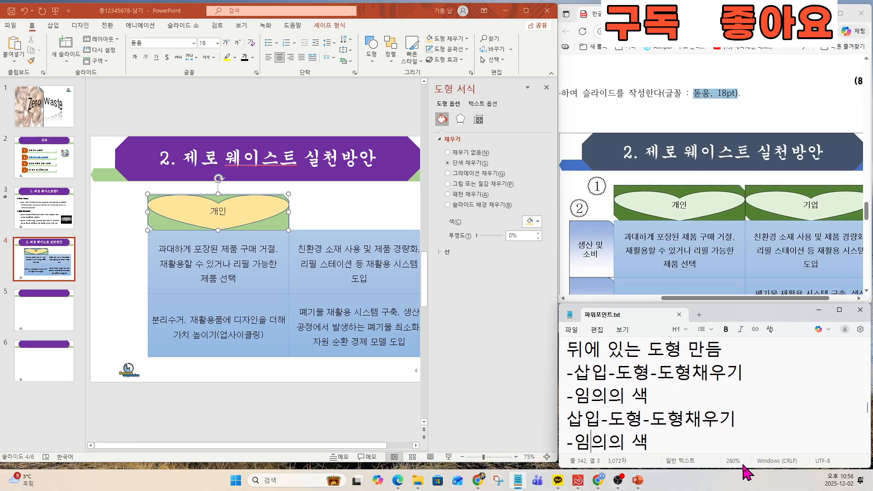
{"action": "key", "text": "Down"}
{"action": "key", "text": "Down"}
{"action": "key", "text": "Down"}
{"action": "key", "text": "Down"}
{"action": "key", "text": "Down"}
{"action": "key", "text": "Down"}
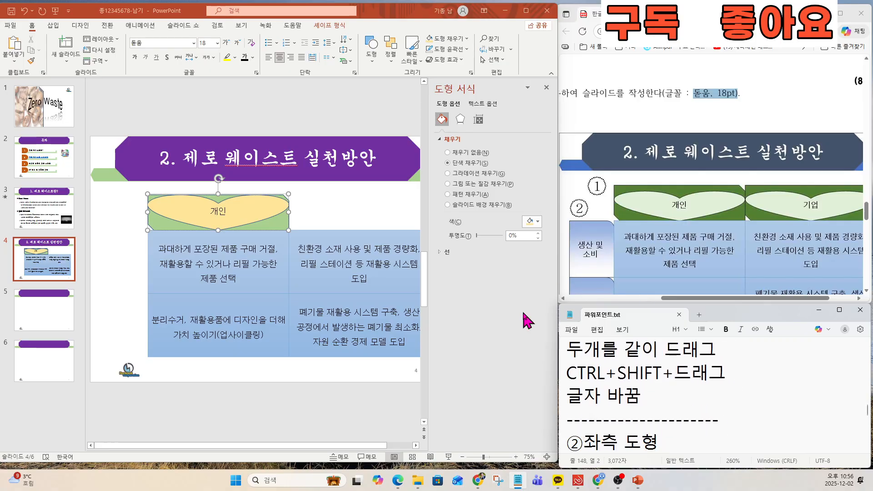
- Duplicate the heart and snipped rectangle together, aligned horizontally above the table's second column, and change the copy's text to "기업"
{"action": "left_click", "coordinate": [125, 203]}
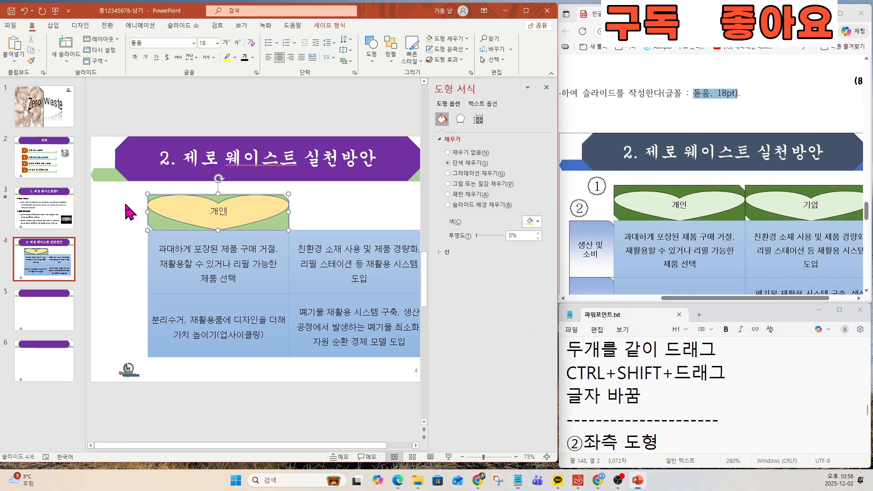
{"action": "left_click_drag", "start_coordinate": [128, 189], "coordinate": [319, 276]}
{"action": "left_click", "coordinate": [416, 445]}
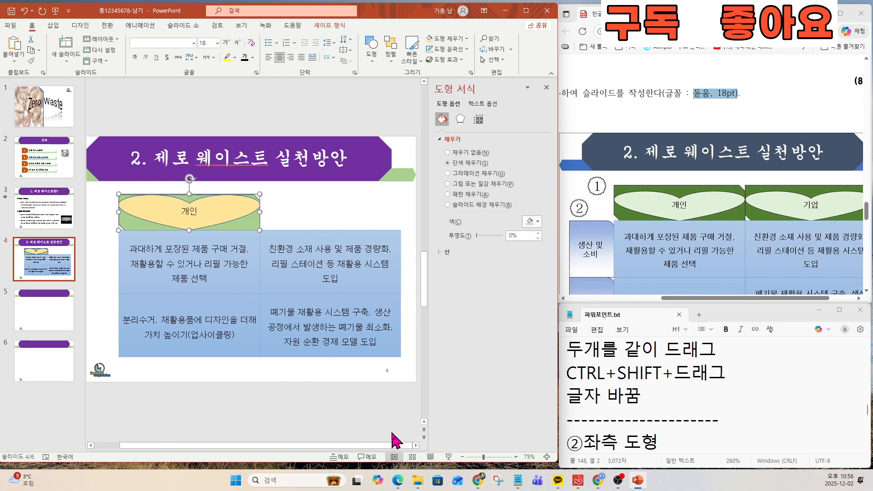
{"action": "left_click_drag", "start_coordinate": [247, 225], "coordinate": [379, 224]}
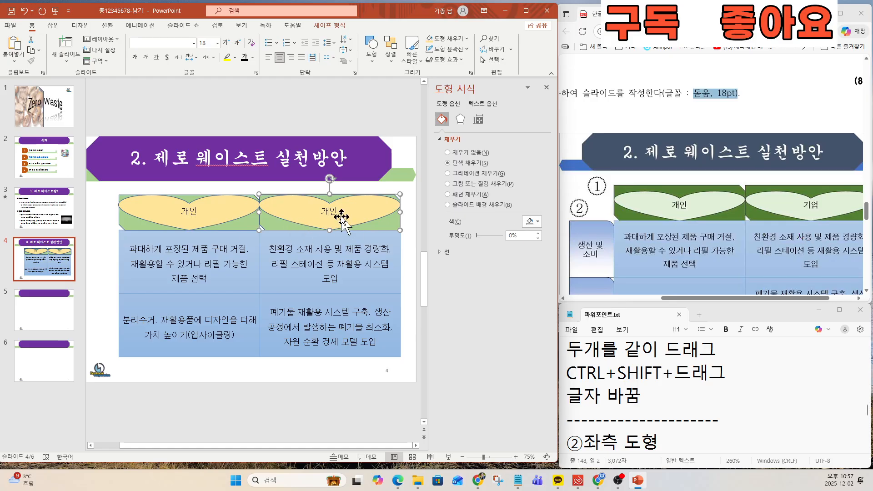
{"action": "double_click", "coordinate": [324, 211]}
{"action": "type", "text": "기업"}
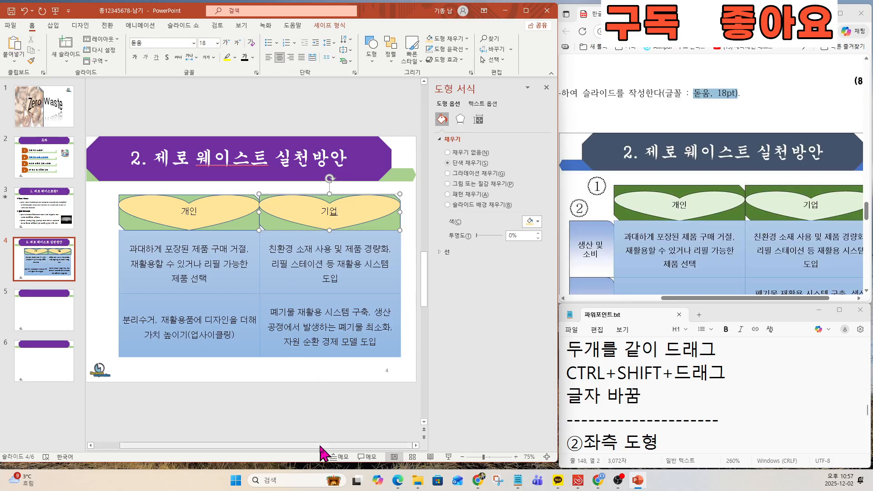
- Draw a rectangle with one rounded corner, about 4.07 cm wide and 4.9 cm high, left of the table's first row, and nudge it against the table
{"action": "left_click_drag", "start_coordinate": [320, 445], "coordinate": [284, 446]}
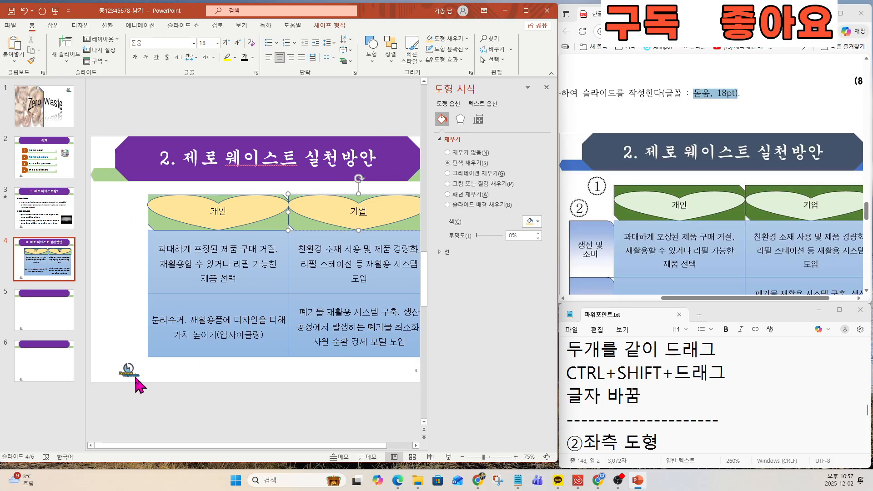
{"action": "scroll", "coordinate": [159, 389], "scroll_direction": "up", "scroll_amount": 7}
{"action": "left_click_drag", "start_coordinate": [282, 446], "coordinate": [145, 445]}
{"action": "scroll", "coordinate": [182, 374], "scroll_direction": "down", "scroll_amount": 1}
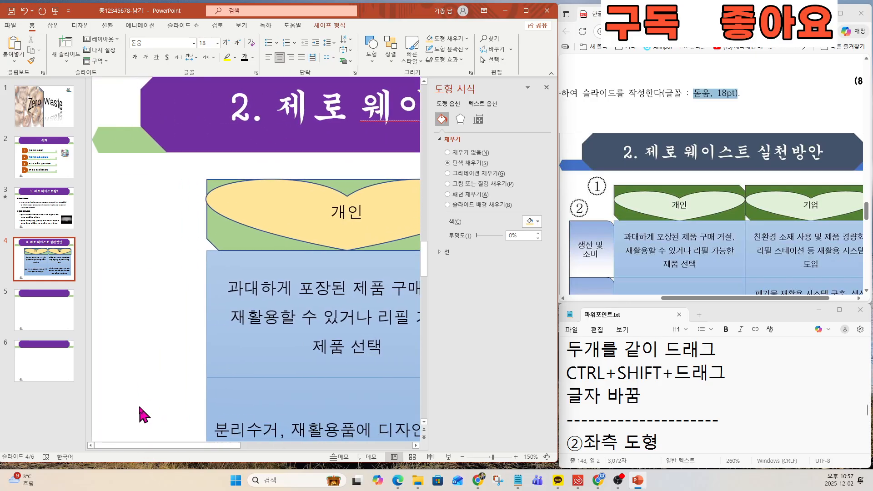
{"action": "scroll", "coordinate": [140, 364], "scroll_direction": "down", "scroll_amount": 3}
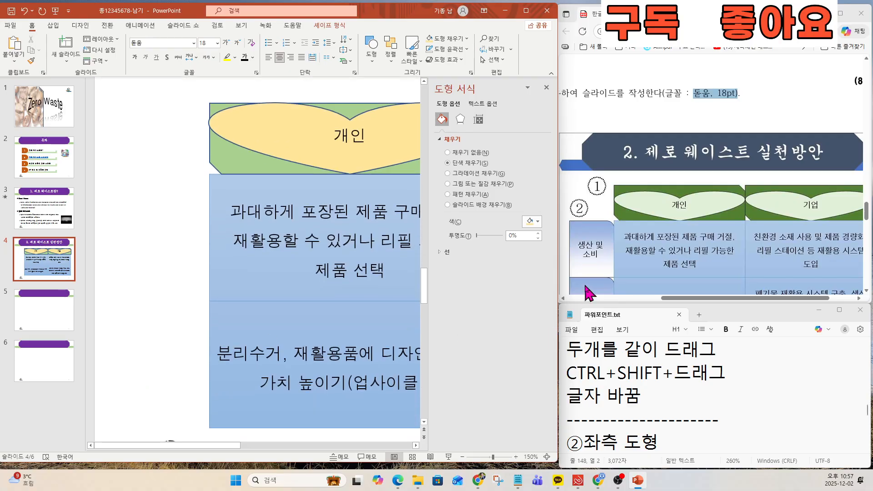
{"action": "scroll", "coordinate": [588, 293], "scroll_direction": "down", "scroll_amount": 1}
{"action": "left_click", "coordinate": [53, 25]}
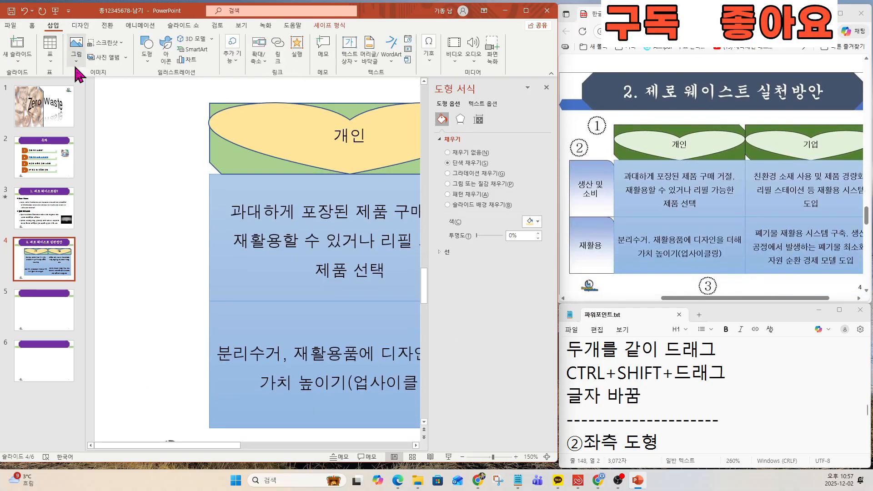
{"action": "left_click", "coordinate": [146, 50]}
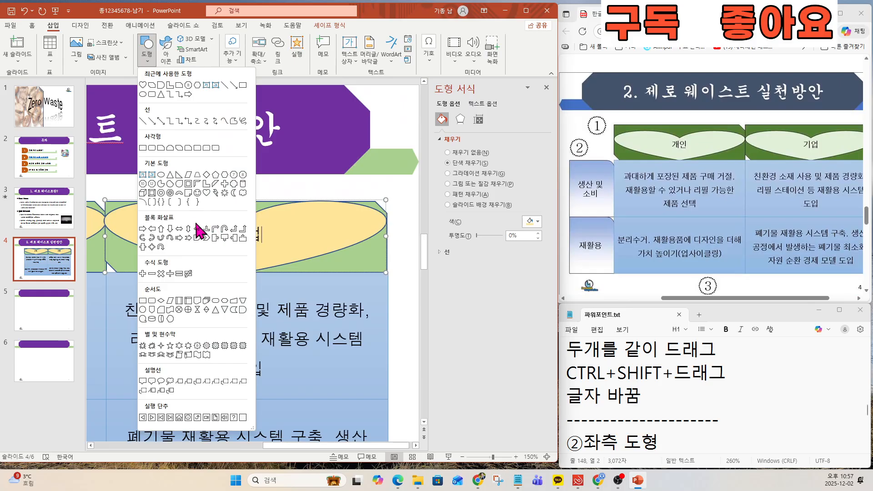
{"action": "key", "text": "ctrl"}
{"action": "key", "text": "ctrl"}
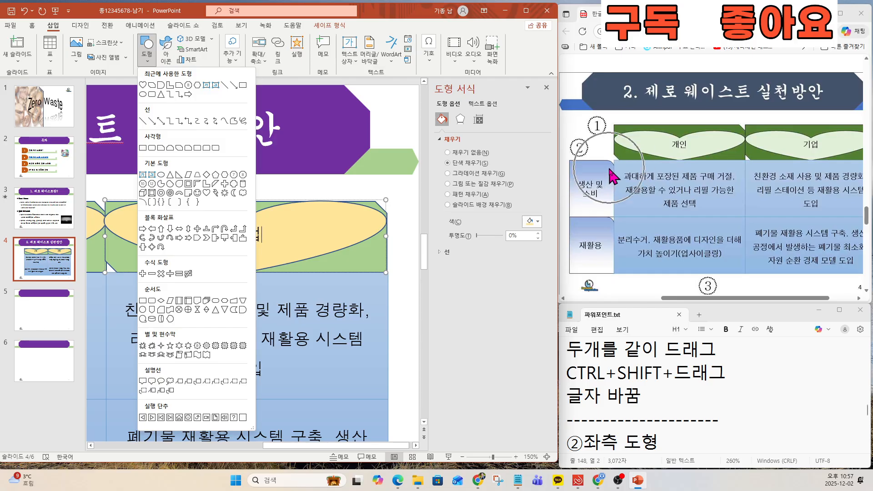
{"action": "key", "text": "ctrl"}
{"action": "key", "text": "ctrl"}
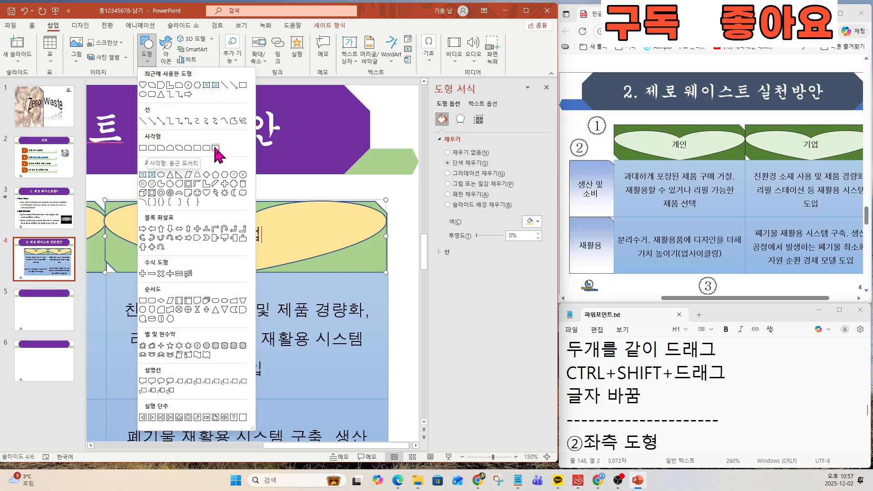
{"action": "key", "text": "ctrl"}
{"action": "key", "text": "ctrl"}
{"action": "key", "text": "ctrl"}
{"action": "key", "text": "ctrl"}
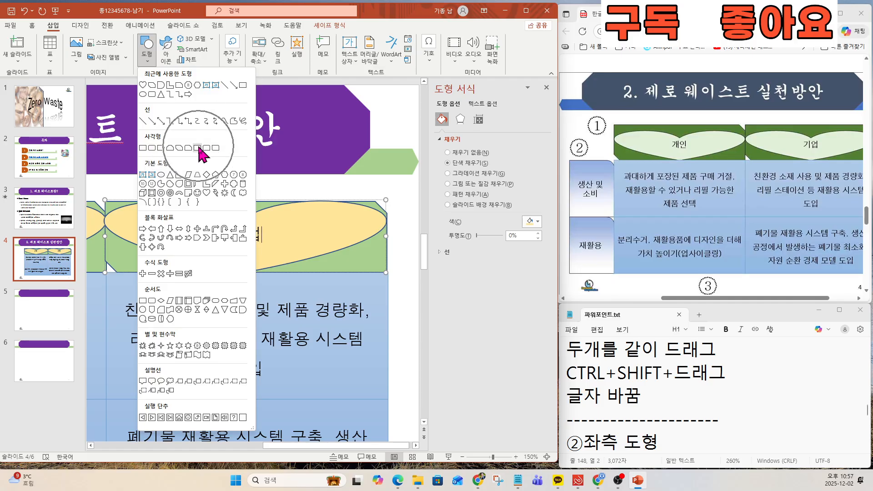
{"action": "left_click", "coordinate": [198, 148]}
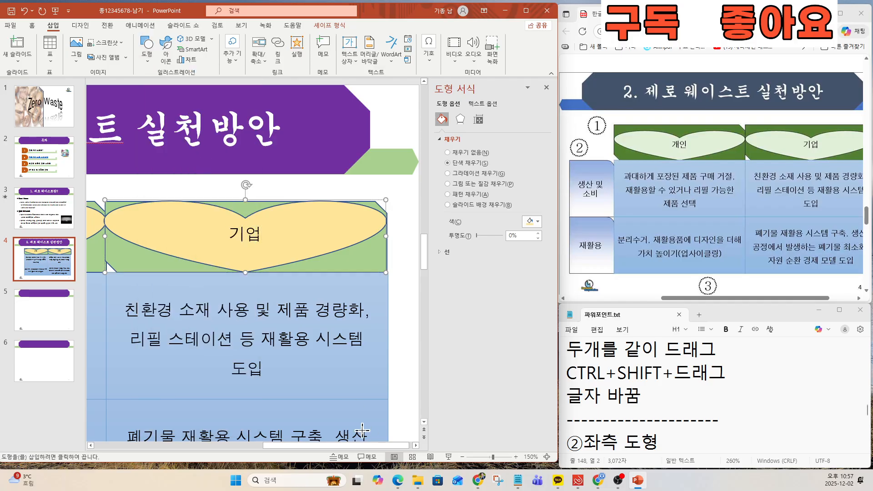
{"action": "left_click_drag", "start_coordinate": [187, 450], "coordinate": [184, 450]}
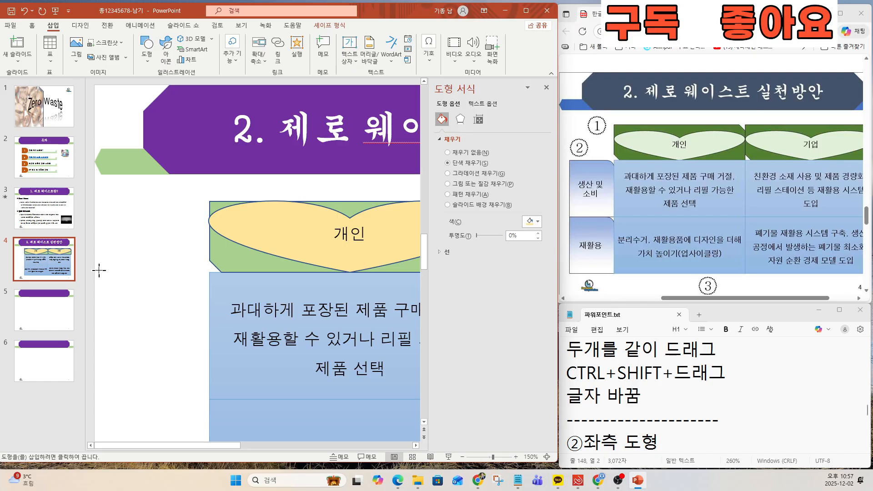
{"action": "left_click_drag", "start_coordinate": [102, 272], "coordinate": [208, 399]}
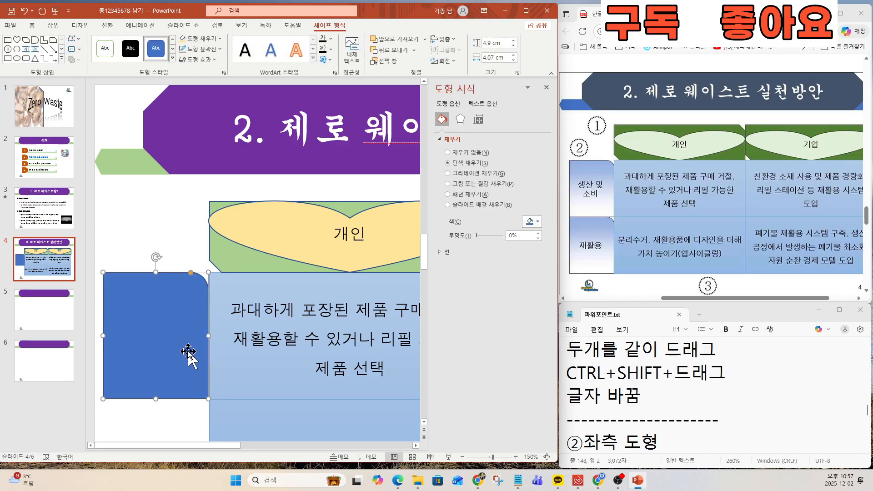
{"action": "key", "text": "ctrl+Right"}
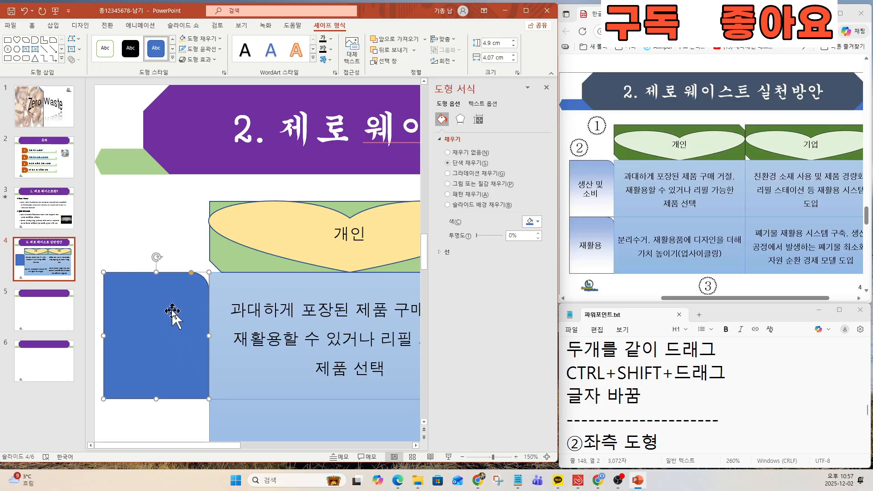
- Check the task sheet's left-shape condition and fill the rounded-corner rectangle with a light linear gradient running downward
{"action": "left_click_drag", "start_coordinate": [158, 272], "coordinate": [158, 273]}
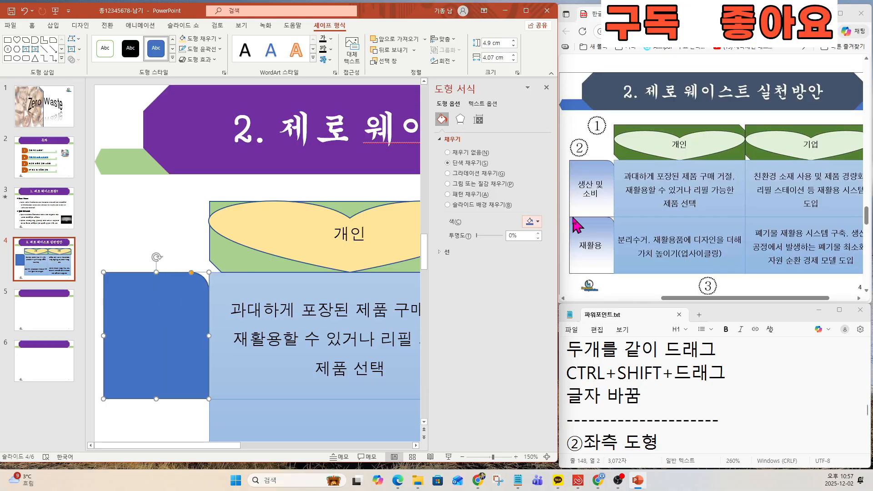
{"action": "left_click", "coordinate": [596, 297]}
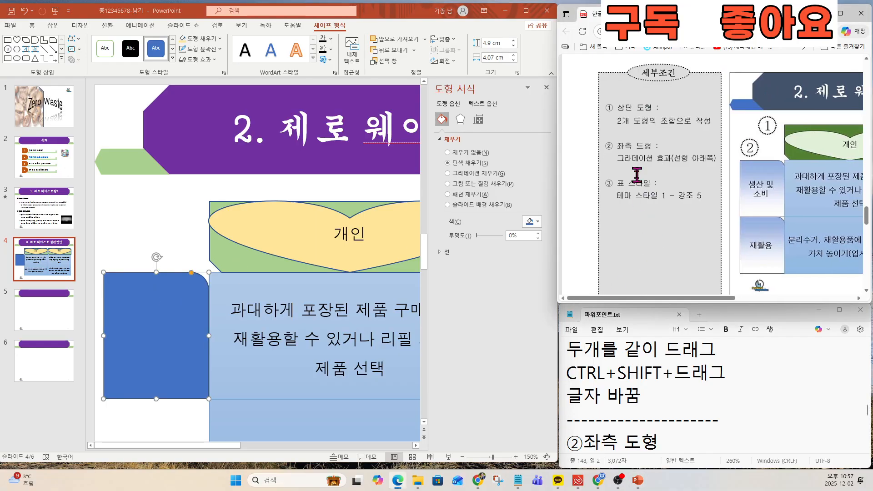
{"action": "scroll", "coordinate": [637, 174], "scroll_direction": "up", "scroll_amount": 2}
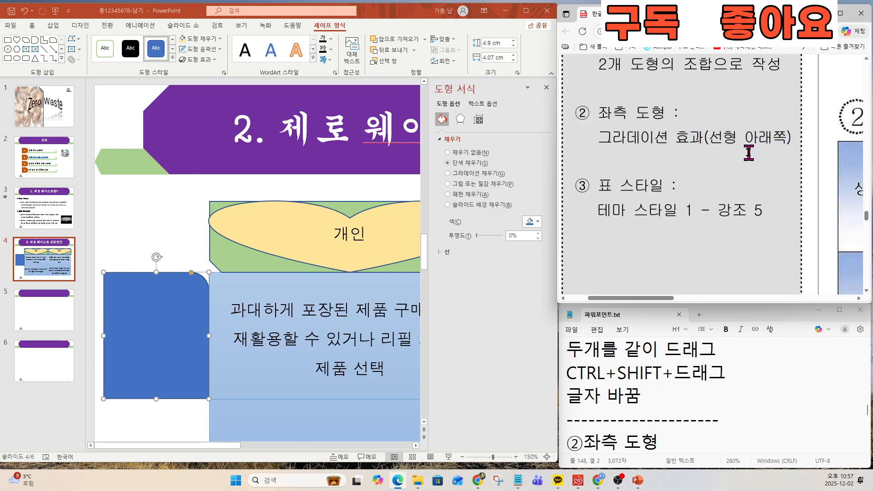
{"action": "left_click", "coordinate": [206, 39]}
{"action": "mouse_move", "coordinate": [211, 191]}
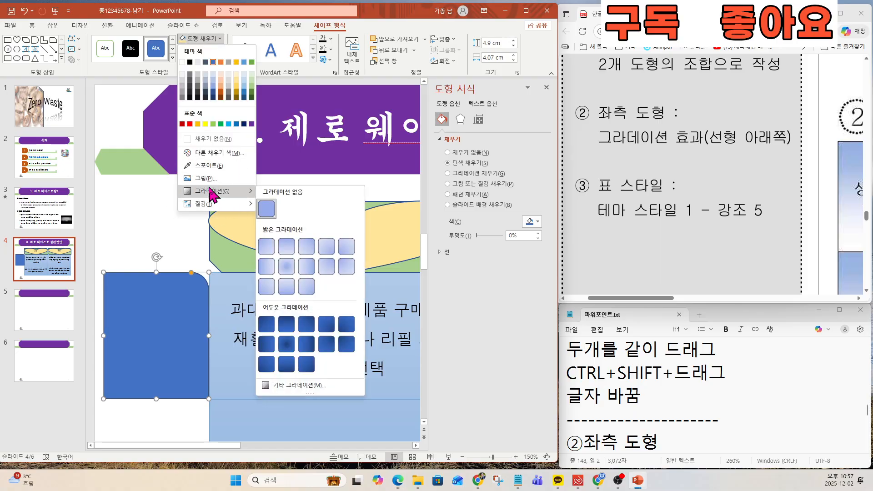
{"action": "left_click", "coordinate": [292, 250]}
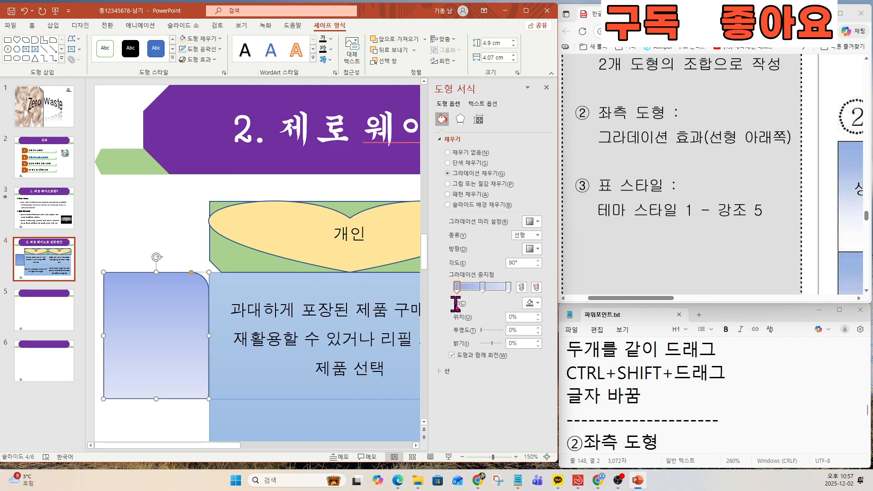
- Look up the required slide font in the task sheet and set the left rectangle's text font to 돋움
{"action": "left_click_drag", "start_coordinate": [673, 302], "coordinate": [746, 300]}
{"action": "scroll", "coordinate": [762, 277], "scroll_direction": "up", "scroll_amount": 5}
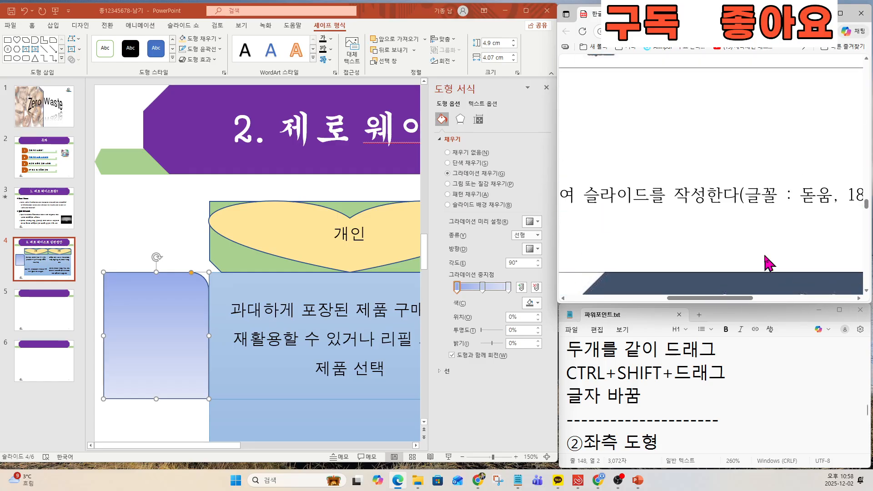
{"action": "left_click_drag", "start_coordinate": [800, 197], "coordinate": [848, 211]}
{"action": "left_click_drag", "start_coordinate": [736, 302], "coordinate": [780, 303]}
{"action": "left_click_drag", "start_coordinate": [628, 200], "coordinate": [718, 198]}
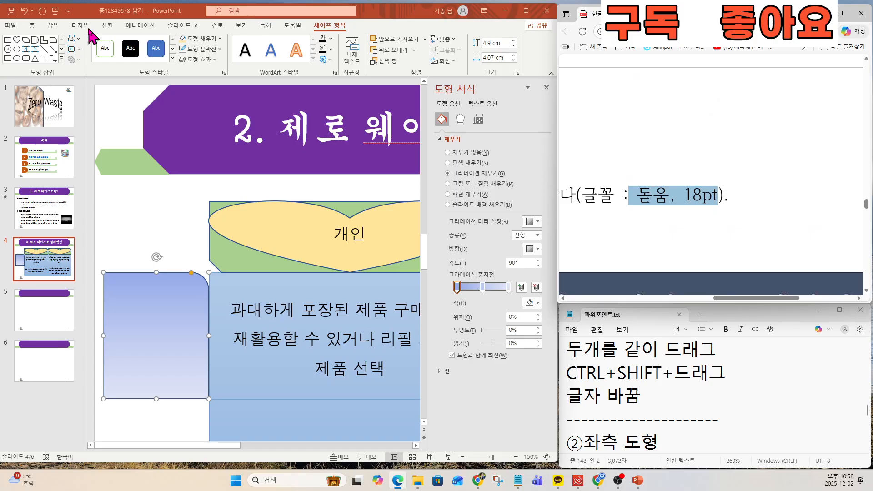
{"action": "left_click", "coordinate": [32, 26]}
{"action": "left_click", "coordinate": [177, 43]}
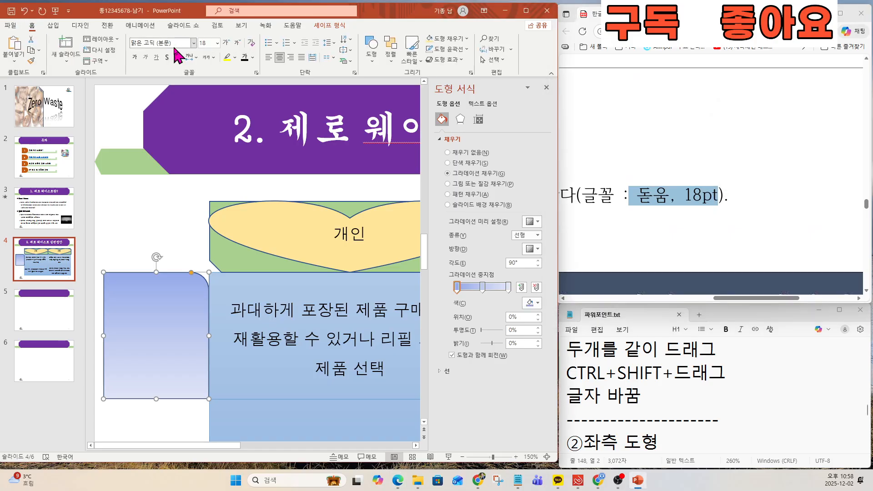
{"action": "type", "text": "돋"}
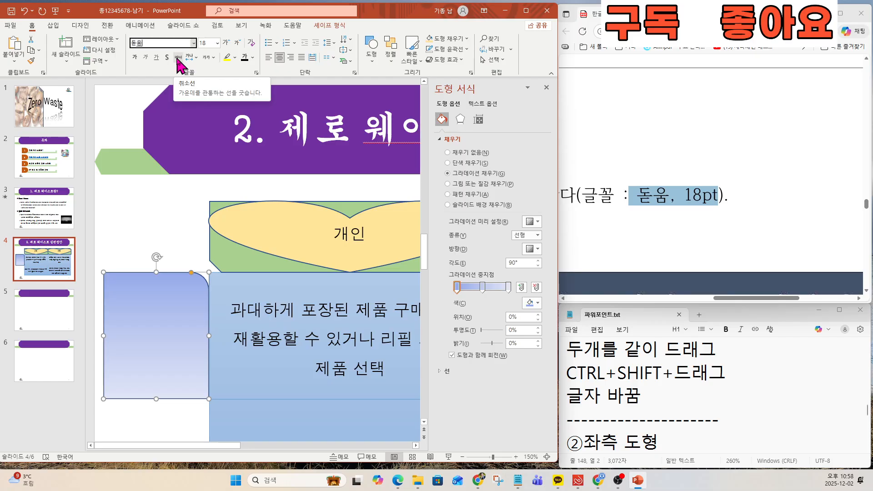
{"action": "type", "text": "움"}
{"action": "key", "text": "Return"}
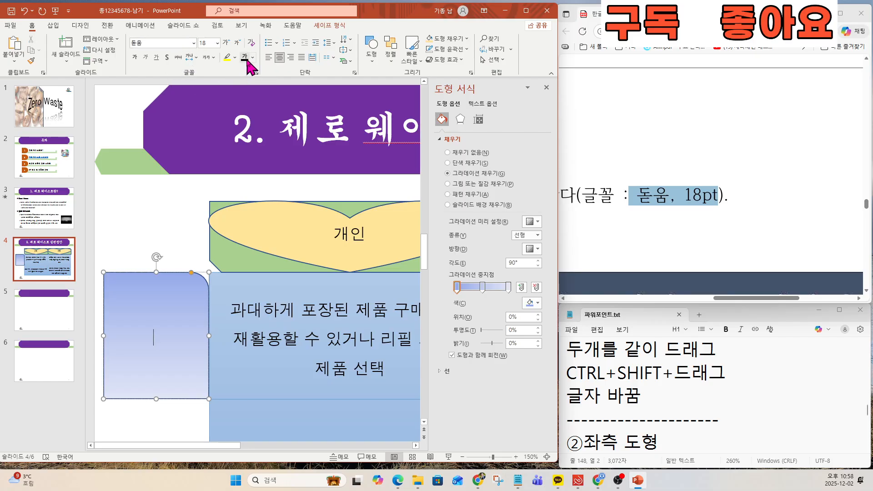
- Enter "생산 및" and "소비" on two lines in the left rectangle, following the task sheet
{"action": "left_click", "coordinate": [684, 298]}
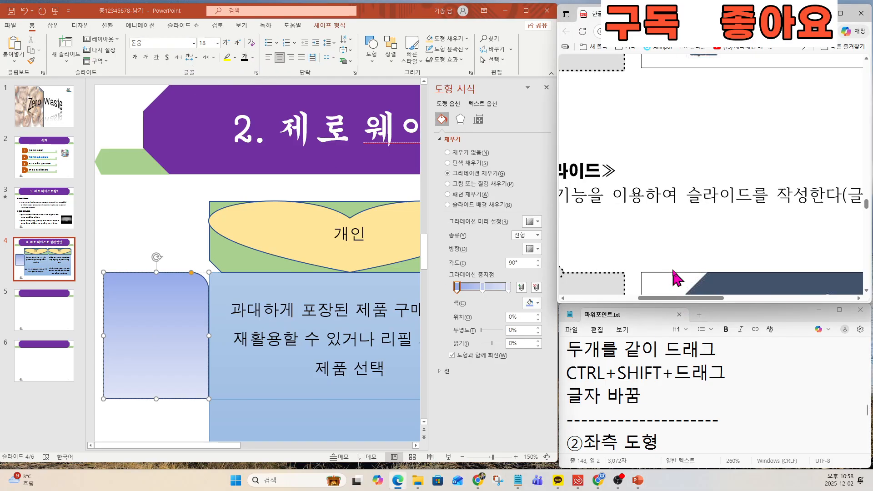
{"action": "scroll", "coordinate": [629, 225], "scroll_direction": "down", "scroll_amount": 9}
{"action": "scroll", "coordinate": [728, 265], "scroll_direction": "up", "scroll_amount": 6}
{"action": "scroll", "coordinate": [728, 265], "scroll_direction": "up", "scroll_amount": 5}
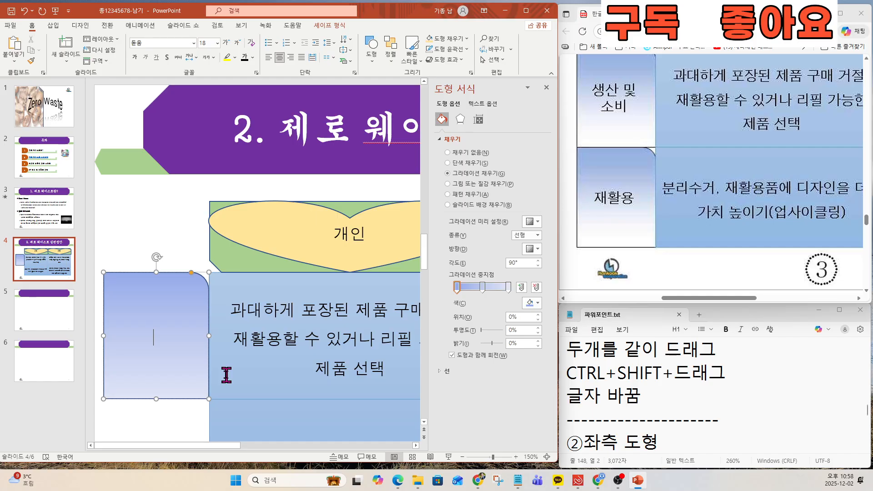
{"action": "type", "text": "ㄴ 미ㅊ"}
{"action": "key", "text": "Return"}
{"action": "type", "text": "소비"}
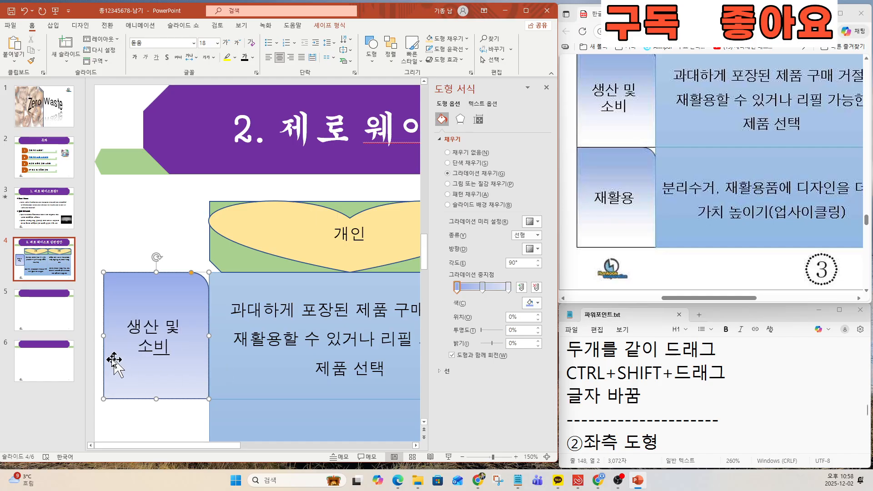
- Narrow the "생산 및 소비" shape slightly by moving its outer edge toward the table
{"action": "left_click_drag", "start_coordinate": [105, 336], "coordinate": [108, 336]}
{"action": "scroll", "coordinate": [162, 350], "scroll_direction": "down", "scroll_amount": 8}
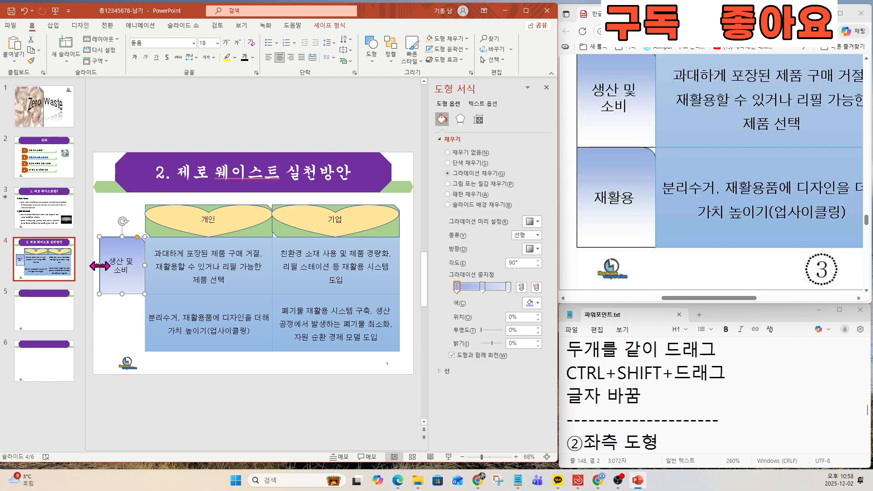
{"action": "left_click_drag", "start_coordinate": [100, 265], "coordinate": [103, 265]}
{"action": "left_click", "coordinate": [129, 309]}
{"action": "left_click", "coordinate": [128, 290]}
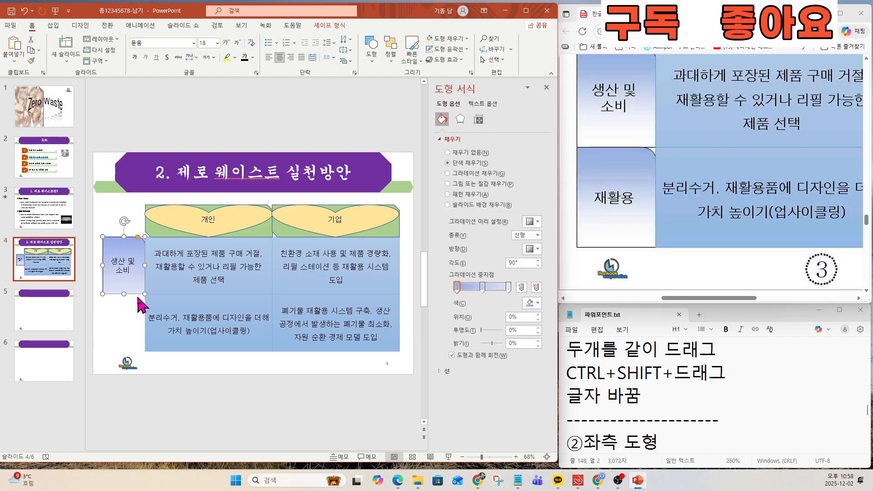
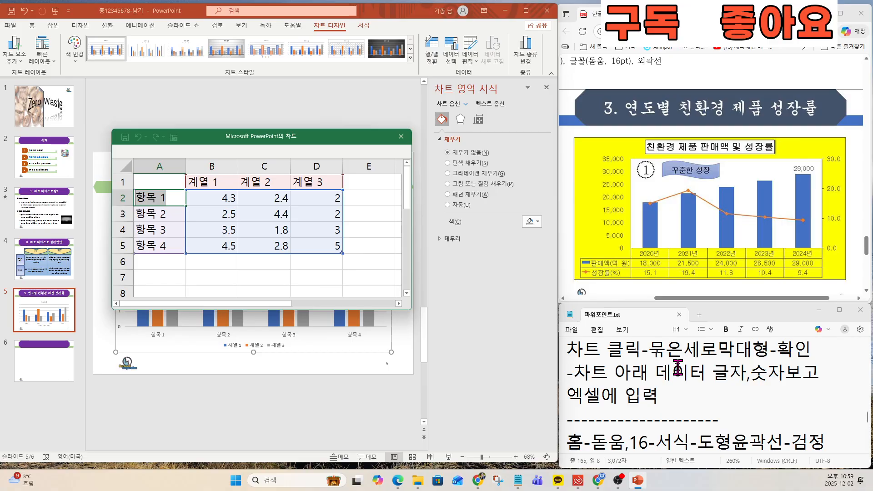
- Enter the row labels "판매액(억 원)" in A2 and "성장률(%)" in A3 of the chart data sheet
{"action": "type", "text": "v"}
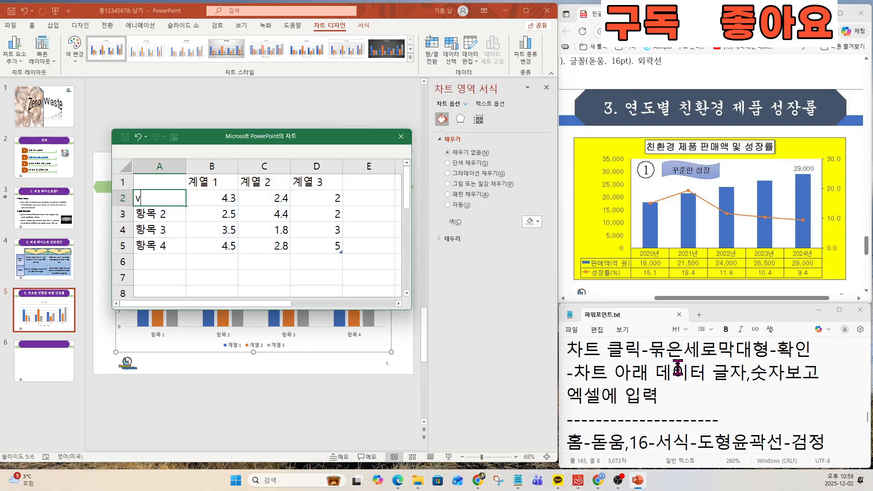
{"action": "type", "text": "ksksaodor(djr d"}
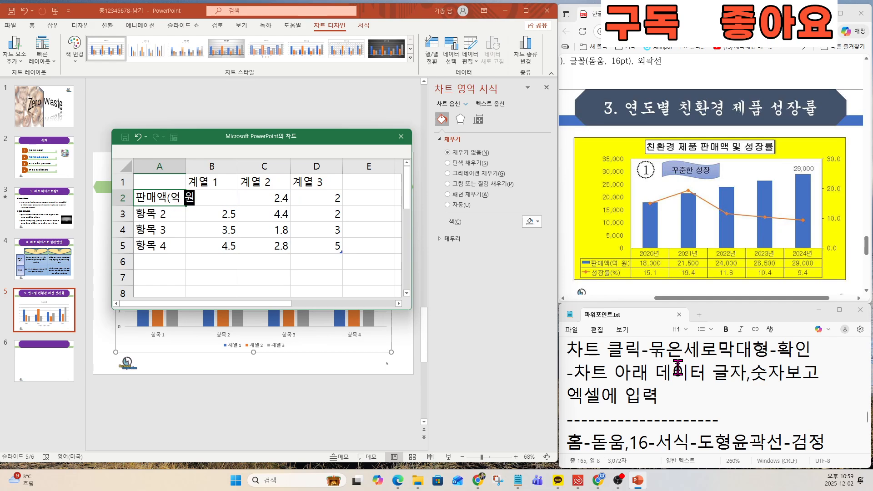
{"action": "type", "text": "njs)"}
{"action": "key", "text": "Return"}
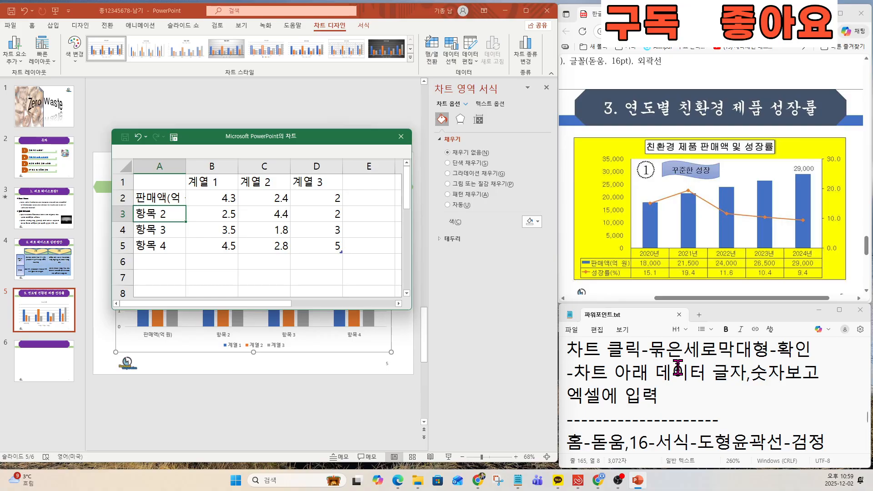
{"action": "type", "text": "tjdwkdfbf"}
{"action": "type", "text": "(%)"}
{"action": "key", "text": "Return"}
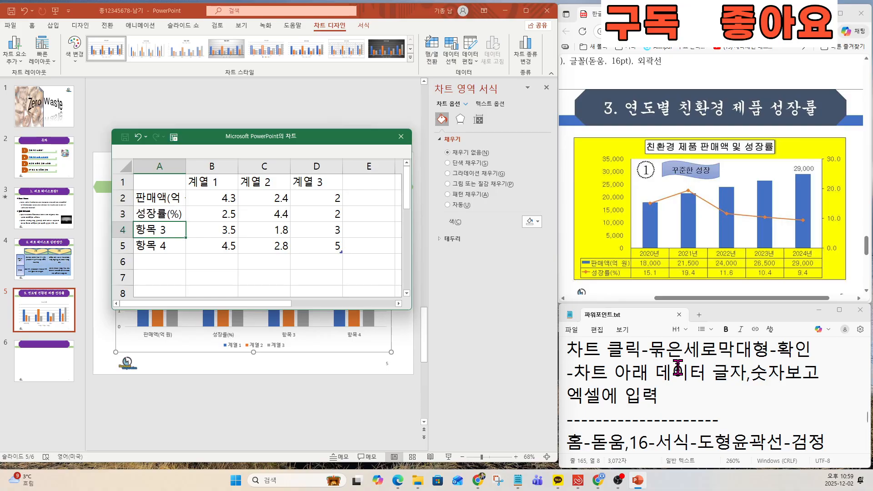
- Enter the year headings 2020년, 2021년, 2022년, 2023년 and 2024년 across B1 to F1 of the chart data
{"action": "key", "text": "Up"}
{"action": "key", "text": "Right"}
{"action": "key", "text": "Up"}
{"action": "key", "text": "Up"}
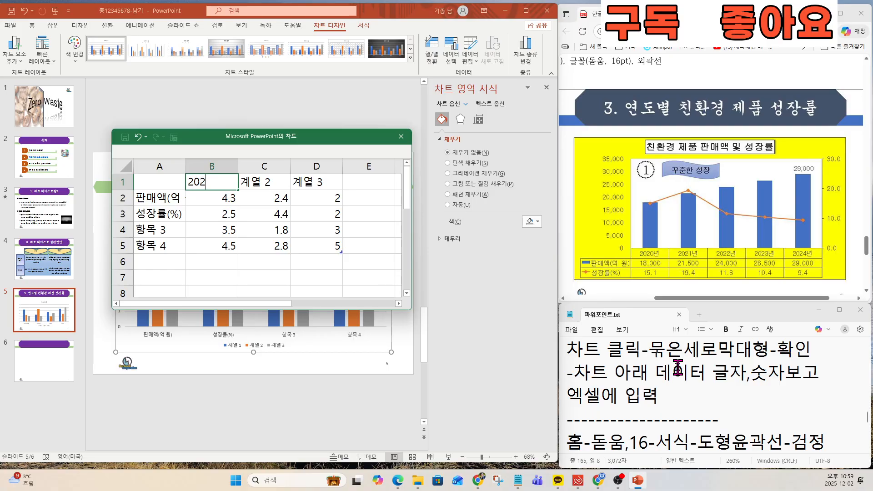
{"action": "type", "text": "2020sus"}
{"action": "key", "text": "Tab"}
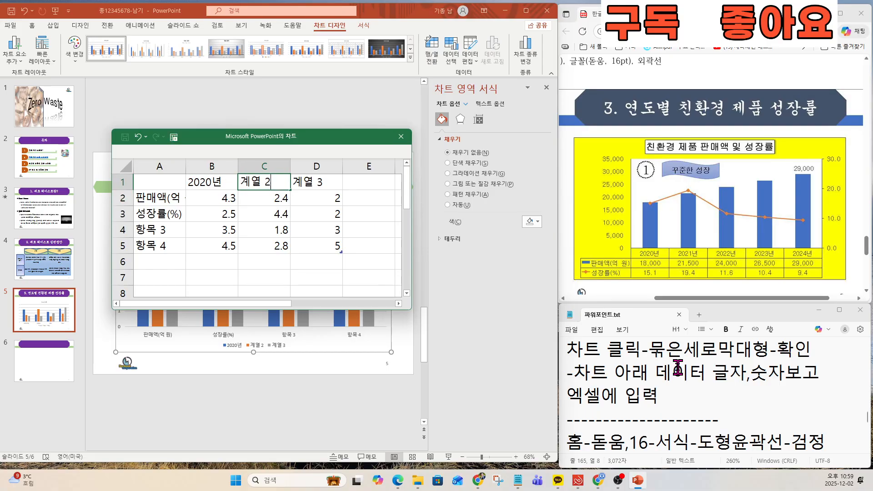
{"action": "type", "text": "2021"}
{"action": "type", "text": "sus"}
{"action": "key", "text": "Tab"}
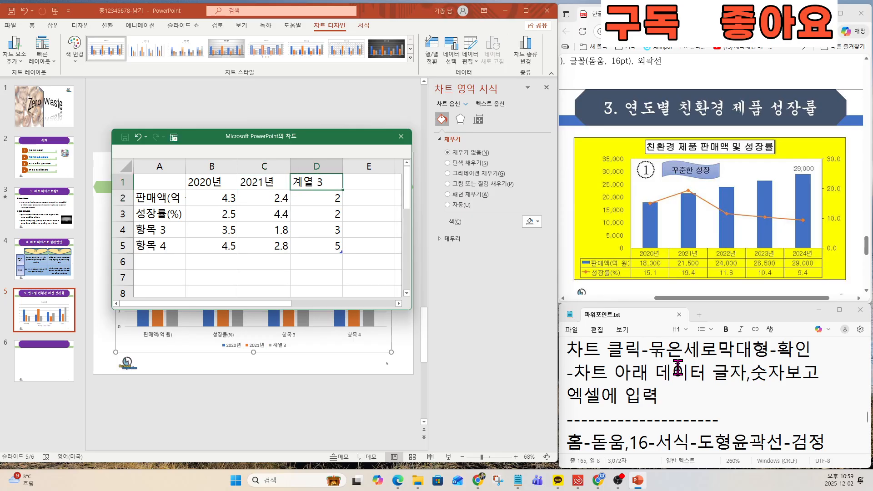
{"action": "type", "text": "2022sus"}
{"action": "key", "text": "Tab"}
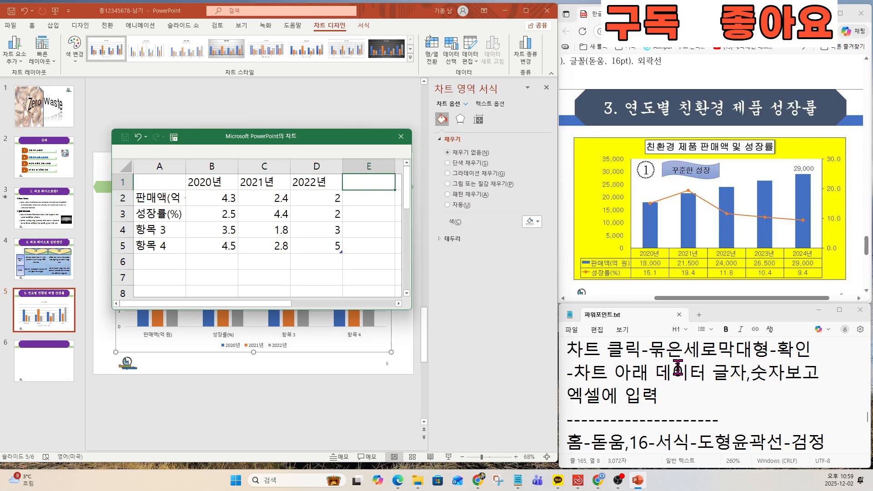
{"action": "type", "text": "2023sus"}
{"action": "key", "text": "Tab"}
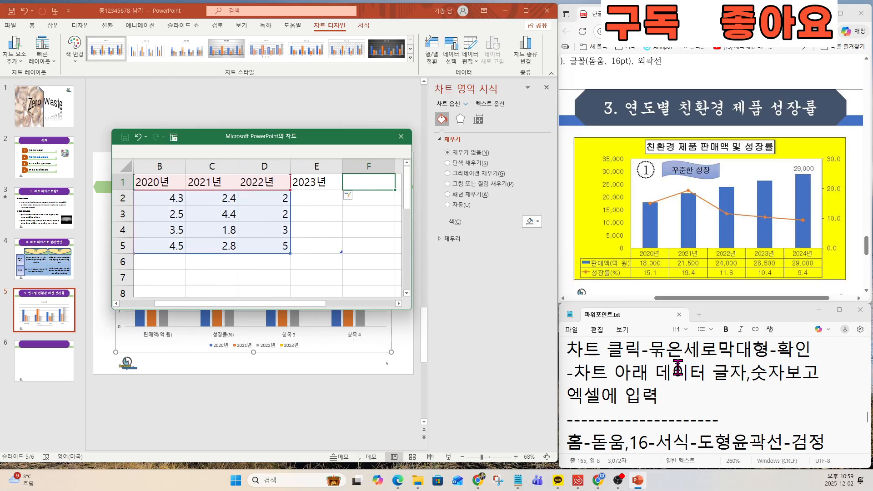
{"action": "type", "text": "10"}
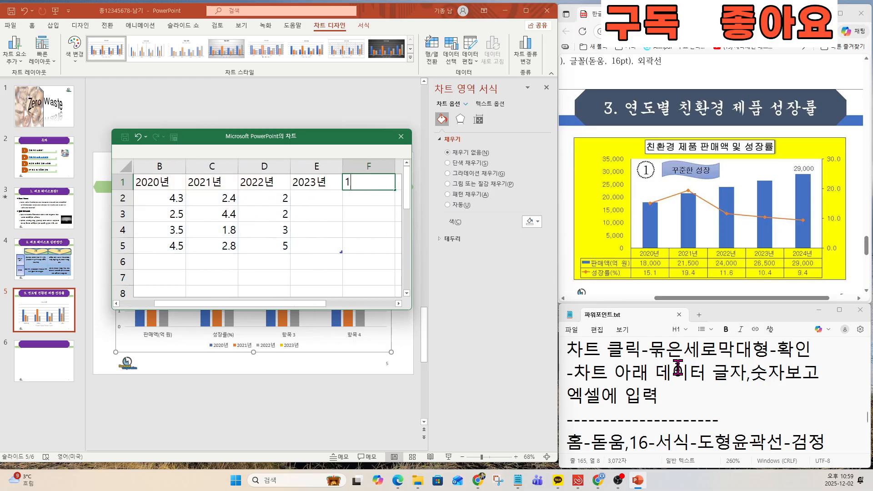
{"action": "key", "text": "BackSpace"}
{"action": "type", "text": "2024년"}
{"action": "key", "text": "Return"}
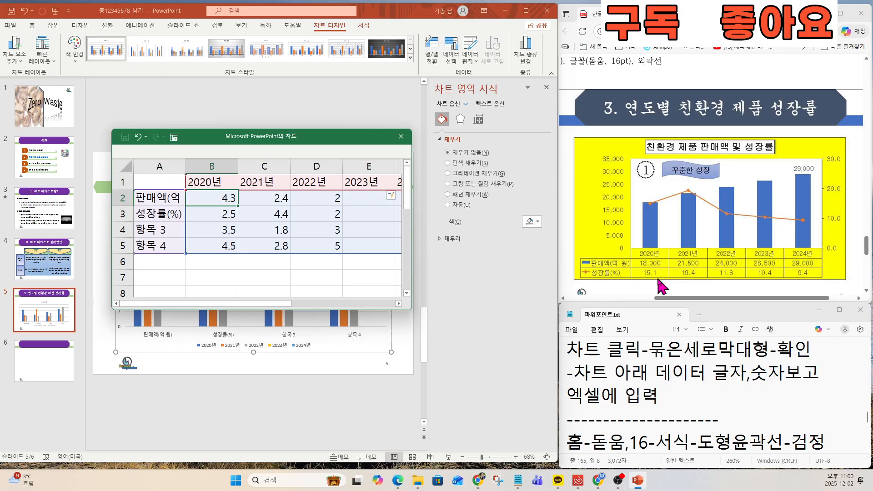
- Enter the sales amounts 18,000, 21,500, 24,000, 26,500 and 29,000 across B2 to F2
{"action": "type", "text": "1"}
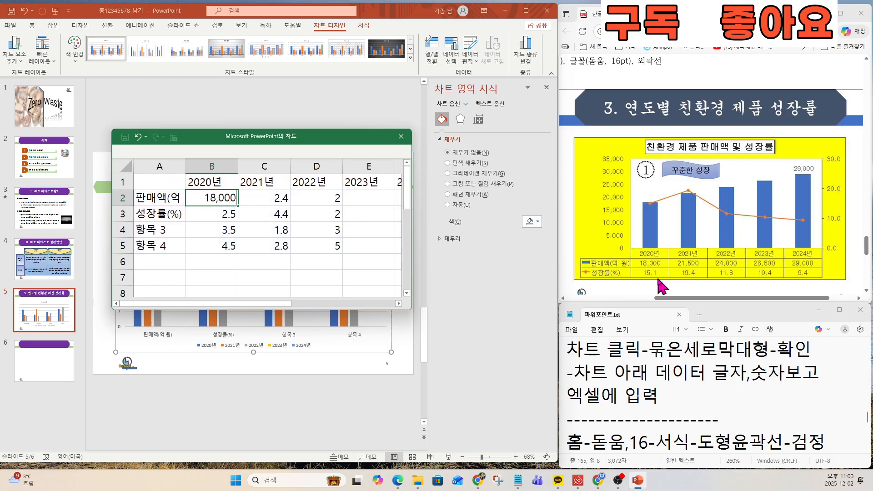
{"action": "type", "text": "8,000"}
{"action": "key", "text": "Tab"}
{"action": "type", "text": "21,5"}
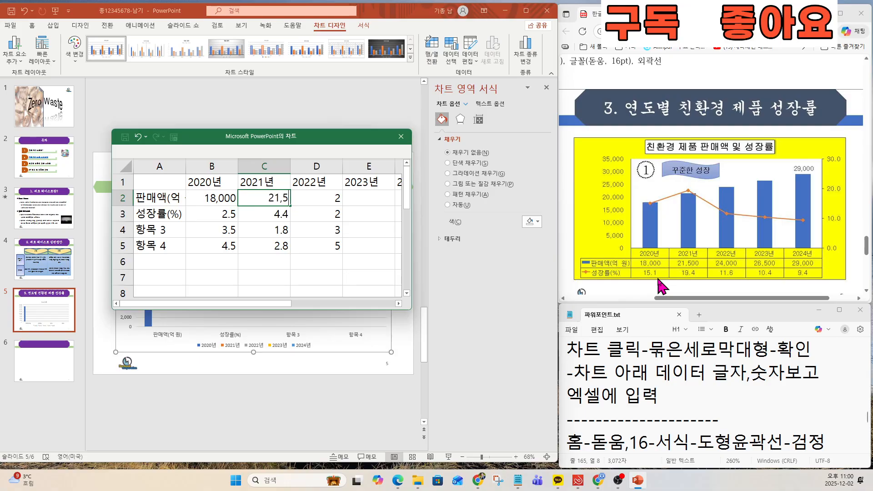
{"action": "type", "text": "00"}
{"action": "key", "text": "Tab"}
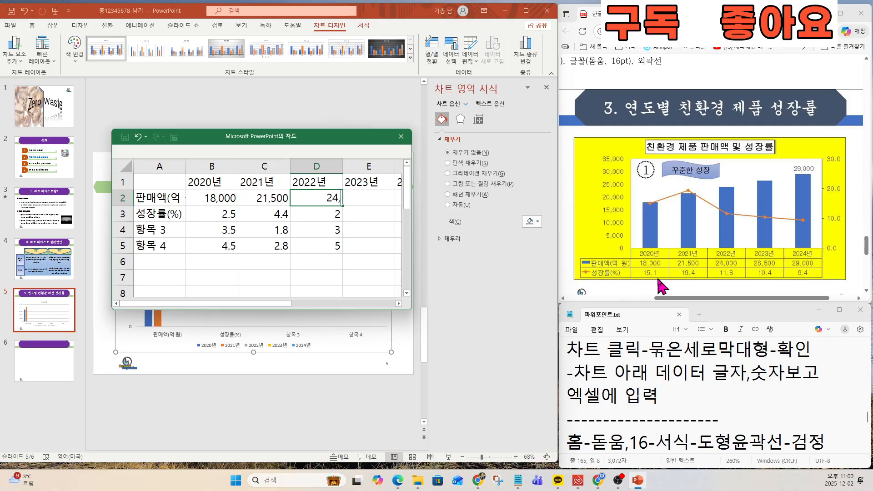
{"action": "type", "text": "24,000"}
{"action": "key", "text": "Tab"}
{"action": "type", "text": "2"}
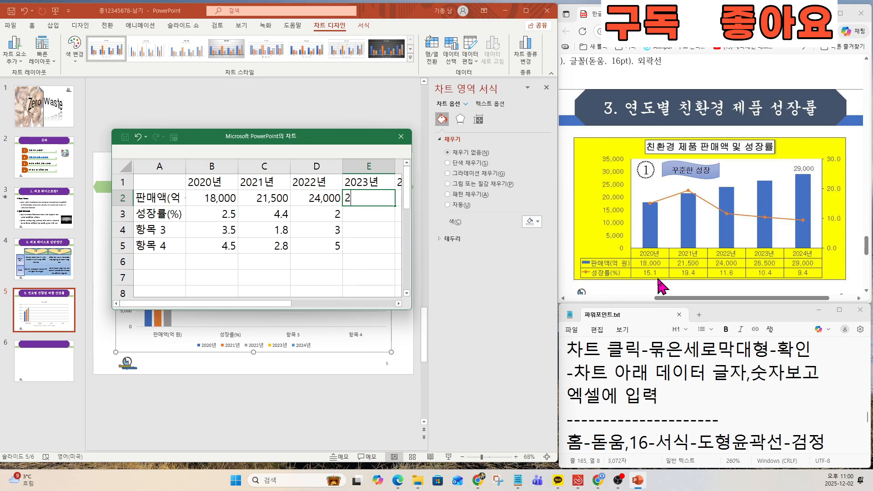
{"action": "type", "text": "6,500"}
{"action": "key", "text": "Tab"}
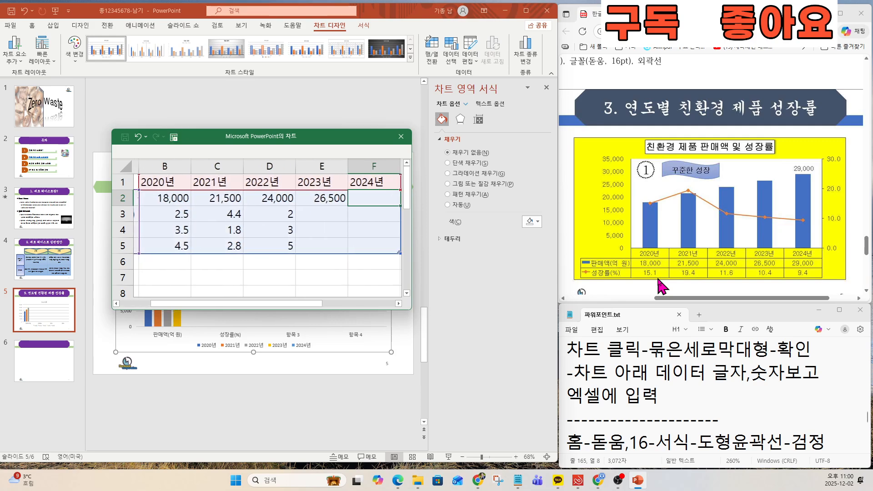
{"action": "type", "text": "29,000"}
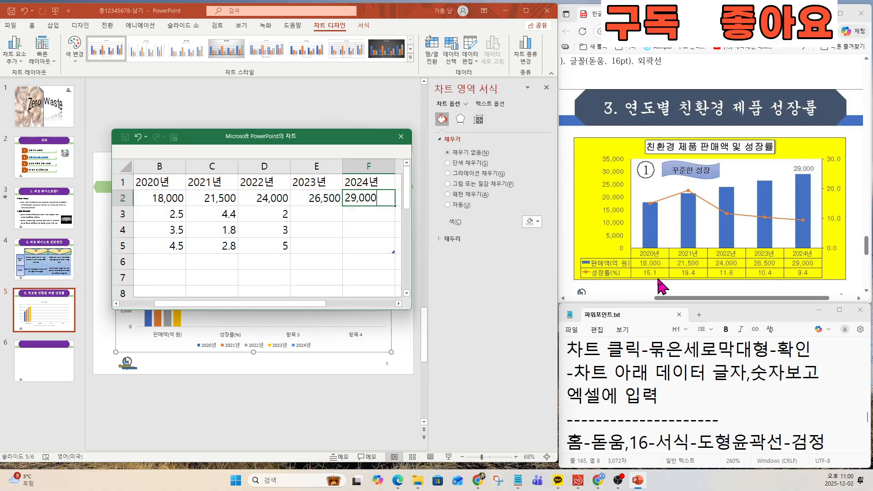
{"action": "key", "text": "Return"}
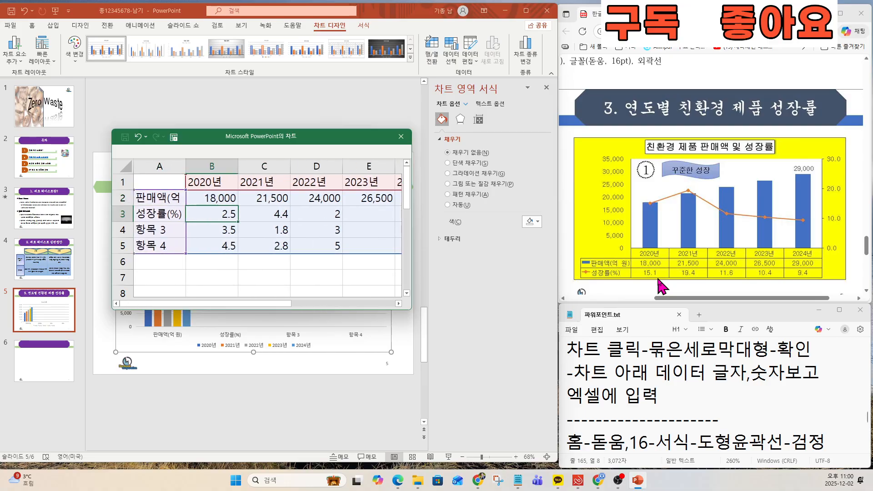
- Enter the growth rates 15.1, 19.4, 11.6, 10.4 and 9.4 across B3 to F3 of the chart data
{"action": "type", "text": "15.1"}
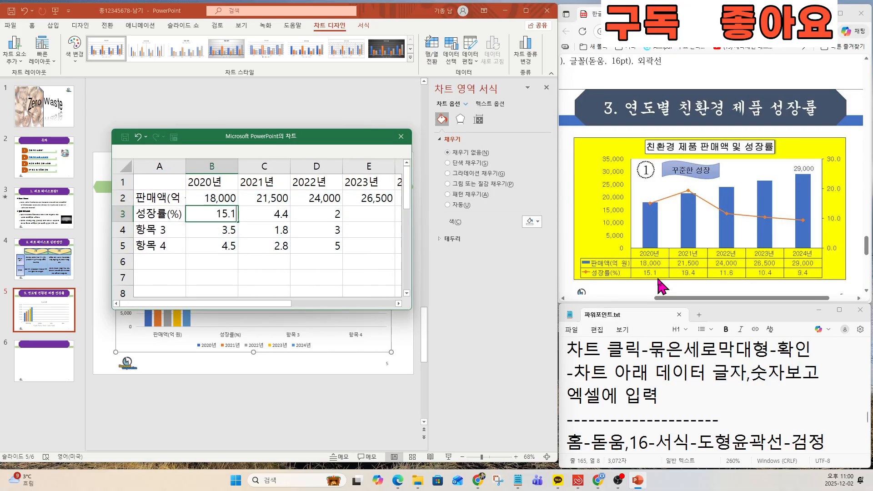
{"action": "key", "text": "Tab"}
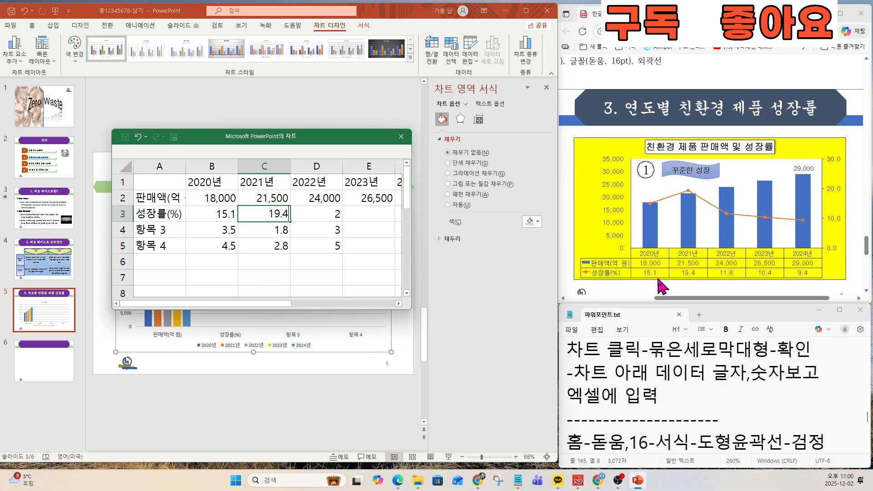
{"action": "key", "text": "Tab"}
{"action": "type", "text": "11.6"}
{"action": "key", "text": "Tab"}
{"action": "type", "text": "10"}
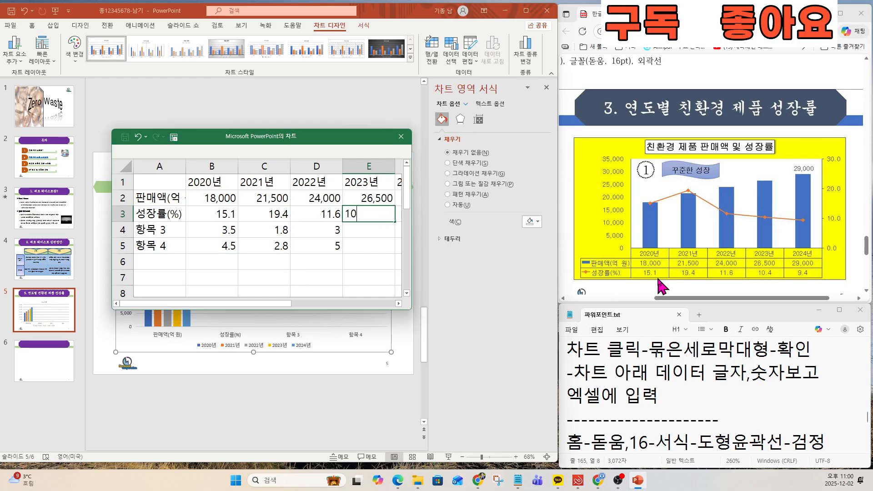
{"action": "key", "text": "Tab"}
{"action": "type", "text": "9."}
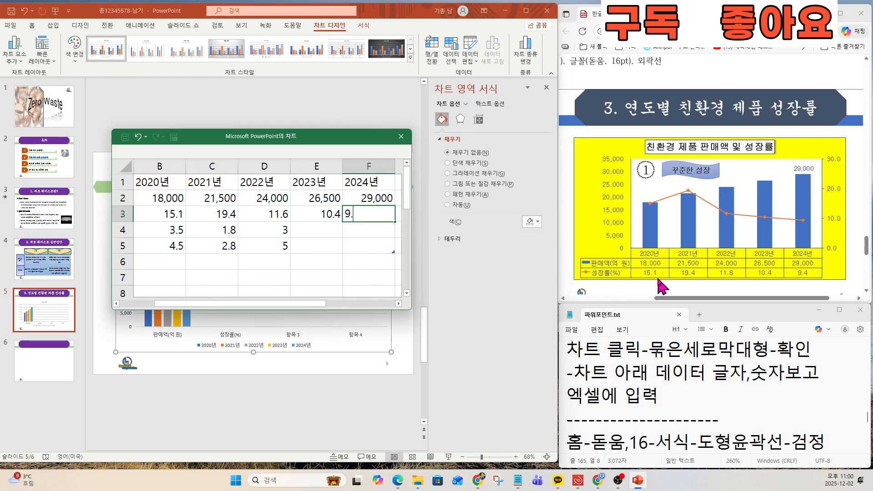
{"action": "type", "text": "4"}
{"action": "key", "text": "Return"}
- Delete the unused sample rows 항목 3 and 항목 4 from the chart data sheet
{"action": "scroll", "coordinate": [225, 241], "scroll_direction": "down", "scroll_amount": 2}
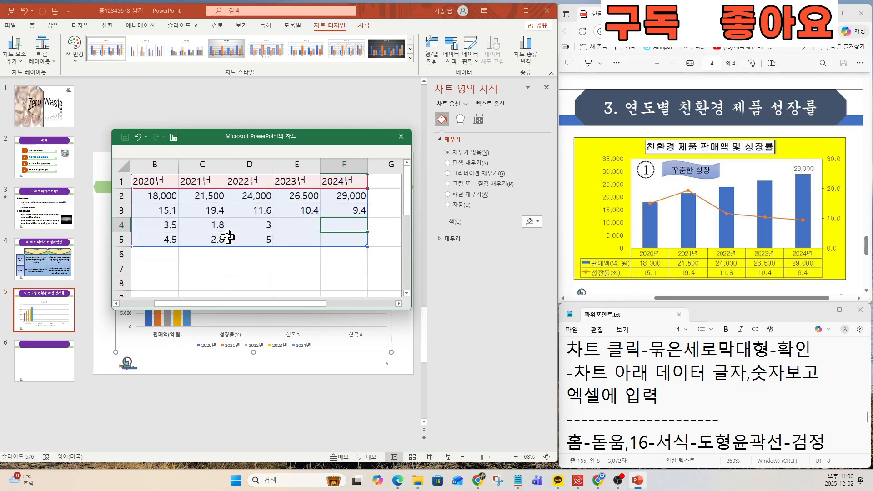
{"action": "left_click", "coordinate": [208, 232], "text": "ctrl"}
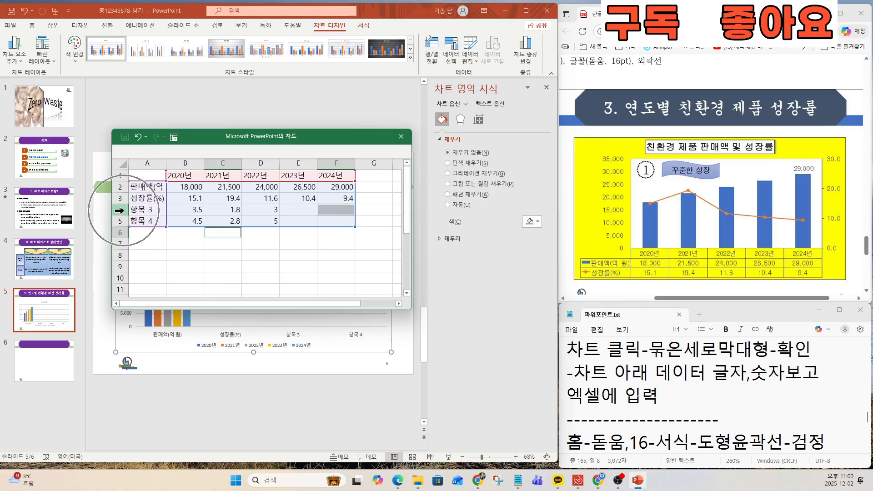
{"action": "left_click", "coordinate": [172, 243]}
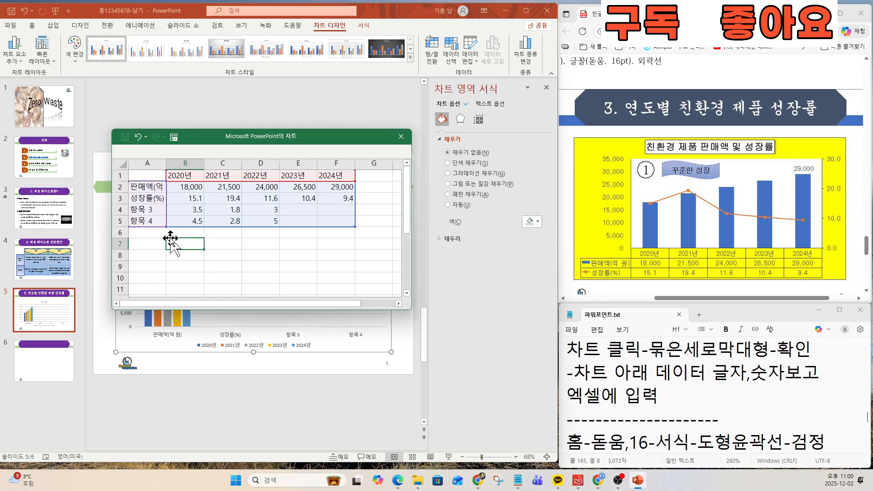
{"action": "left_click_drag", "start_coordinate": [119, 211], "coordinate": [119, 222]}
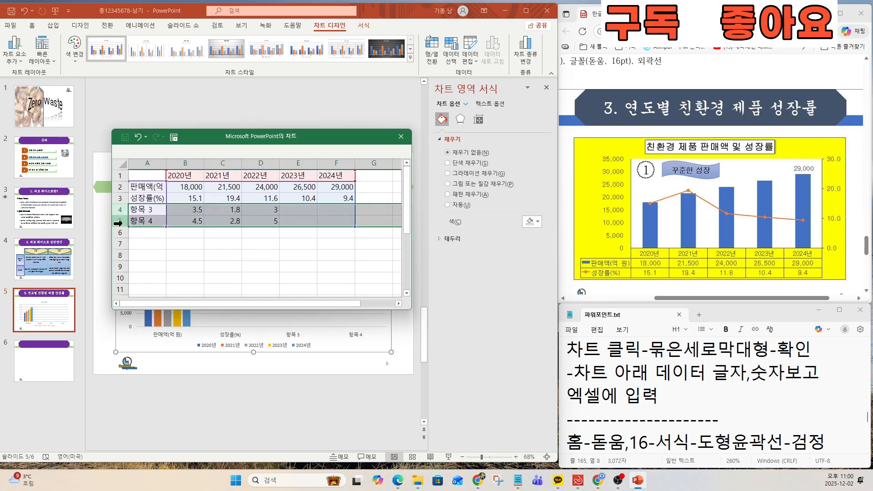
{"action": "right_click", "coordinate": [123, 215]}
{"action": "left_click", "coordinate": [144, 299]}
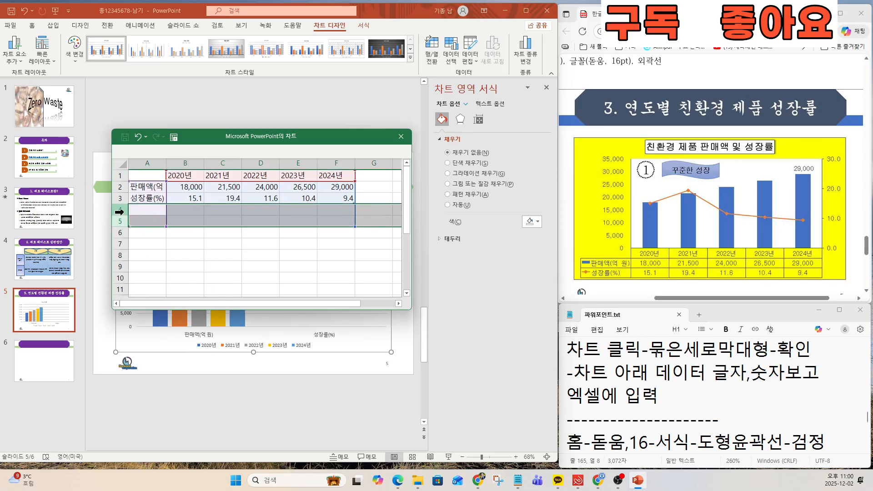
{"action": "right_click", "coordinate": [124, 212]}
{"action": "left_click", "coordinate": [149, 301]}
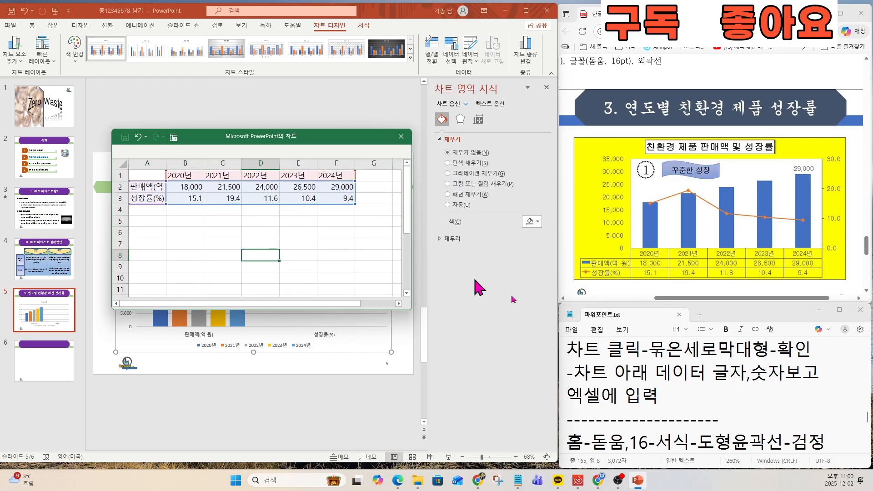
- Switch the chart's rows and columns so the years become the categories, and close the data sheet
{"action": "left_click", "coordinate": [680, 396]}
{"action": "key", "text": "Down"}
{"action": "key", "text": "Down"}
{"action": "key", "text": "Down"}
{"action": "key", "text": "Down"}
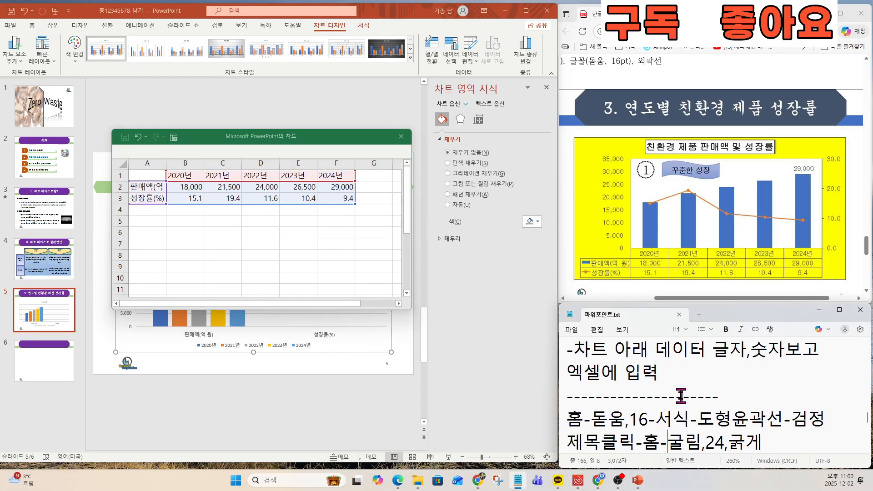
{"action": "key", "text": "Down"}
{"action": "key", "text": "Down"}
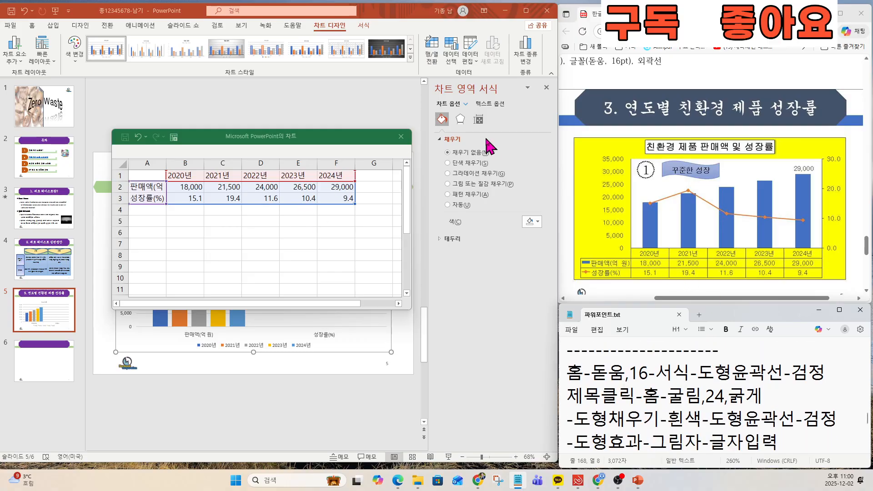
{"action": "left_click_drag", "start_coordinate": [344, 138], "coordinate": [390, 70]}
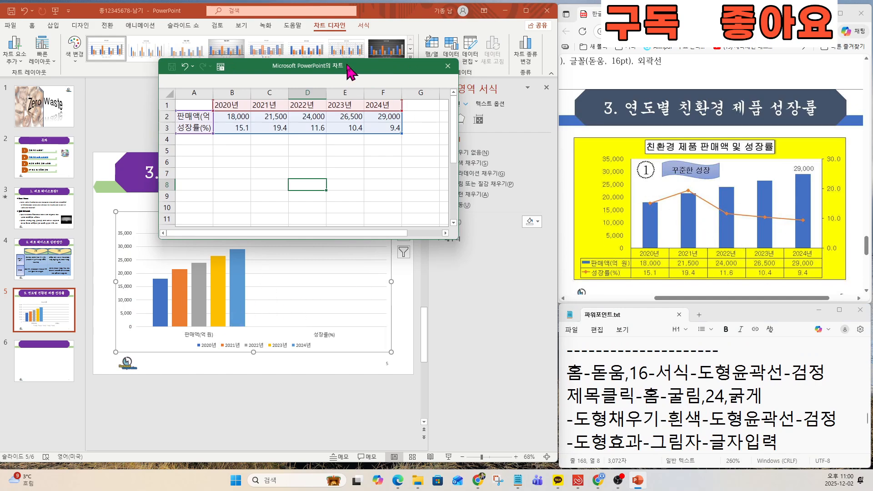
{"action": "left_click_drag", "start_coordinate": [348, 66], "coordinate": [339, 83]}
{"action": "left_click", "coordinate": [433, 56]}
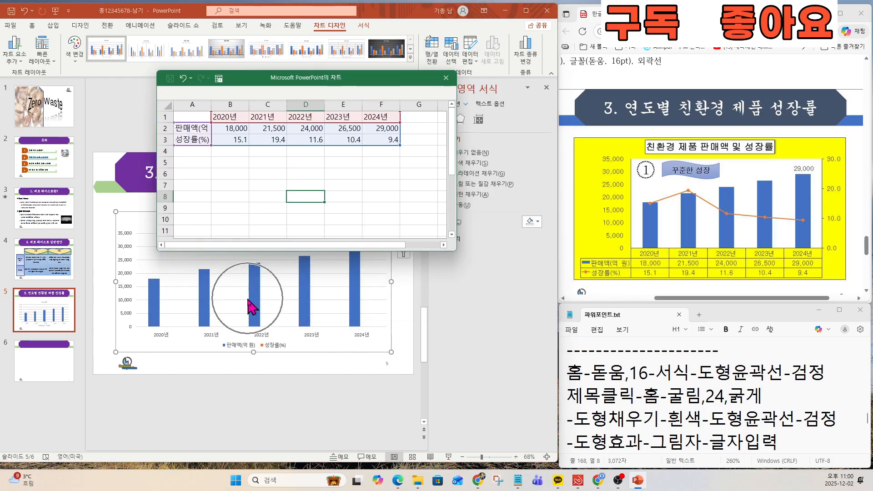
{"action": "left_click", "coordinate": [446, 78]}
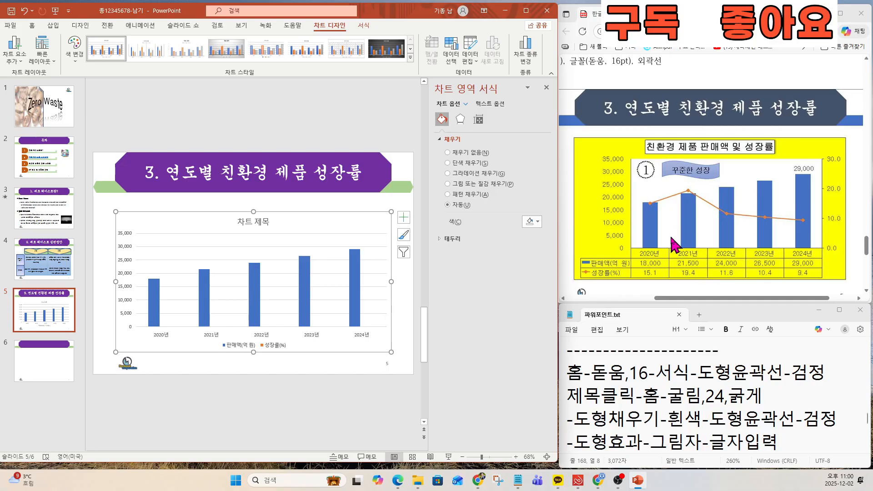
- Check the task sheet's font and outline requirements for the chart, and select the whole chart on slide 5
{"action": "scroll", "coordinate": [682, 241], "scroll_direction": "up", "scroll_amount": 2}
{"action": "left_click_drag", "start_coordinate": [685, 298], "coordinate": [622, 298]}
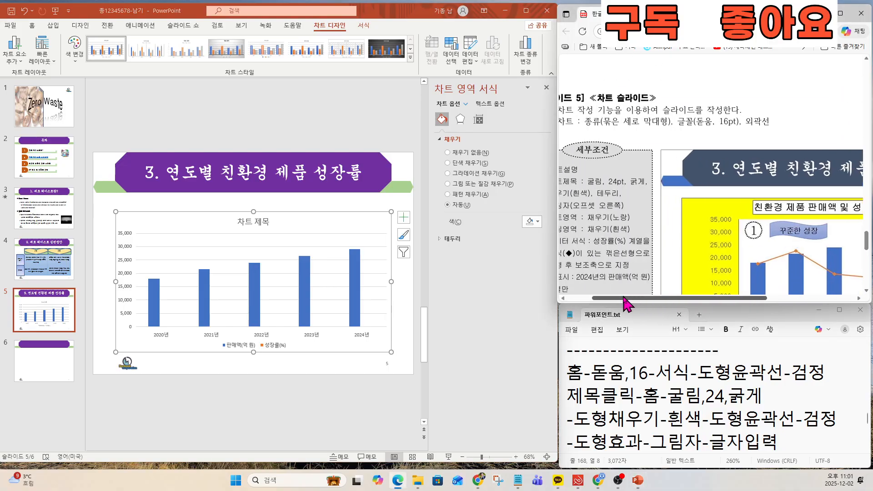
{"action": "scroll", "coordinate": [685, 149], "scroll_direction": "up", "scroll_amount": 1}
{"action": "left_click_drag", "start_coordinate": [593, 115], "coordinate": [788, 116]}
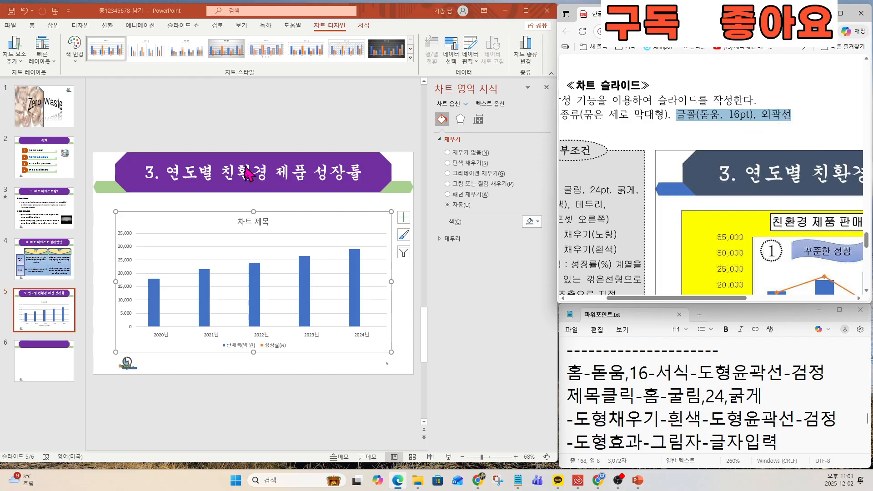
{"action": "left_click", "coordinate": [293, 218]}
{"action": "key", "text": "ctrl"}
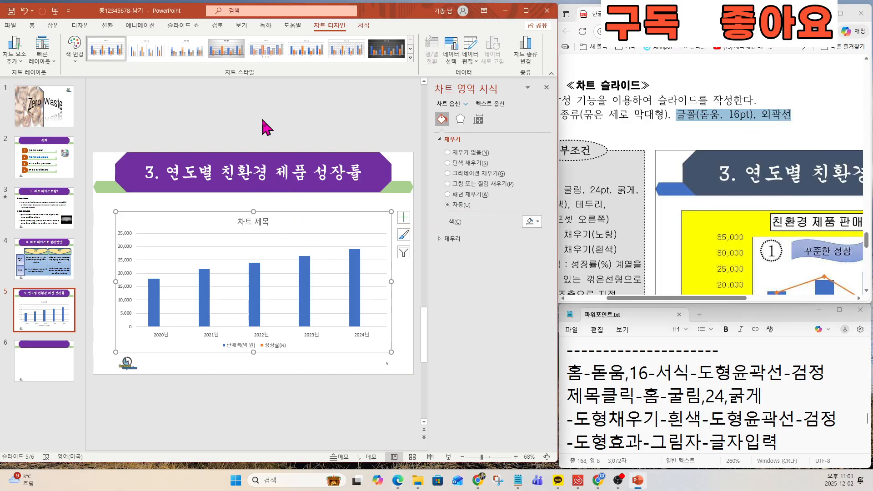
{"action": "left_click", "coordinate": [366, 27]}
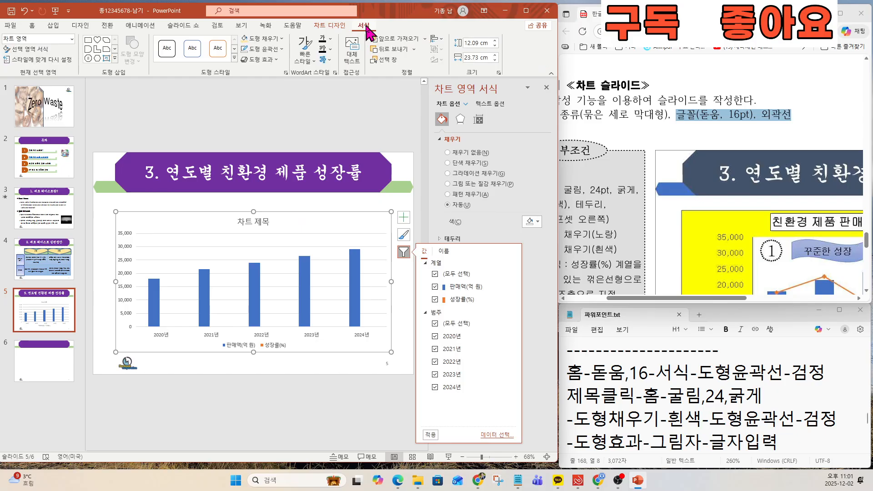
{"action": "double_click", "coordinate": [366, 28]}
{"action": "left_click", "coordinate": [368, 28]}
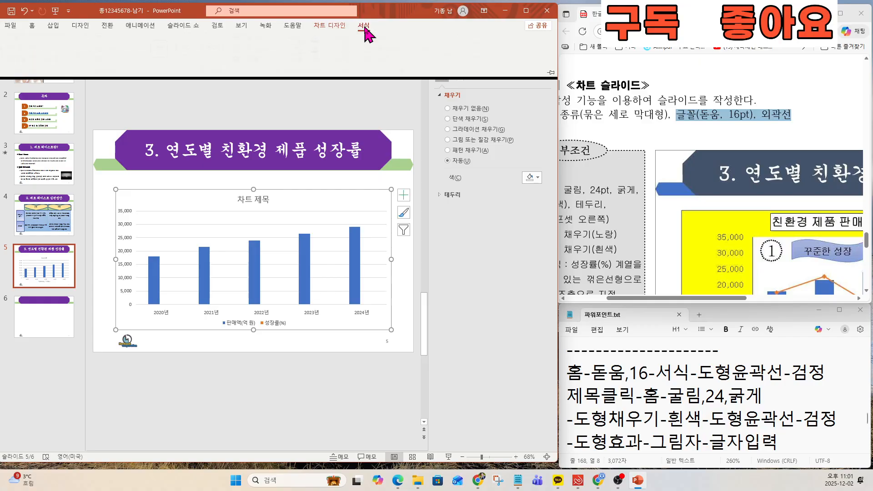
{"action": "left_click", "coordinate": [551, 73]}
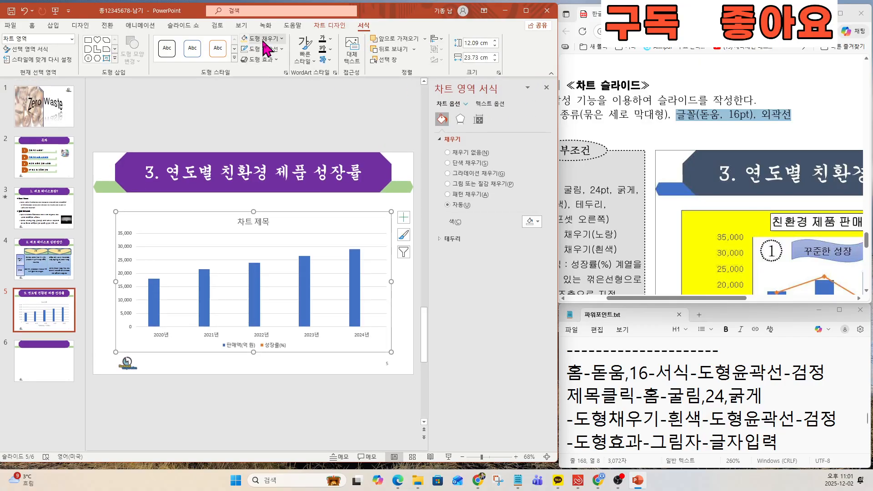
{"action": "left_click", "coordinate": [263, 39]}
{"action": "left_click", "coordinate": [263, 42]}
- Set all text in the slide 5 chart to the 돋움 font at 16 pt
{"action": "left_click", "coordinate": [32, 25]}
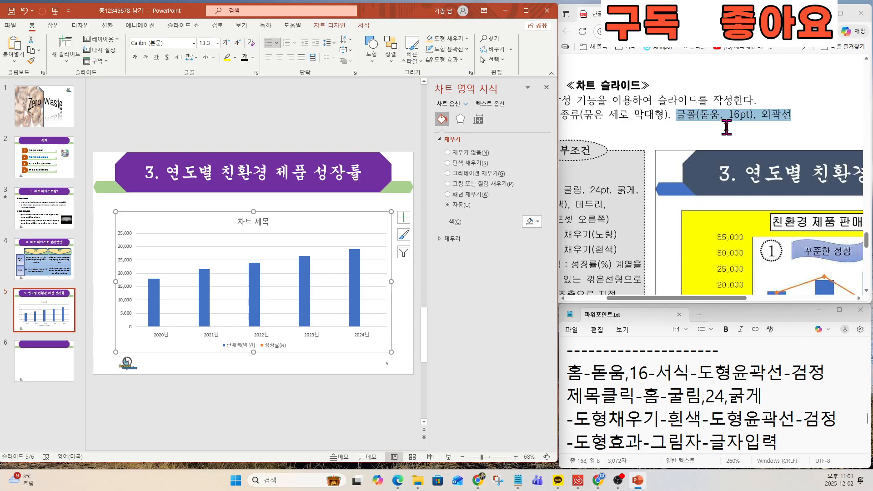
{"action": "left_click", "coordinate": [161, 42]}
{"action": "type", "text": "돋움"}
{"action": "key", "text": "Return"}
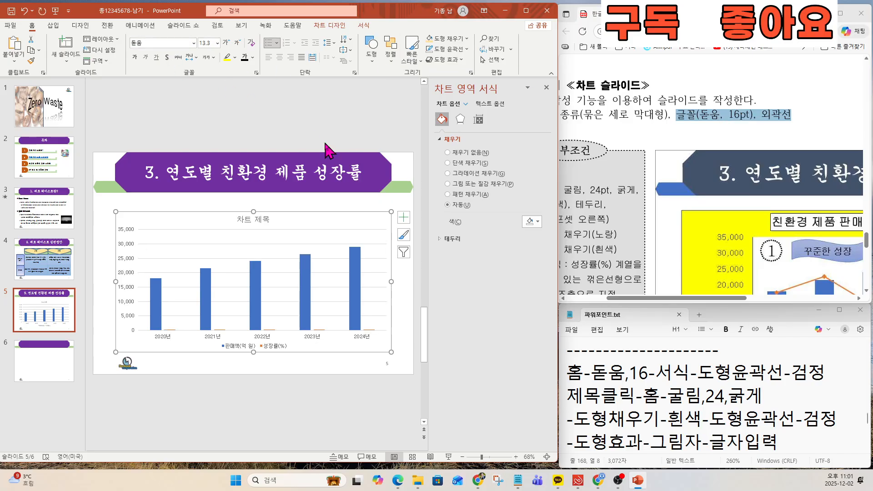
{"action": "left_click", "coordinate": [209, 43]}
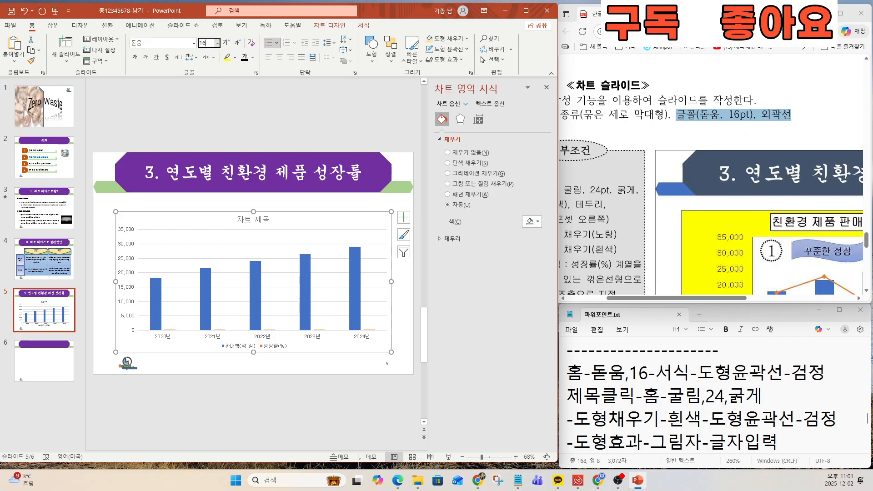
{"action": "key", "text": "Return"}
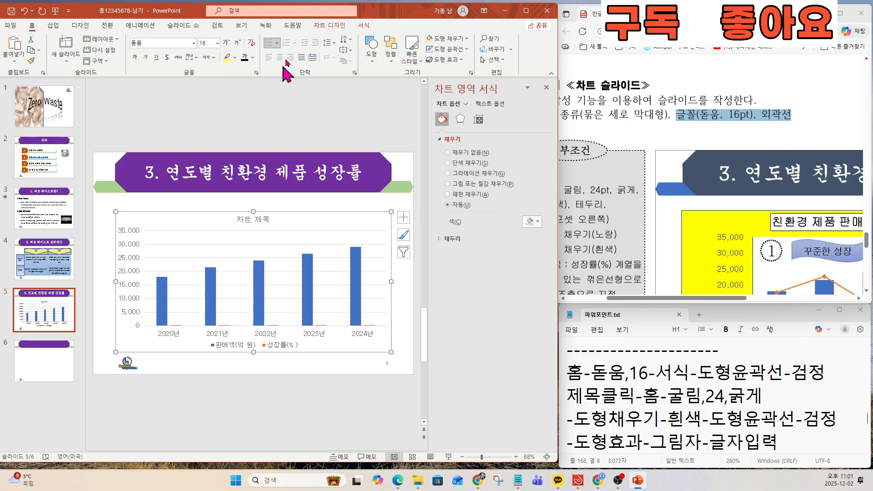
- Apply a black outline to the chart area, as the task sheet's 외곽선 condition requires
{"action": "left_click", "coordinate": [366, 27]}
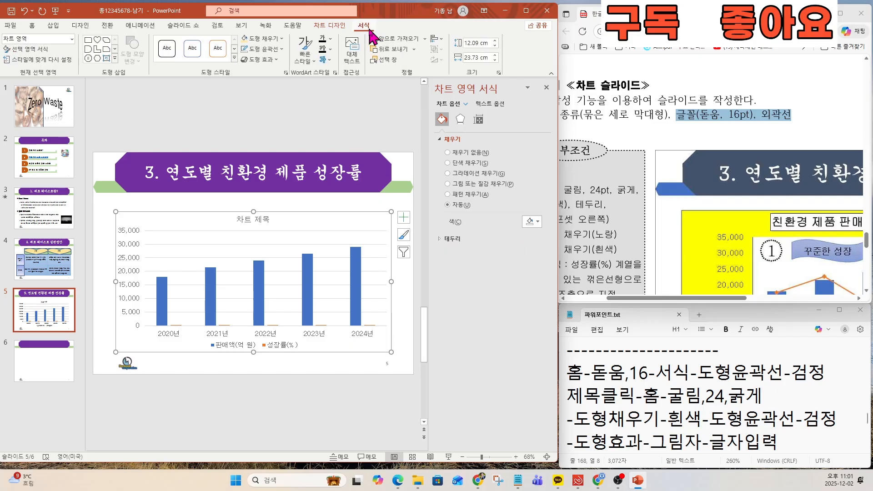
{"action": "left_click", "coordinate": [272, 54]}
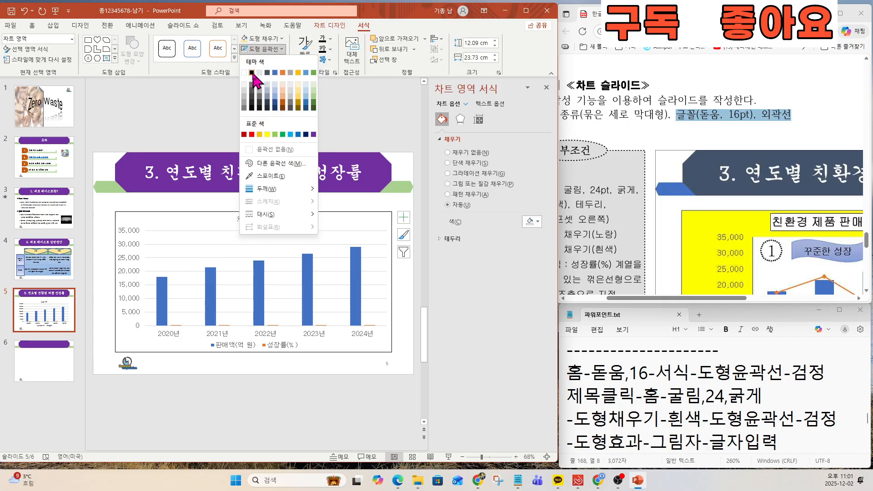
{"action": "left_click", "coordinate": [255, 73]}
{"action": "double_click", "coordinate": [777, 115]}
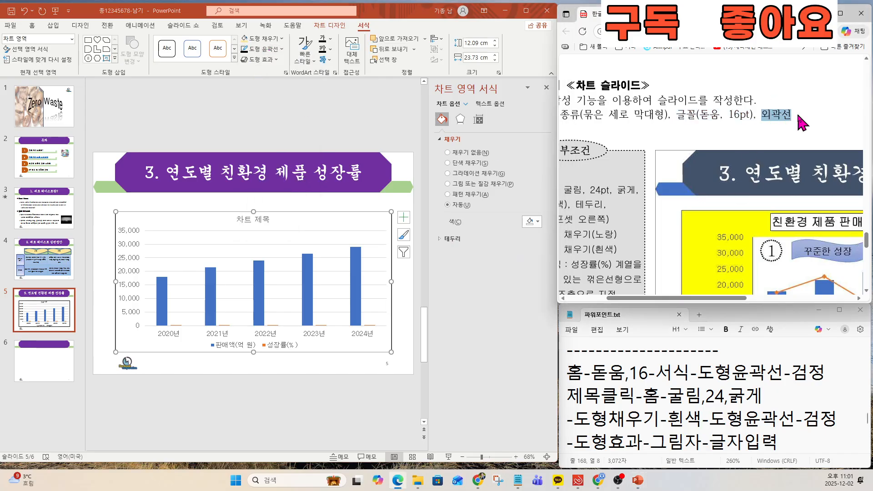
- Look up the chart title conditions in the task sheet and set the chart title's font to 굴림
{"action": "left_click_drag", "start_coordinate": [666, 298], "coordinate": [612, 299]}
{"action": "left_click", "coordinate": [624, 233]}
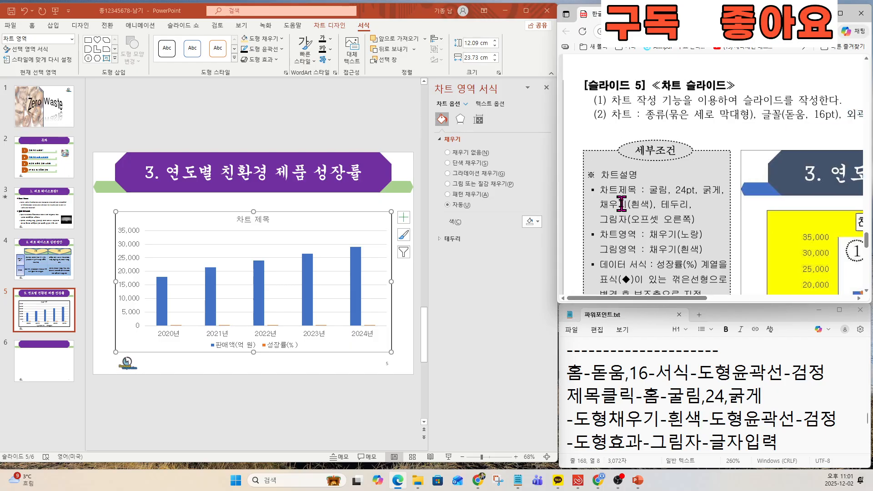
{"action": "scroll", "coordinate": [622, 202], "scroll_direction": "up", "scroll_amount": 2}
{"action": "scroll", "coordinate": [630, 220], "scroll_direction": "down", "scroll_amount": 2}
{"action": "left_click_drag", "start_coordinate": [609, 190], "coordinate": [693, 222]}
{"action": "left_click", "coordinate": [680, 223]}
{"action": "left_click", "coordinate": [251, 220]}
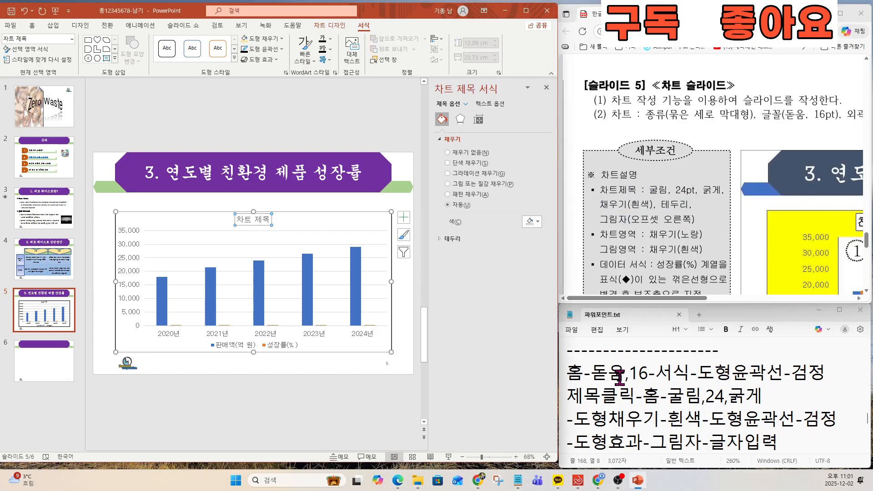
{"action": "left_click", "coordinate": [33, 26]}
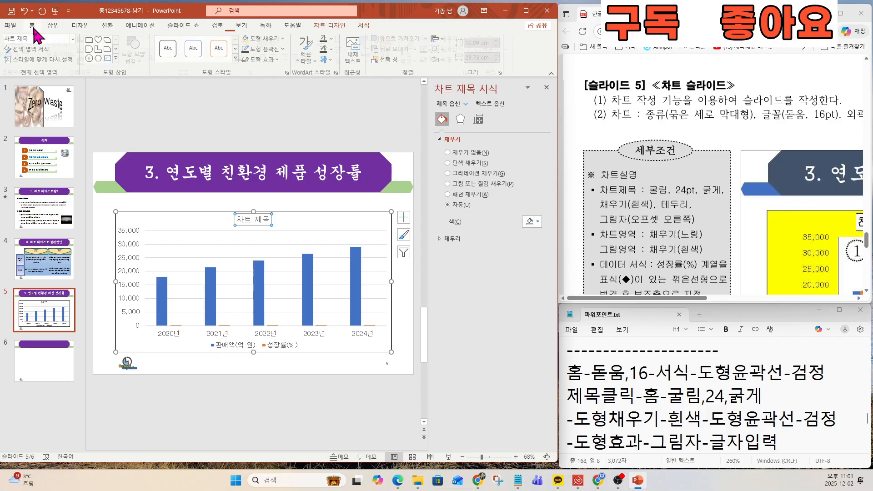
{"action": "left_click", "coordinate": [142, 42]}
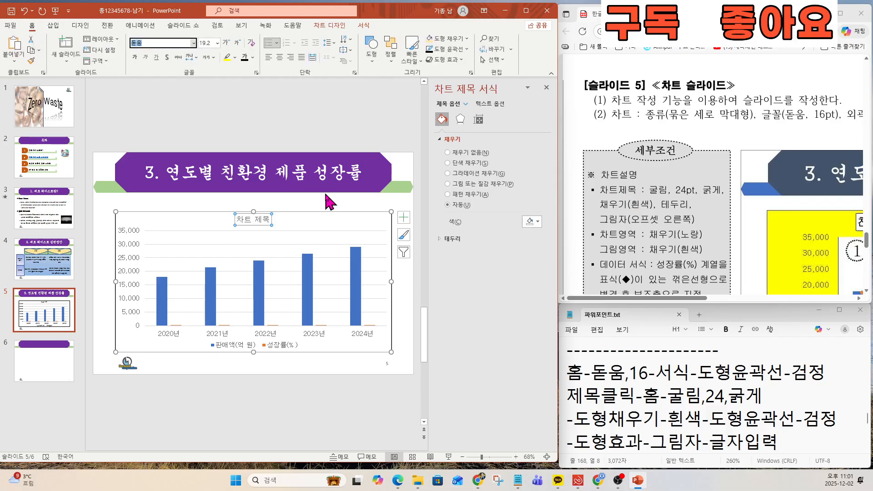
{"action": "type", "text": "굴림"}
{"action": "key", "text": "Return"}
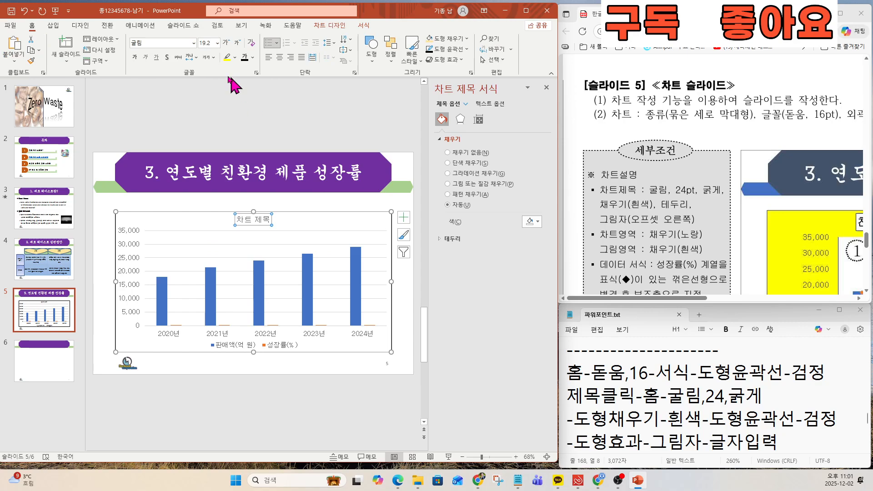
- Set the chart title's size to 24 pt and make it bold
{"action": "left_click", "coordinate": [204, 46]}
{"action": "type", "text": "24"}
{"action": "key", "text": "Return"}
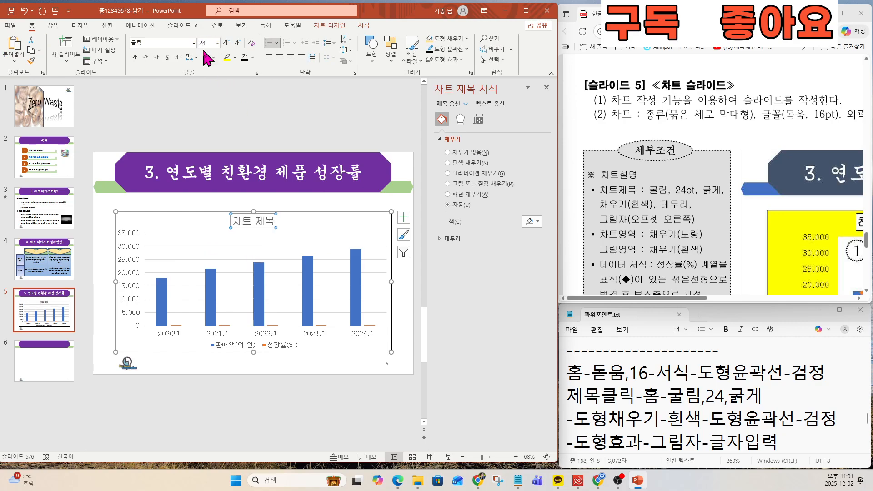
{"action": "left_click", "coordinate": [134, 58]}
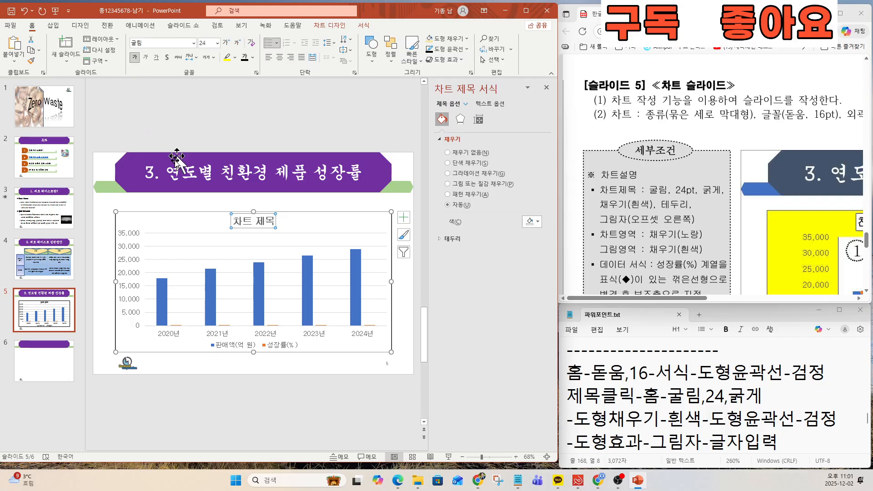
- Fill the chart title box with white and give it a black outline, as the task sheet's 채우기(흰색) and 테두리 conditions require
{"action": "left_click", "coordinate": [363, 26]}
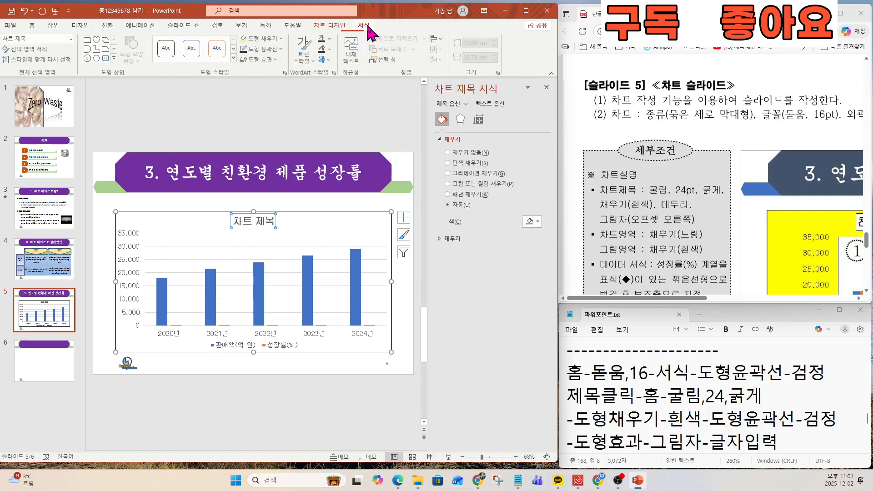
{"action": "left_click", "coordinate": [281, 39]}
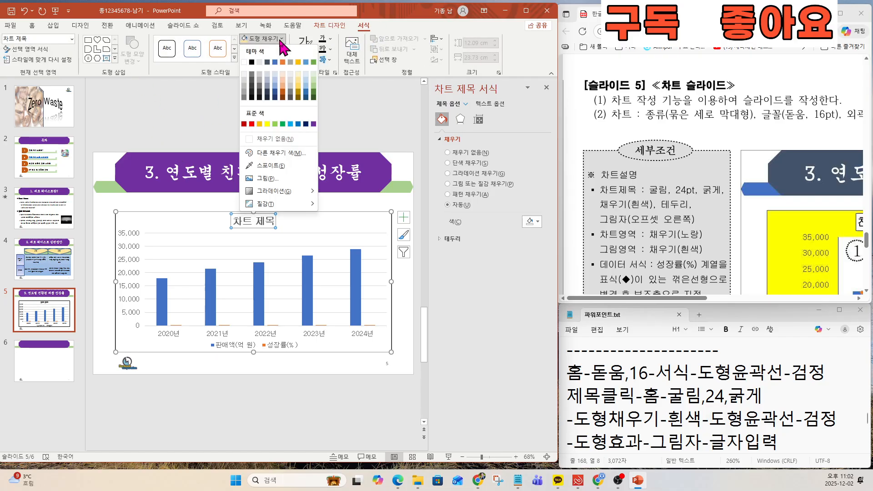
{"action": "left_click", "coordinate": [244, 62]}
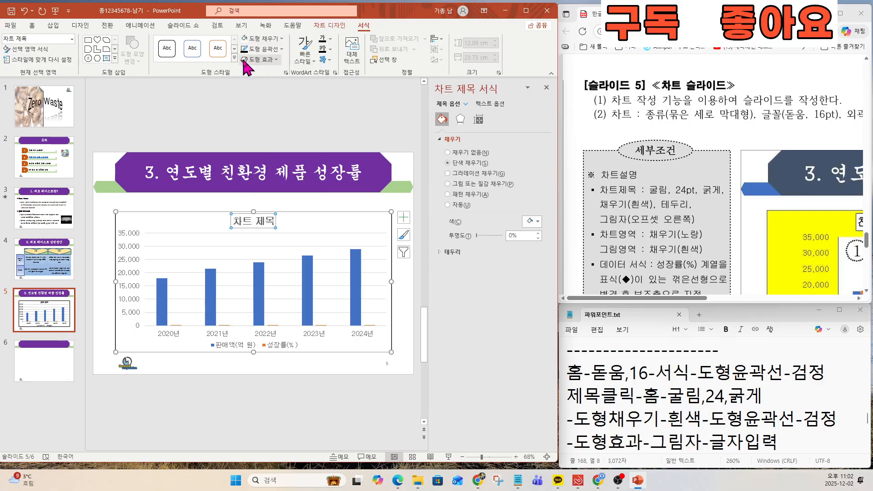
{"action": "left_click", "coordinate": [269, 50]}
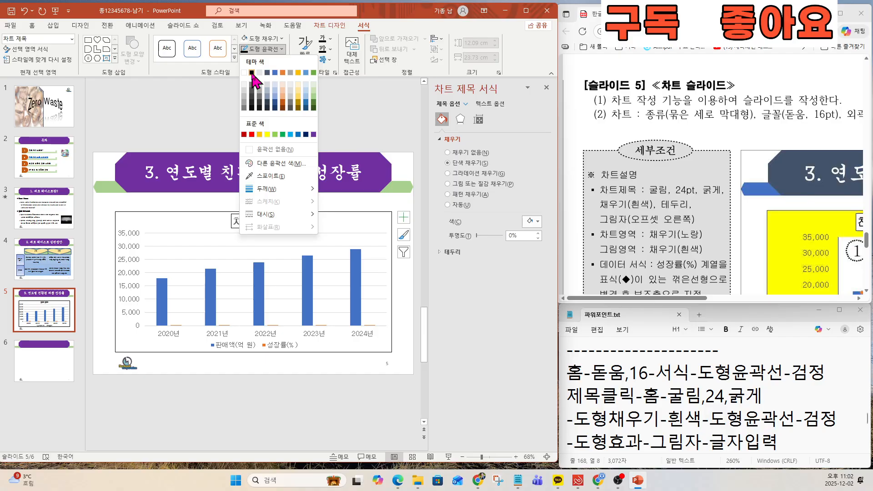
{"action": "left_click", "coordinate": [251, 74]}
{"action": "left_click_drag", "start_coordinate": [656, 207], "coordinate": [689, 207]}
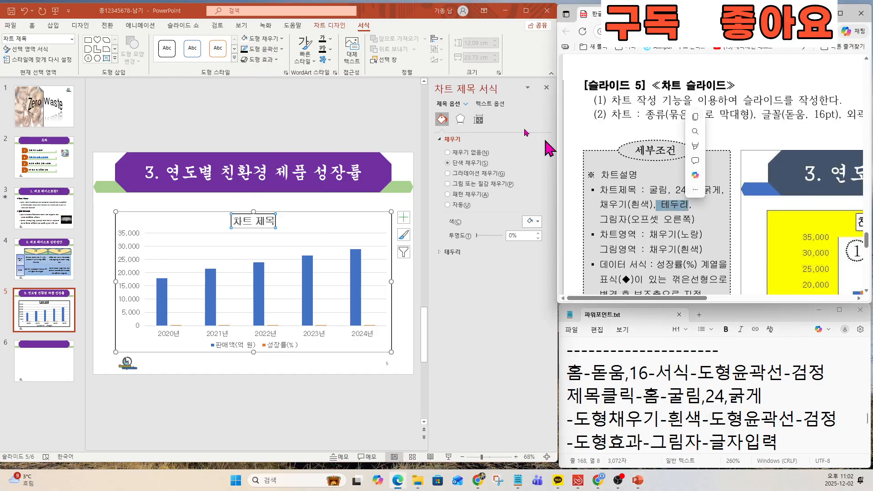
- Apply the outer shadow 오프셋 오른쪽 to the chart title box and check it against the task sheet's title conditions
{"action": "left_click", "coordinate": [271, 59]}
{"action": "left_click", "coordinate": [271, 59]}
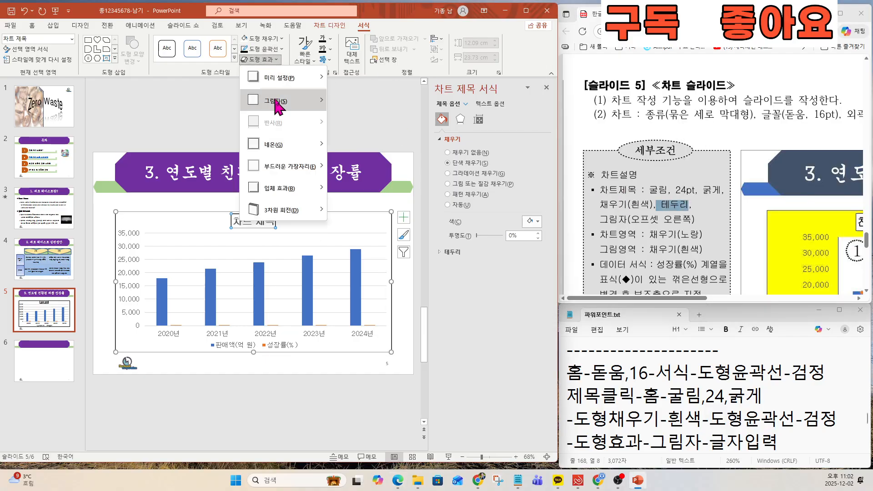
{"action": "mouse_move", "coordinate": [293, 103]}
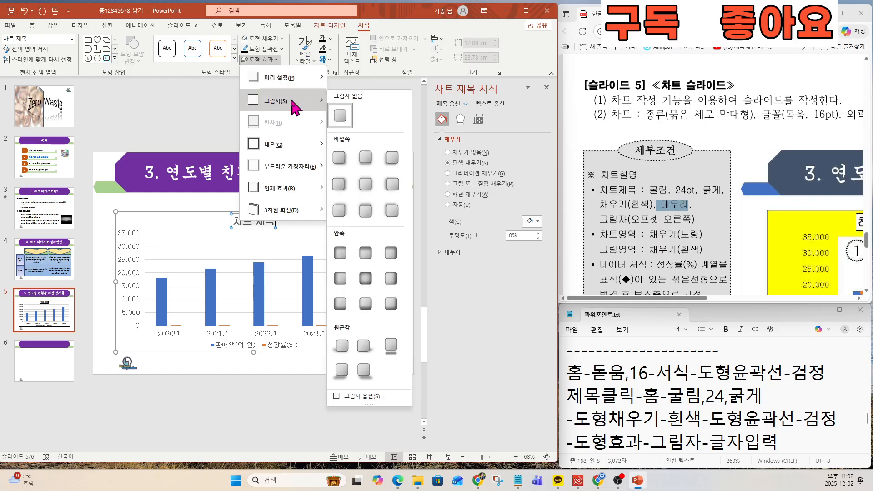
{"action": "left_click", "coordinate": [341, 185]}
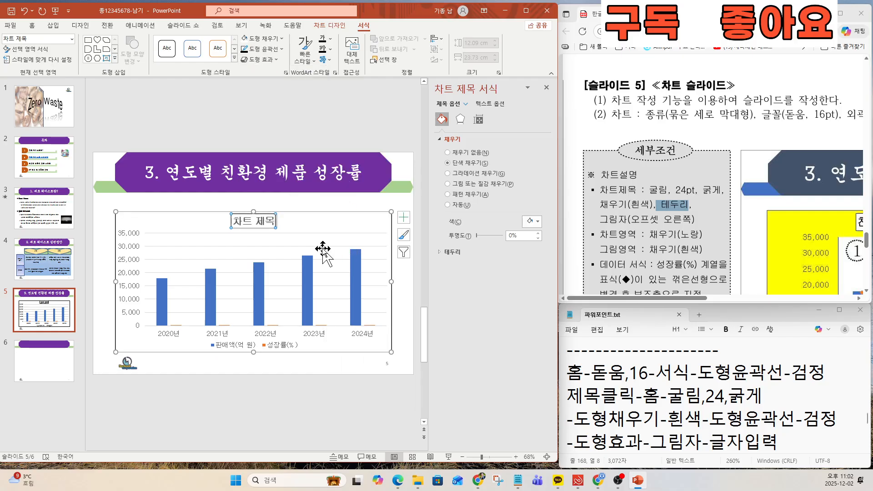
{"action": "left_click_drag", "start_coordinate": [601, 195], "coordinate": [651, 219]}
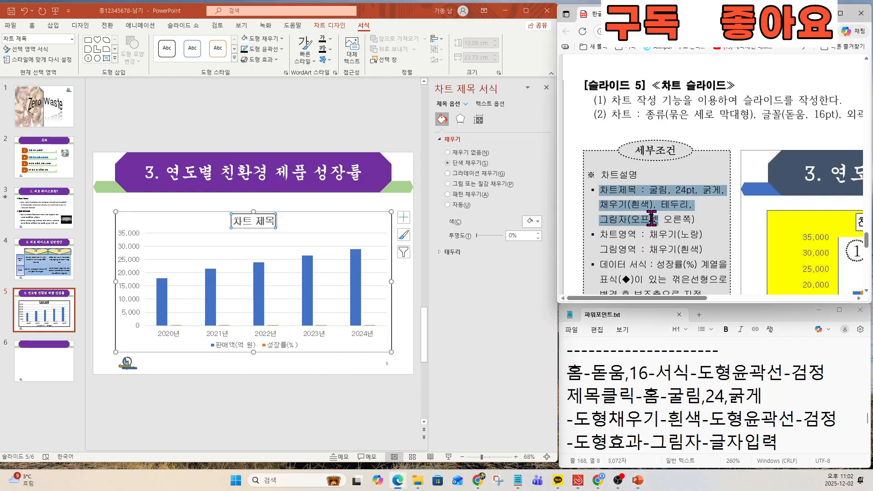
- Replace the placeholder chart title with 친환경 제품 판매액 및 성장률, following the sample chart in the task sheet
{"action": "left_click_drag", "start_coordinate": [654, 299], "coordinate": [759, 301]}
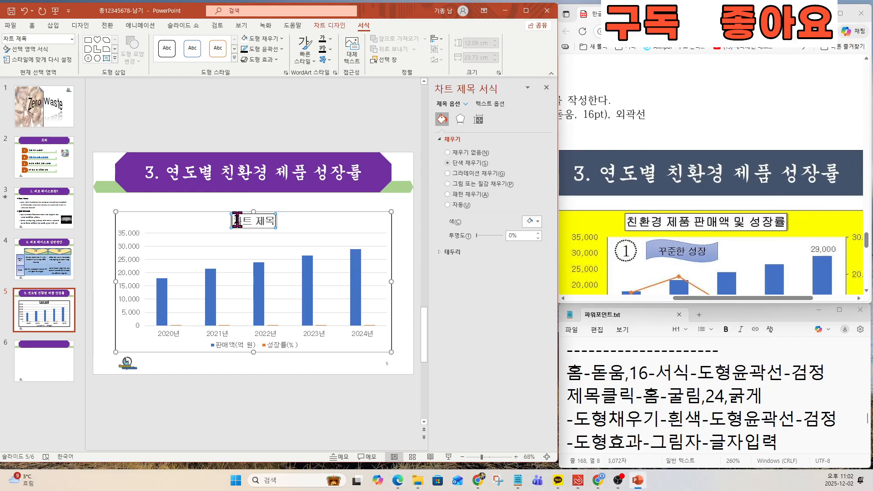
{"action": "left_click_drag", "start_coordinate": [234, 221], "coordinate": [300, 223]}
{"action": "type", "text": "친환경"}
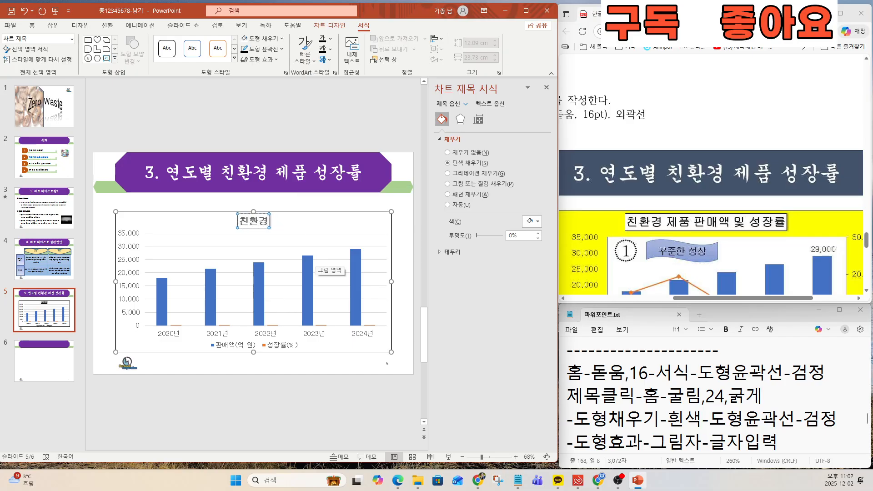
{"action": "type", "text": " 제품 ㅍ"}
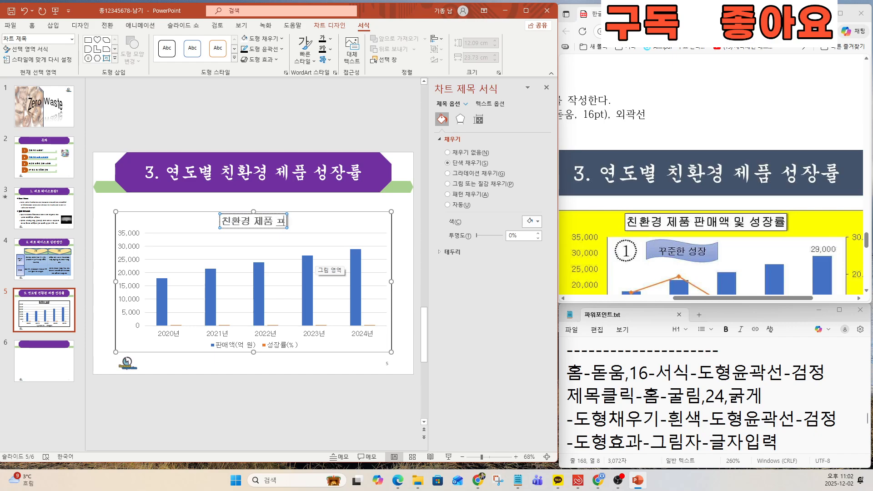
{"action": "key", "text": "BackSpace"}
{"action": "type", "text": "판매액 및 성"}
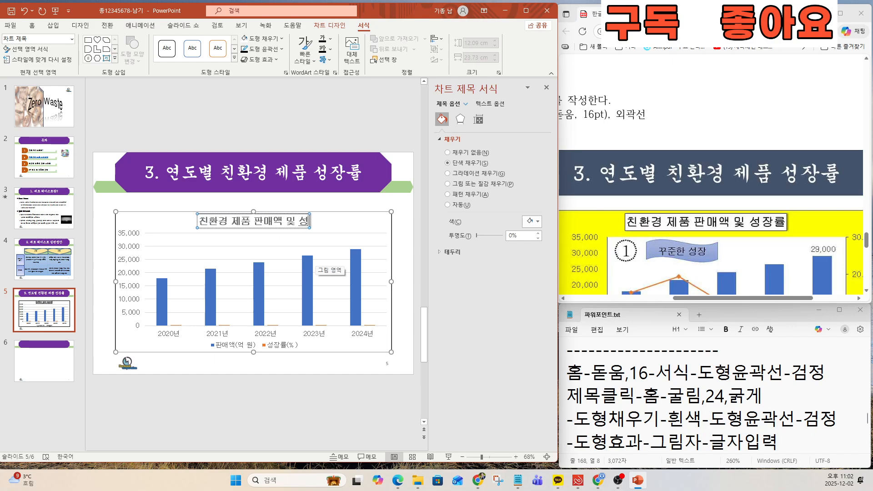
{"action": "type", "text": "장류"}
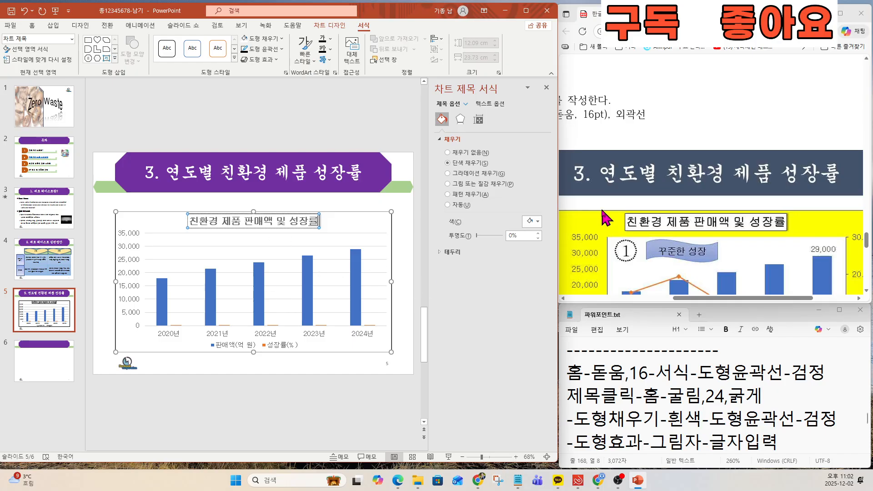
{"action": "scroll", "coordinate": [664, 301], "scroll_direction": "left", "scroll_amount": 5}
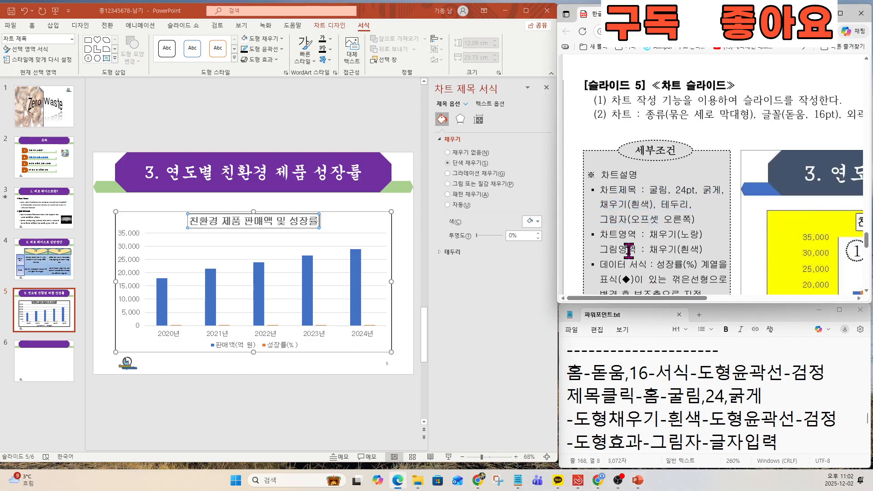